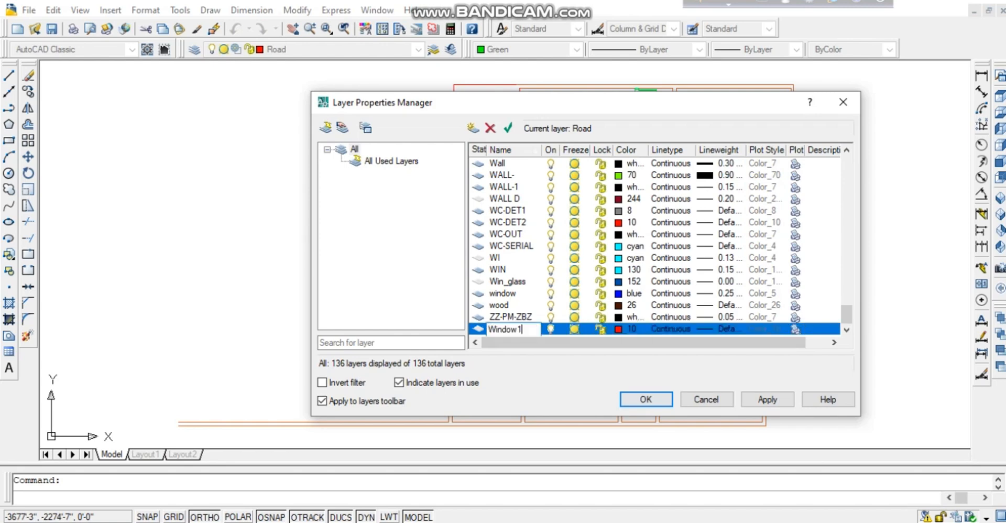
# Set the Window1 layer colour to 110 and close the Layer Properties Manager.
pyautogui.click(626, 329)
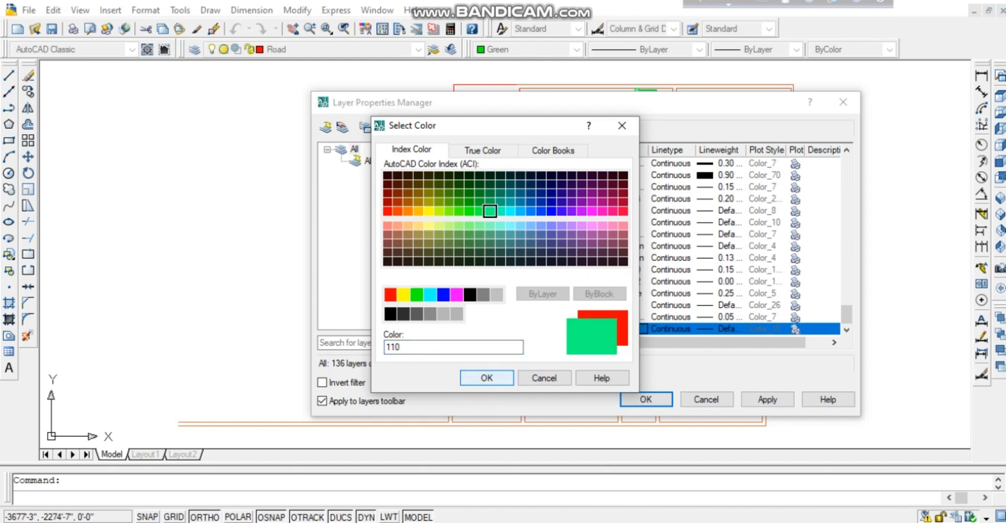
pyautogui.press('Return')
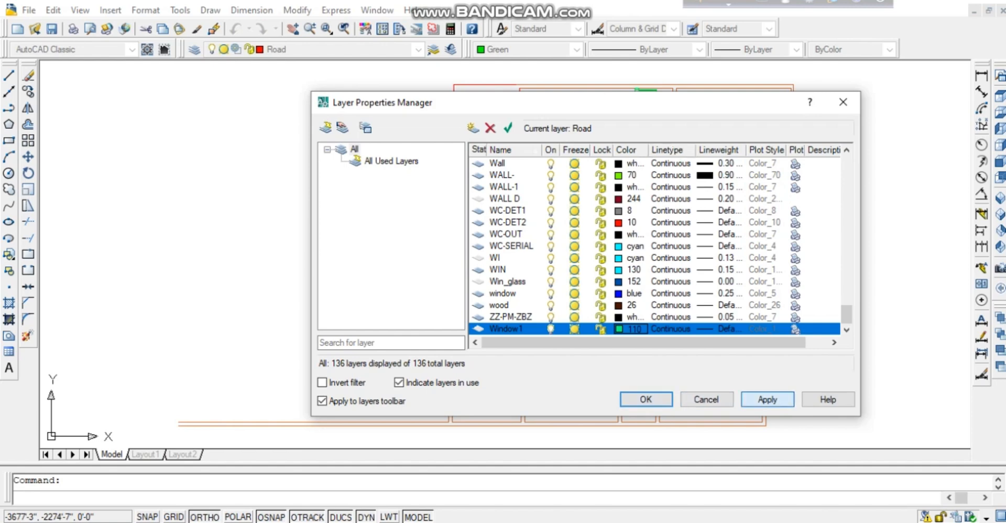
pyautogui.press('Return')
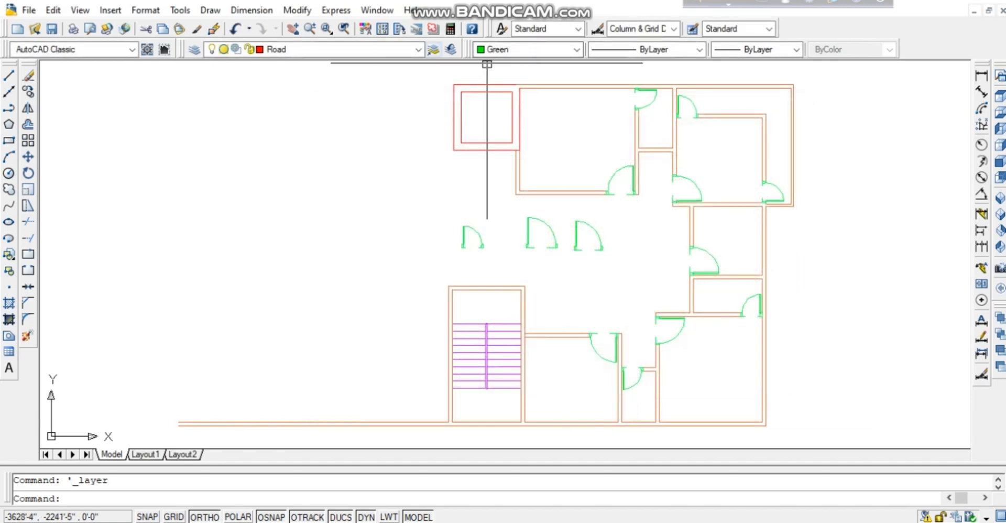
# Choose Window1 as the current layer and pan down to the bottom rooms of the plan.
pyautogui.click(419, 48)
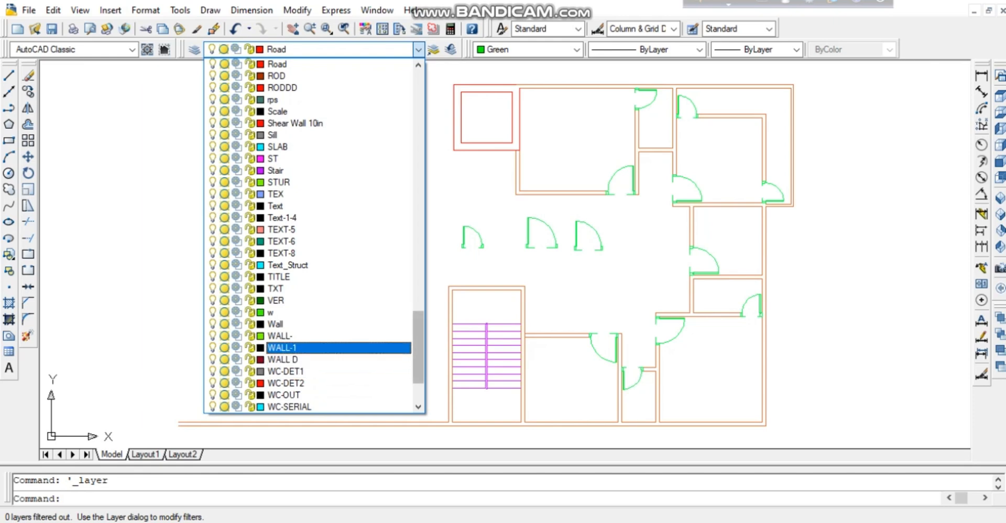
pyautogui.scroll(-3, 312, 347)
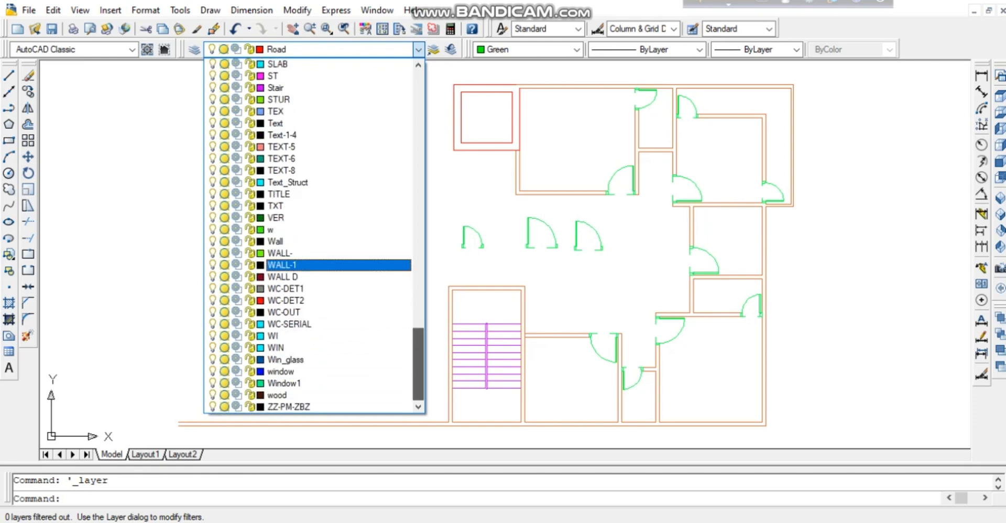
pyautogui.click(312, 383)
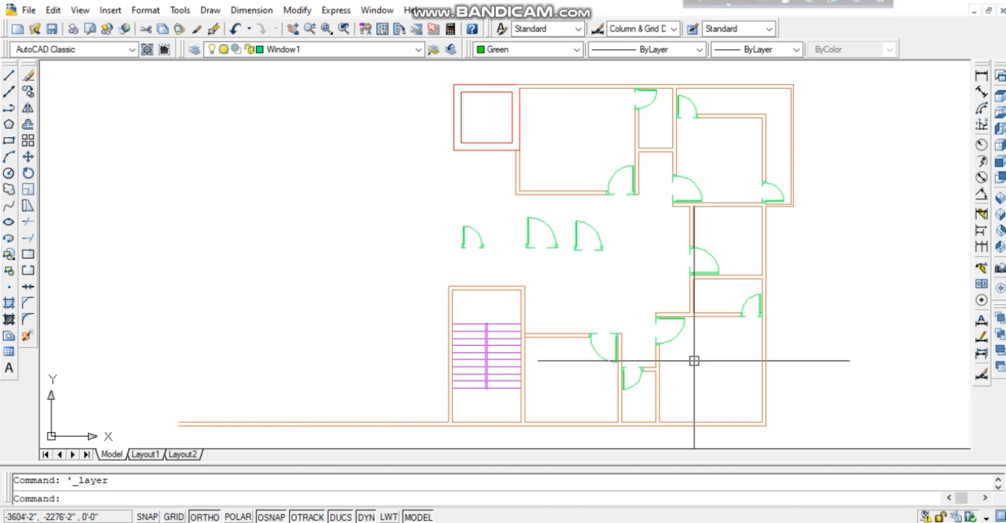
pyautogui.moveTo(694, 361)
pyautogui.mouseDown(button='middle')
pyautogui.moveTo(615, 344)
pyautogui.moveTo(601, 310)
pyautogui.mouseUp(button='middle')
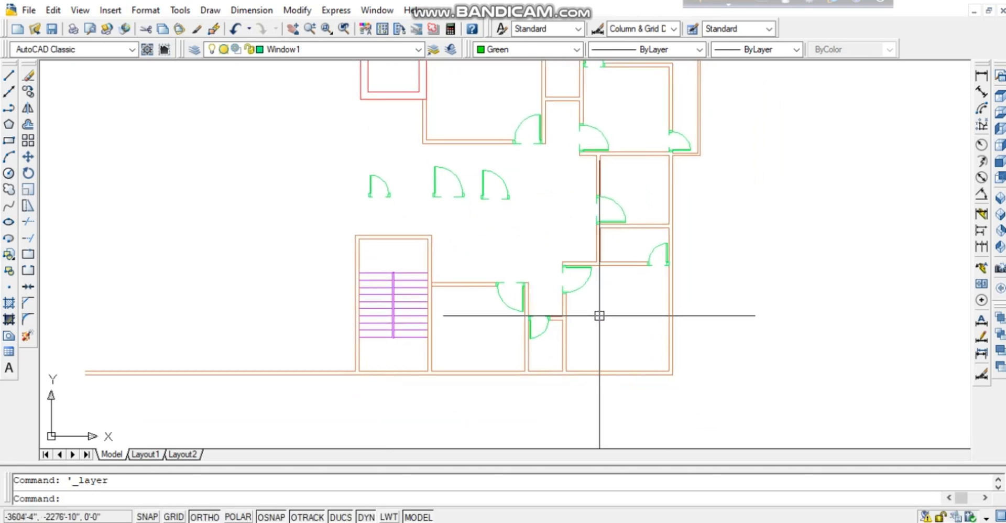
pyautogui.scroll(2, 633, 332)
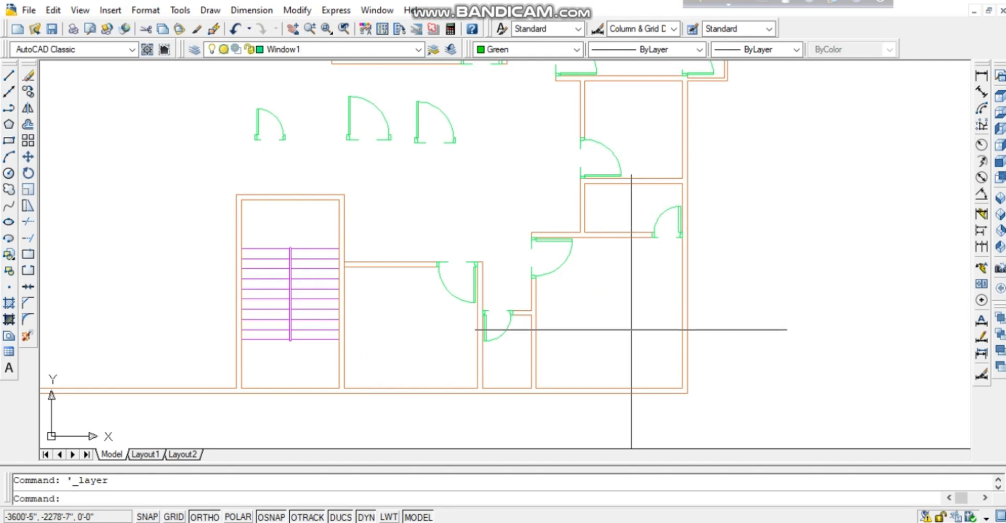
pyautogui.moveTo(633, 332); pyautogui.dragTo(599, 291, button='middle')
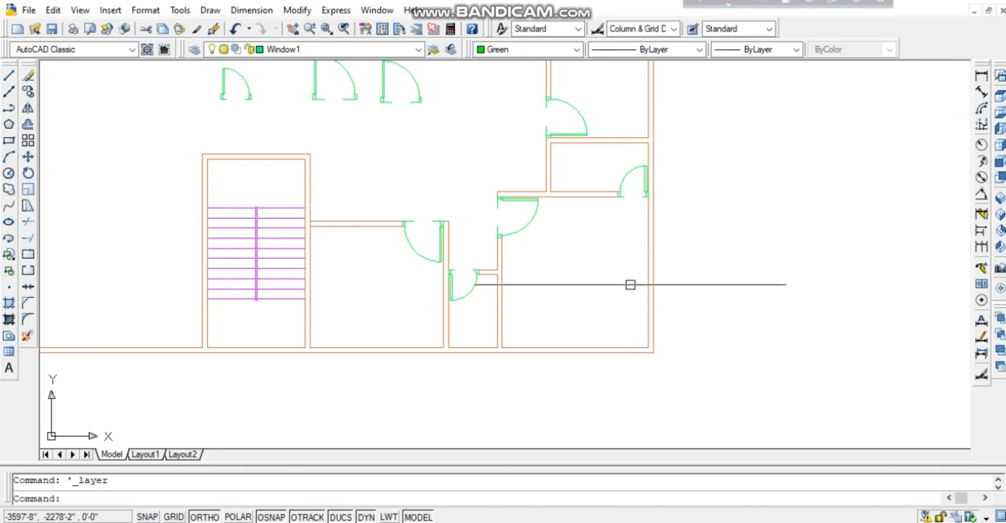
# Draw a short line across the right exterior wall at its midpoint.
pyautogui.write('l')
pyautogui.press('Return')
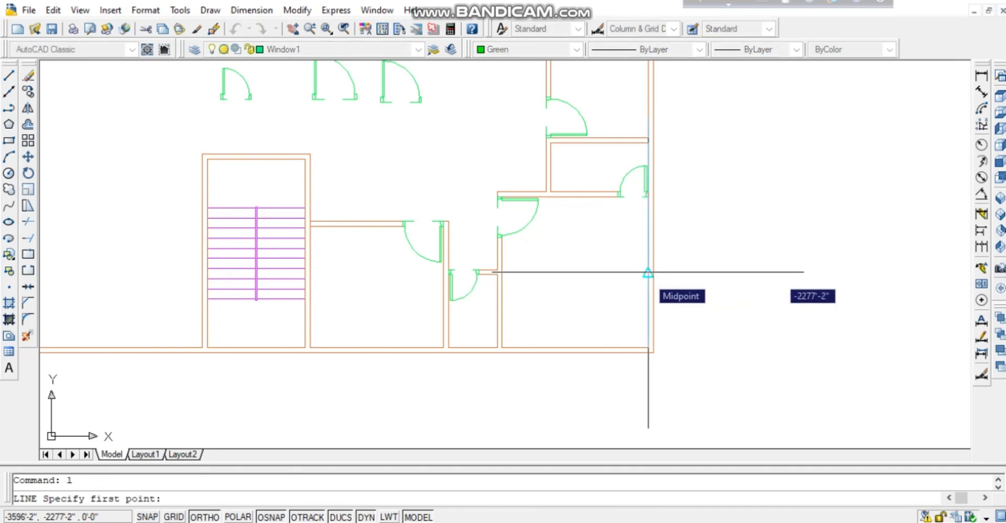
pyautogui.click(648, 272)
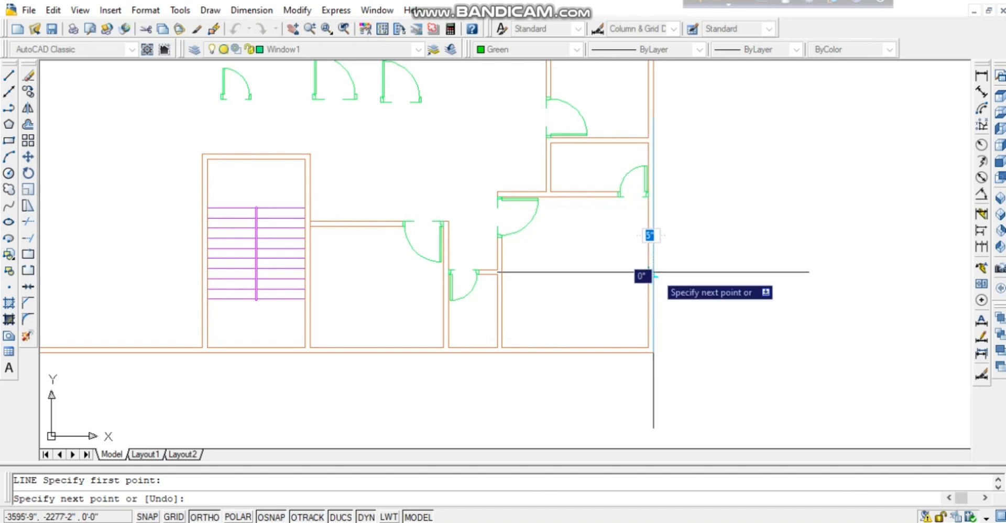
pyautogui.click(653, 273)
pyautogui.press('Return')
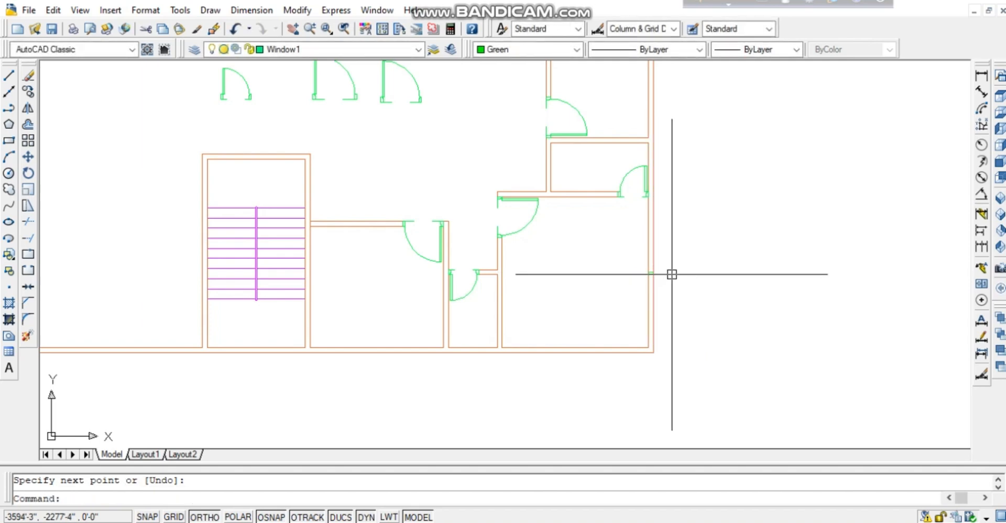
# Zoom in on the bottom wall and start a line there, ending it with Esc.
pyautogui.rightClick(677, 284)
pyautogui.click(713, 195)
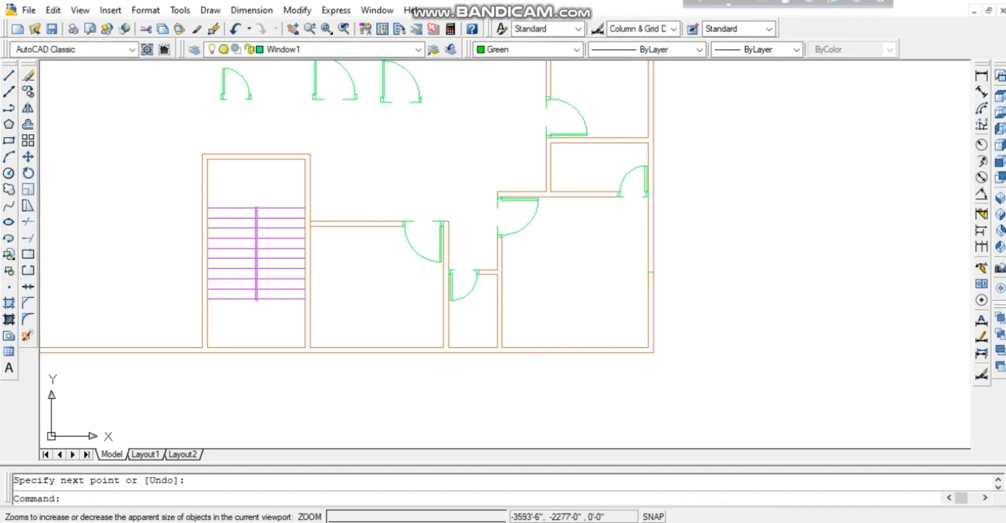
pyautogui.moveTo(714, 252); pyautogui.dragTo(714, 63)
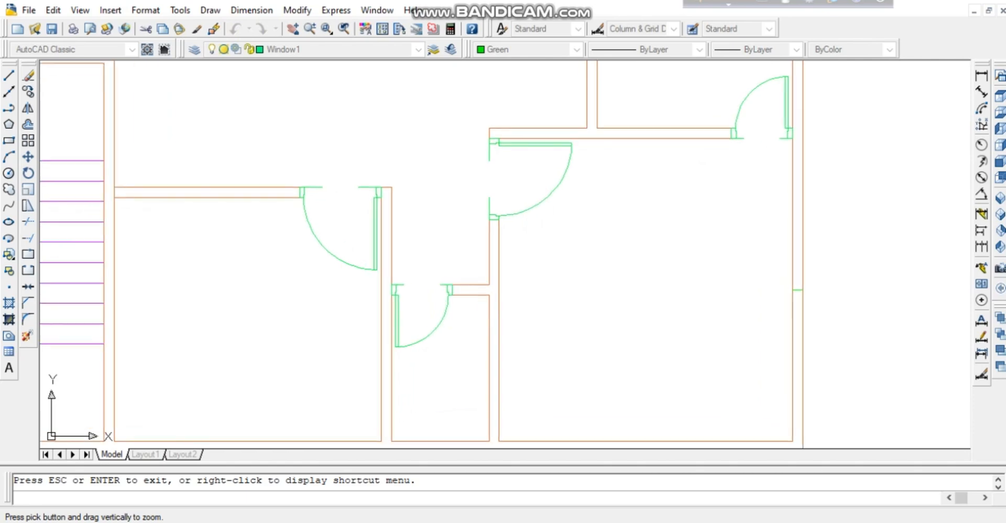
pyautogui.moveTo(756, 308)
pyautogui.mouseDown(button='middle')
pyautogui.moveTo(687, 242)
pyautogui.moveTo(659, 185)
pyautogui.moveTo(681, 199)
pyautogui.mouseUp(button='middle')
pyautogui.press('Escape')
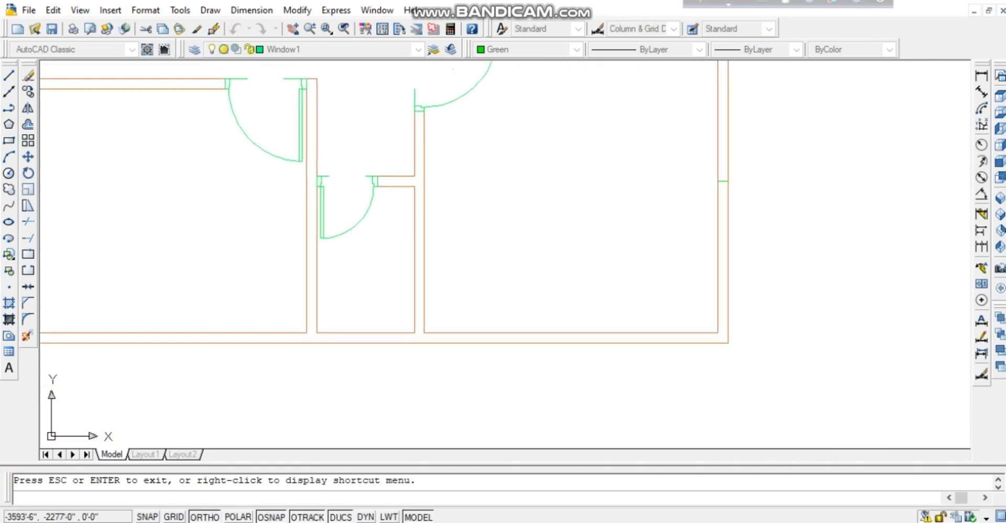
pyautogui.write('l')
pyautogui.press('Return')
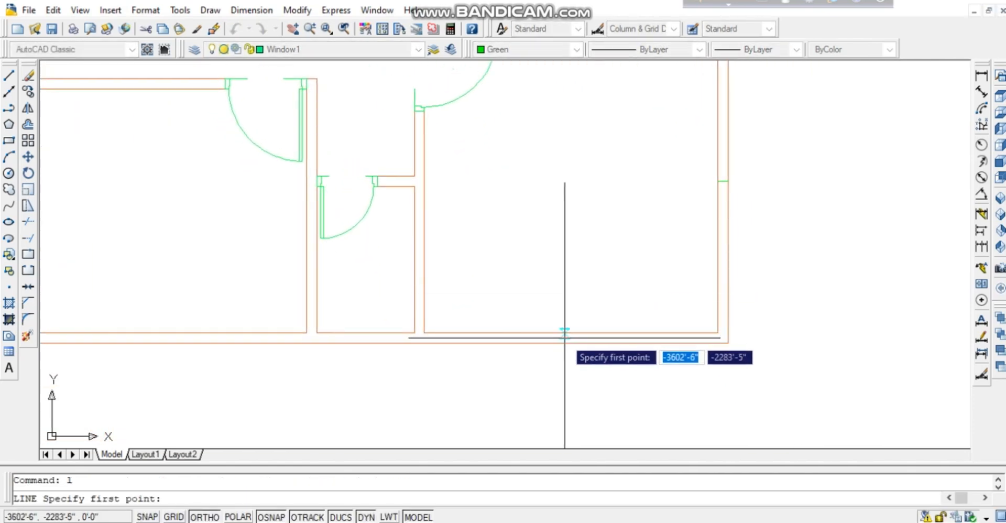
pyautogui.click(571, 333)
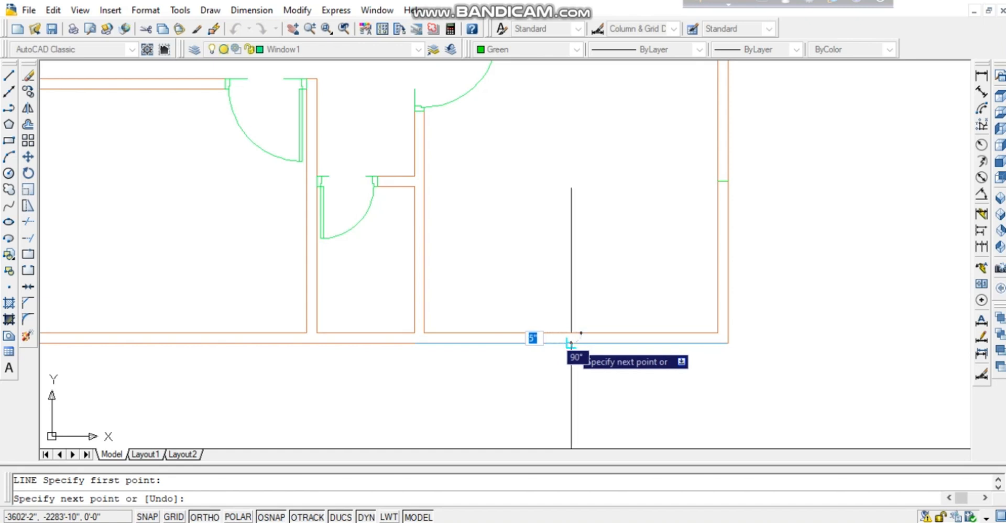
pyautogui.press('Escape')
# Place a window mark line at the bottom wall's midpoint.
pyautogui.moveTo(521, 256); pyautogui.dragTo(751, 242, button='middle')
pyautogui.moveTo(417, 292); pyautogui.dragTo(434, 298, button='middle')
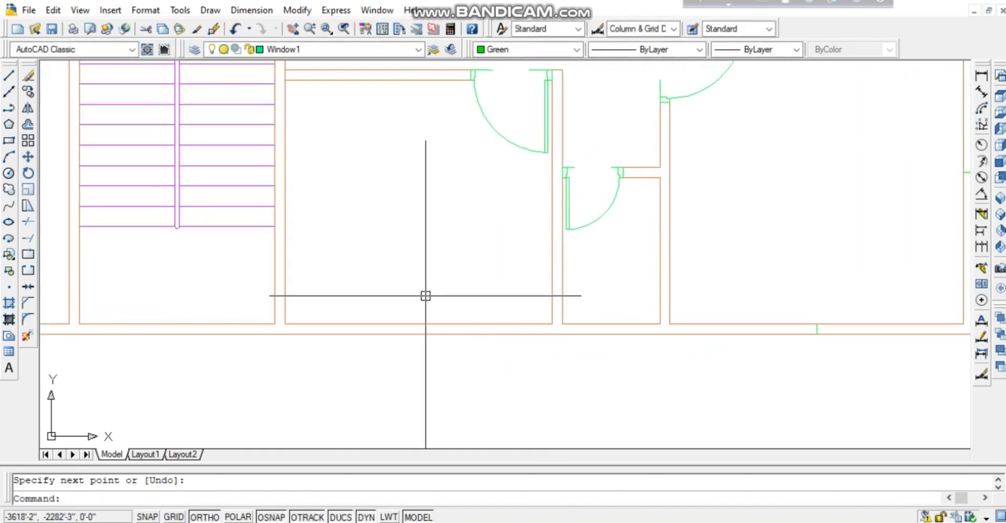
pyautogui.write('l')
pyautogui.press('Return')
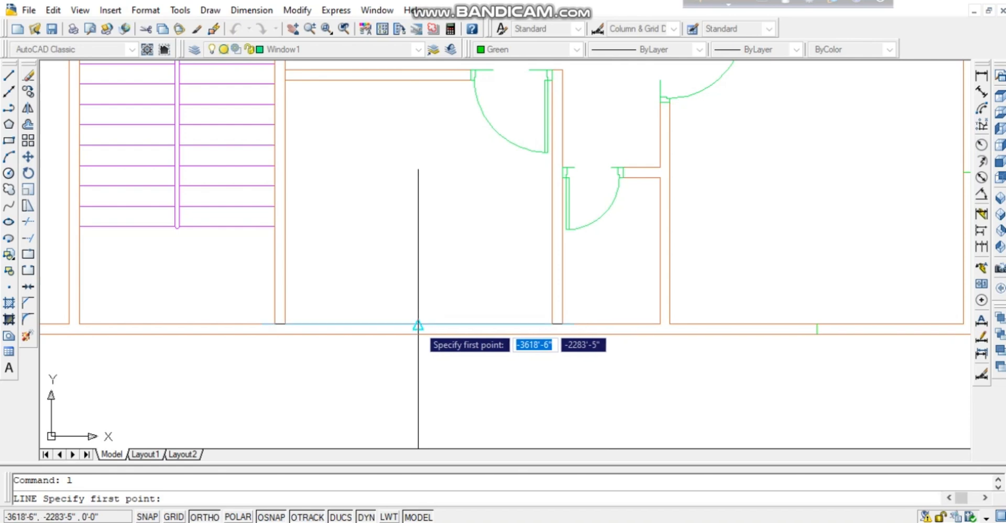
pyautogui.click(418, 325)
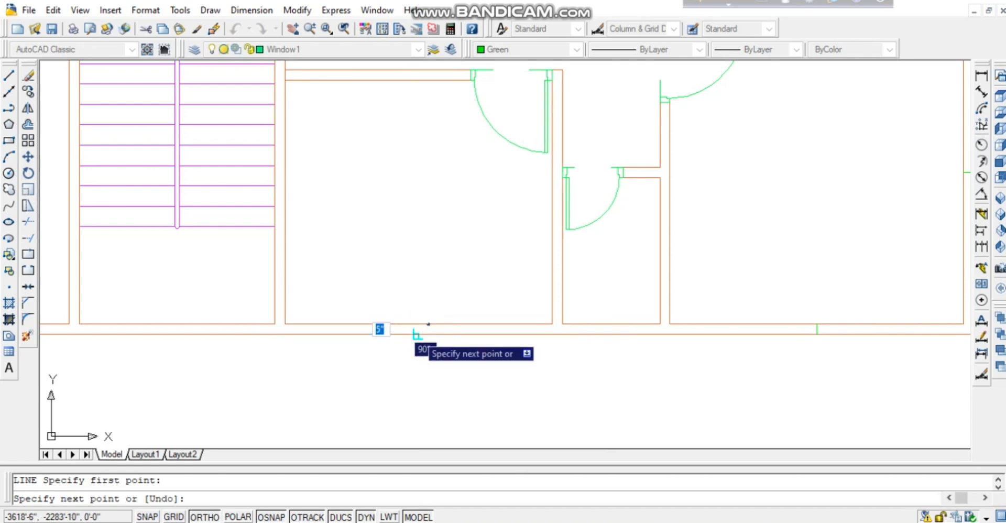
pyautogui.press('Return')
# Draw another short line across the bottom wall, then pan to the right-hand rooms.
pyautogui.scroll(-3, 345, 351)
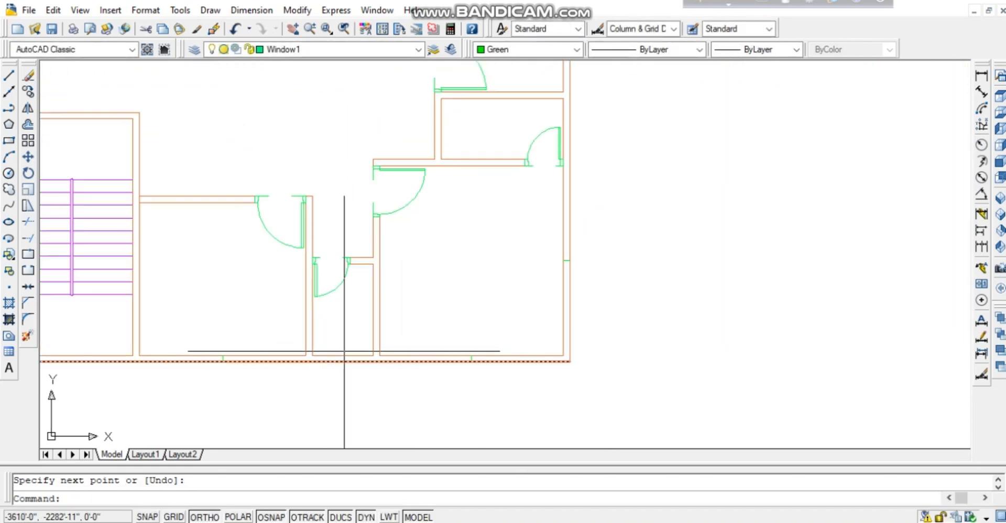
pyautogui.scroll(-3, 344, 351)
pyautogui.scroll(5, 334, 364)
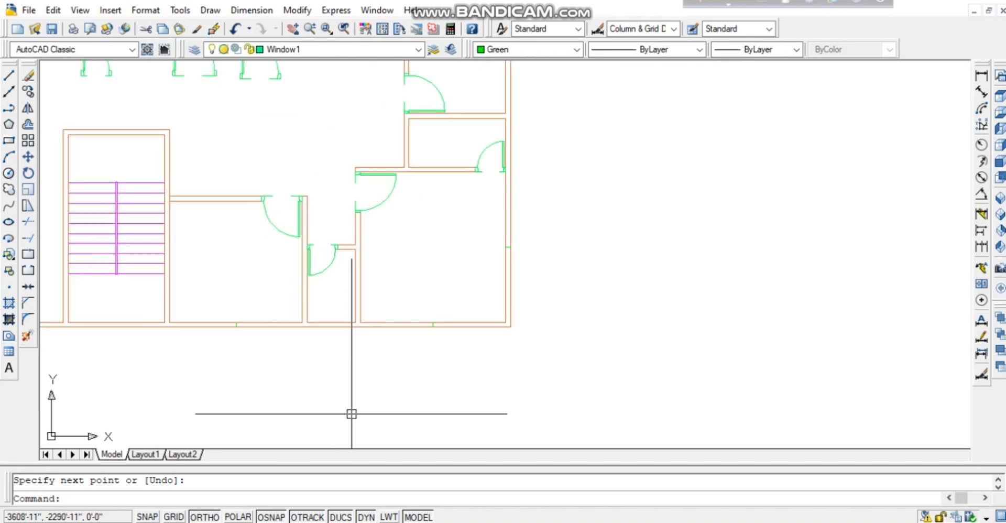
pyautogui.moveTo(308, 185); pyautogui.dragTo(509, 242, button='middle')
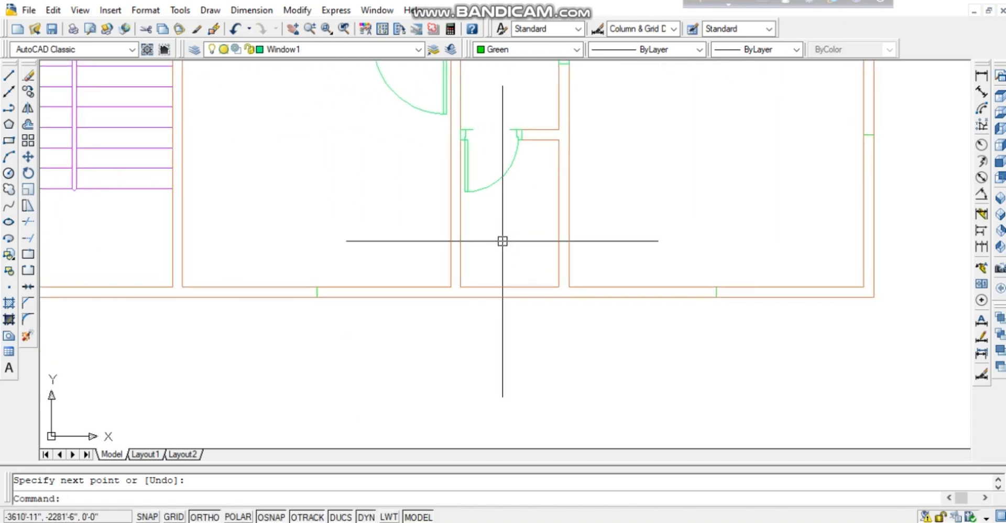
pyautogui.scroll(-2, 503, 241)
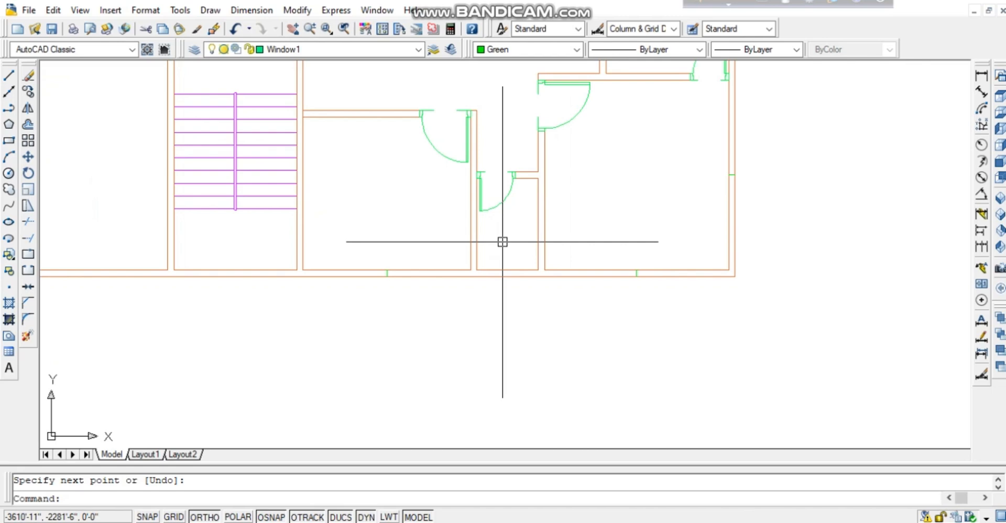
pyautogui.write('l')
pyautogui.press('Return')
pyautogui.click(508, 273)
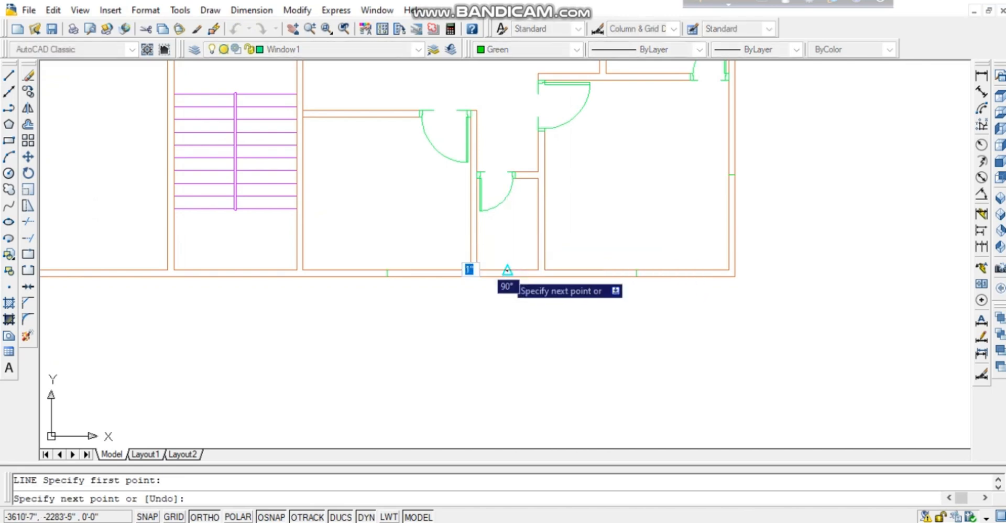
pyautogui.click(509, 274)
pyautogui.press('Return')
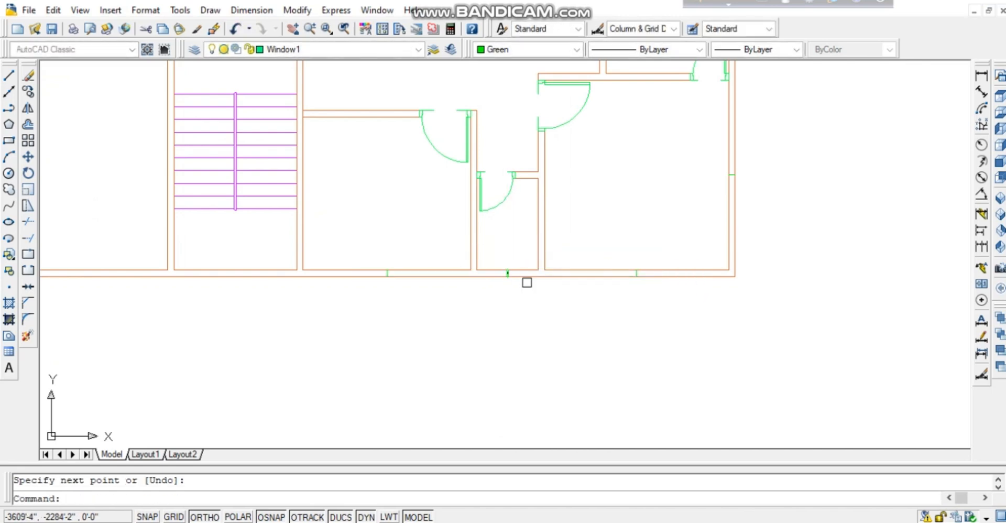
pyautogui.scroll(2, 512, 269)
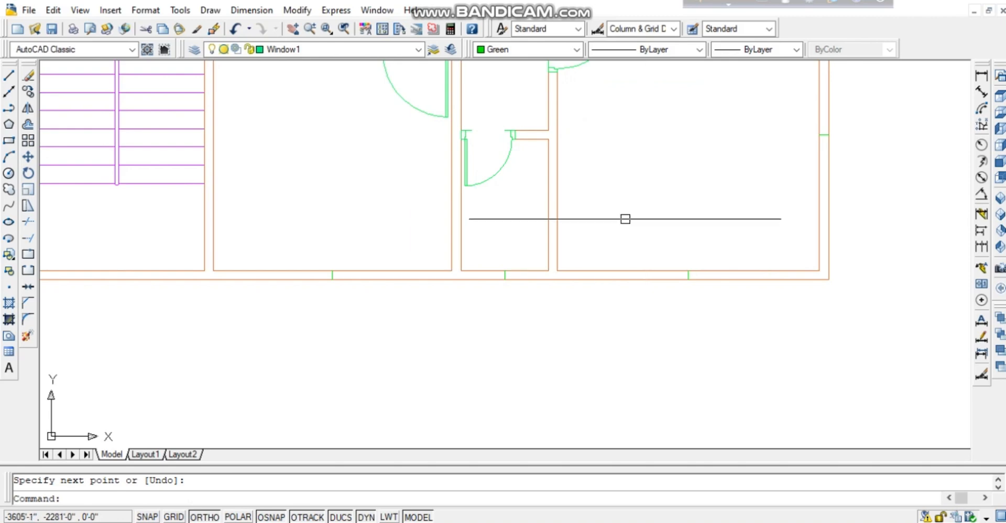
pyautogui.scroll(3, 603, 228)
pyautogui.scroll(-4, 593, 239)
pyautogui.moveTo(647, 155); pyautogui.dragTo(511, 461, button='middle')
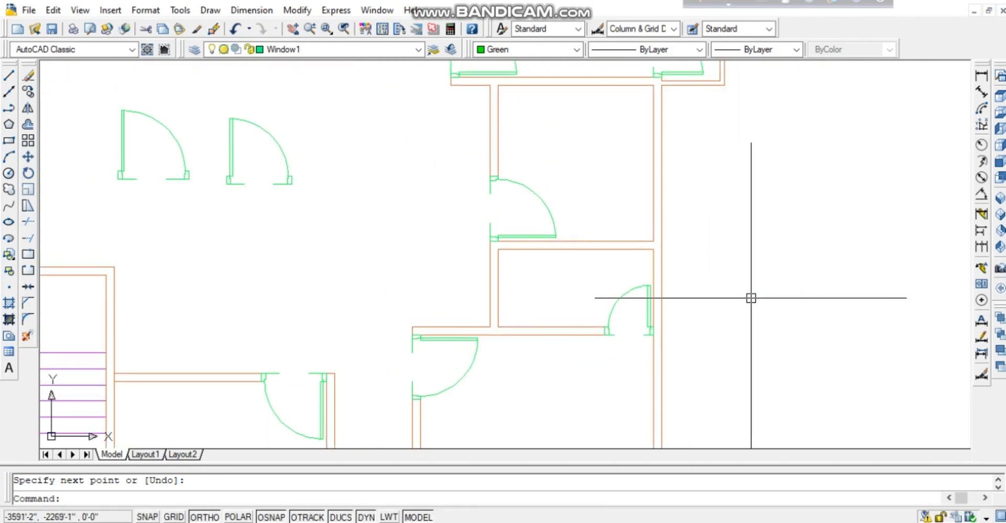
# Draw a short line across the wall at its midpoint.
pyautogui.write('l')
pyautogui.press('Return')
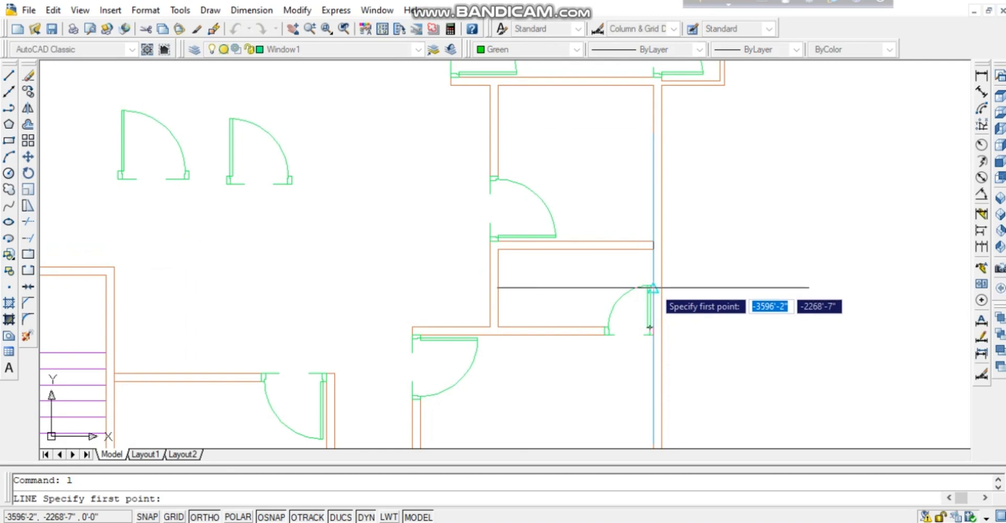
pyautogui.click(654, 288)
pyautogui.click(662, 287)
pyautogui.press('Return')
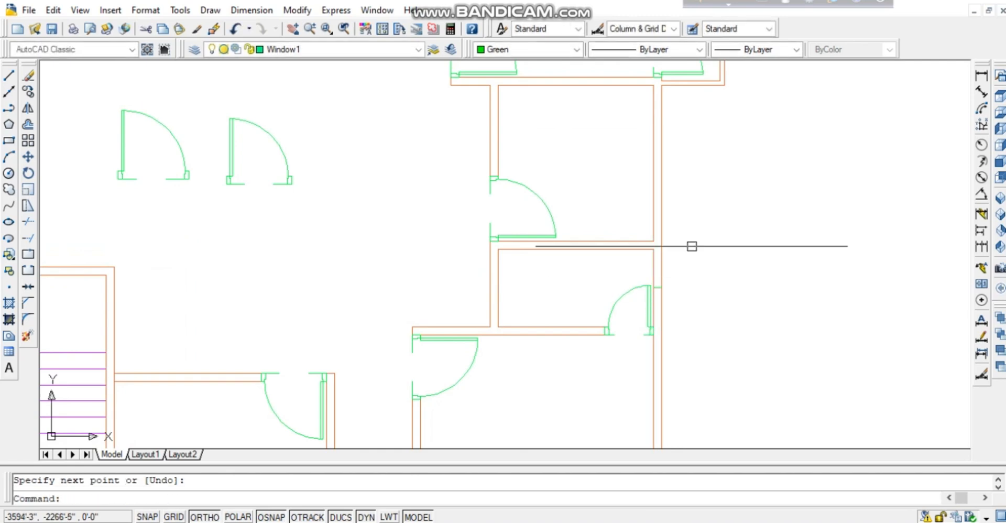
pyautogui.moveTo(691, 247); pyautogui.dragTo(677, 356, button='middle')
pyautogui.moveTo(669, 305); pyautogui.dragTo(668, 325, button='middle')
# Draw another short line across the wall's left face.
pyautogui.press('Return')
pyautogui.click(637, 293)
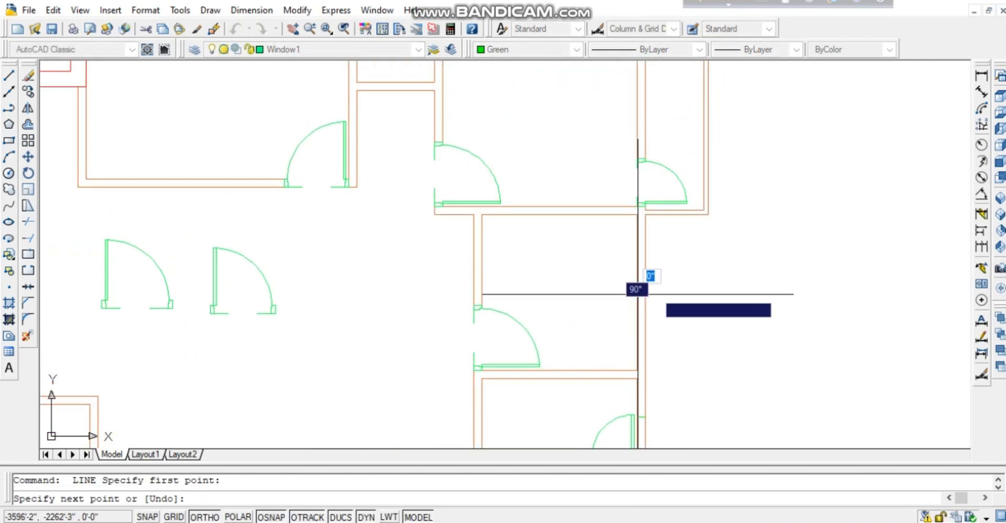
pyautogui.click(645, 294)
pyautogui.press('Return')
pyautogui.moveTo(675, 95); pyautogui.dragTo(645, 242, button='middle')
pyautogui.scroll(-1, 645, 241)
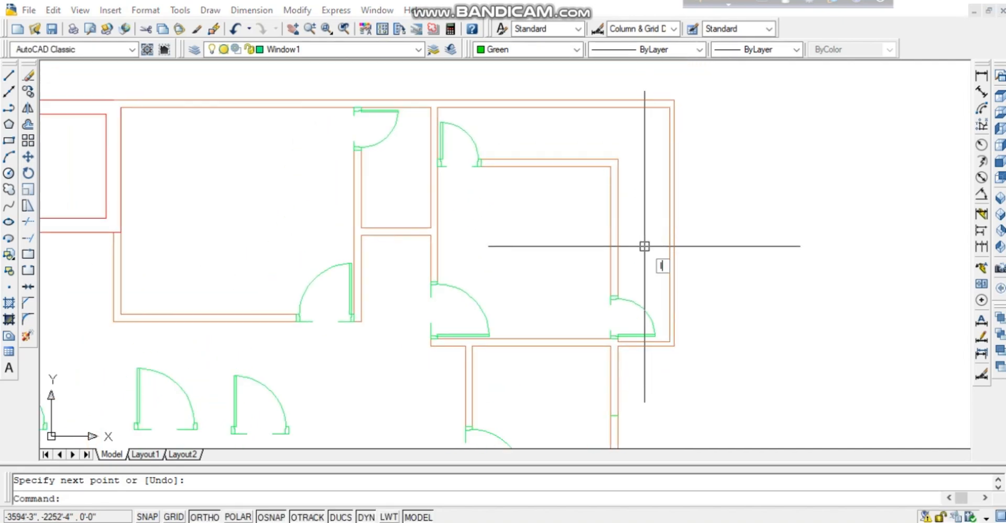
# Try starting lines at the right and top wall midpoints, ending each without a segment.
pyautogui.write('l')
pyautogui.press('Return')
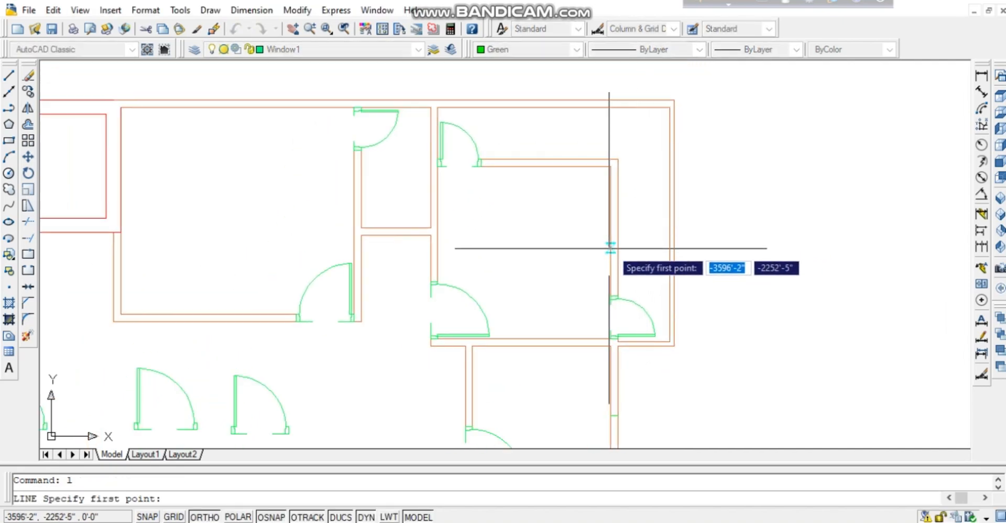
pyautogui.click(611, 232)
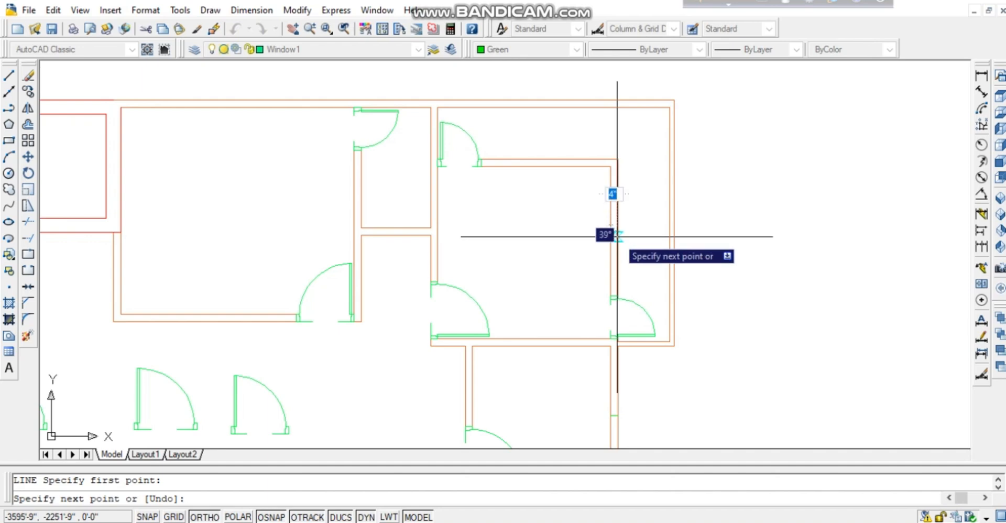
pyautogui.press('Return')
pyautogui.press('Return')
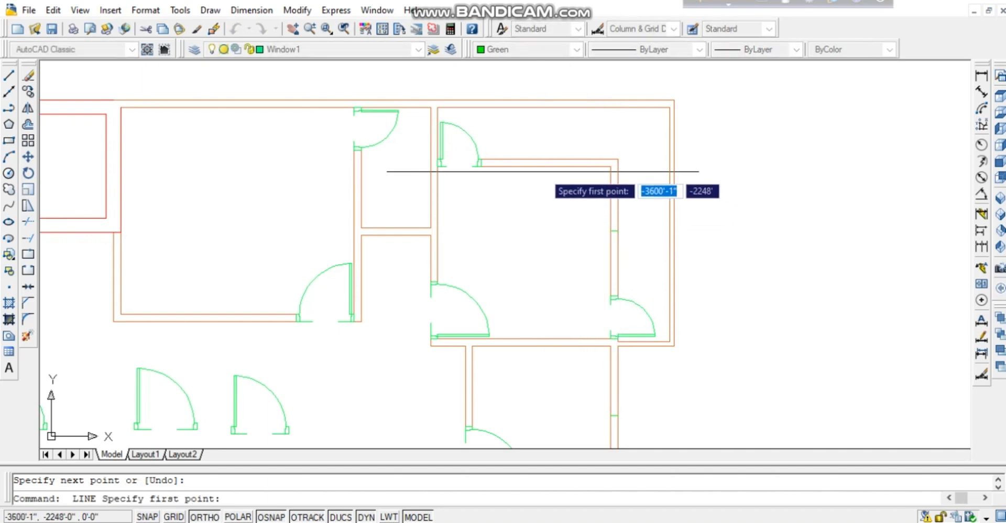
pyautogui.click(551, 163)
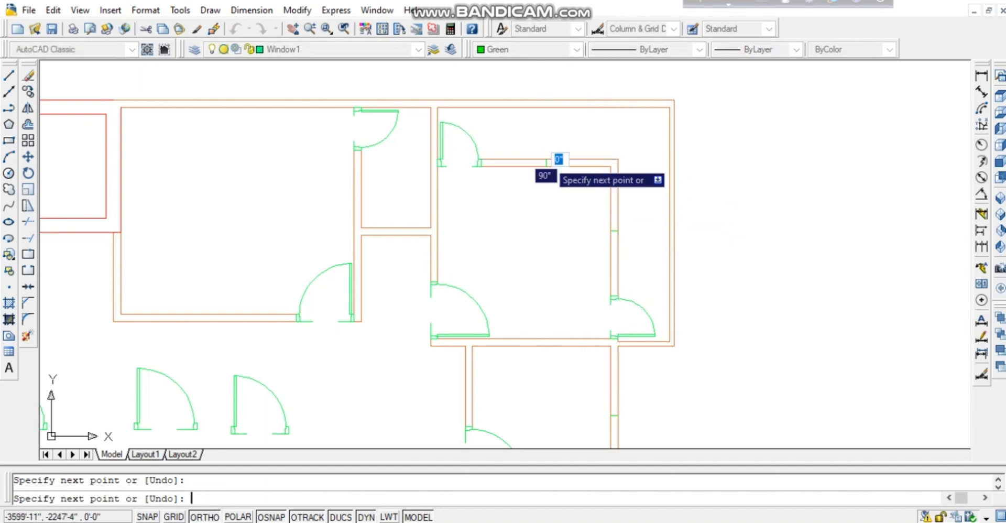
pyautogui.press('Return')
pyautogui.moveTo(444, 144)
pyautogui.mouseDown(button='middle')
pyautogui.moveTo(544, 168)
pyautogui.moveTo(617, 214)
pyautogui.mouseUp(button='middle')
pyautogui.press('Return')
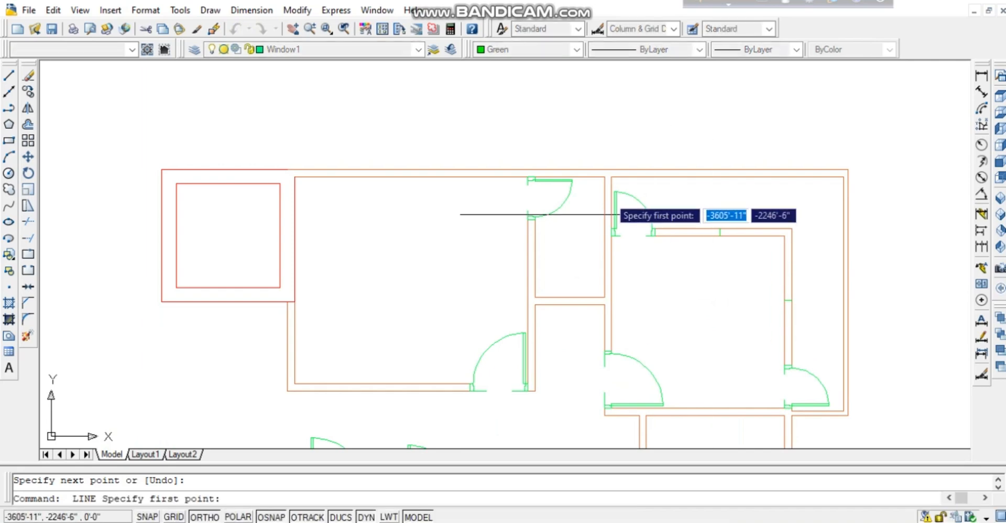
pyautogui.click(569, 172)
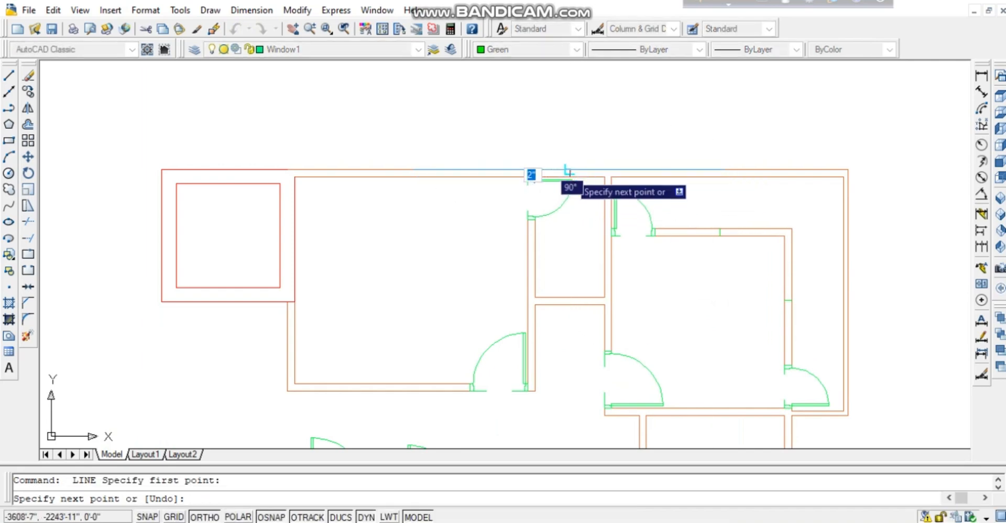
pyautogui.press('Return')
pyautogui.moveTo(536, 261)
pyautogui.mouseDown(button='middle')
pyautogui.moveTo(649, 238)
pyautogui.moveTo(680, 248)
pyautogui.mouseUp(button='middle')
# Start one more line at the top-wall midpoint, then abandon it.
pyautogui.press('Return')
pyautogui.scroll(-2, 585, 269)
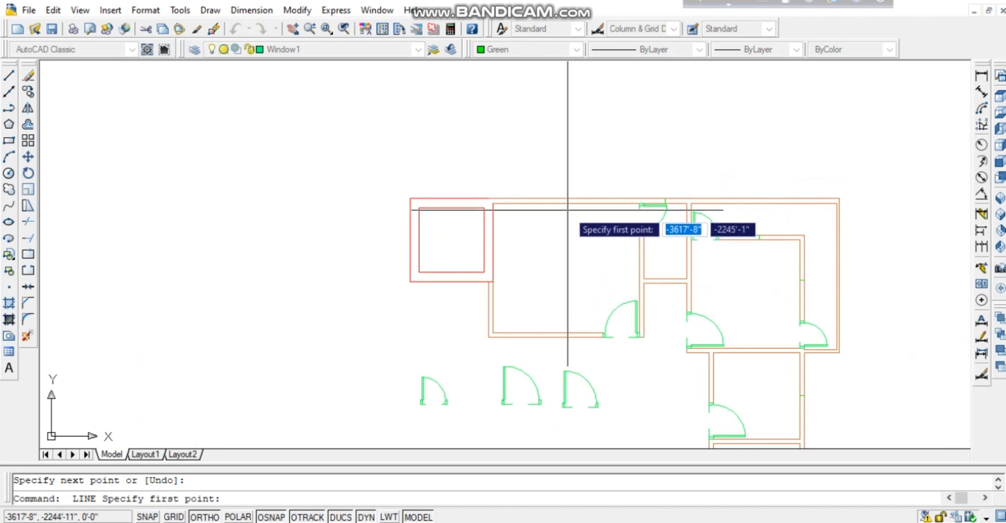
pyautogui.click(566, 203)
pyautogui.press('Return')
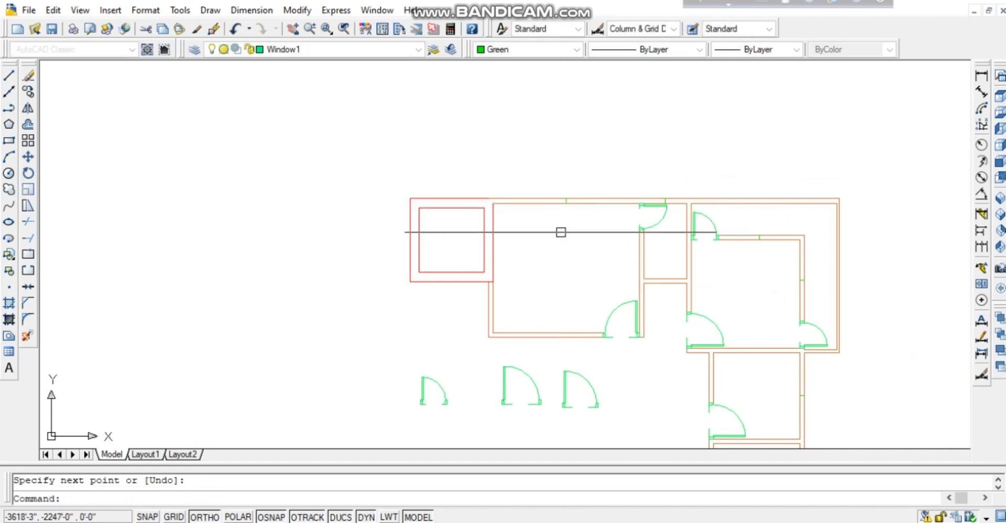
pyautogui.scroll(2, 598, 366)
pyautogui.moveTo(568, 255); pyautogui.dragTo(566, 219, button='middle')
pyautogui.scroll(3, 565, 218)
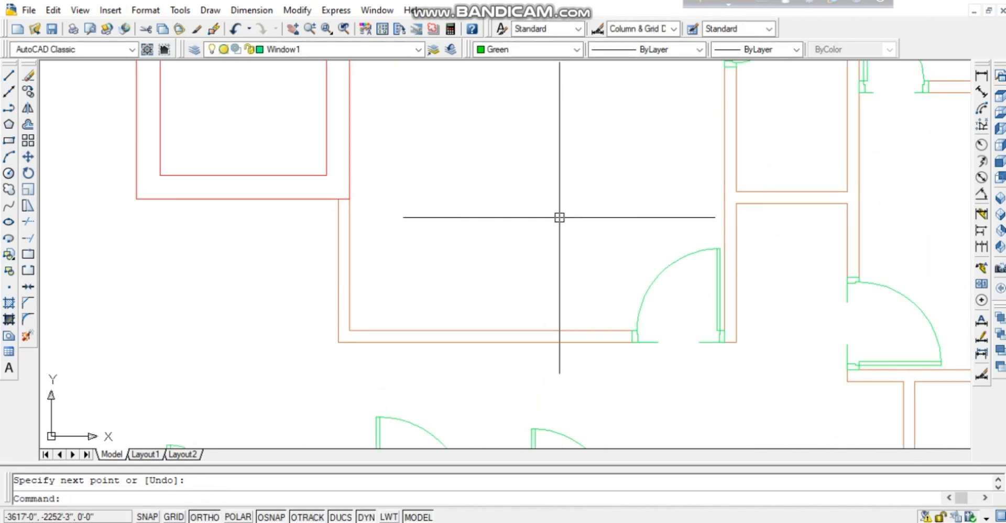
pyautogui.scroll(-2, 533, 207)
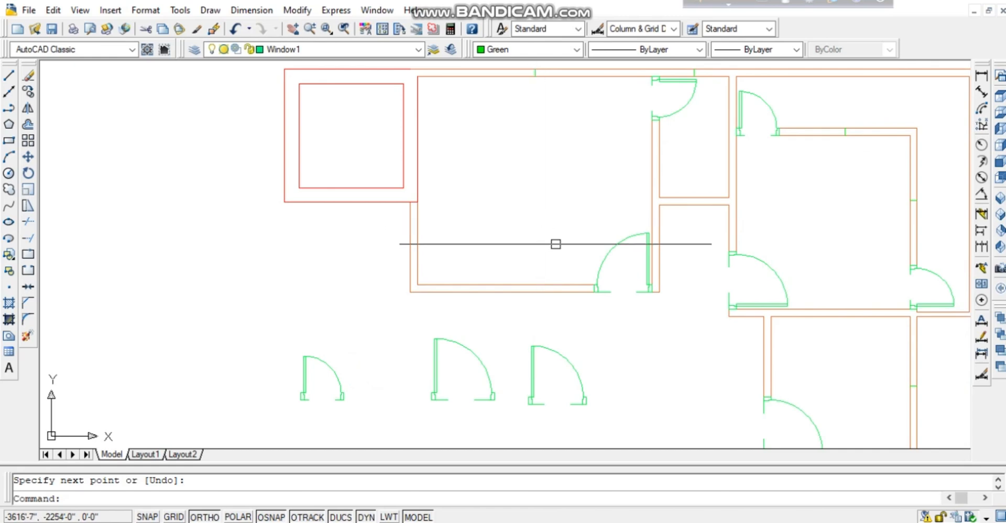
# Pan and zoom in close on the lower rooms beside the staircase.
pyautogui.moveTo(556, 244)
pyautogui.mouseDown(button='middle')
pyautogui.moveTo(490, 281)
pyautogui.moveTo(385, 279)
pyautogui.moveTo(336, 224)
pyautogui.moveTo(381, 170)
pyautogui.mouseUp(button='middle')
pyautogui.moveTo(782, 381)
pyautogui.mouseDown(button='middle')
pyautogui.moveTo(724, 334)
pyautogui.moveTo(686, 323)
pyautogui.moveTo(680, 306)
pyautogui.mouseUp(button='middle')
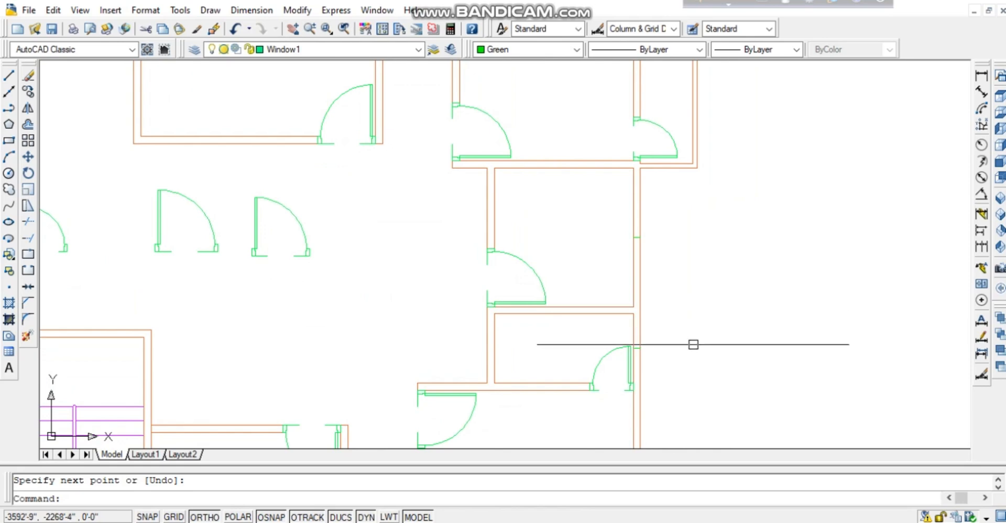
pyautogui.moveTo(683, 357); pyautogui.dragTo(704, 205, button='middle')
pyautogui.scroll(-2, 705, 207)
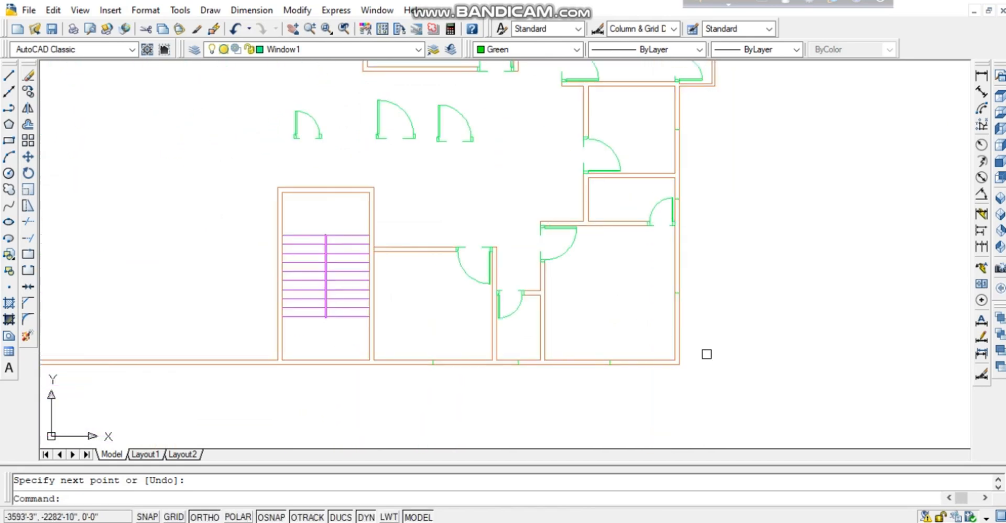
pyautogui.moveTo(707, 354)
pyautogui.mouseDown(button='middle')
pyautogui.moveTo(679, 339)
pyautogui.moveTo(637, 338)
pyautogui.mouseUp(button='middle')
pyautogui.scroll(-1, 658, 289)
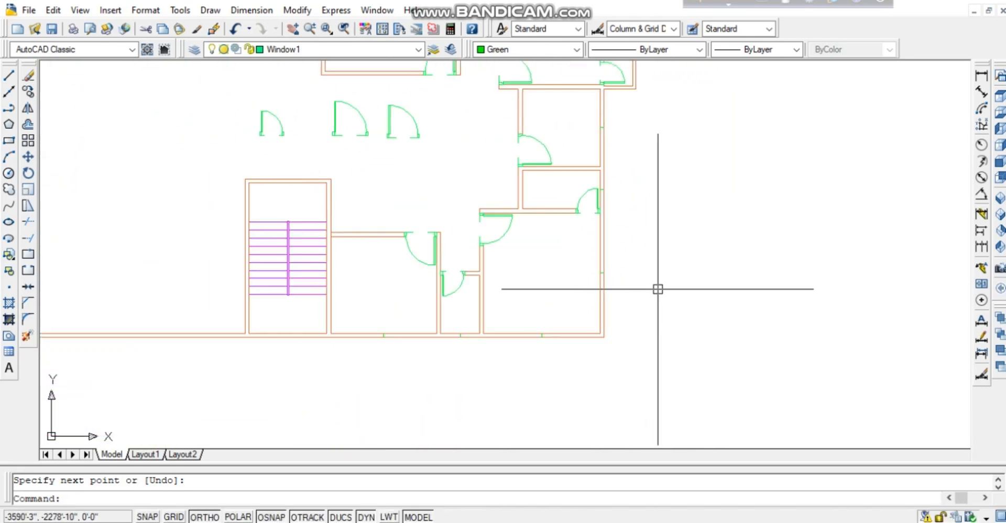
pyautogui.scroll(1, 658, 289)
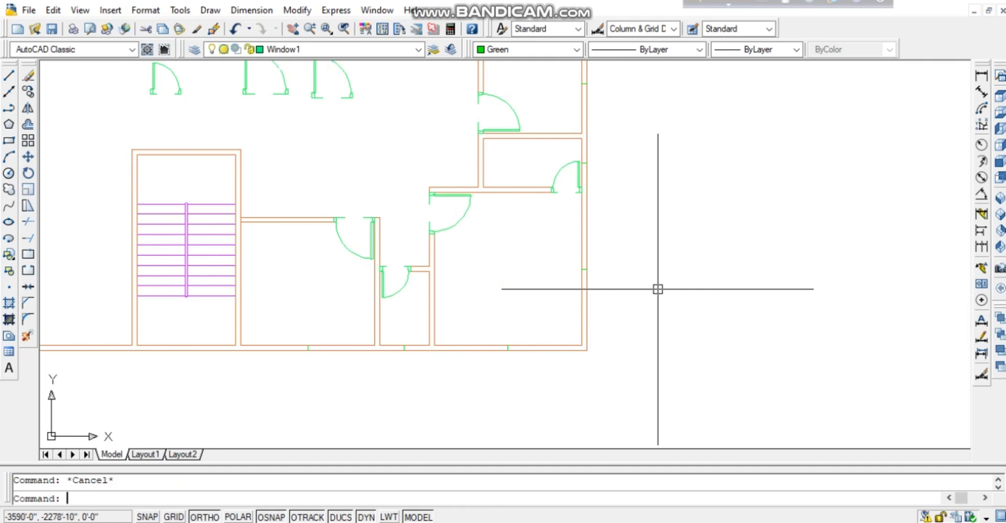
pyautogui.rightClick(658, 289)
pyautogui.press('Escape')
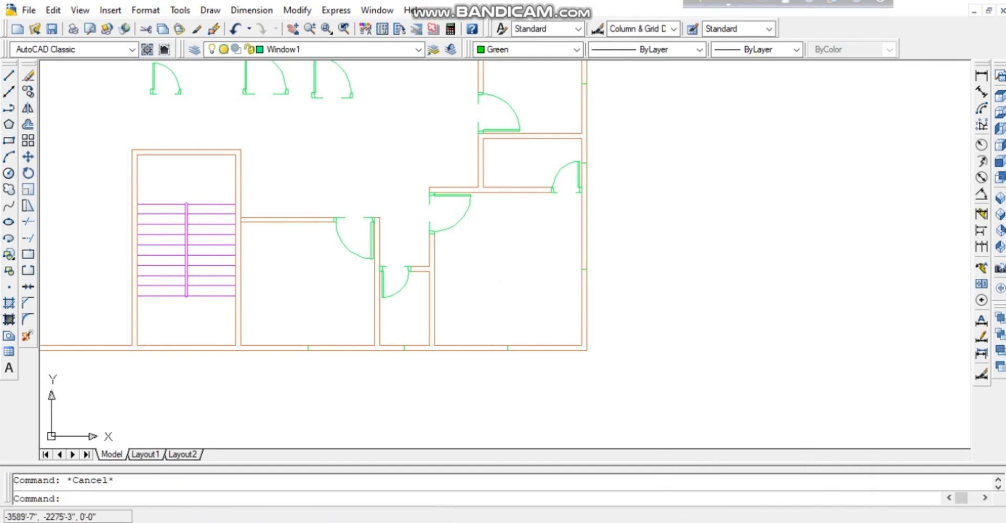
pyautogui.moveTo(686, 336); pyautogui.dragTo(687, 205)
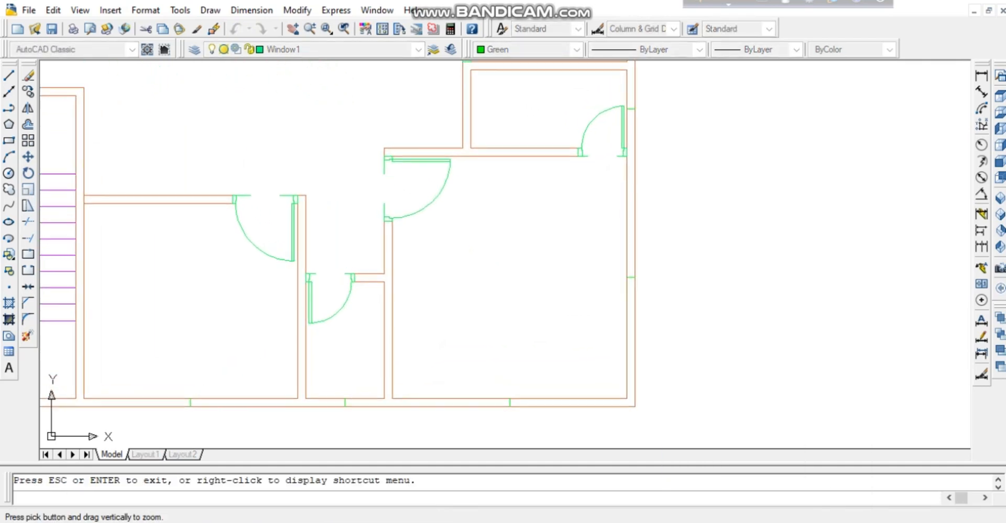
pyautogui.moveTo(686, 204); pyautogui.dragTo(688, 170, button='middle')
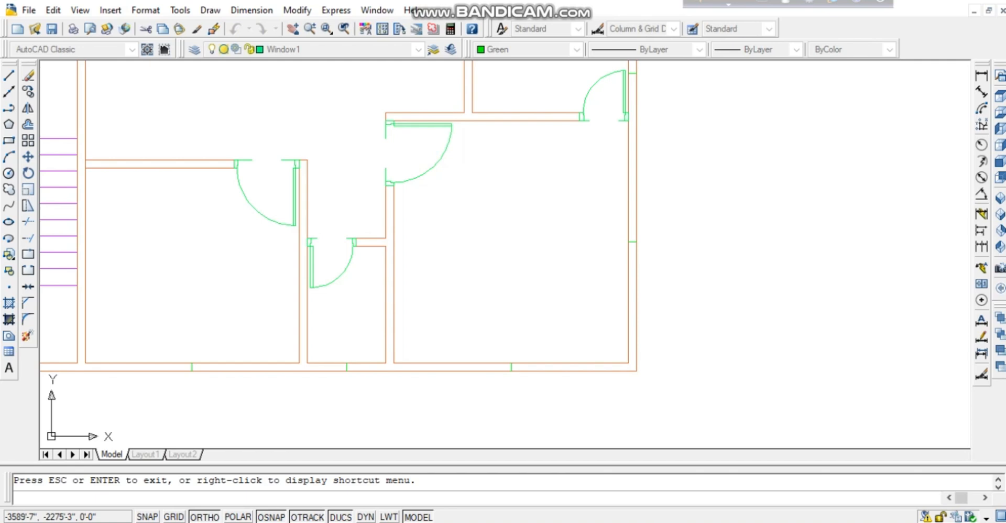
# Offset the right-wall and bottom-wall window marks 2.5' to both sides.
pyautogui.press('Escape')
pyautogui.write('o')
pyautogui.press('Return')
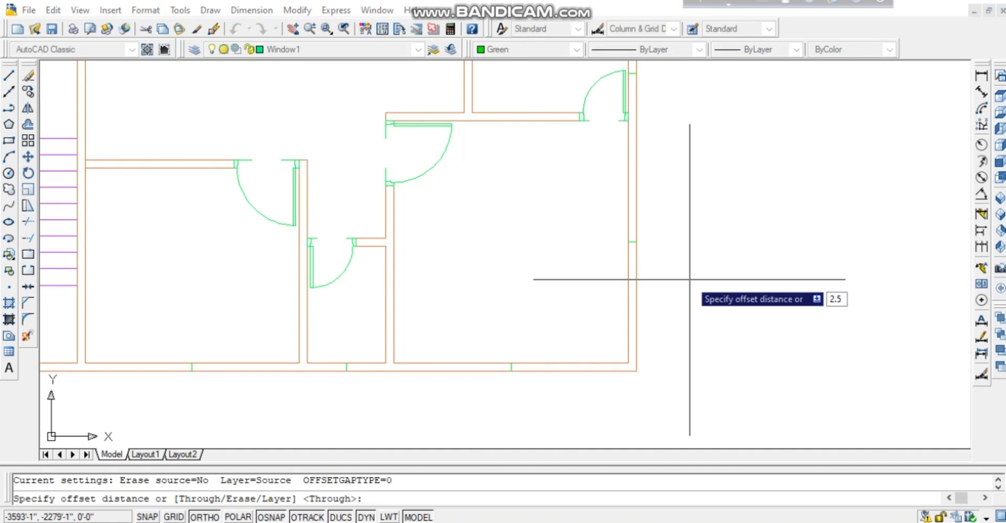
pyautogui.press('Return')
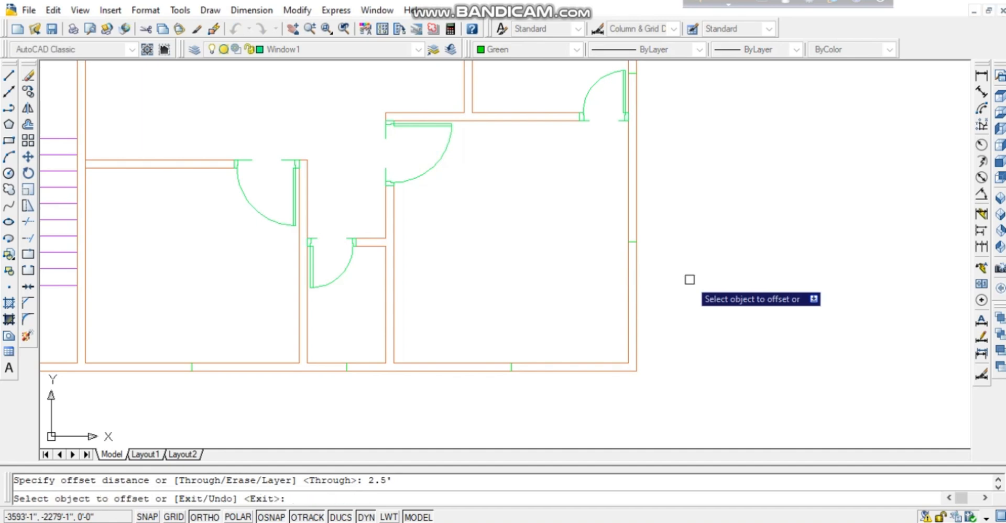
pyautogui.click(637, 243)
pyautogui.click(655, 218)
pyautogui.click(636, 243)
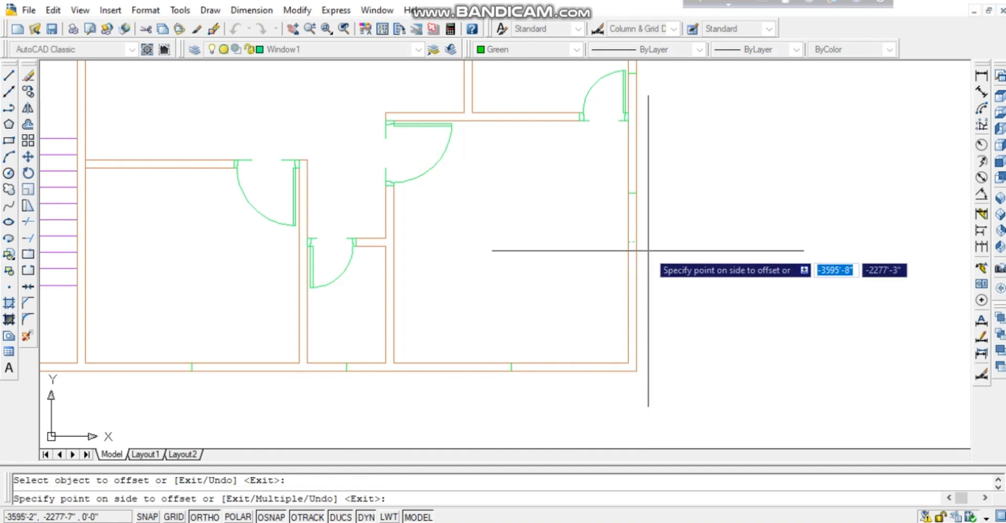
pyautogui.click(673, 305)
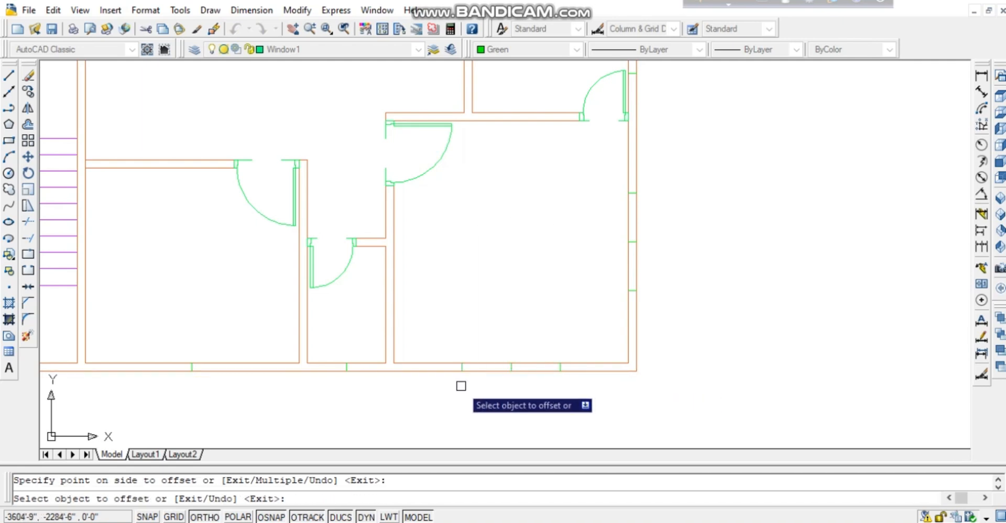
pyautogui.click(191, 370)
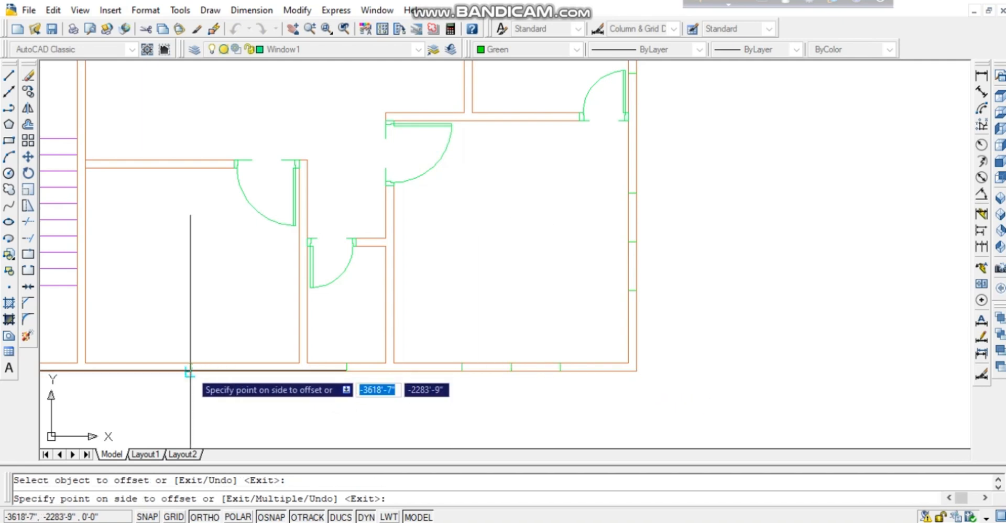
pyautogui.click(220, 378)
pyautogui.click(192, 372)
pyautogui.click(140, 378)
# Offset the top-wall window mark 2.5' to both sides, then end the offset.
pyautogui.moveTo(569, 230); pyautogui.dragTo(717, 483, button='middle')
pyautogui.moveTo(468, 250)
pyautogui.mouseDown(button='middle')
pyautogui.moveTo(475, 389)
pyautogui.moveTo(494, 478)
pyautogui.mouseUp(button='middle')
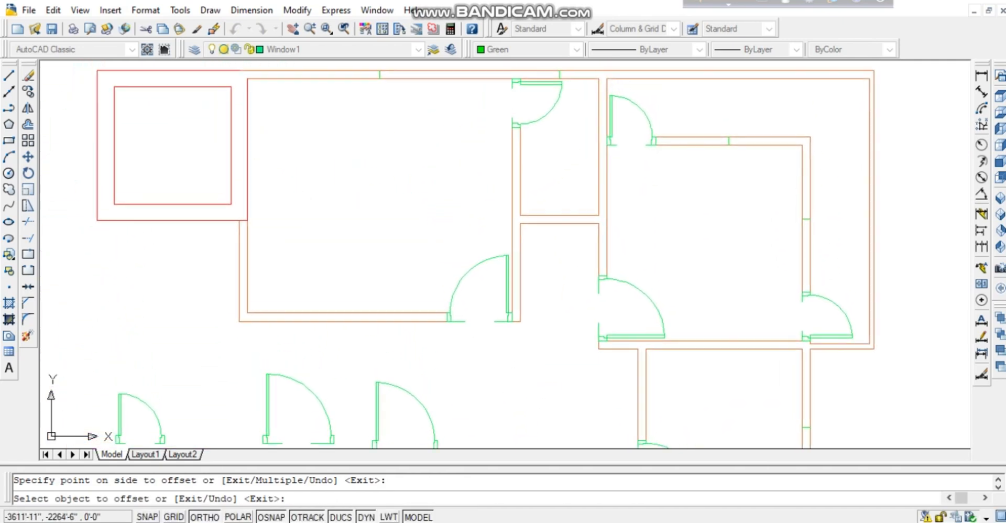
pyautogui.moveTo(397, 137)
pyautogui.mouseDown(button='middle')
pyautogui.moveTo(375, 235)
pyautogui.moveTo(380, 263)
pyautogui.mouseUp(button='middle')
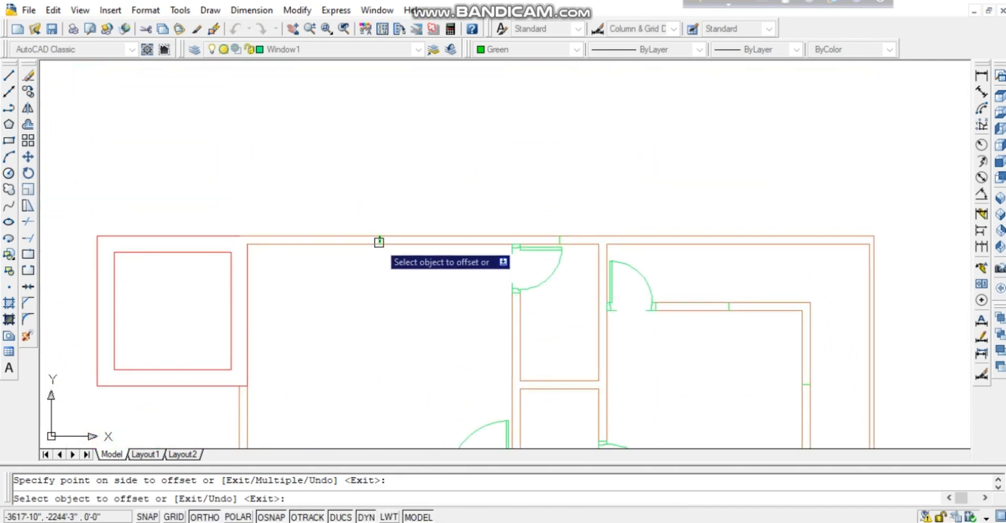
pyautogui.click(379, 241)
pyautogui.click(396, 247)
pyautogui.click(378, 243)
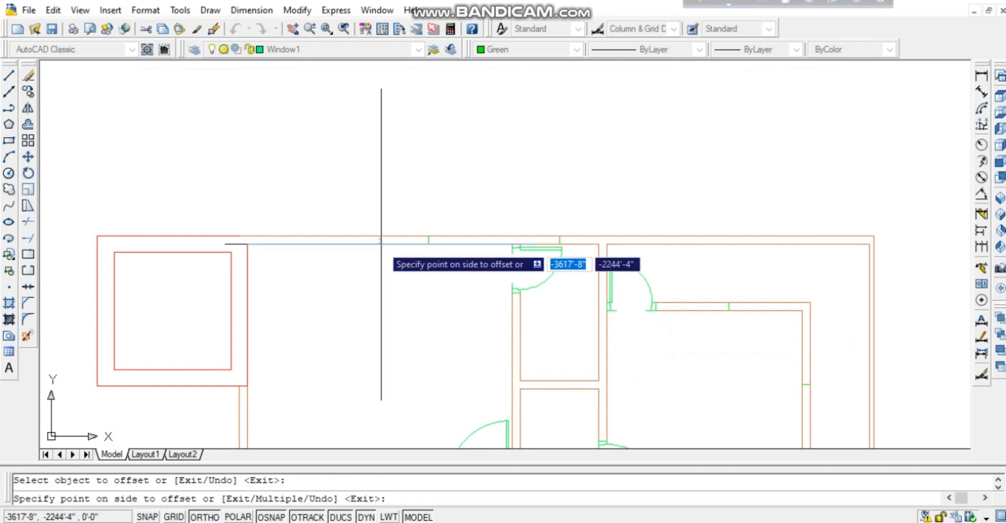
pyautogui.click(367, 280)
pyautogui.moveTo(365, 288)
pyautogui.mouseDown(button='middle')
pyautogui.moveTo(292, 190)
pyautogui.moveTo(208, 122)
pyautogui.mouseUp(button='middle')
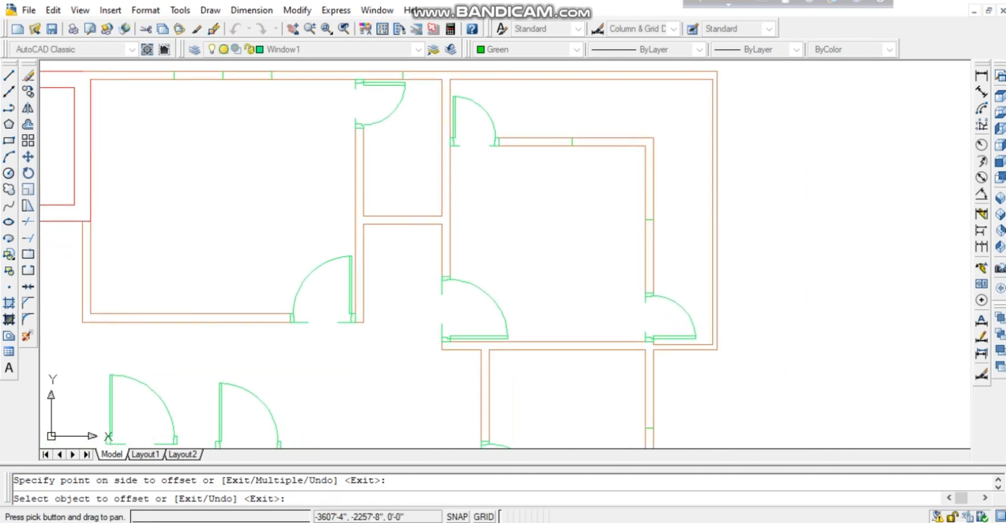
pyautogui.moveTo(573, 214); pyautogui.dragTo(555, 260, button='middle')
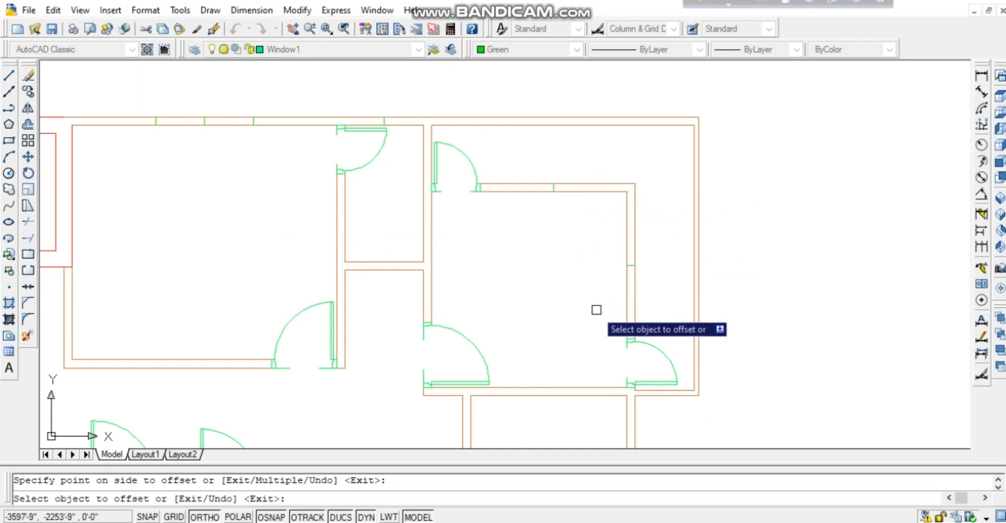
pyautogui.press('Escape')
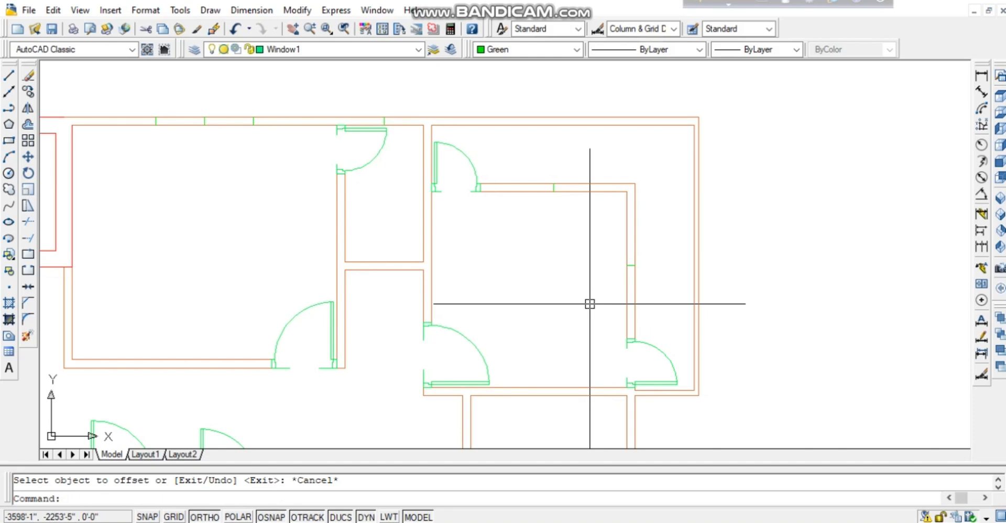
# Offset window ticks 2' along the right wall and to both sides of the top-wall tick.
pyautogui.press('Return')
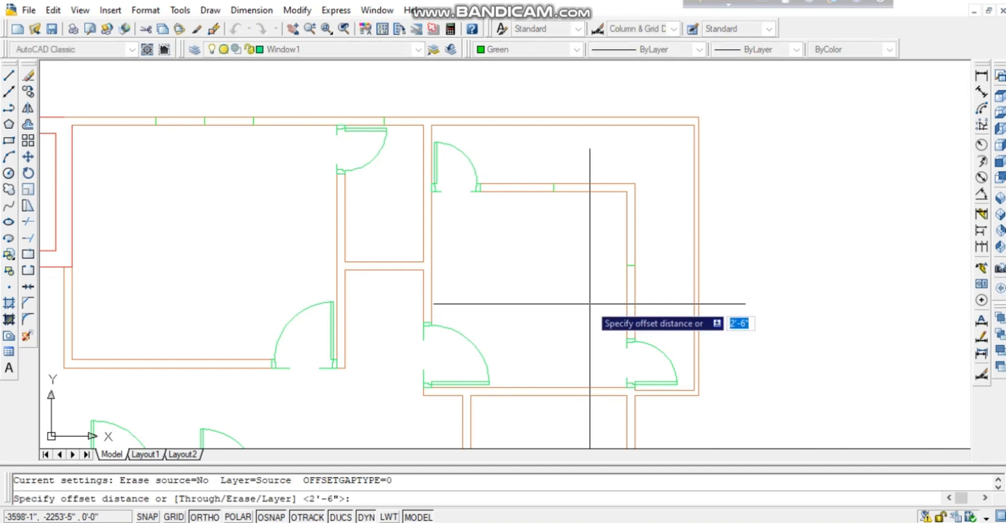
pyautogui.write('2')
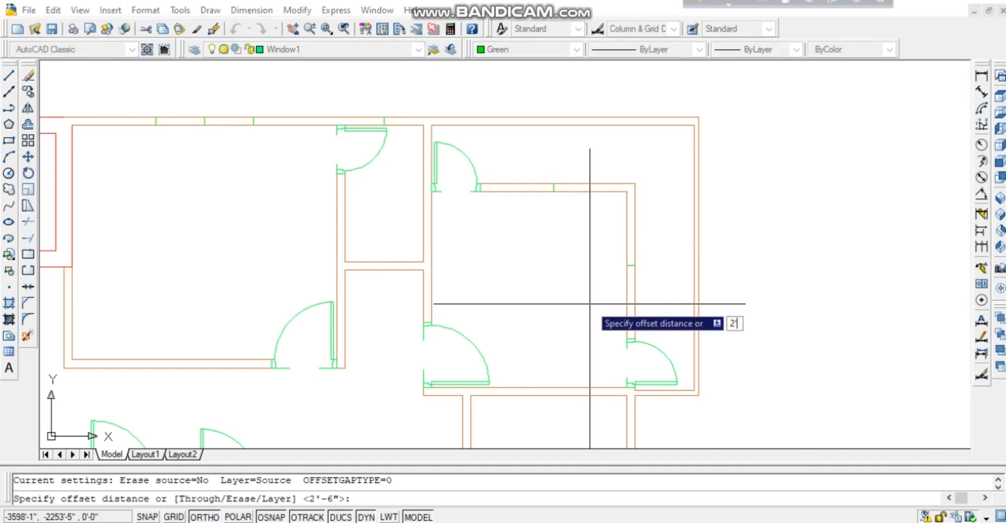
pyautogui.write("'")
pyautogui.press('Return')
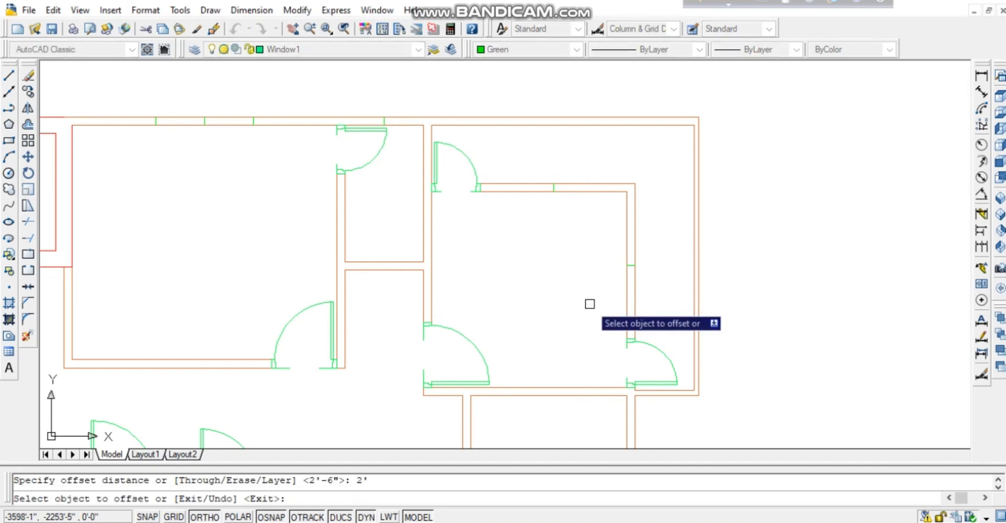
pyautogui.click(635, 267)
pyautogui.click(639, 251)
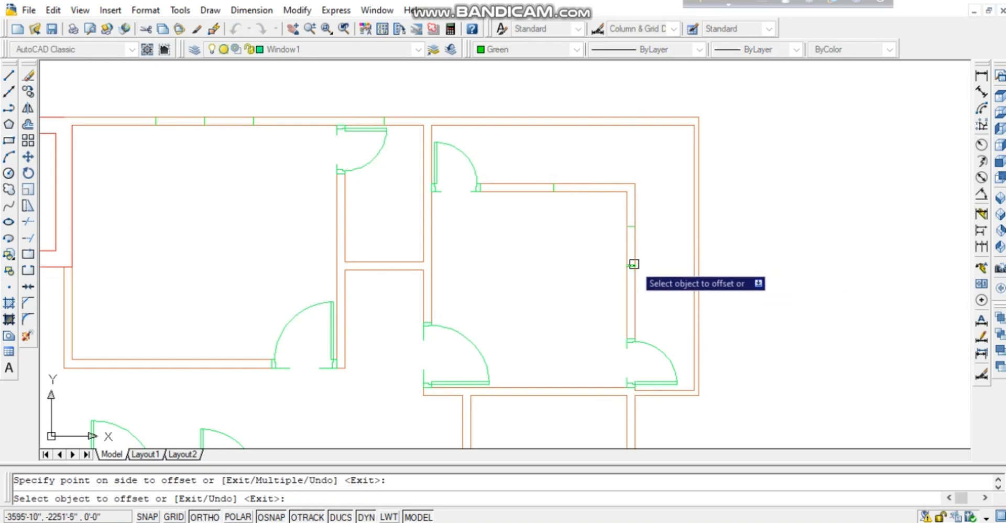
pyautogui.click(636, 264)
pyautogui.click(652, 288)
pyautogui.click(553, 188)
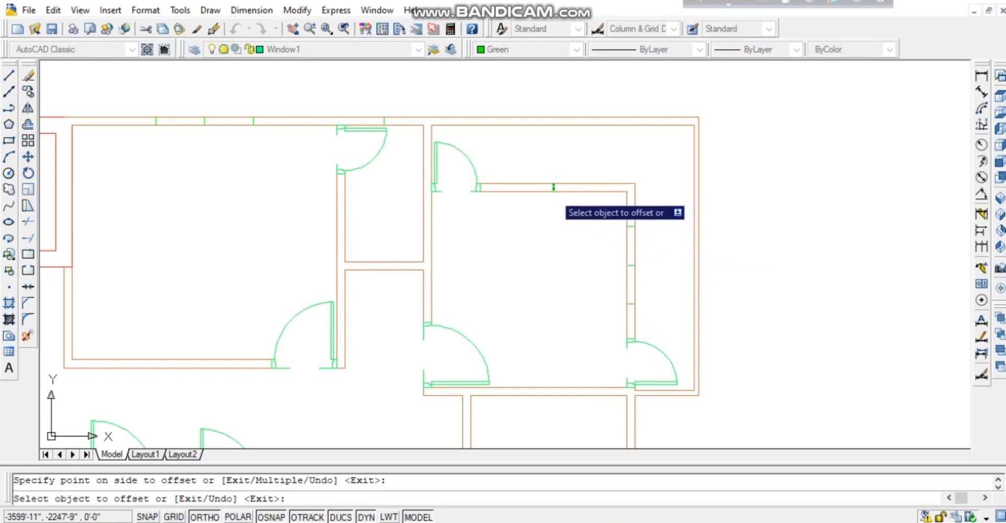
pyautogui.click(584, 208)
pyautogui.click(556, 193)
pyautogui.click(513, 210)
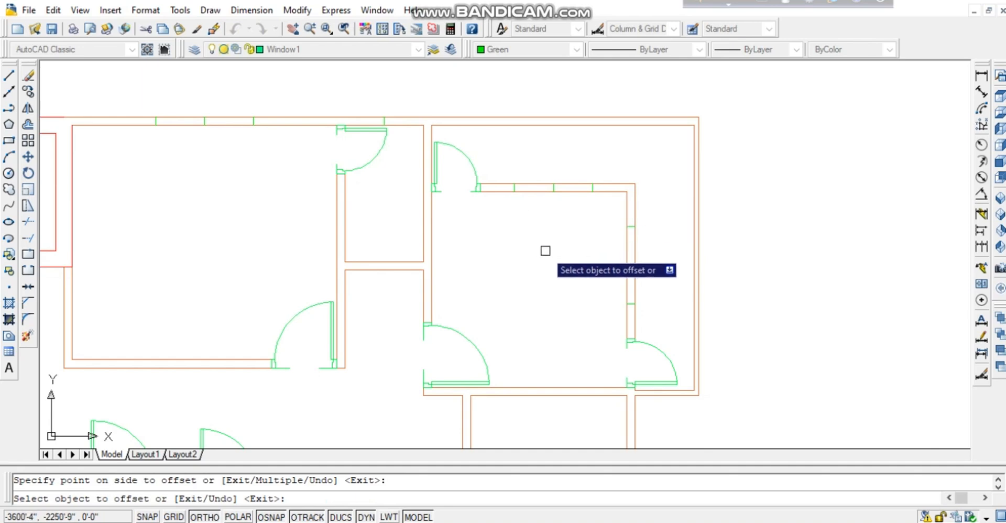
# Offset two more ticks 2' along the lower right wall, then restart Offset.
pyautogui.moveTo(544, 249); pyautogui.dragTo(596, 118, button='middle')
pyautogui.moveTo(595, 333); pyautogui.dragTo(576, 252, button='middle')
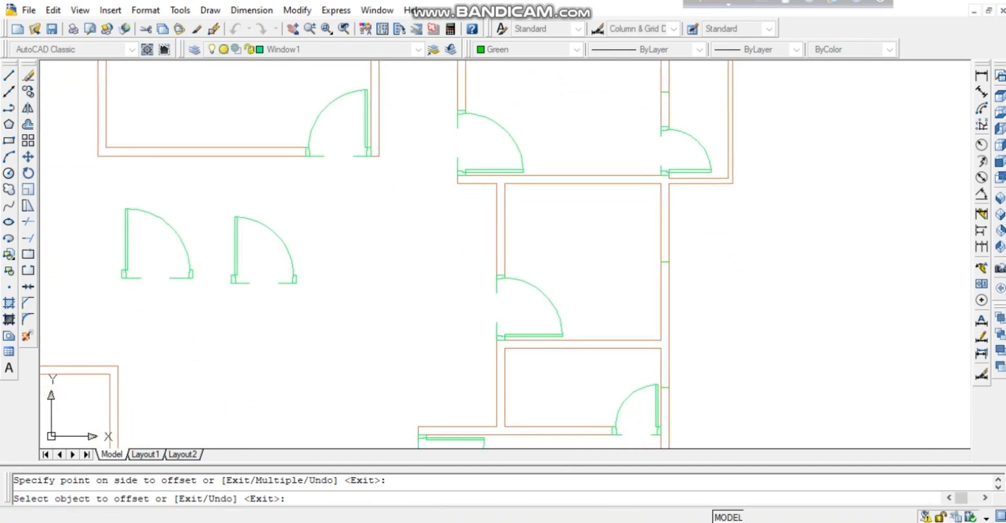
pyautogui.click(671, 262)
pyautogui.click(671, 262)
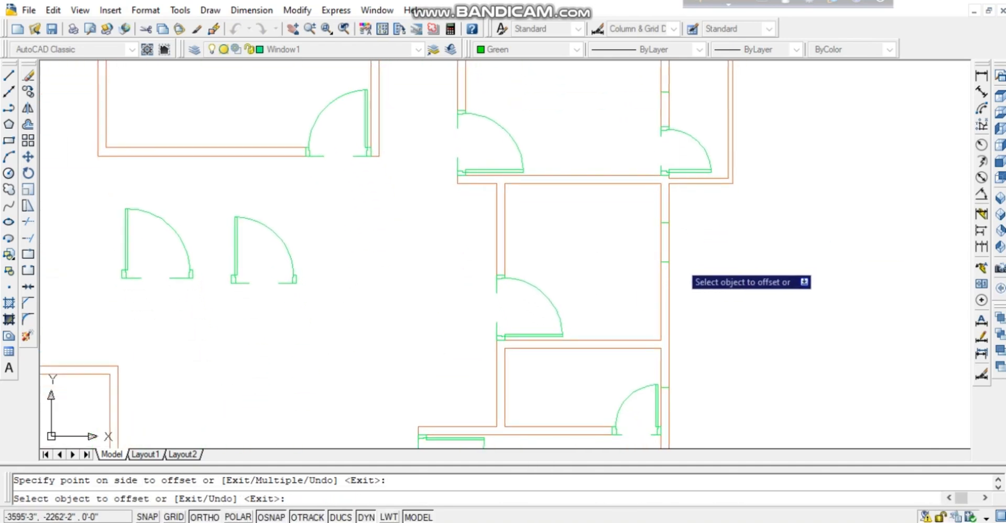
pyautogui.click(670, 264)
pyautogui.click(681, 300)
pyautogui.moveTo(695, 274); pyautogui.dragTo(760, 238, button='middle')
pyautogui.scroll(-2, 769, 277)
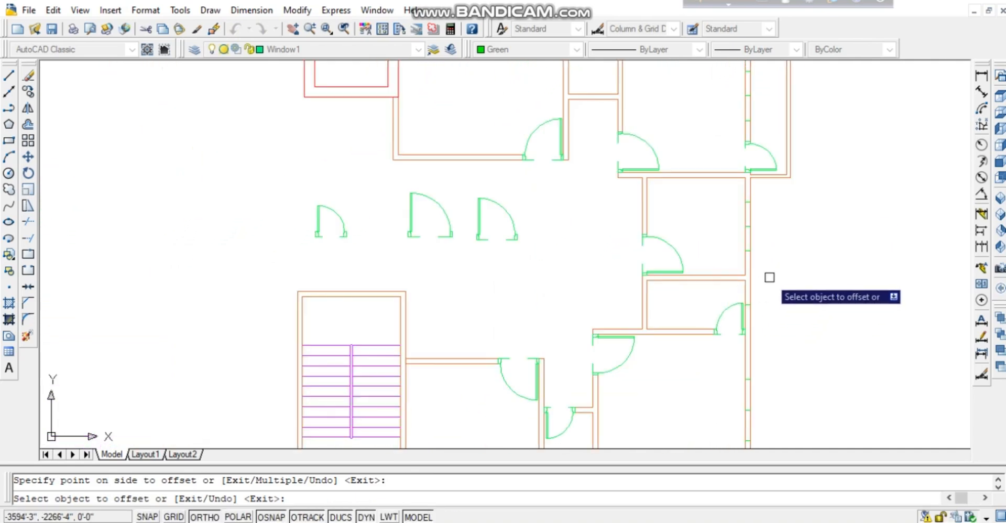
pyautogui.scroll(5, 687, 307)
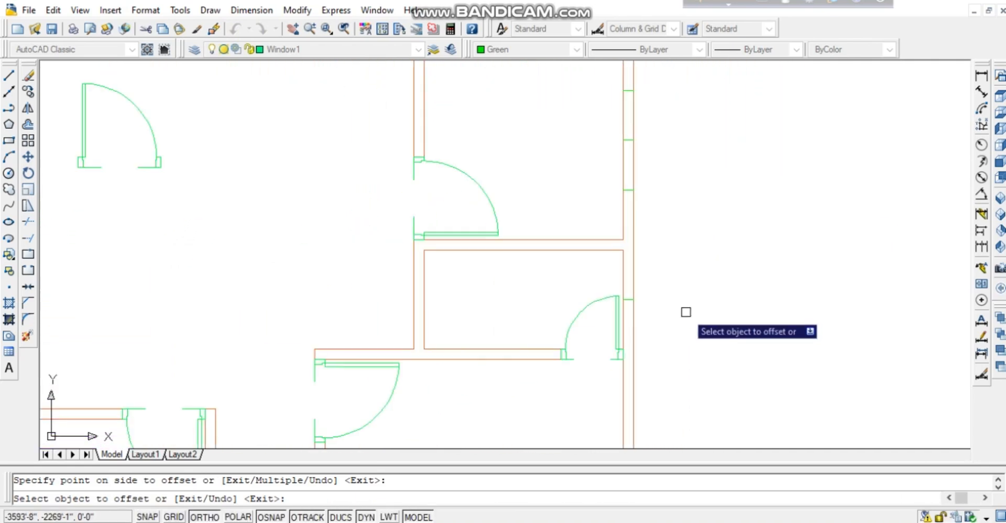
pyautogui.scroll(2, 686, 312)
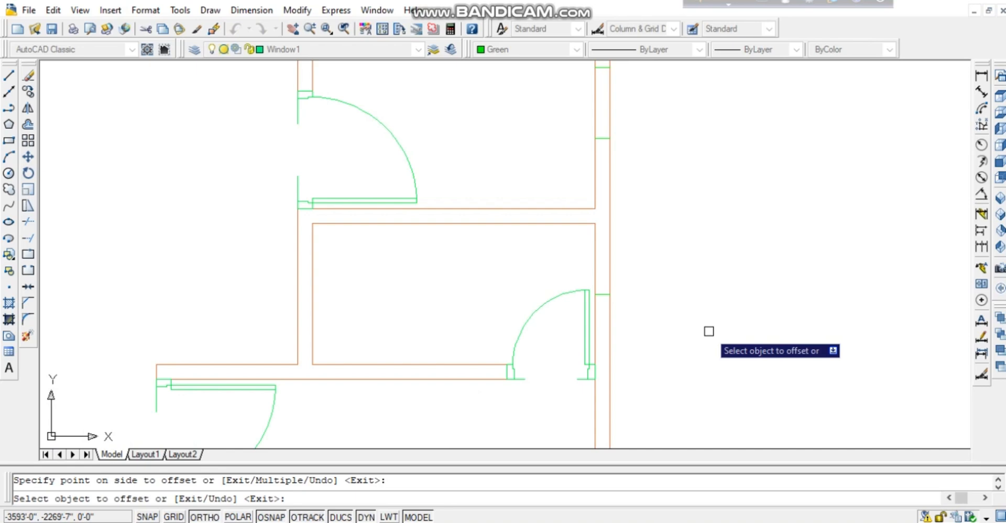
pyautogui.press('Escape')
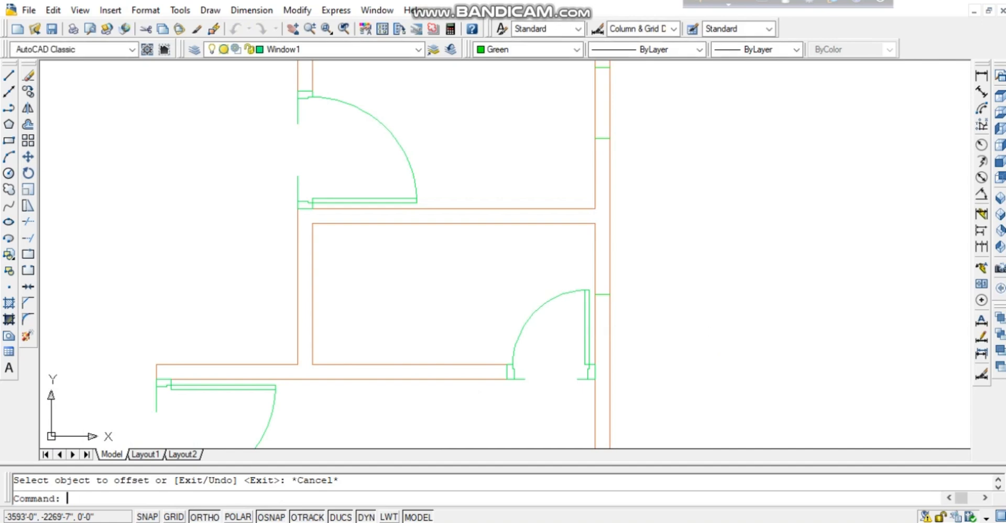
pyautogui.press('Return')
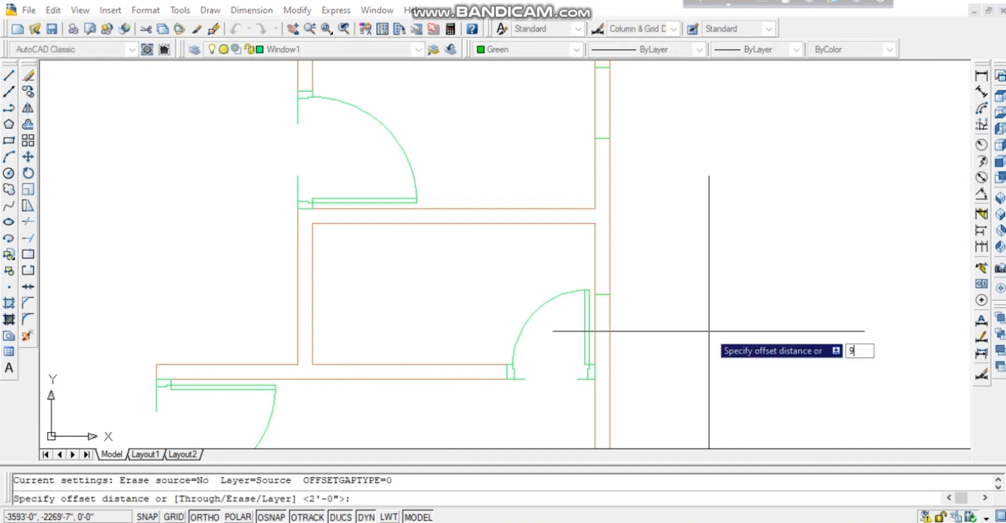
# Offset the right wall's short jamb line 9" above and 9" below it.
pyautogui.press('Return')
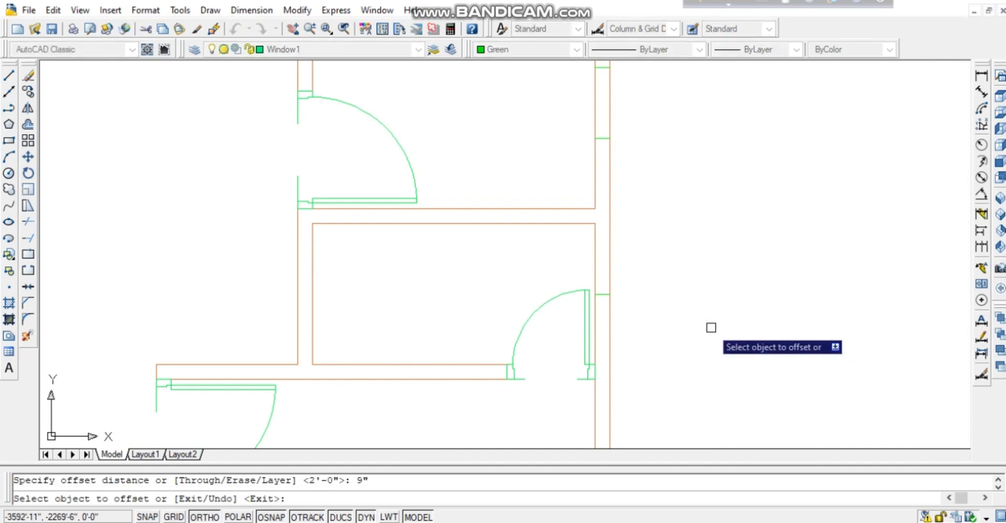
pyautogui.click(603, 295)
pyautogui.click(629, 260)
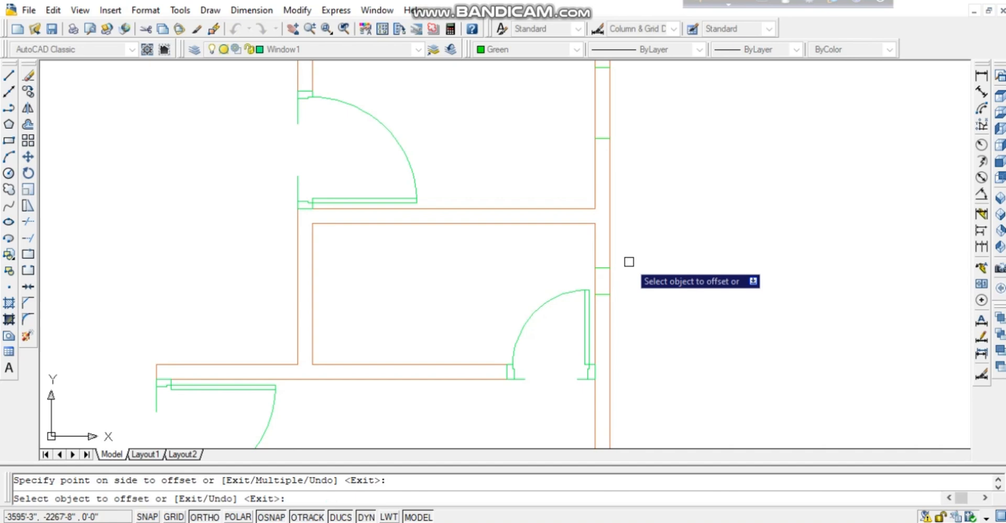
pyautogui.click(603, 294)
pyautogui.click(621, 336)
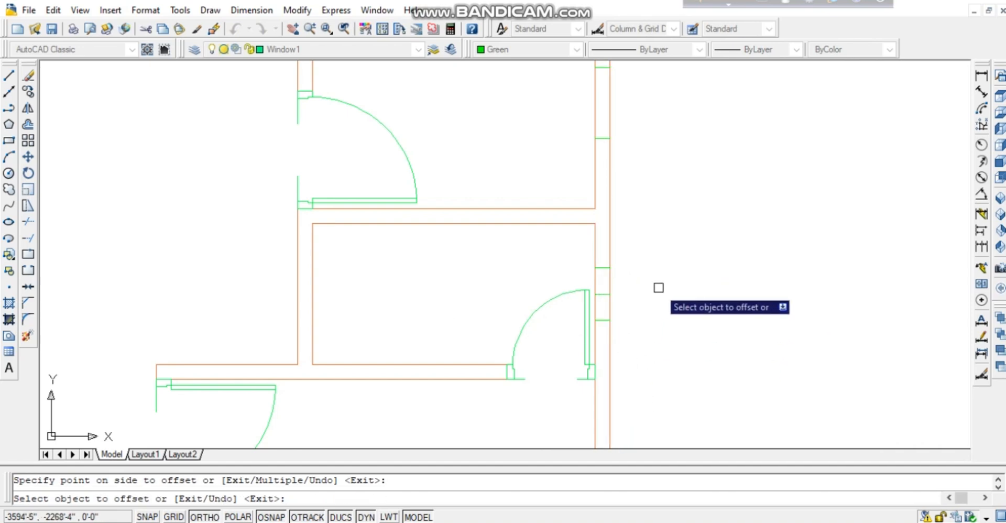
# Offset the upper wall's jamb line 9" to its right and 9" to its left.
pyautogui.moveTo(550, 107); pyautogui.dragTo(664, 385, button='middle')
pyautogui.moveTo(515, 81); pyautogui.dragTo(721, 410, button='middle')
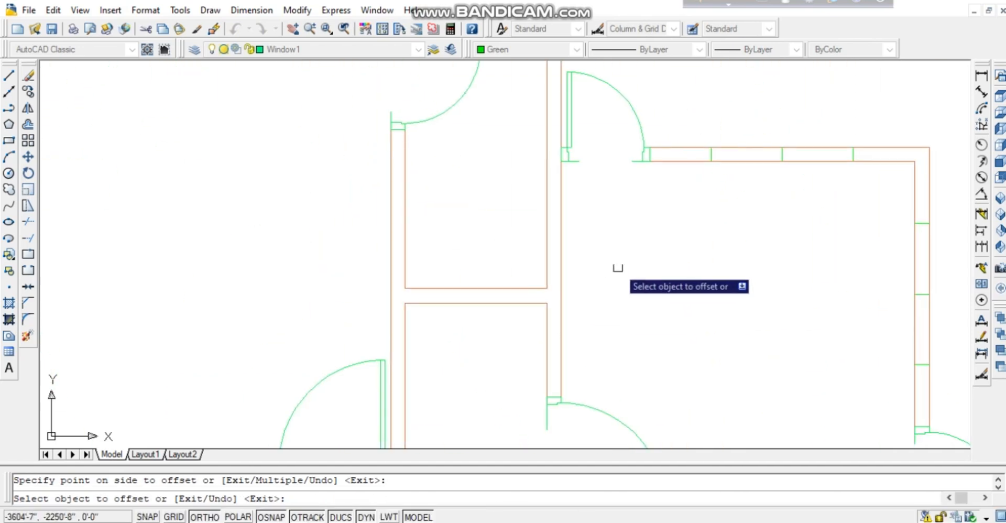
pyautogui.moveTo(597, 74); pyautogui.dragTo(623, 415, button='middle')
pyautogui.click(502, 373)
pyautogui.click(530, 383)
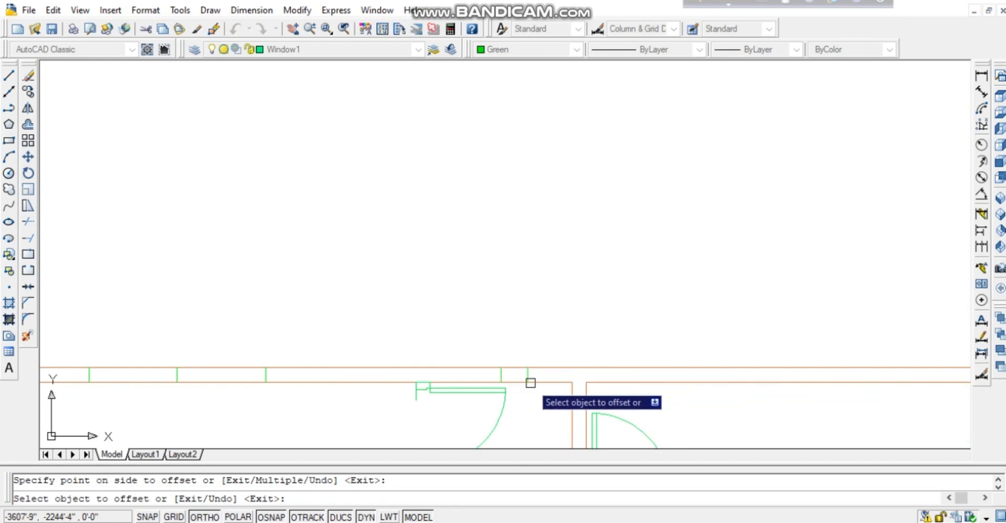
pyautogui.click(504, 375)
pyautogui.click(498, 370)
# Add 9" offset copies on both sides of the bottom wall's jamb line, then end offsetting.
pyautogui.moveTo(528, 378); pyautogui.dragTo(494, 143, button='middle')
pyautogui.moveTo(488, 336); pyautogui.dragTo(522, 158, button='middle')
pyautogui.moveTo(494, 364); pyautogui.dragTo(502, 129, button='middle')
pyautogui.moveTo(513, 407); pyautogui.dragTo(492, 102, button='middle')
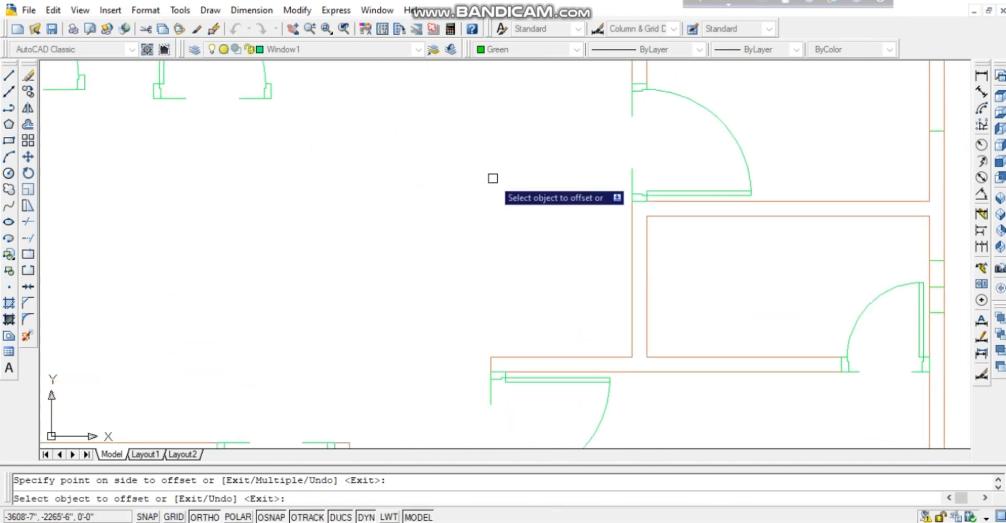
pyautogui.moveTo(490, 369)
pyautogui.mouseDown(button='middle')
pyautogui.moveTo(487, 125)
pyautogui.moveTo(504, 346)
pyautogui.mouseUp(button='middle')
pyautogui.moveTo(571, 446); pyautogui.dragTo(551, 215, button='middle')
pyautogui.moveTo(481, 340); pyautogui.dragTo(508, 263, button='middle')
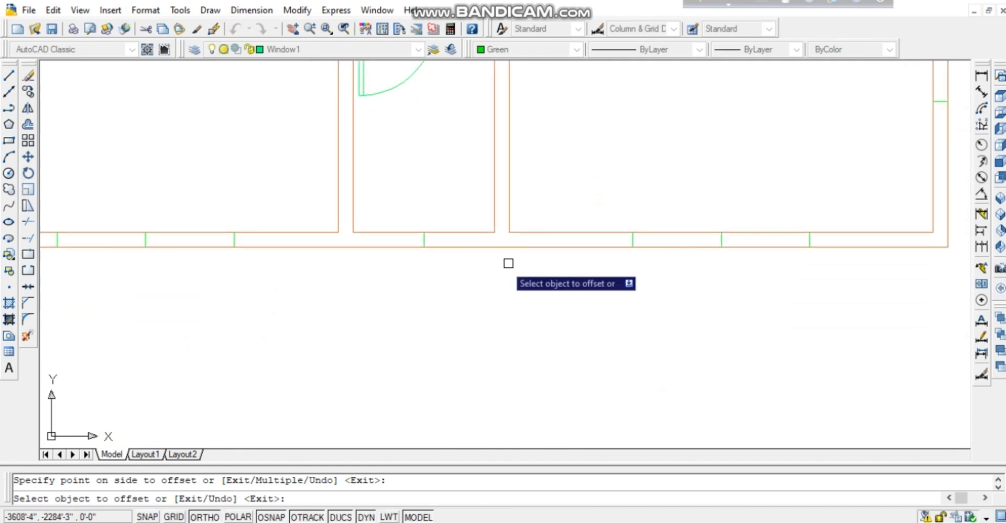
pyautogui.click(424, 245)
pyautogui.click(452, 258)
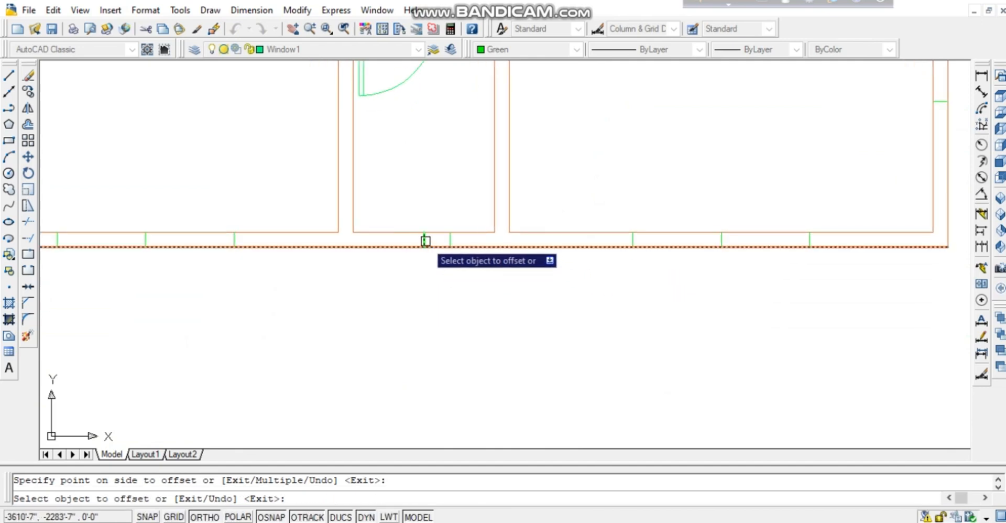
pyautogui.click(424, 240)
pyautogui.click(423, 286)
pyautogui.press('Escape')
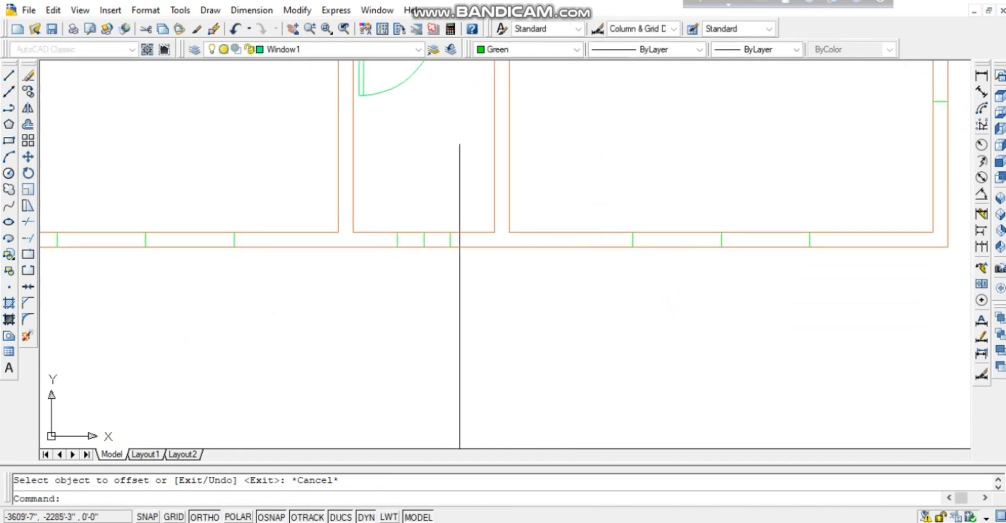
# Trim the wall lines between the window ticks in the first two bottom-wall openings.
pyautogui.scroll(-2, 604, 356)
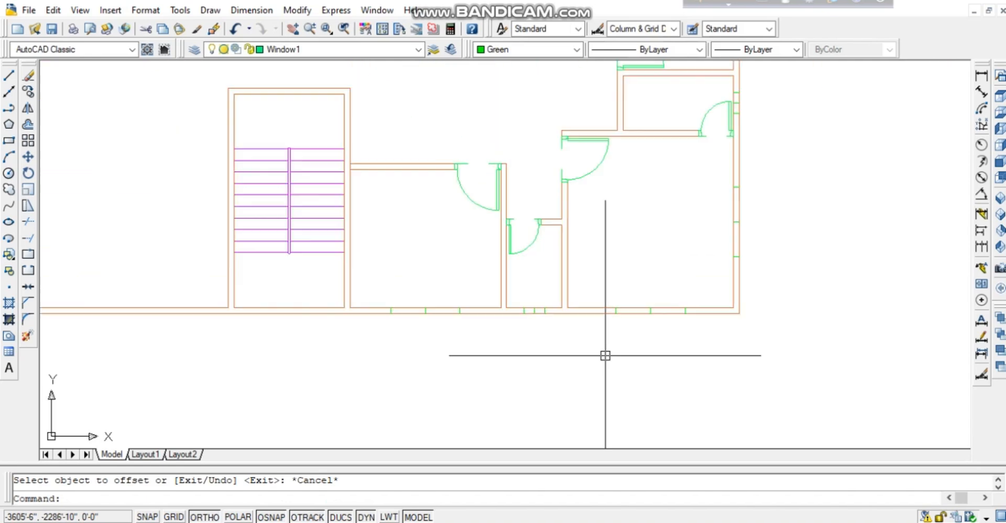
pyautogui.scroll(-3, 519, 344)
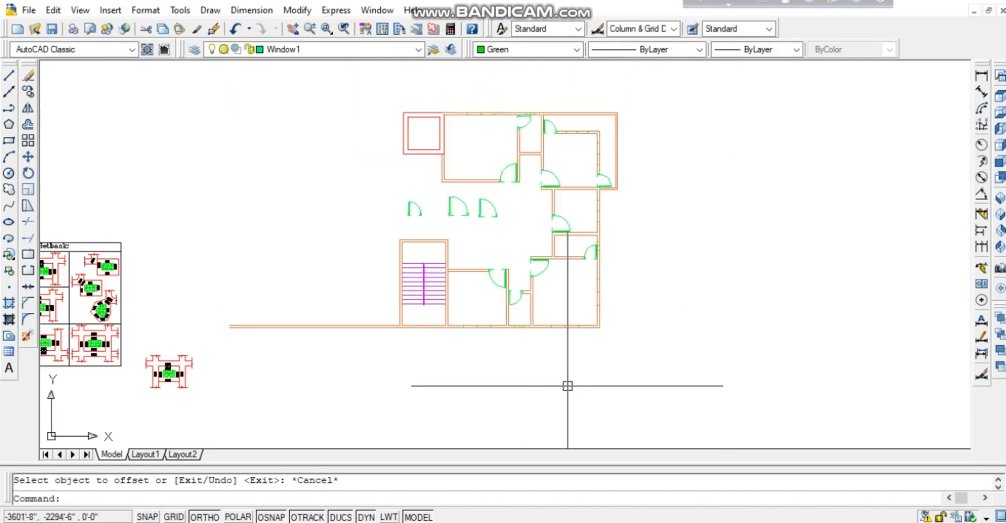
pyautogui.scroll(-2, 568, 386)
pyautogui.scroll(2, 562, 382)
pyautogui.scroll(3, 575, 384)
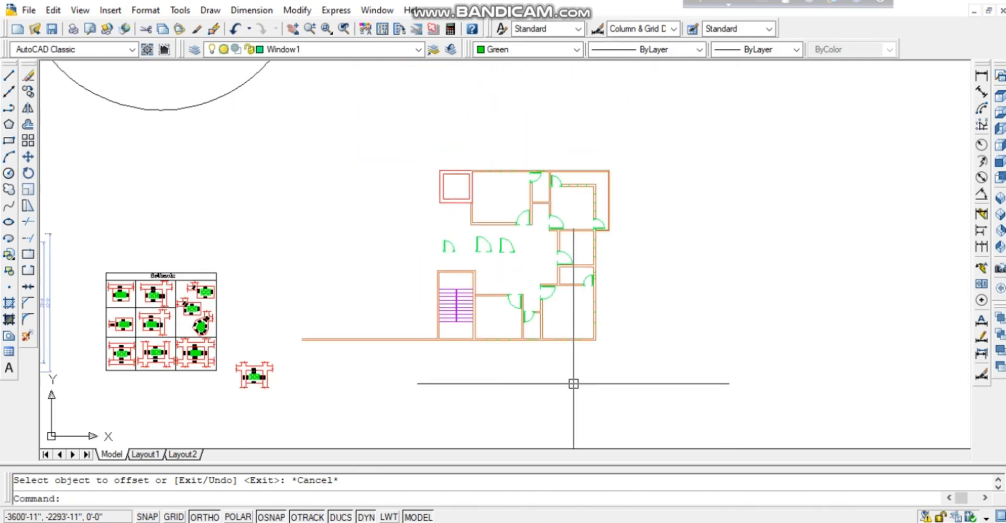
pyautogui.moveTo(416, 333); pyautogui.dragTo(551, 332, button='middle')
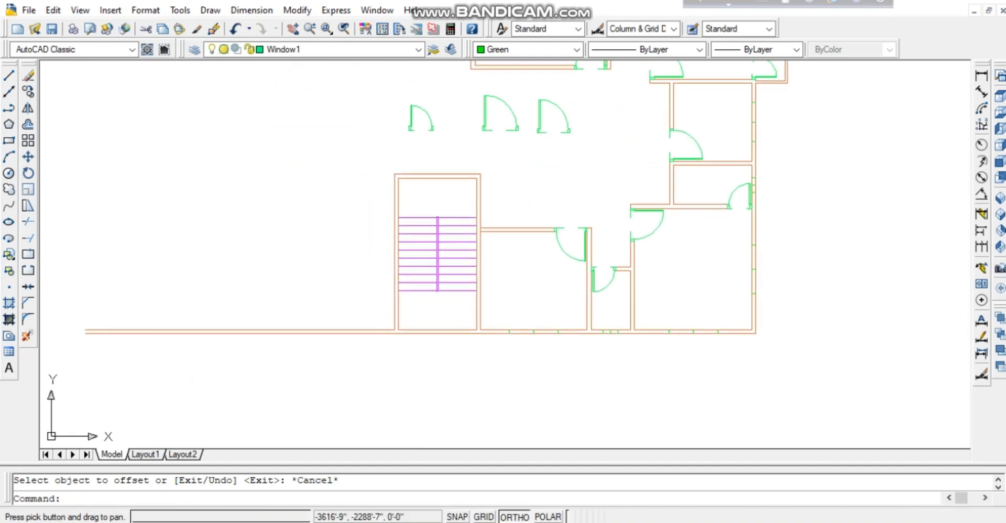
pyautogui.scroll(2, 584, 384)
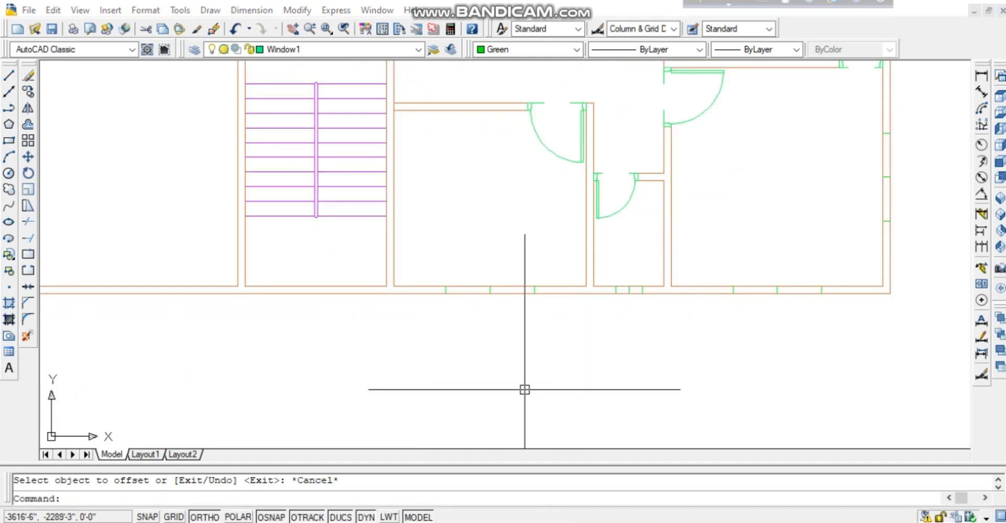
pyautogui.press('Return')
pyautogui.press('Return')
pyautogui.click(515, 321)
pyautogui.click(490, 231)
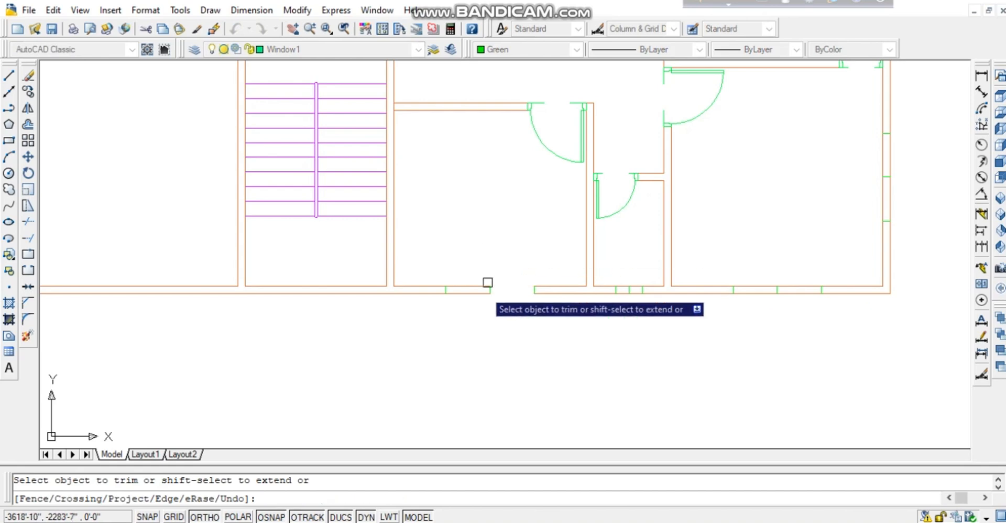
pyautogui.click(483, 331)
pyautogui.click(454, 252)
# Cut the wall segments between ticks in the next openings, including the bottom and right walls.
pyautogui.click(629, 302)
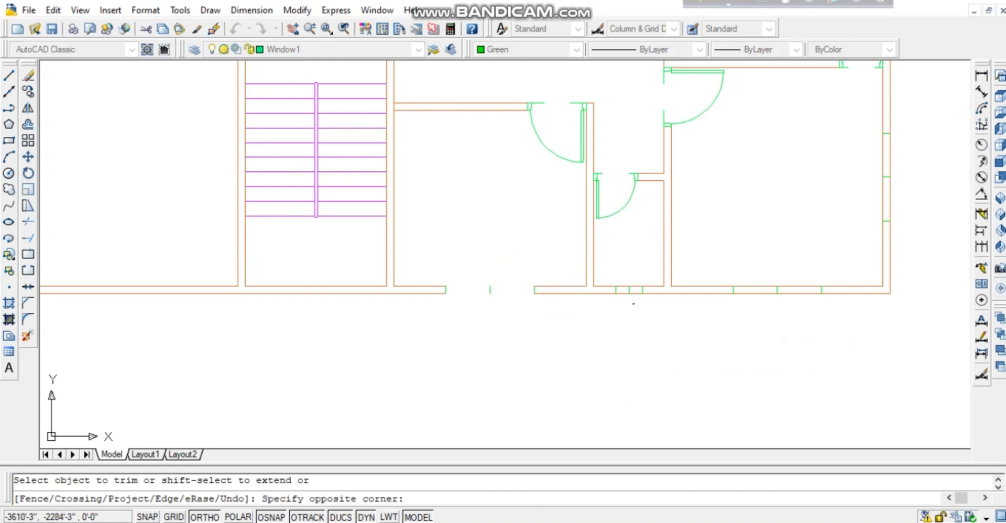
pyautogui.click(623, 256)
pyautogui.click(632, 310)
pyautogui.click(634, 267)
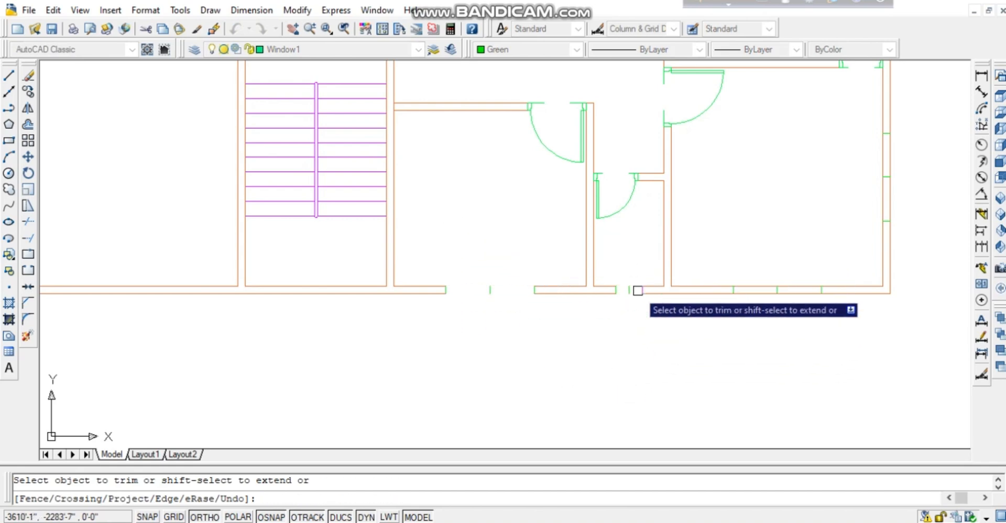
pyautogui.click(768, 316)
pyautogui.click(763, 267)
pyautogui.click(808, 321)
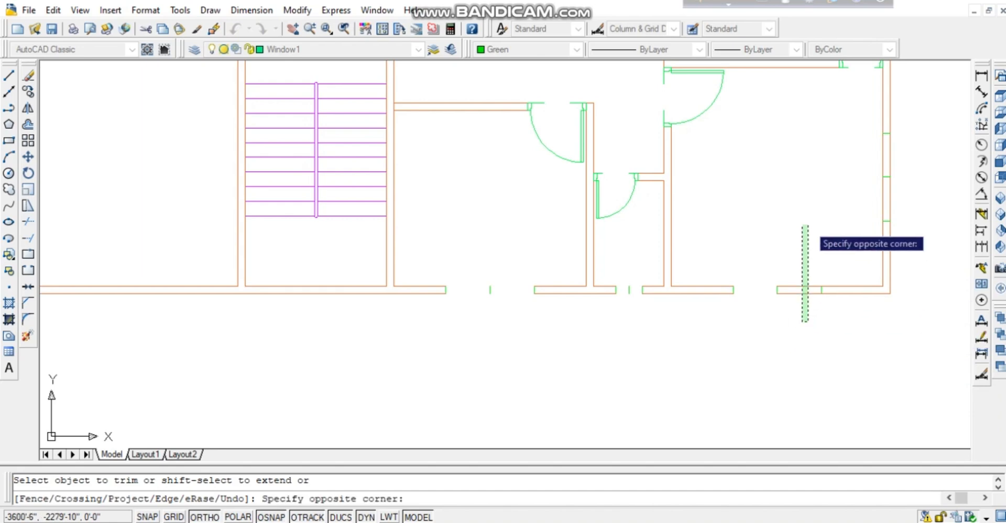
pyautogui.click(805, 225)
pyautogui.moveTo(779, 309); pyautogui.dragTo(648, 395, button='middle')
pyautogui.click(793, 238)
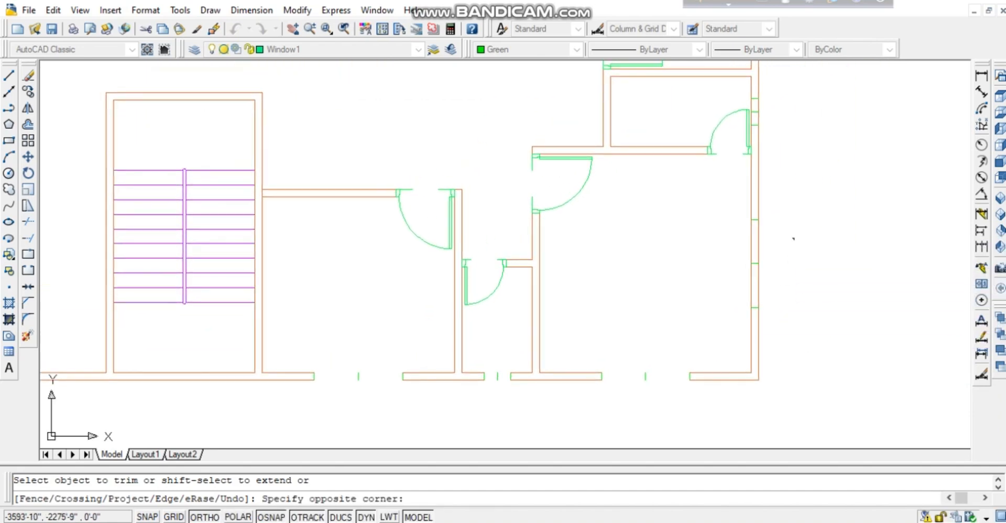
pyautogui.click(690, 269)
# Trim both wall lines inside the right wall's window openings between the green marks.
pyautogui.moveTo(746, 304); pyautogui.dragTo(760, 456, button='middle')
pyautogui.scroll(3, 784, 257)
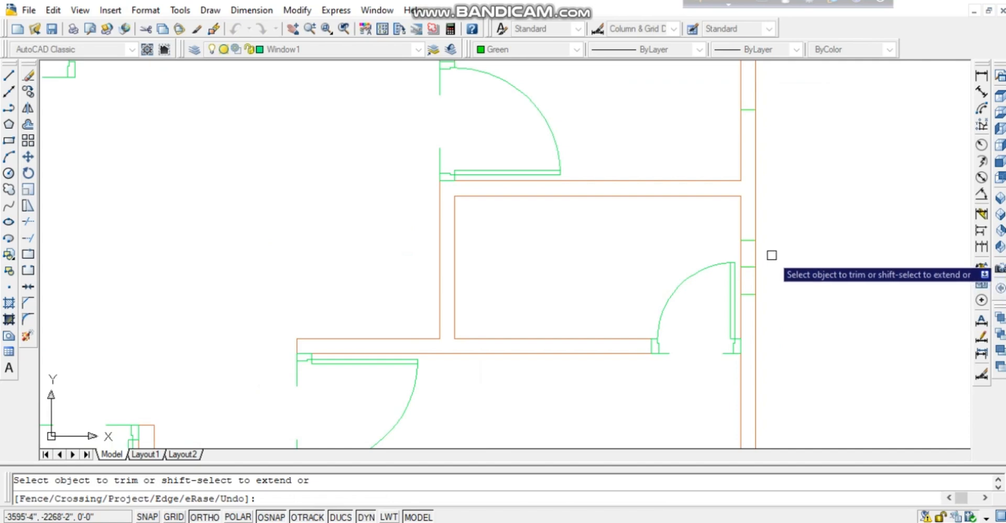
pyautogui.click(768, 286)
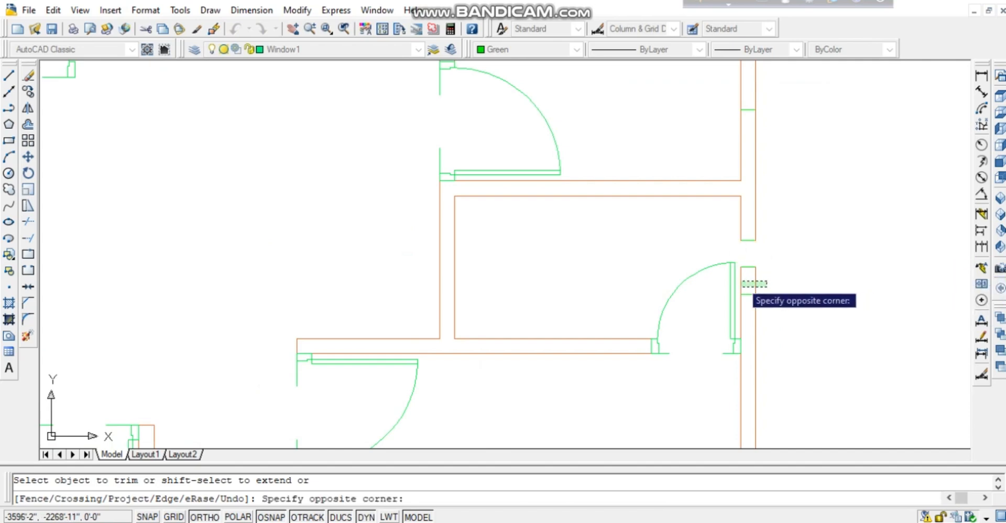
pyautogui.click(743, 282)
pyautogui.moveTo(781, 259); pyautogui.dragTo(799, 468, button='middle')
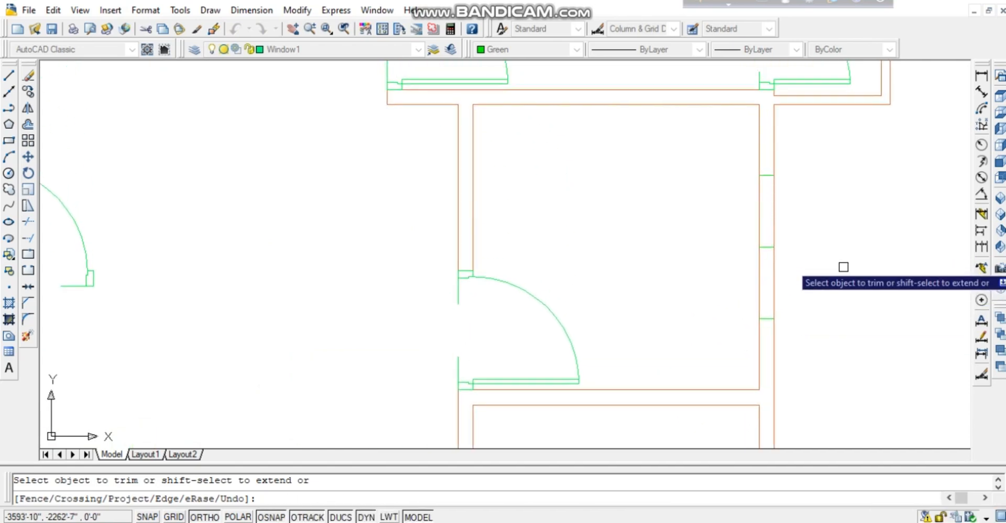
pyautogui.click(838, 252)
pyautogui.click(706, 270)
pyautogui.click(824, 200)
pyautogui.click(685, 238)
pyautogui.moveTo(700, 194); pyautogui.dragTo(720, 374, button='middle')
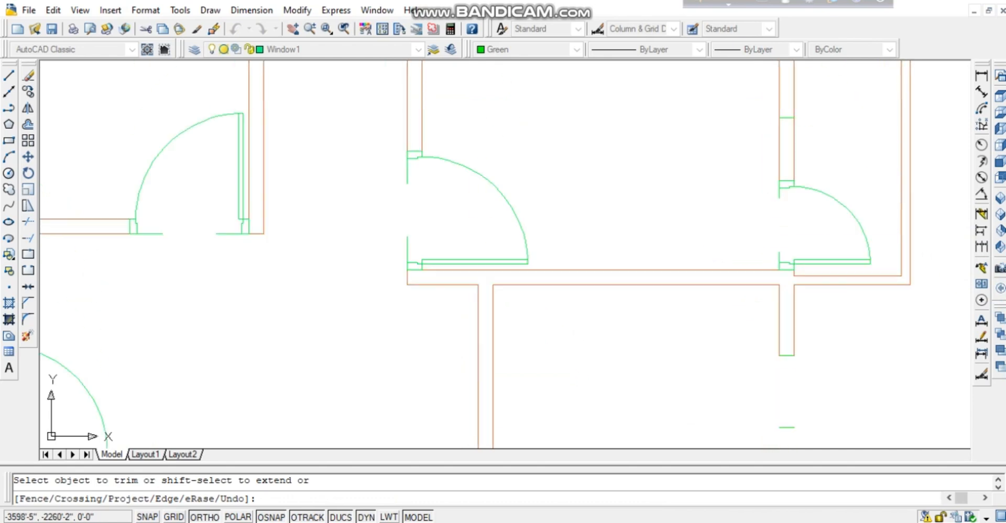
pyautogui.moveTo(677, 117)
pyautogui.mouseDown(button='middle')
pyautogui.moveTo(693, 222)
pyautogui.moveTo(644, 368)
pyautogui.mouseUp(button='middle')
pyautogui.click(859, 180)
pyautogui.click(696, 191)
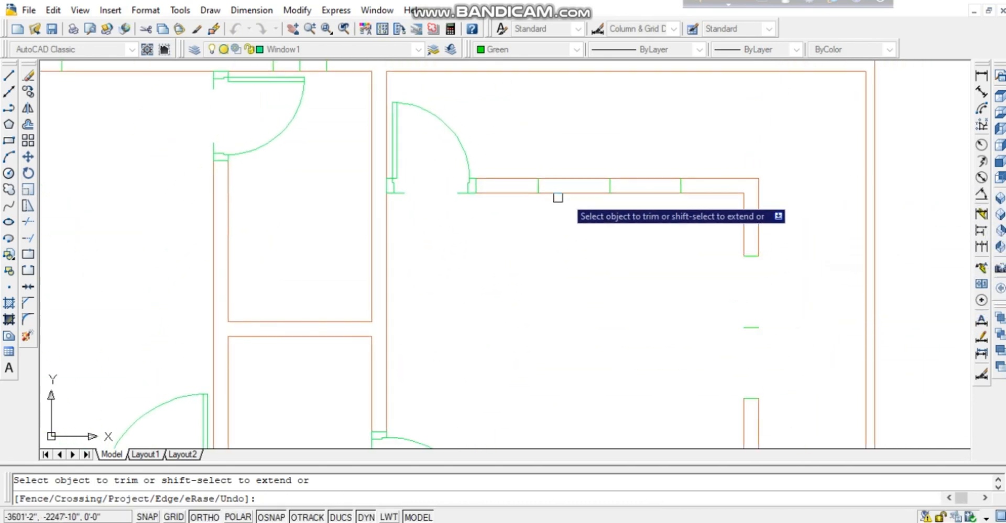
# Cut the wall lines in the next two window gaps and the neighbouring opening.
pyautogui.click(571, 211)
pyautogui.click(580, 143)
pyautogui.click(636, 208)
pyautogui.click(642, 140)
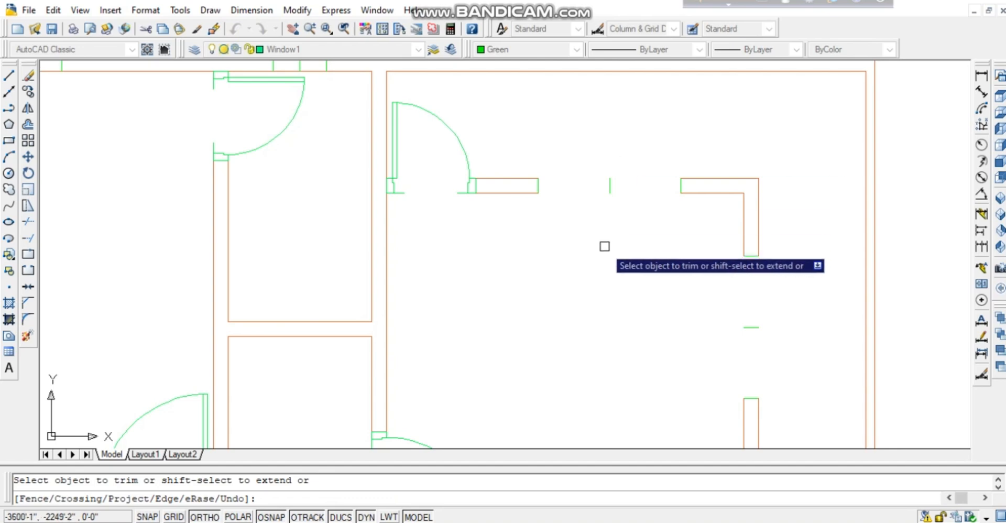
pyautogui.moveTo(605, 246)
pyautogui.mouseDown(button='middle')
pyautogui.moveTo(741, 330)
pyautogui.moveTo(769, 361)
pyautogui.mouseUp(button='middle')
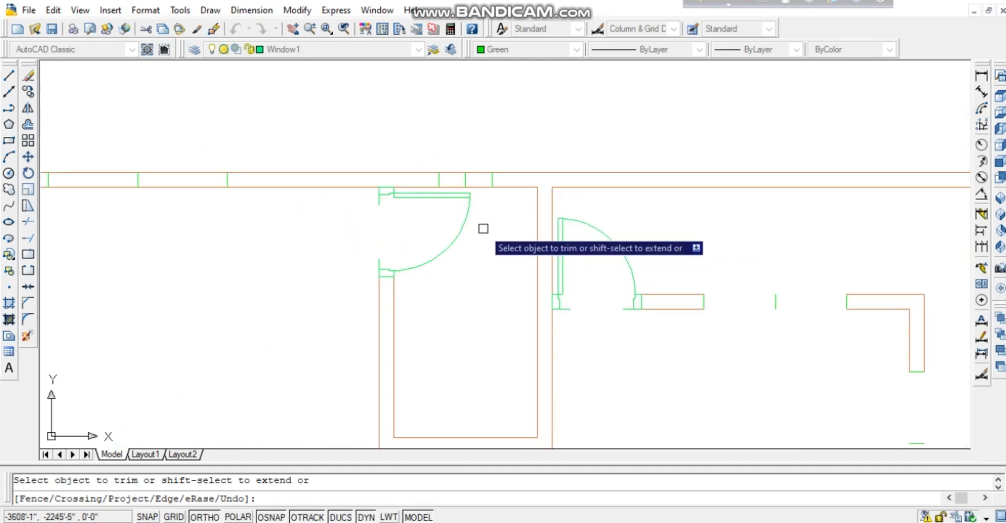
pyautogui.scroll(3, 487, 229)
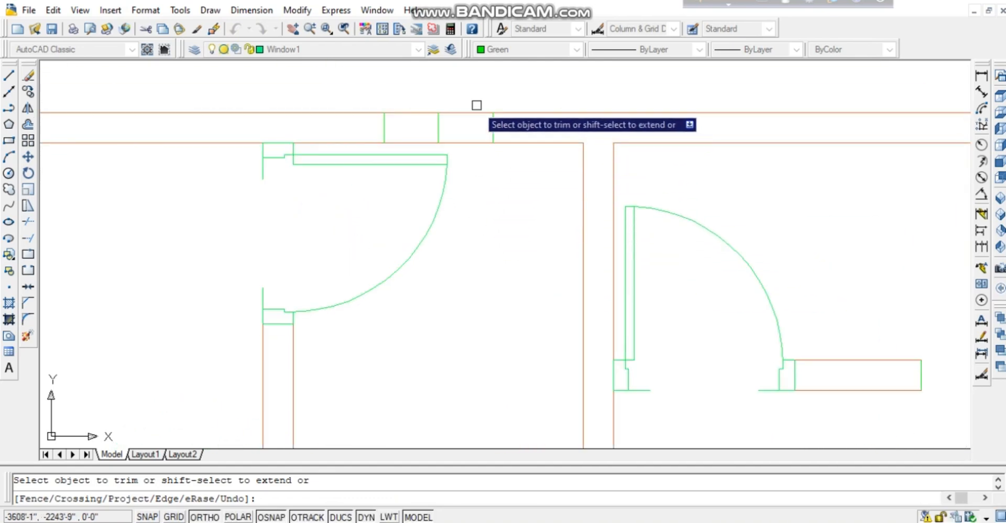
pyautogui.click(477, 100)
pyautogui.click(470, 166)
pyautogui.click(420, 142)
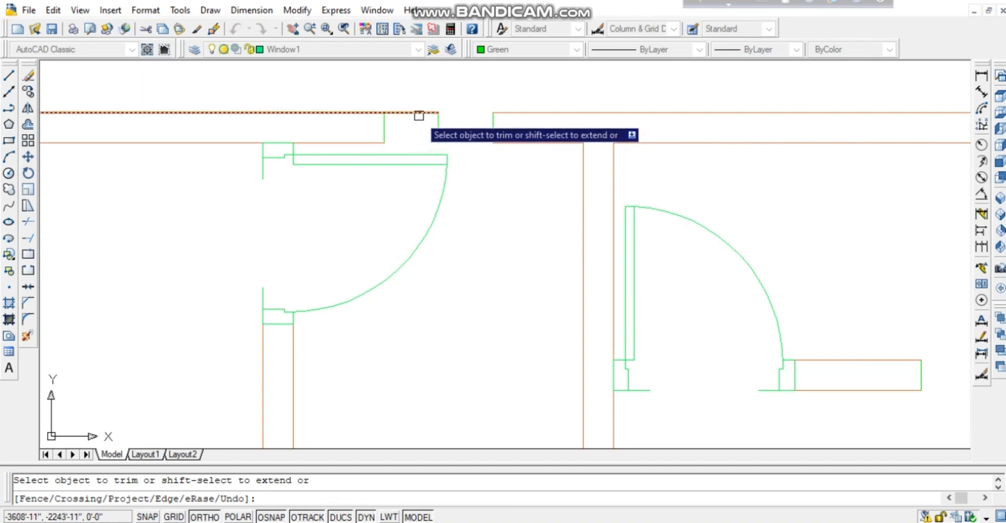
pyautogui.click(417, 112)
# Trim the wall lines in the left and right gaps of the upper wall openings, then finish.
pyautogui.moveTo(475, 236); pyautogui.dragTo(745, 187, button='middle')
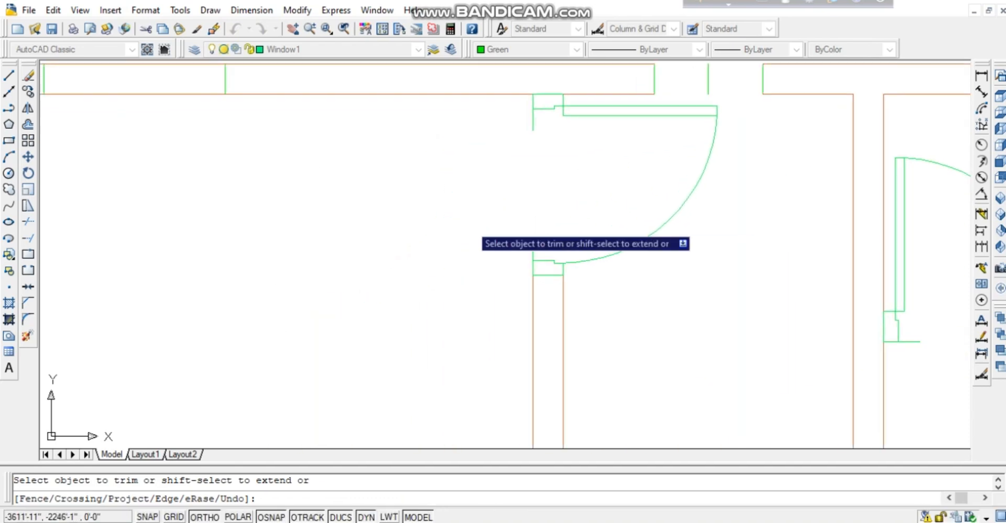
pyautogui.scroll(-1, 292, 253)
pyautogui.scroll(-2, 463, 255)
pyautogui.moveTo(211, 231)
pyautogui.mouseDown(button='middle')
pyautogui.moveTo(491, 266)
pyautogui.moveTo(507, 189)
pyautogui.mouseUp(button='middle')
pyautogui.click(538, 212)
pyautogui.click(535, 154)
pyautogui.click(466, 158)
pyautogui.click(474, 239)
pyautogui.scroll(-2, 507, 188)
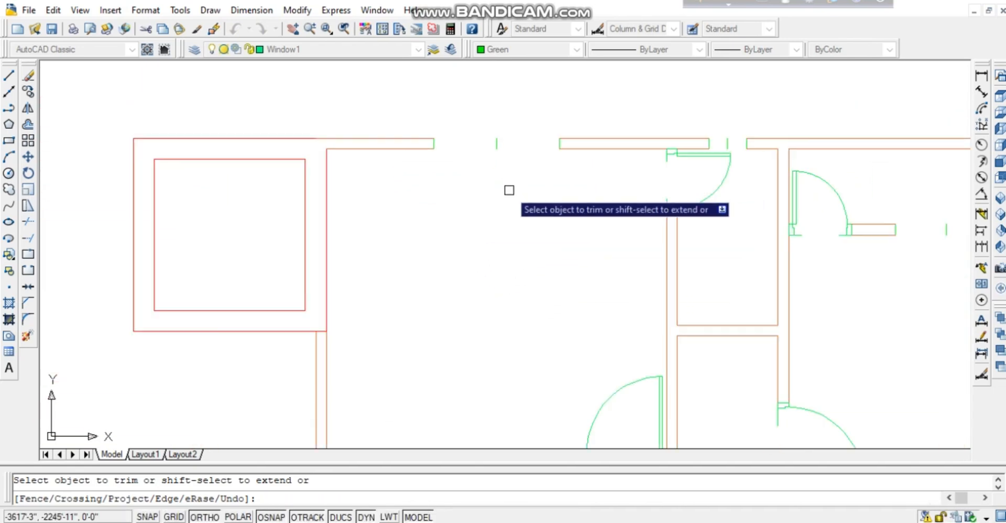
pyautogui.scroll(-2, 509, 190)
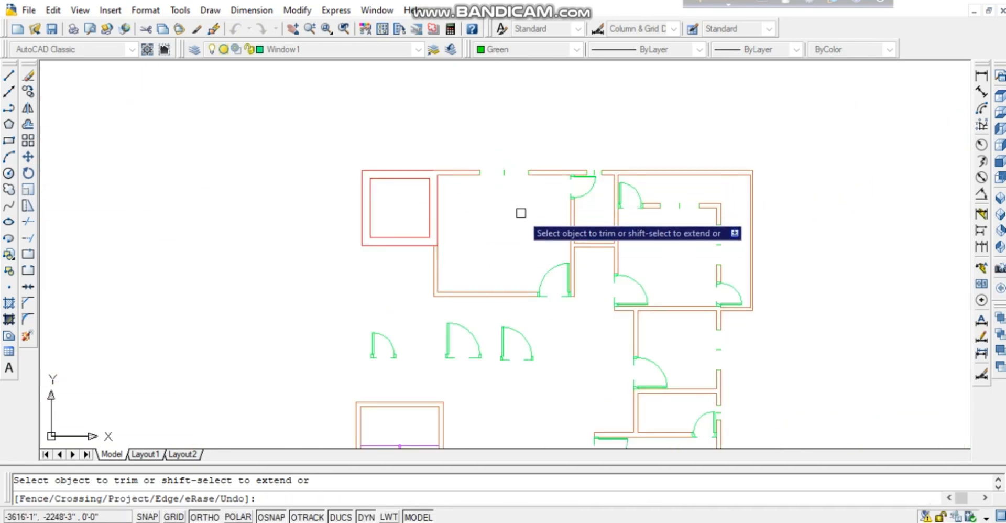
pyautogui.press('Escape')
# Delete the small leftover wall and green segments left in the first gaps.
pyautogui.click(505, 172)
pyautogui.scroll(3, 528, 202)
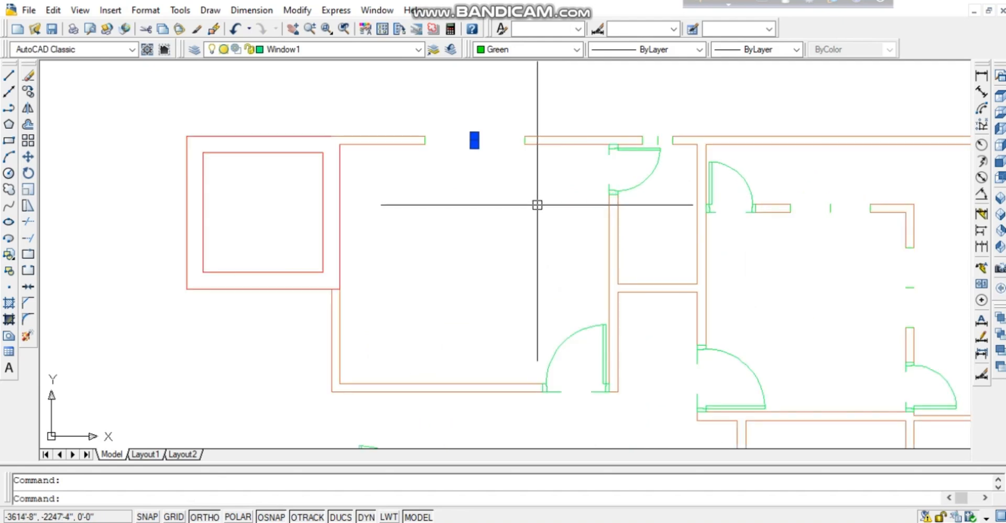
pyautogui.moveTo(683, 253); pyautogui.dragTo(534, 245, button='middle')
pyautogui.click(701, 179)
pyautogui.click(662, 258)
pyautogui.moveTo(769, 290); pyautogui.dragTo(676, 249, button='middle')
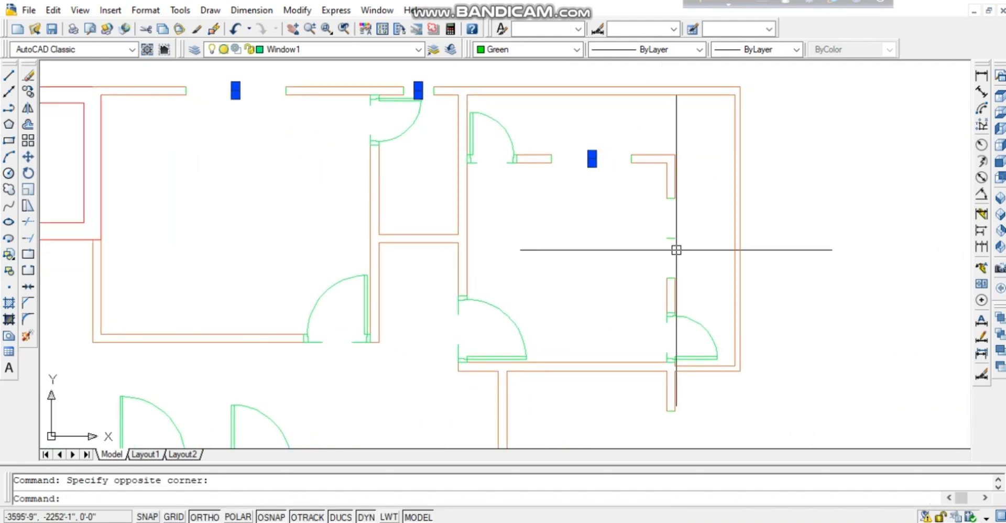
pyautogui.click(671, 238)
pyautogui.press('Delete')
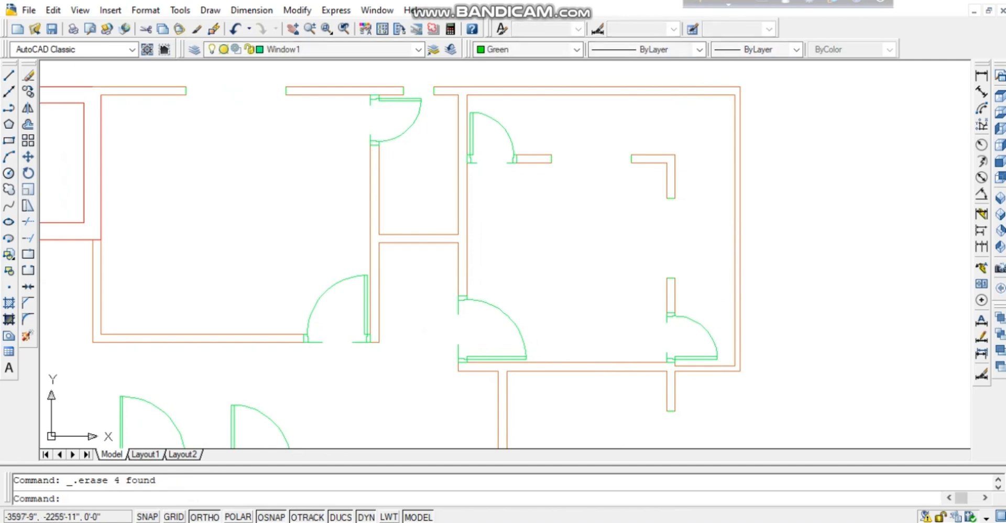
# Erase the green segment in the next opening and the leftover segment near the door.
pyautogui.moveTo(702, 440); pyautogui.dragTo(683, 283, button='middle')
pyautogui.click(682, 283)
pyautogui.click(627, 308)
pyautogui.press('Delete')
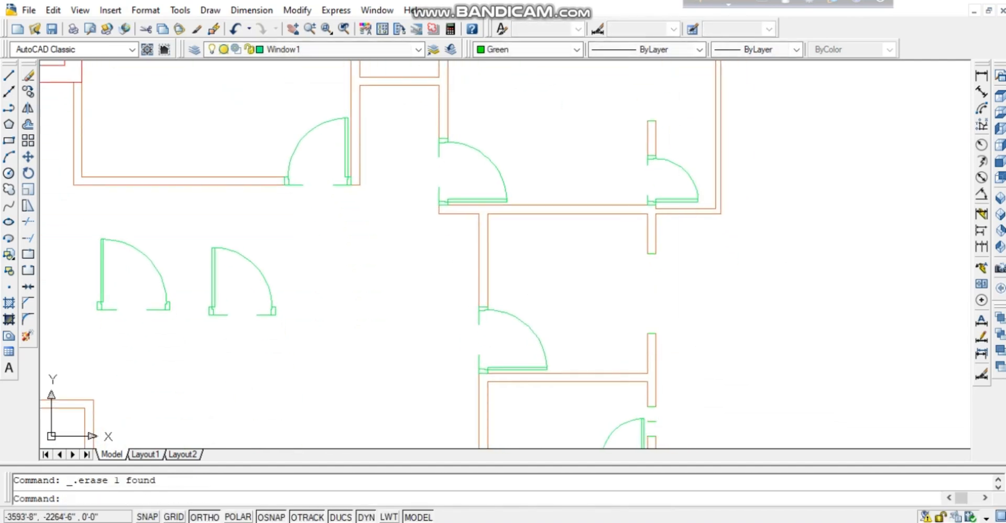
pyautogui.moveTo(687, 414); pyautogui.dragTo(625, 297, button='middle')
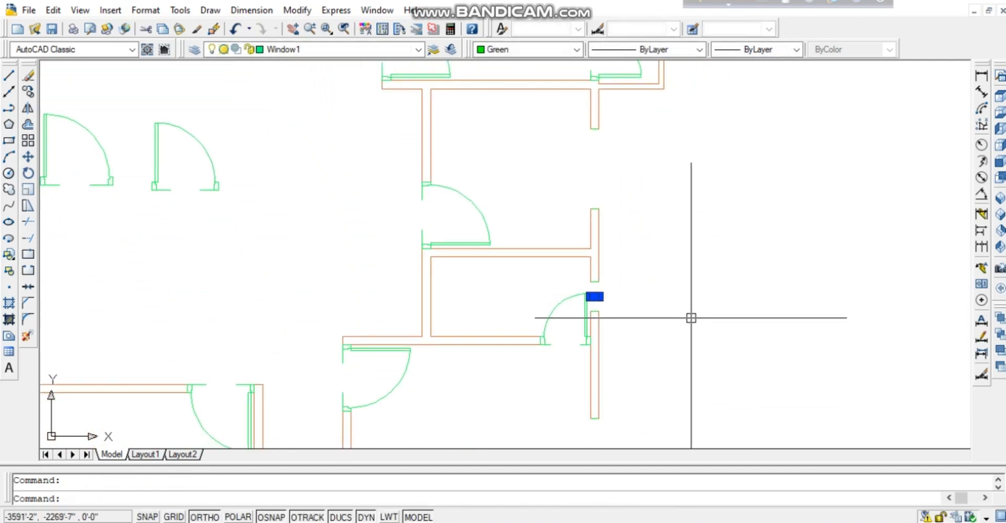
pyautogui.moveTo(683, 342); pyautogui.dragTo(678, 270, button='middle')
pyautogui.click(618, 367)
pyautogui.click(551, 426)
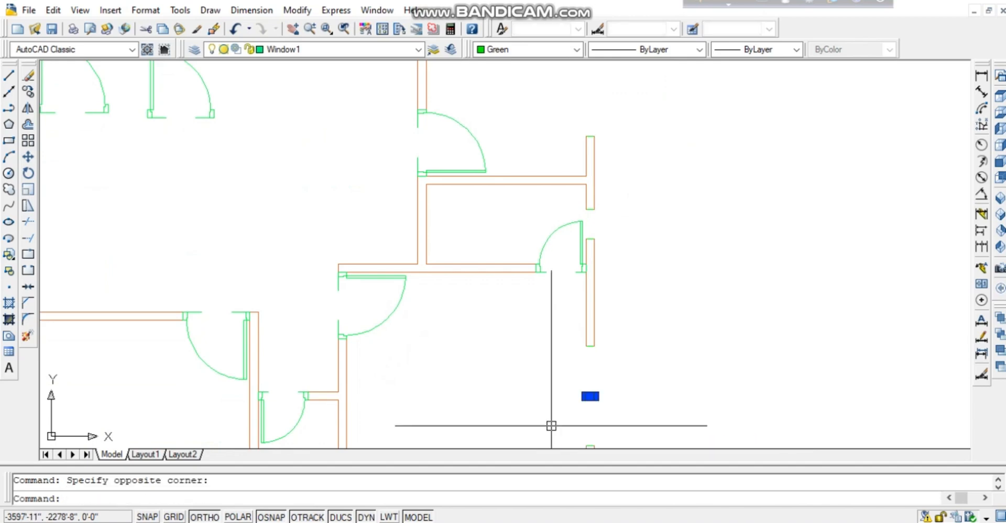
pyautogui.press('Delete')
# Delete the long line spanning the bottom wall opening.
pyautogui.moveTo(566, 418); pyautogui.dragTo(617, 193, button='middle')
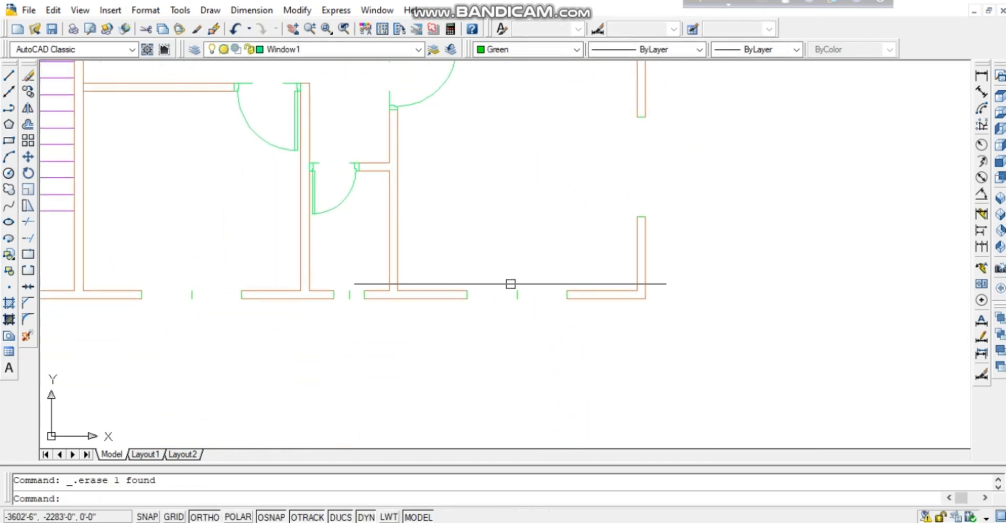
pyautogui.click(549, 272)
pyautogui.click(504, 311)
pyautogui.moveTo(516, 320); pyautogui.dragTo(599, 318, button='middle')
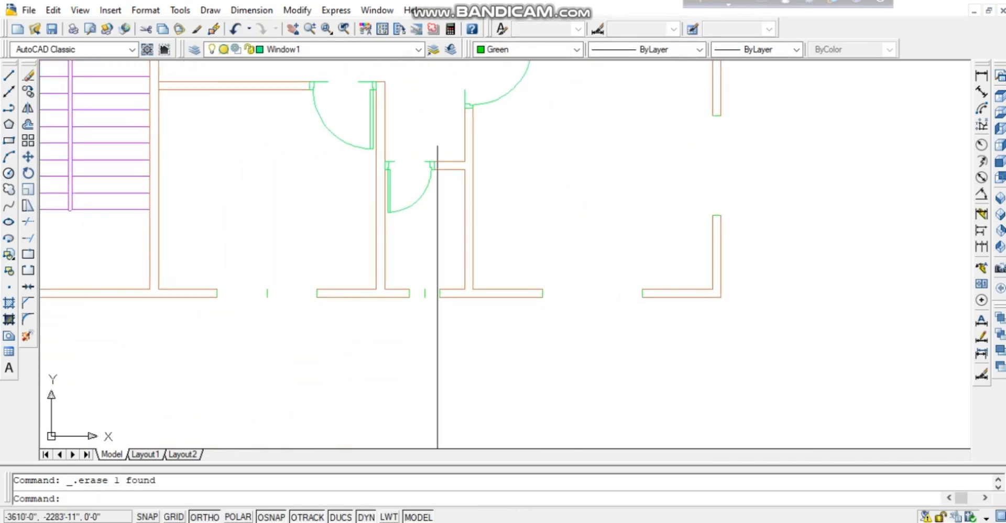
pyautogui.press('Delete')
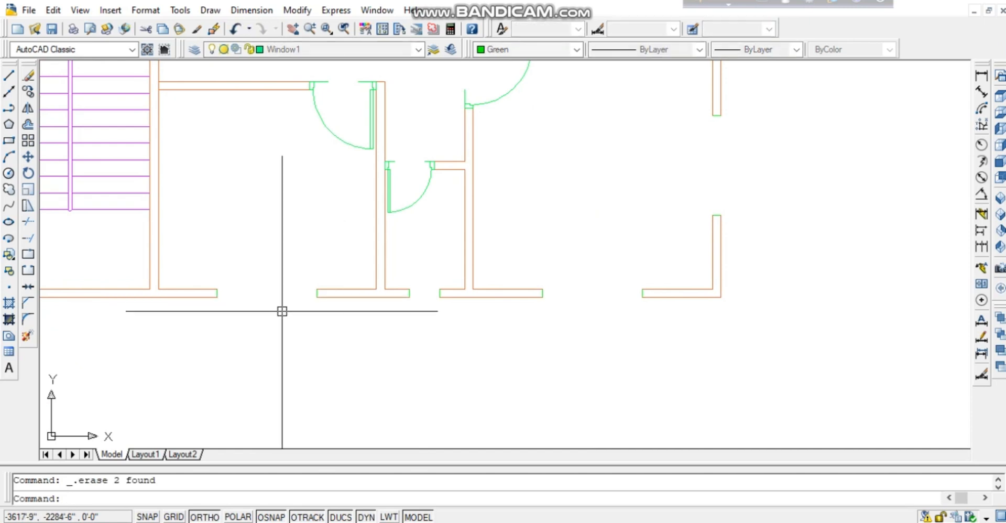
# Pan and zoom across the plan up to the top rooms to check the cleaned gaps.
pyautogui.moveTo(539, 393); pyautogui.dragTo(534, 405, button='middle')
pyautogui.scroll(-2, 536, 409)
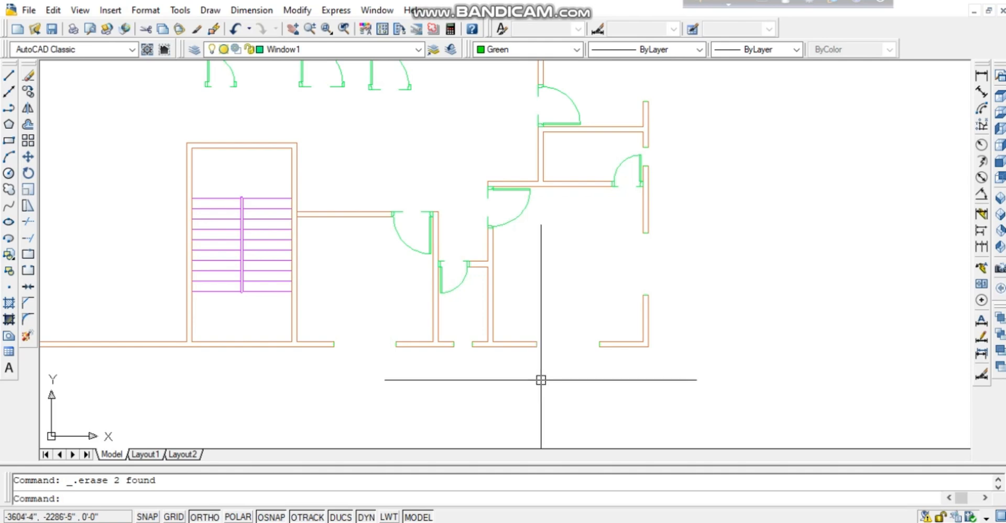
pyautogui.scroll(3, 656, 256)
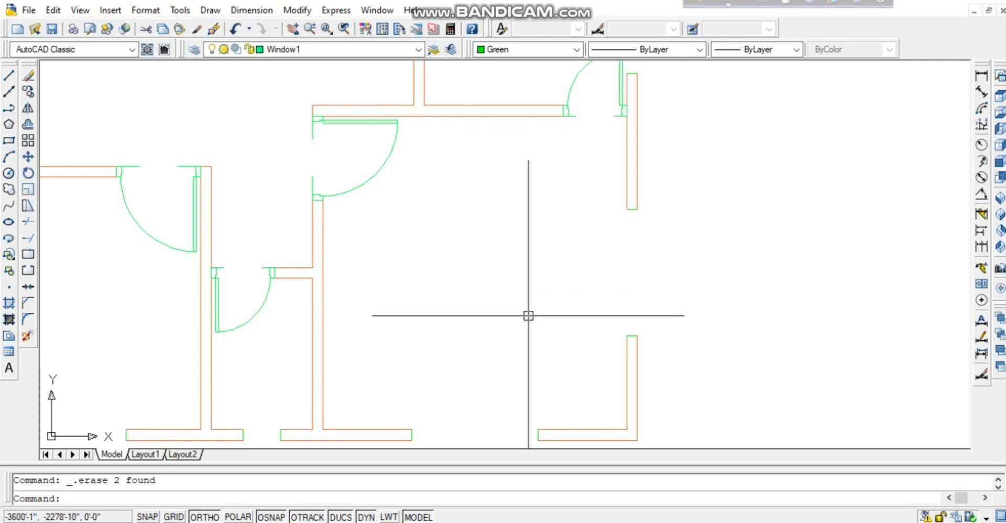
pyautogui.scroll(-3, 551, 307)
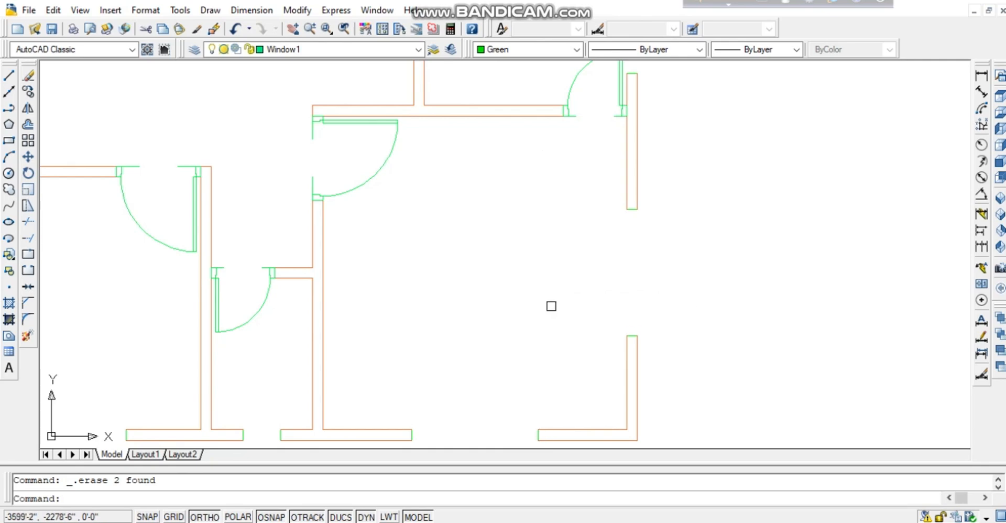
pyautogui.moveTo(537, 275); pyautogui.dragTo(540, 454, button='middle')
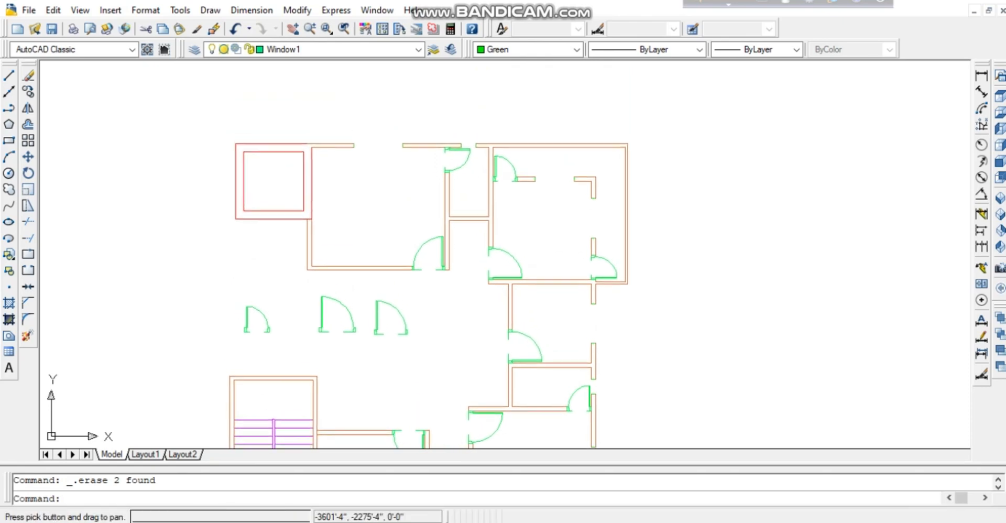
pyautogui.moveTo(612, 218); pyautogui.dragTo(577, 266, button='middle')
pyautogui.scroll(5, 555, 269)
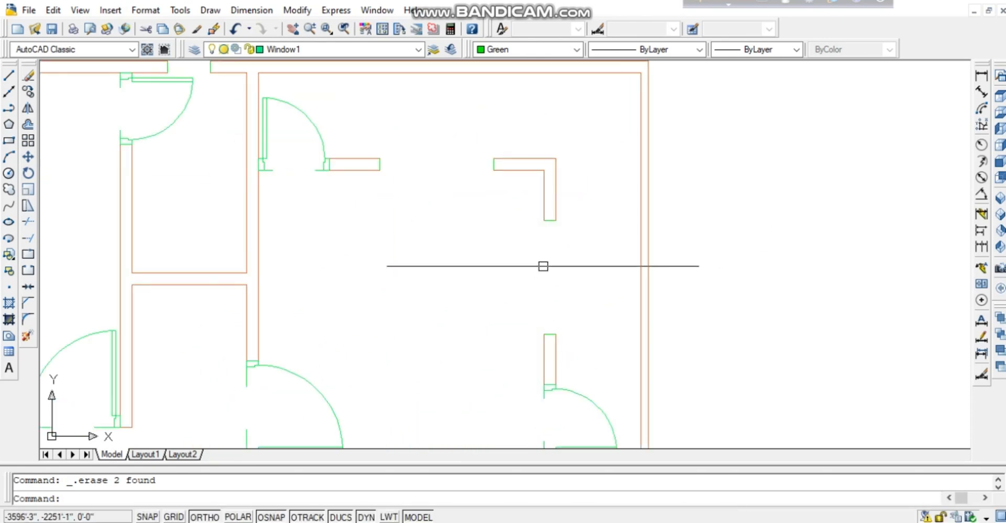
# Draw the window's two vertical side lines and its middle glazing line across the opening with L.
pyautogui.scroll(2, 598, 281)
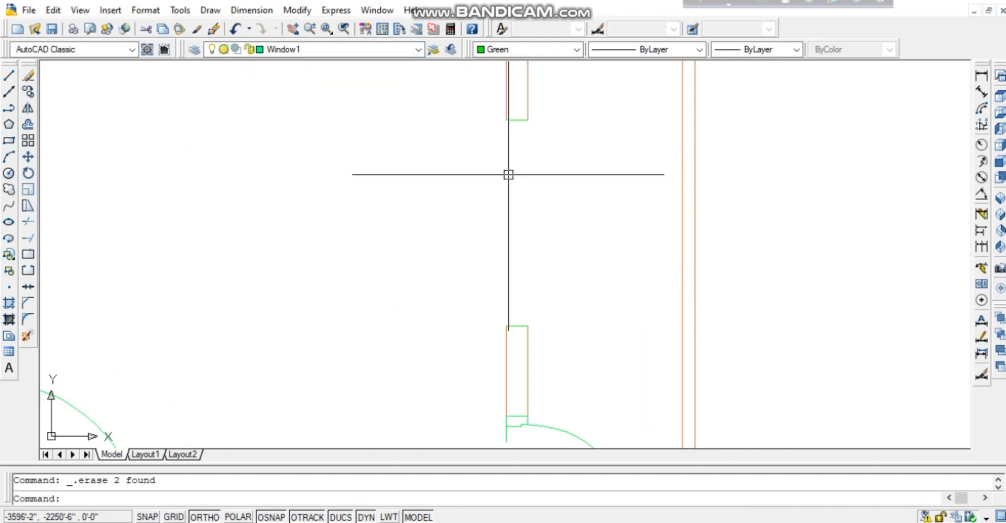
pyautogui.write('l')
pyautogui.press('Return')
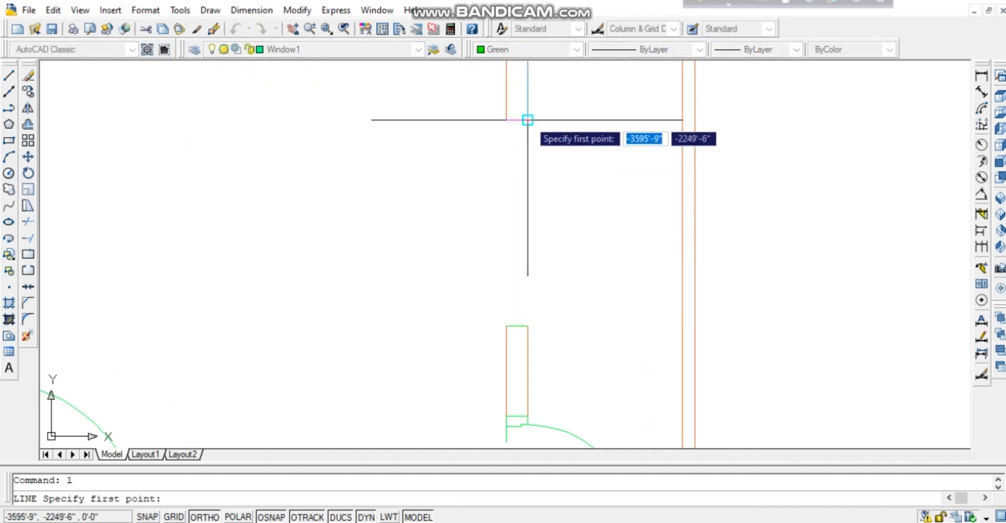
pyautogui.click(528, 120)
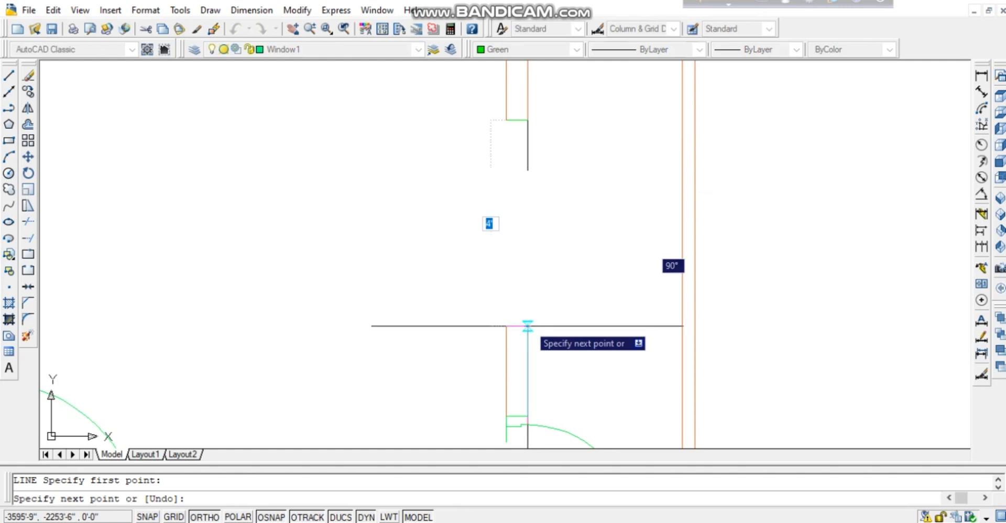
pyautogui.click(528, 326)
pyautogui.press('Return')
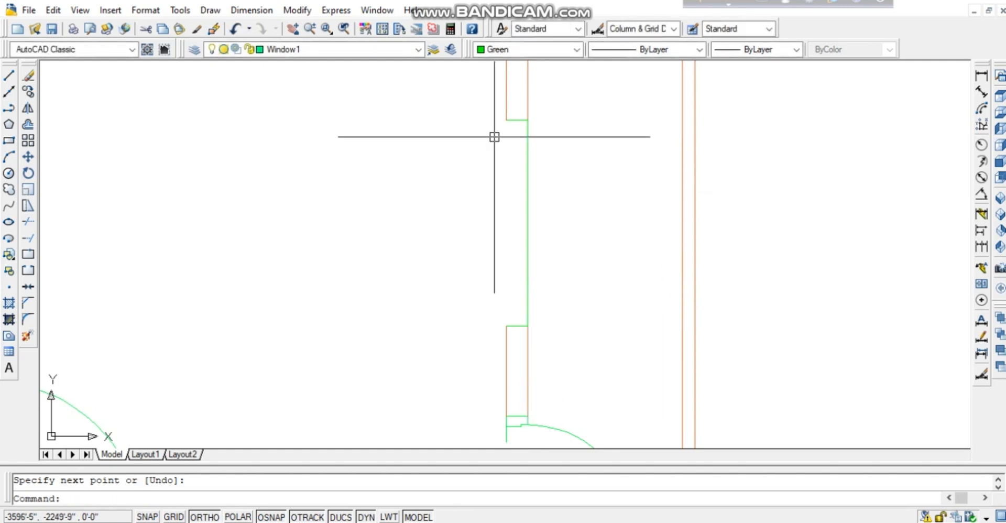
pyautogui.press('Return')
pyautogui.click(506, 119)
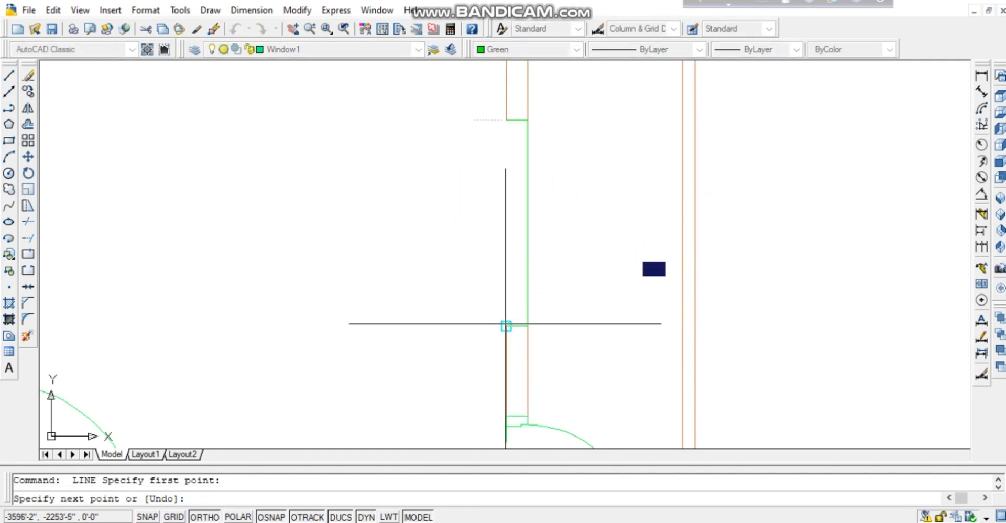
pyautogui.click(505, 326)
pyautogui.press('Return')
pyautogui.press('Return')
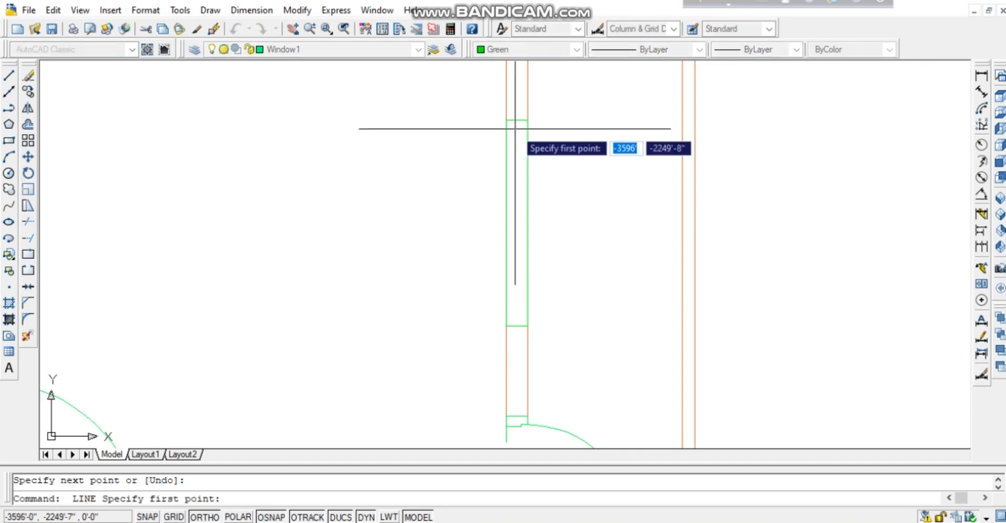
pyautogui.click(516, 121)
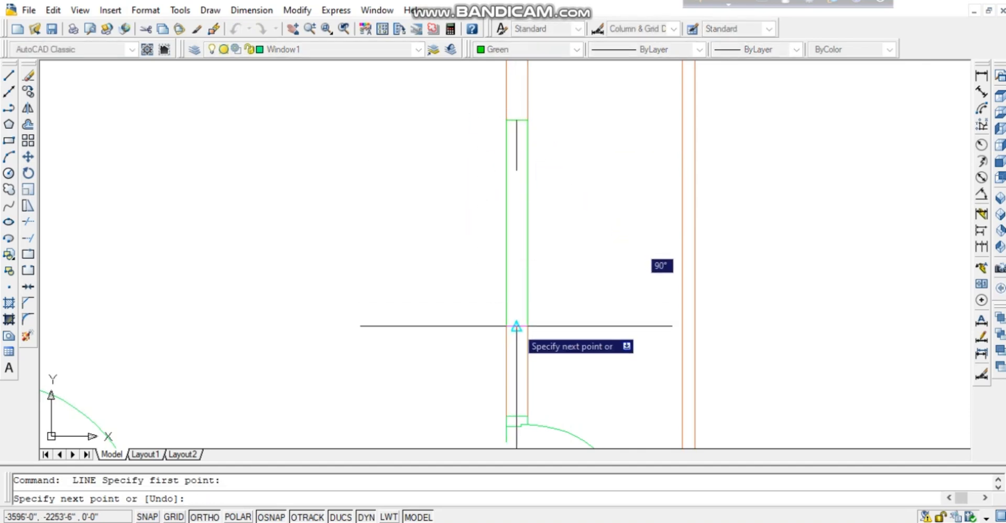
pyautogui.press('Return')
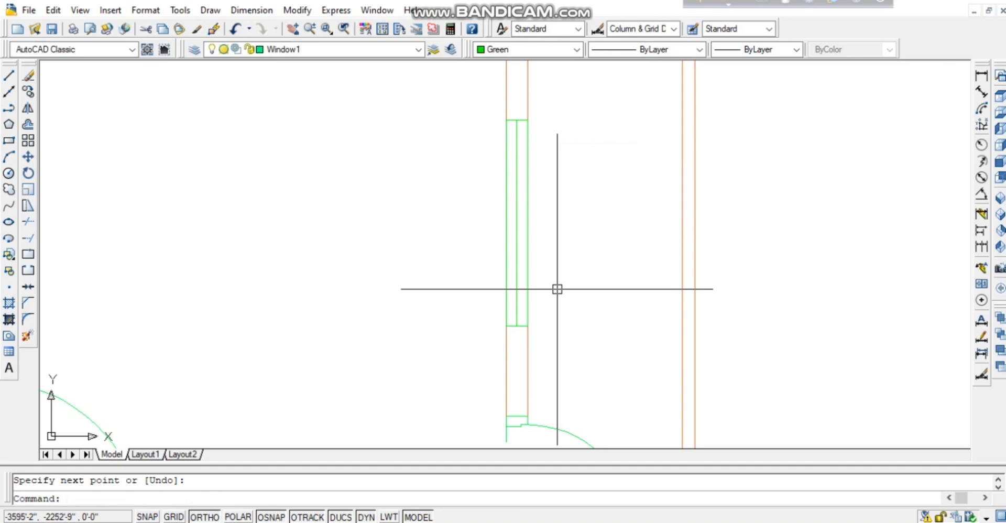
# Zoom in and pan so the right room's wall window fills the view.
pyautogui.scroll(-3, 557, 288)
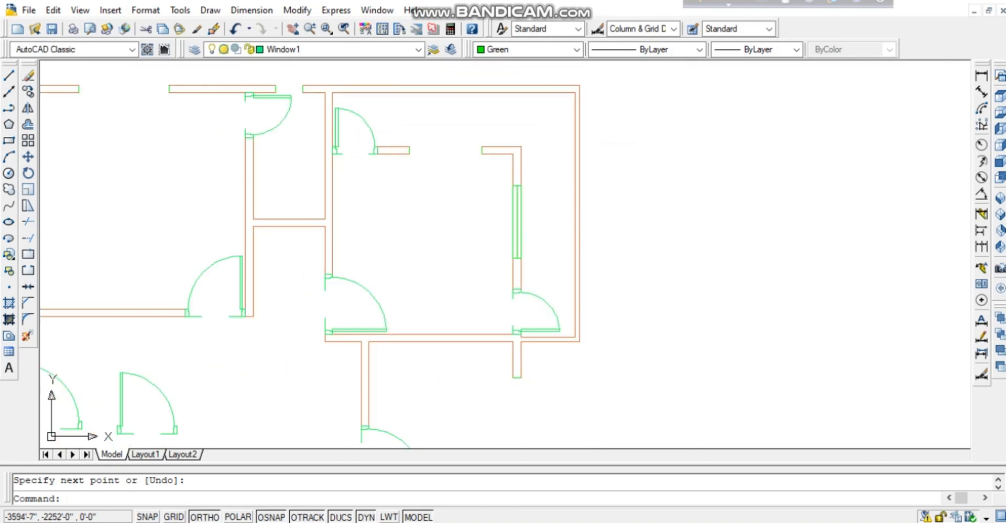
pyautogui.rightClick(640, 223)
pyautogui.click(673, 407)
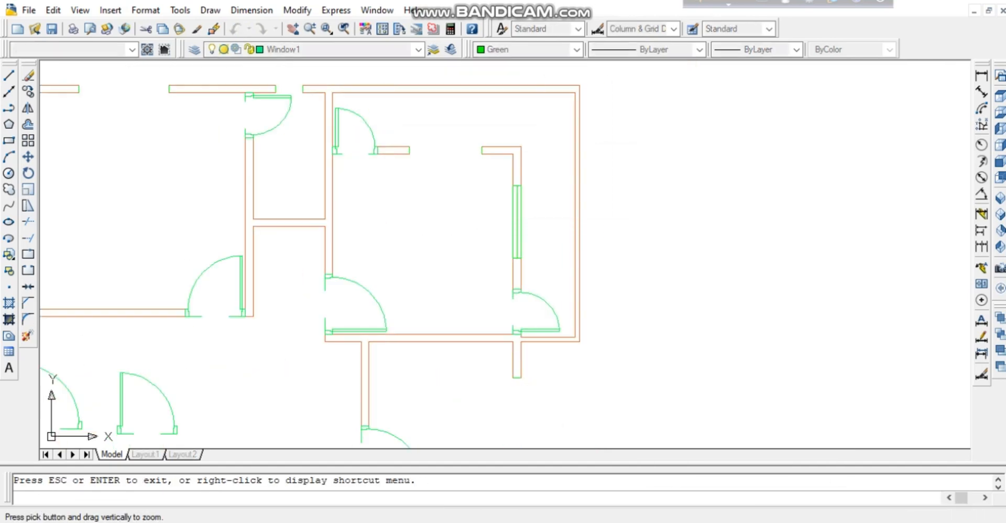
pyautogui.moveTo(672, 407); pyautogui.dragTo(673, 283)
pyautogui.moveTo(612, 201); pyautogui.dragTo(638, 274, button='middle')
pyautogui.press('Escape')
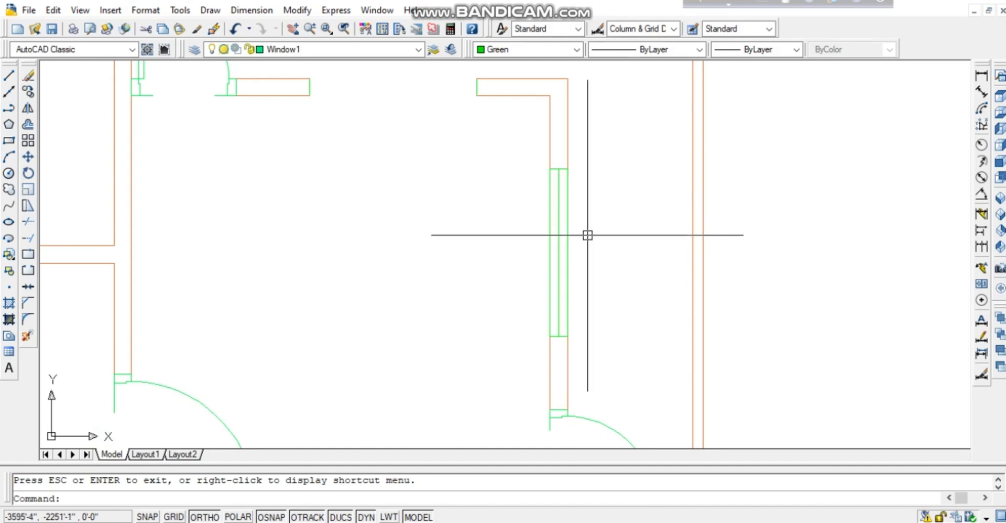
# Offset two of the green window's lines by 1 unit inside the window.
pyautogui.press('Return')
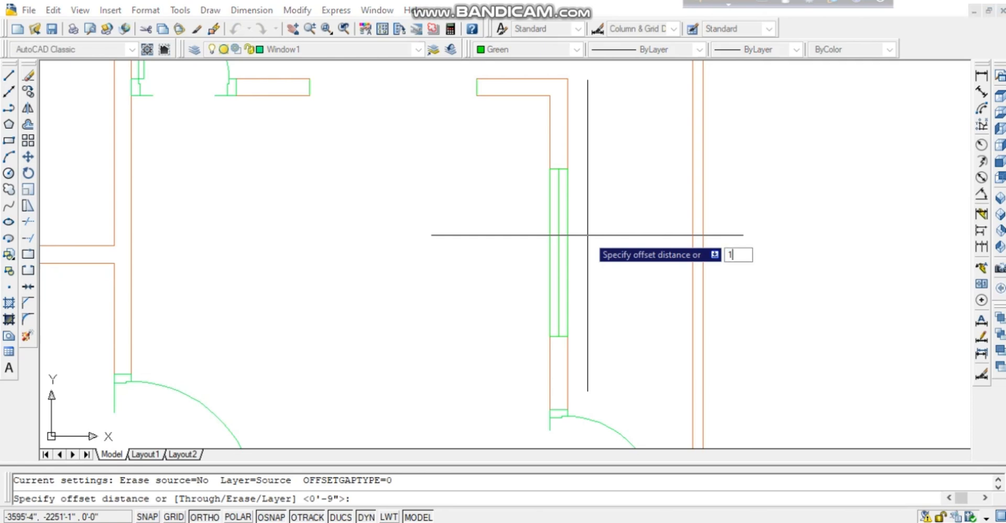
pyautogui.press('Return')
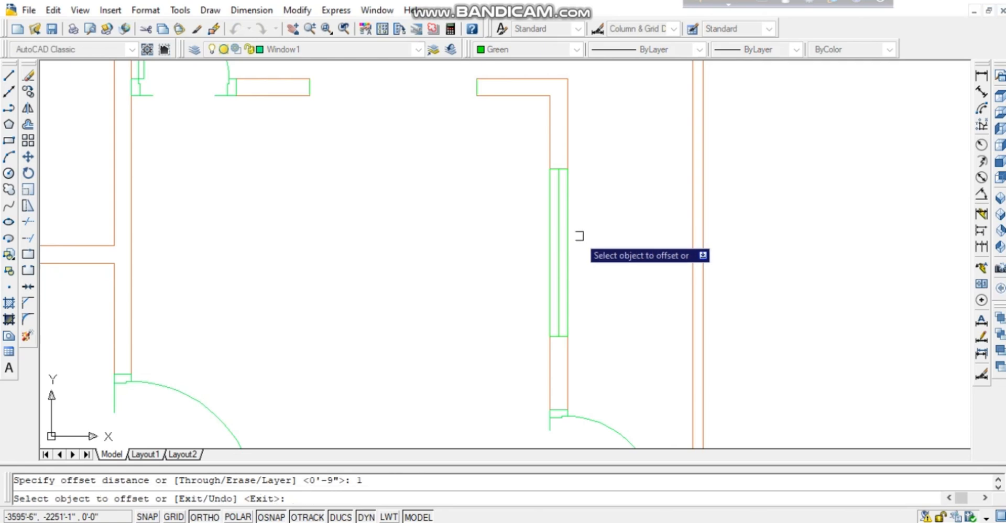
pyautogui.click(557, 250)
pyautogui.click(583, 260)
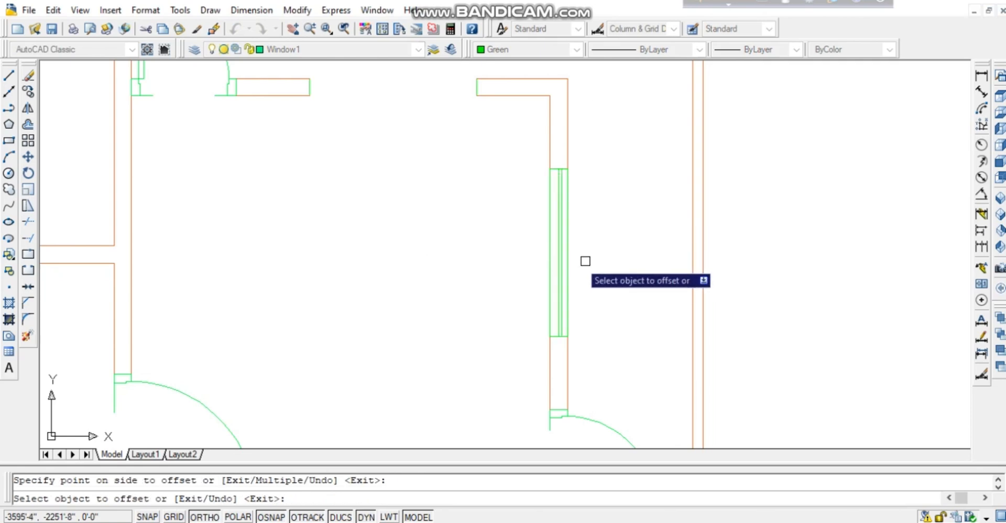
pyautogui.click(557, 264)
pyautogui.click(517, 262)
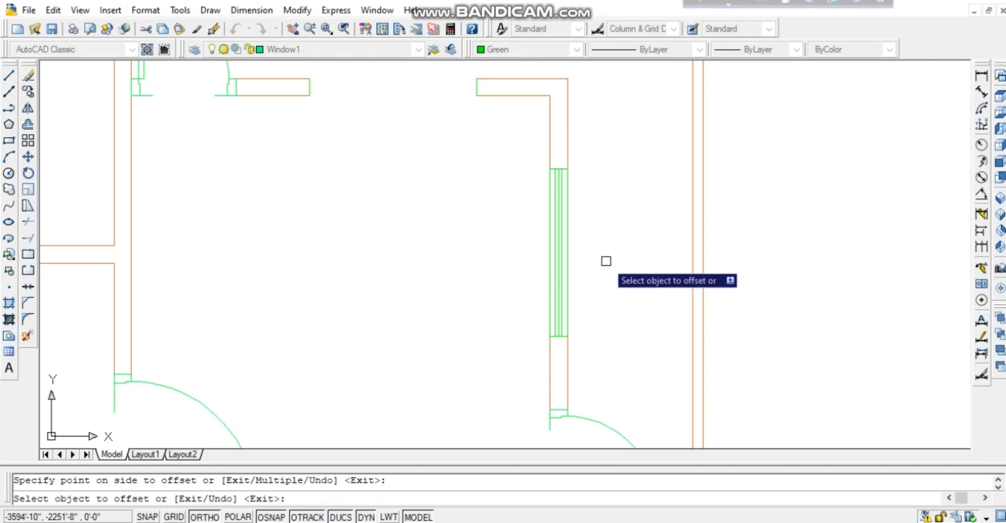
pyautogui.press('Escape')
# Draw a short line across the window at mid-height.
pyautogui.scroll(1, 606, 261)
pyautogui.write('l')
pyautogui.press('Return')
pyautogui.click(544, 251)
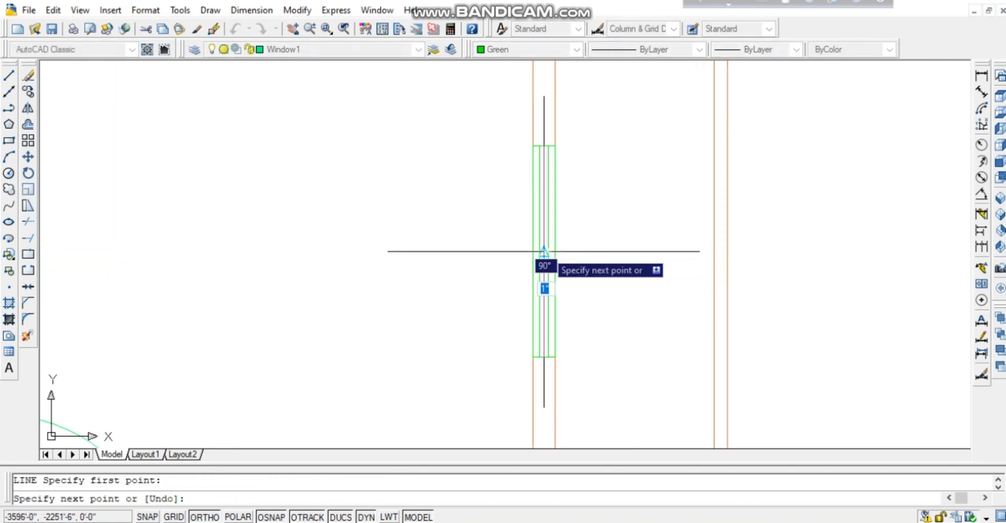
pyautogui.click(540, 253)
pyautogui.press('Return')
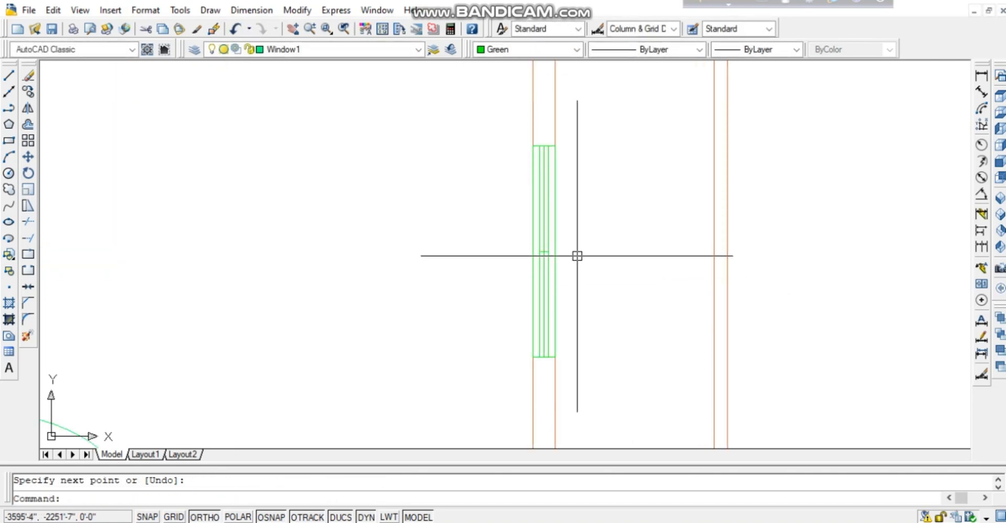
# Trim the upper part of one glazing line and the lower part of its neighbour.
pyautogui.write('tr')
pyautogui.press('Return')
pyautogui.click(538, 227)
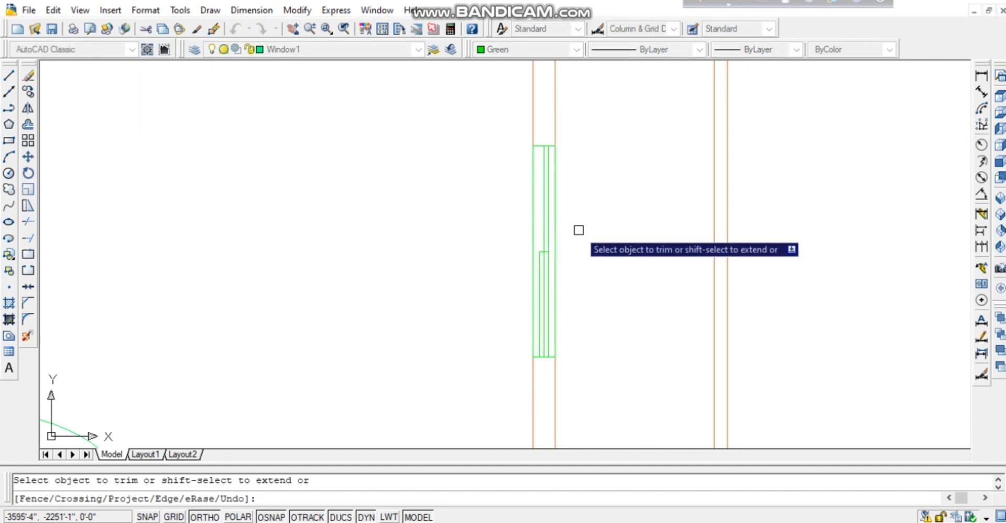
pyautogui.click(551, 291)
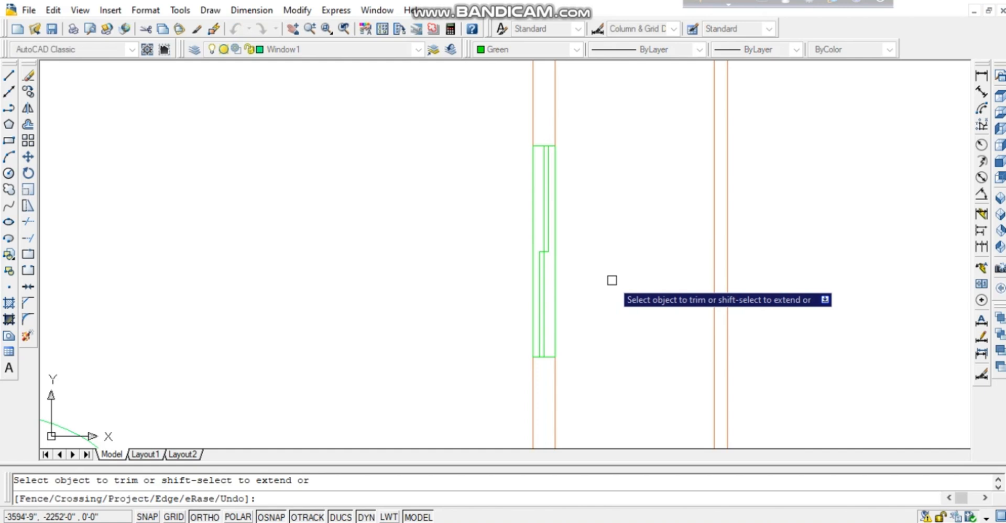
pyautogui.scroll(-2, 613, 280)
# Finish trimming and crossing-select the green window's lines.
pyautogui.press('Escape')
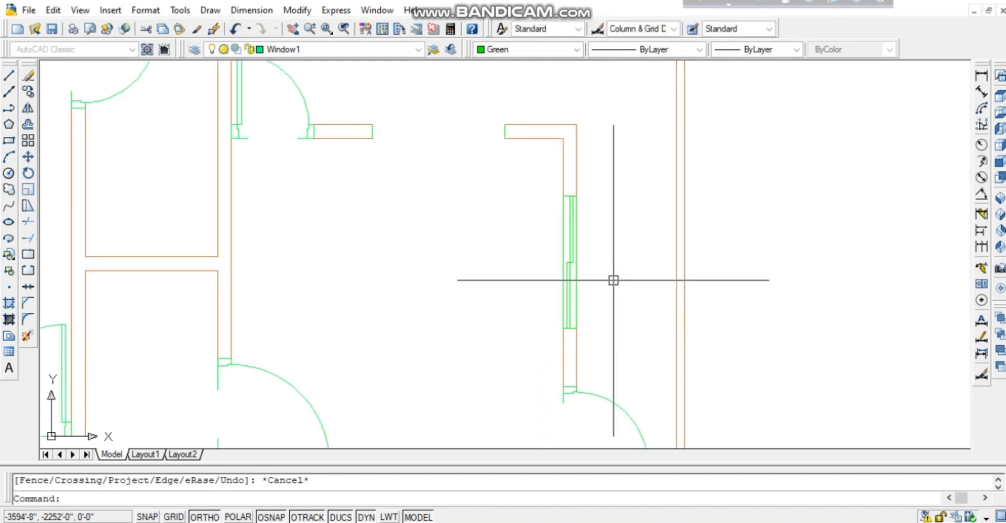
pyautogui.click(611, 235)
pyautogui.click(501, 307)
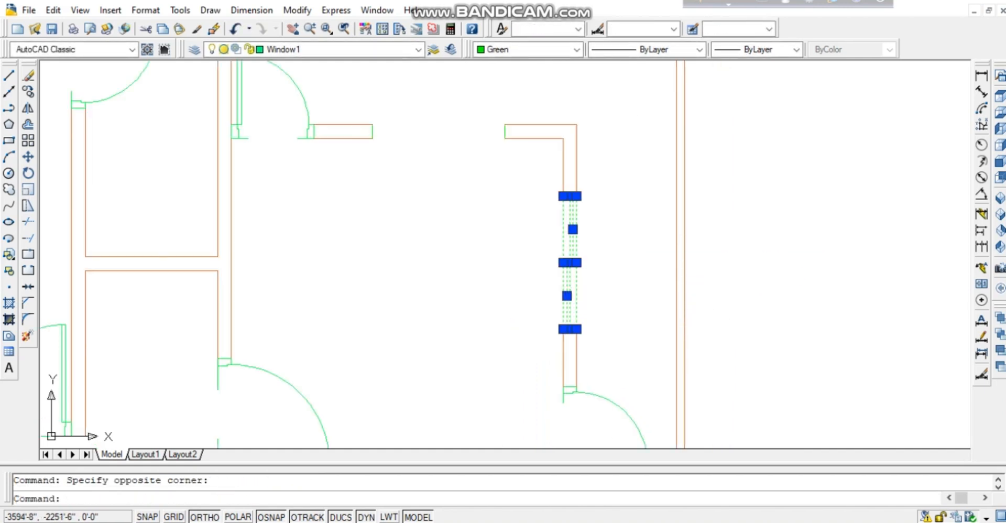
pyautogui.scroll(-2, 622, 264)
pyautogui.scroll(3, 624, 266)
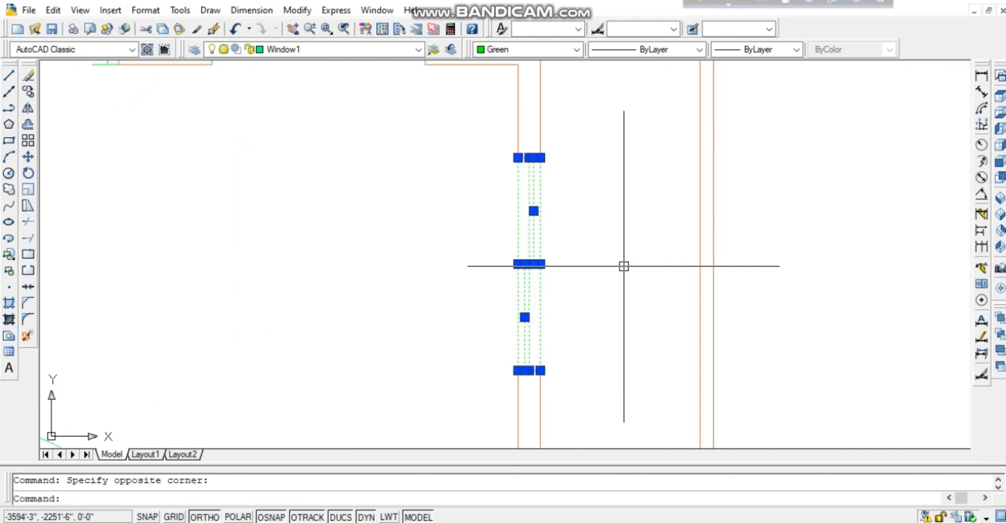
pyautogui.scroll(-2, 623, 266)
pyautogui.scroll(3, 624, 266)
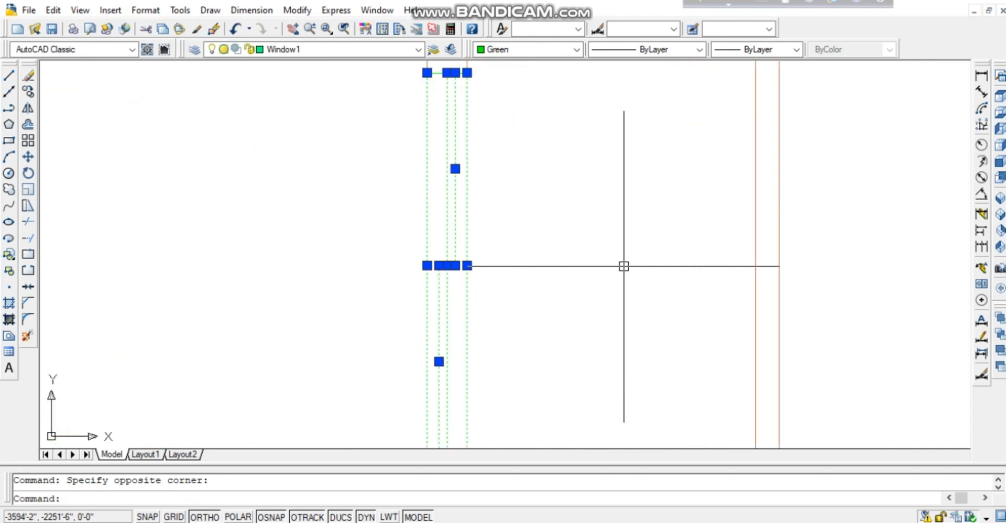
pyautogui.moveTo(581, 229)
pyautogui.mouseDown(button='middle')
pyautogui.moveTo(639, 342)
pyautogui.moveTo(648, 387)
pyautogui.mouseUp(button='middle')
pyautogui.scroll(3, 505, 231)
pyautogui.scroll(-1, 505, 231)
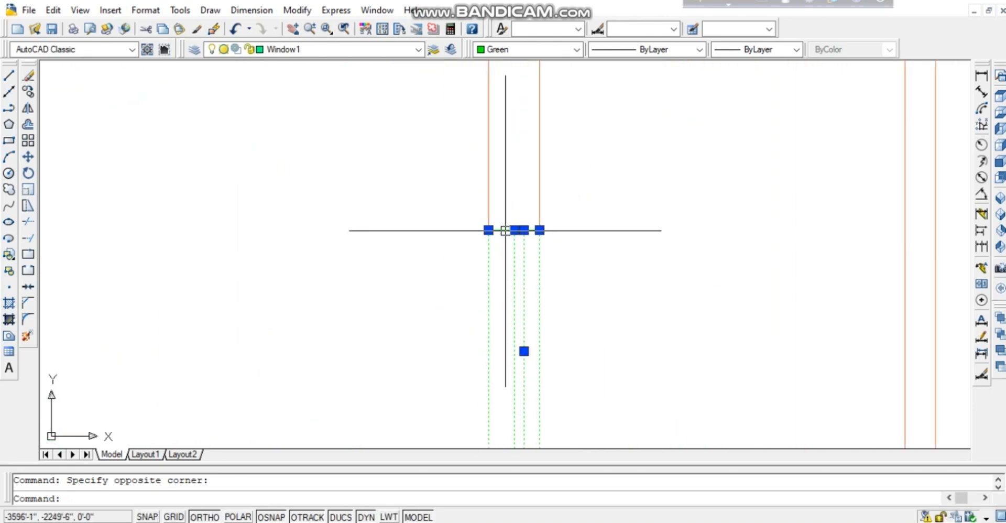
# Add the horizontal window line to the selection and define the lines as block w1.
pyautogui.click(504, 230)
pyautogui.moveTo(599, 302); pyautogui.dragTo(650, 134, button='middle')
pyautogui.scroll(2, 617, 295)
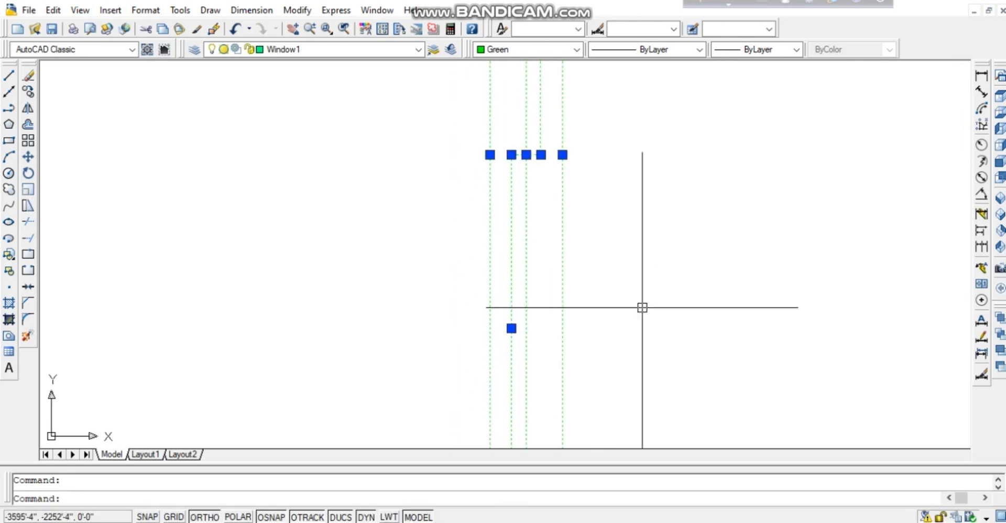
pyautogui.moveTo(650, 406); pyautogui.dragTo(621, 133, button='middle')
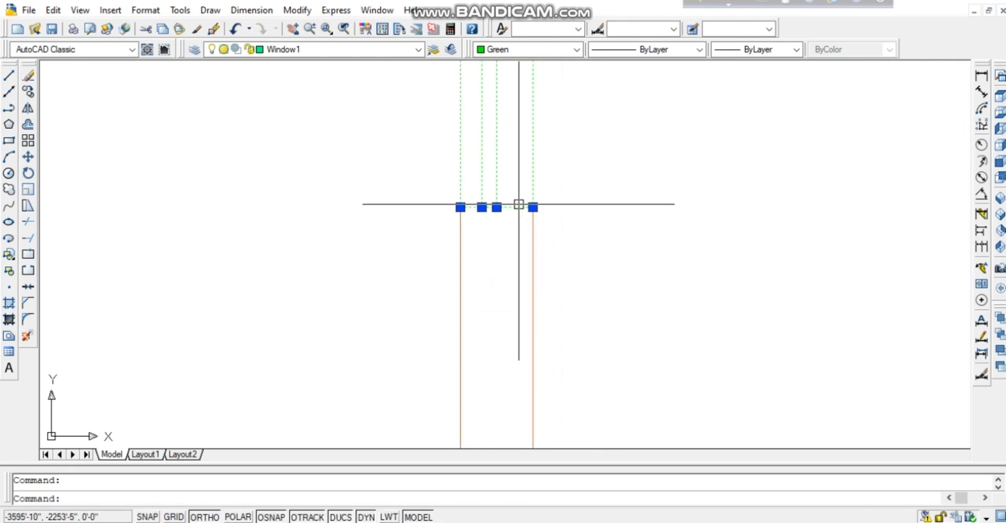
pyautogui.scroll(-3, 670, 310)
pyautogui.scroll(1, 669, 311)
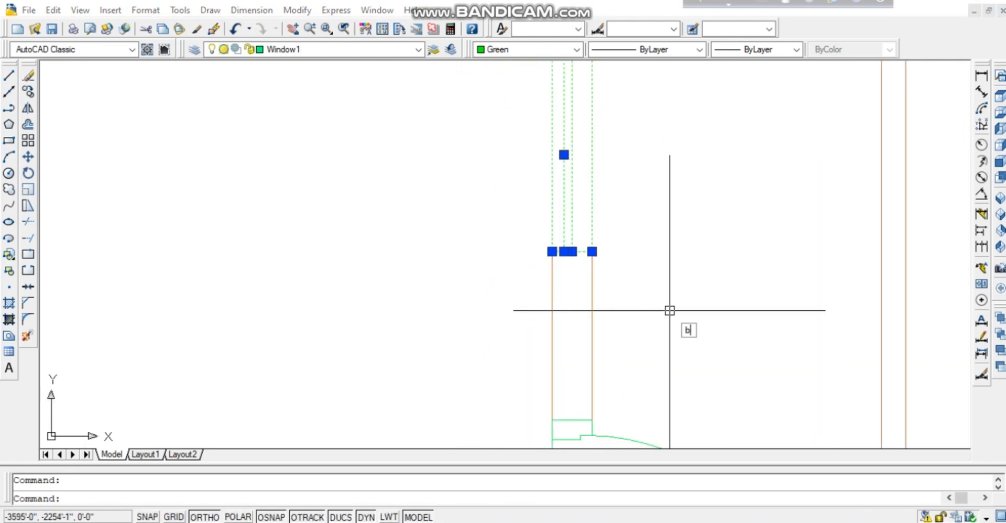
pyautogui.press('Return')
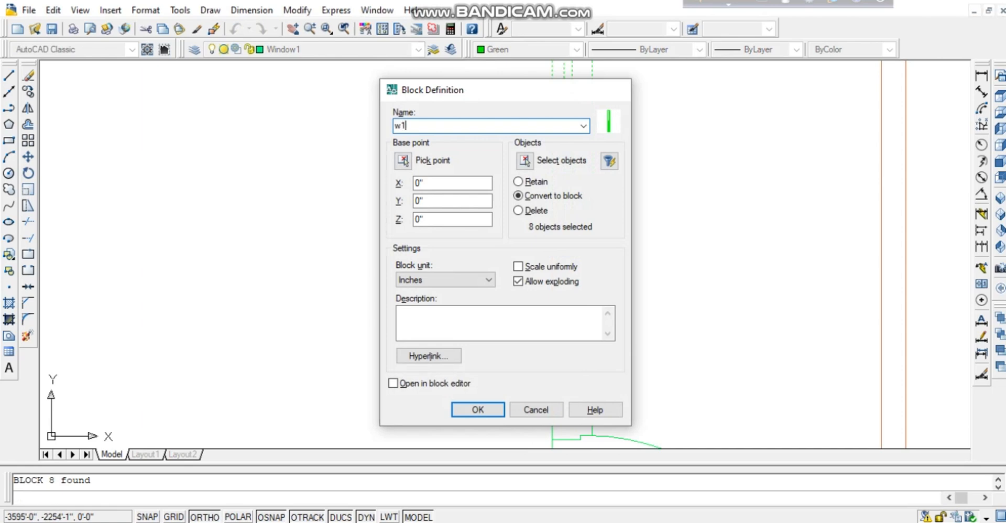
pyautogui.press('Return')
# Zoom out to show the right room with its window and door swings.
pyautogui.scroll(2, 663, 321)
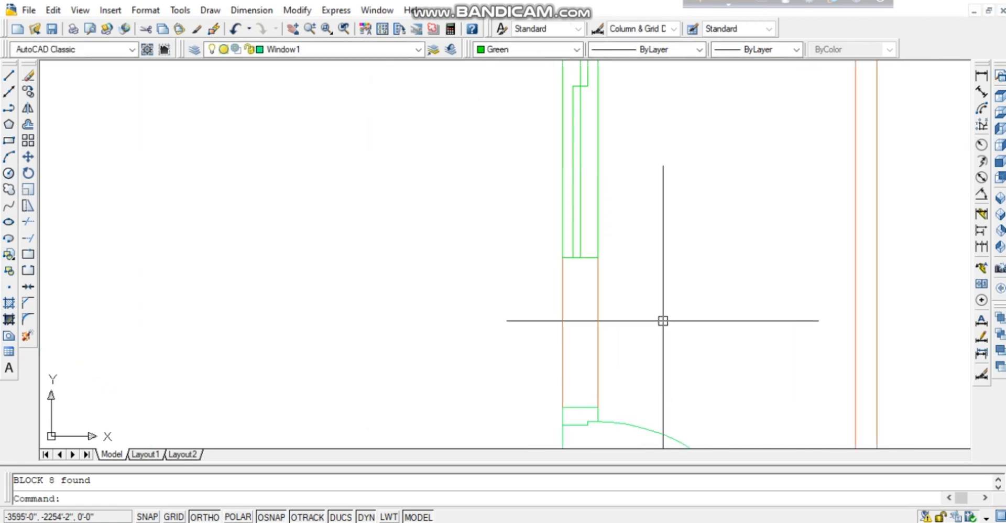
pyautogui.scroll(-1, 663, 321)
pyautogui.scroll(-1, 662, 318)
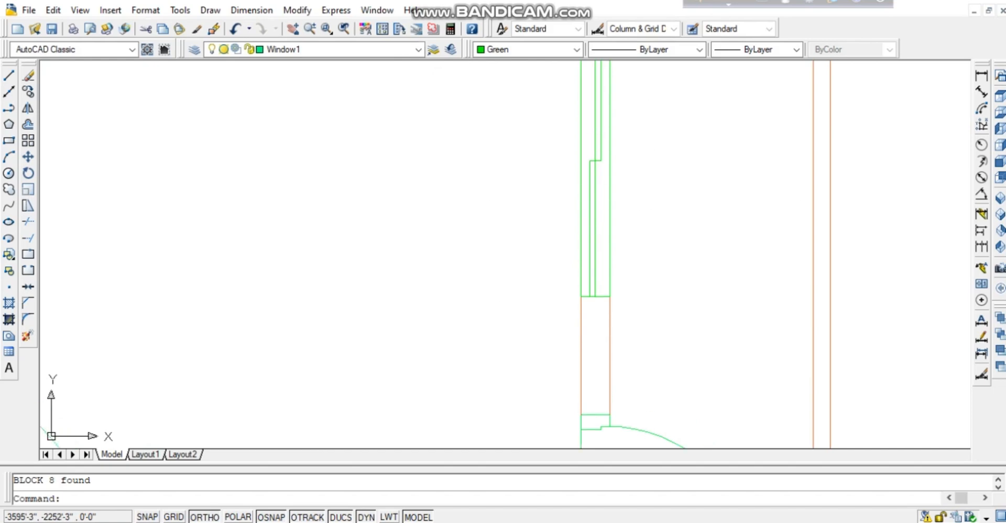
pyautogui.moveTo(641, 147); pyautogui.dragTo(603, 245, button='middle')
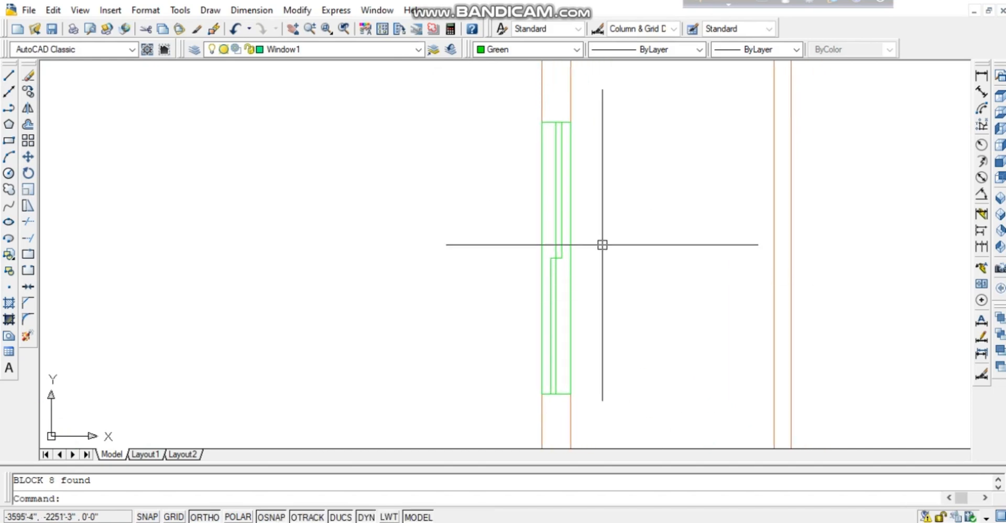
pyautogui.rightClick(626, 193)
pyautogui.click(650, 379)
pyautogui.moveTo(650, 379); pyautogui.dragTo(650, 424)
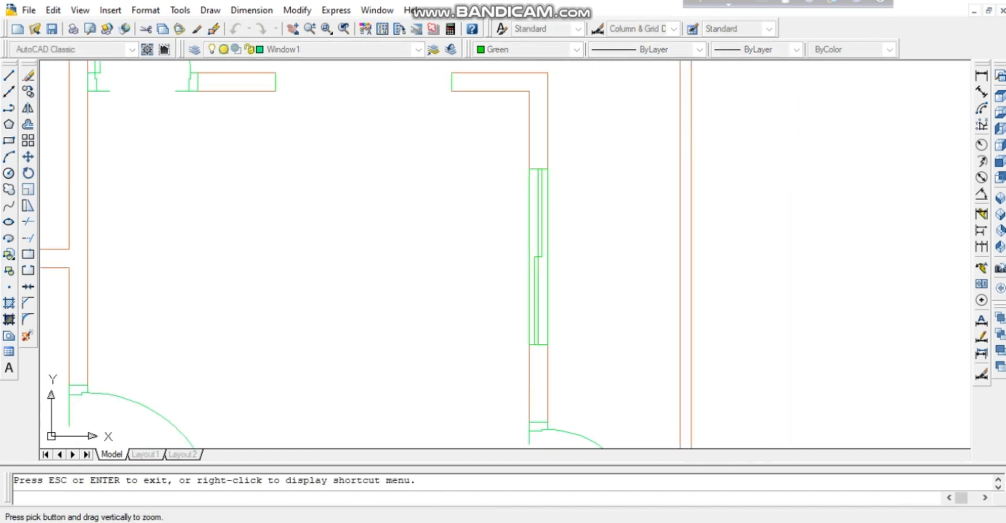
pyautogui.moveTo(650, 231); pyautogui.dragTo(650, 430)
pyautogui.moveTo(472, 251); pyautogui.dragTo(553, 262, button='middle')
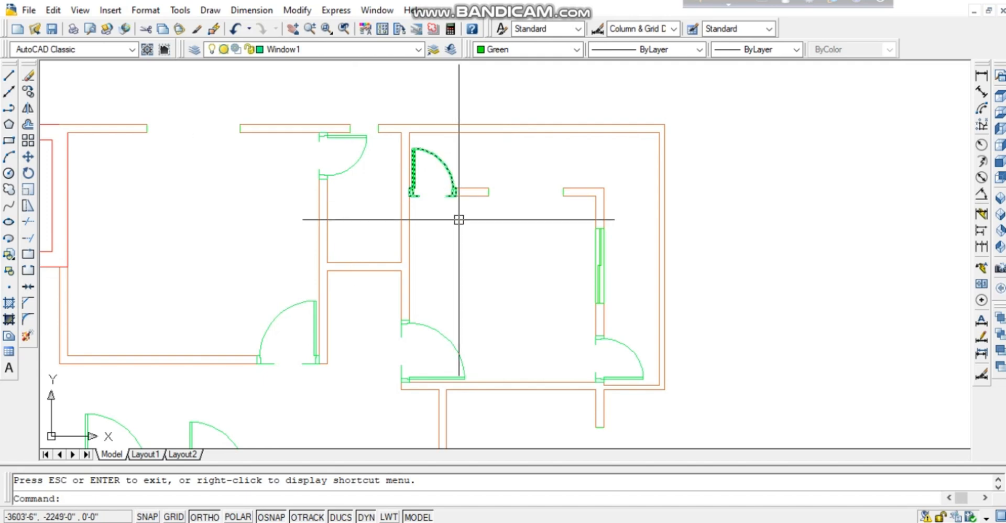
# Select the right-wall window, rotate it 270° about its end, then undo the rotation.
pyautogui.scroll(-2, 605, 262)
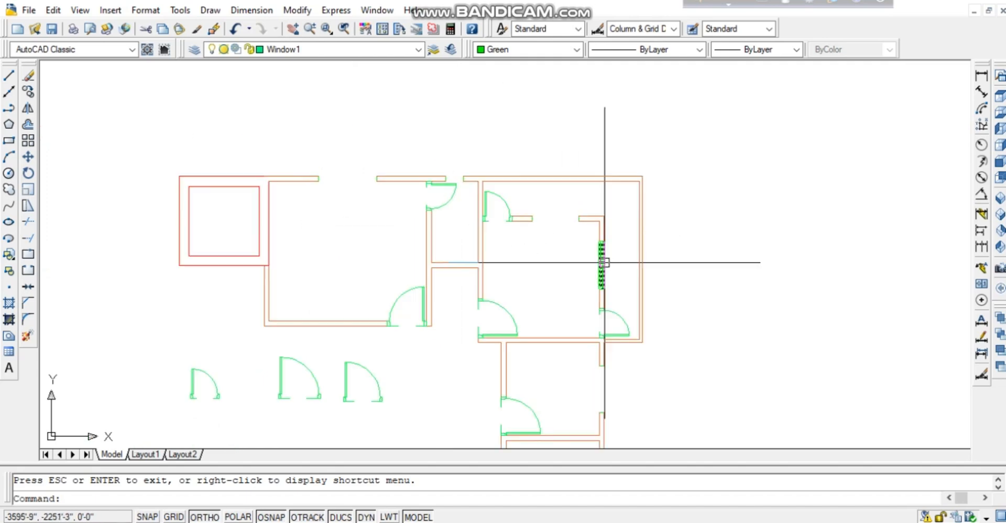
pyautogui.scroll(3, 605, 262)
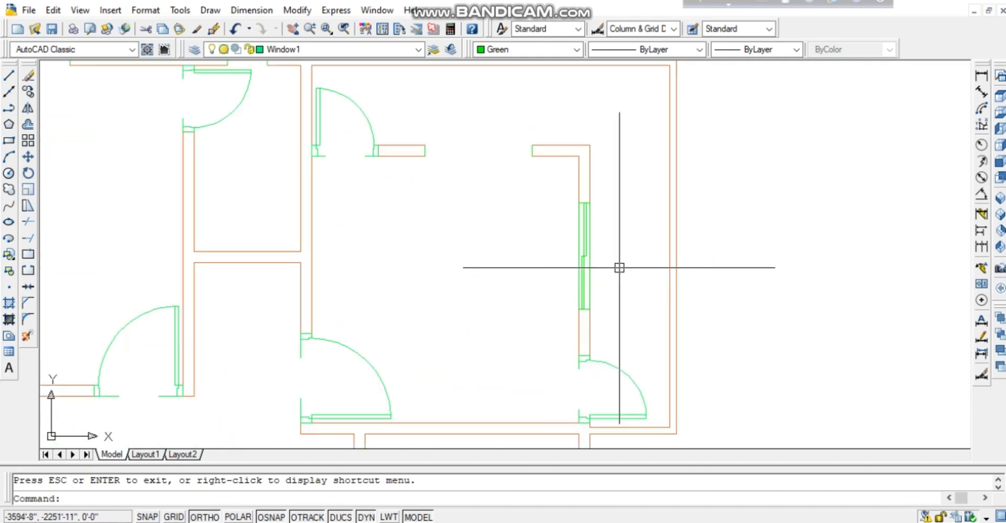
pyautogui.click(589, 237)
pyautogui.click(551, 272)
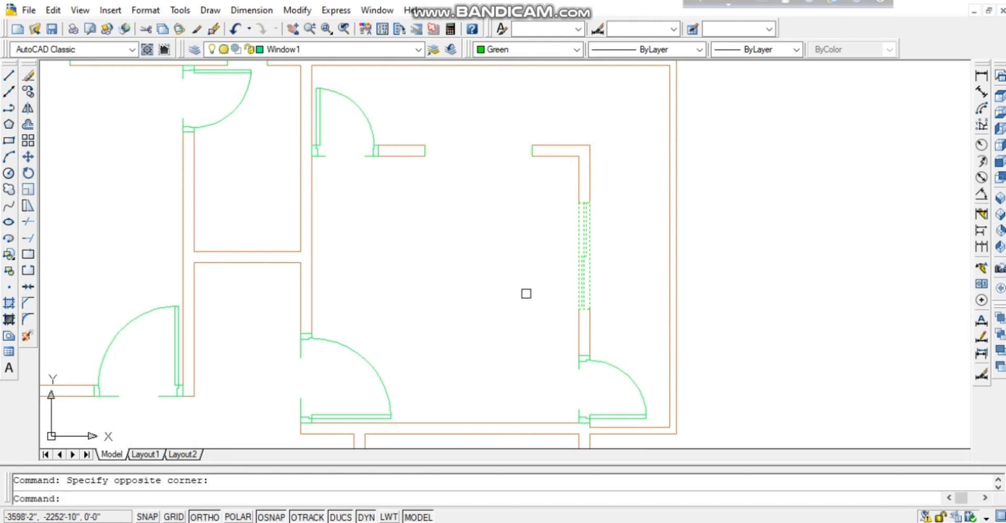
pyautogui.write('ro')
pyautogui.press('Return')
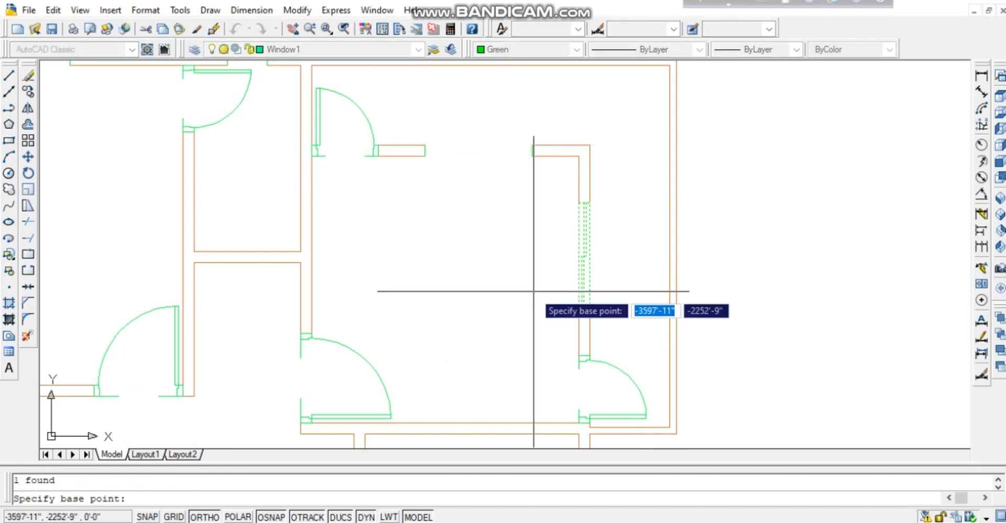
pyautogui.click(579, 202)
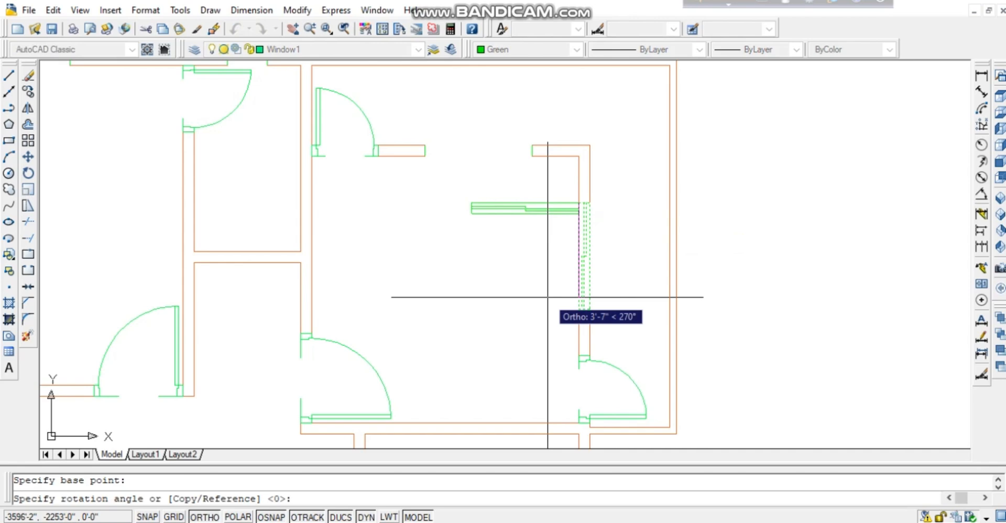
pyautogui.click(548, 297)
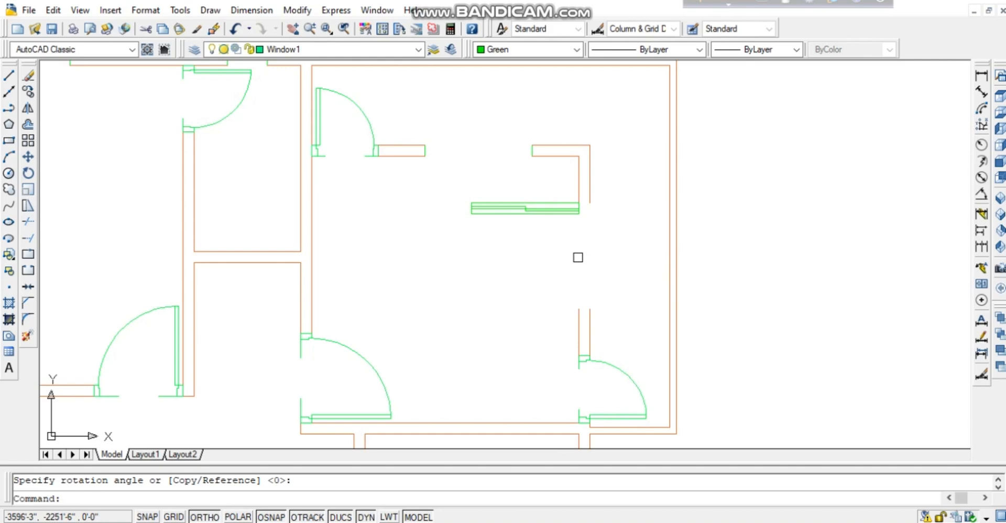
pyautogui.hotkey('ctrl', 'z')
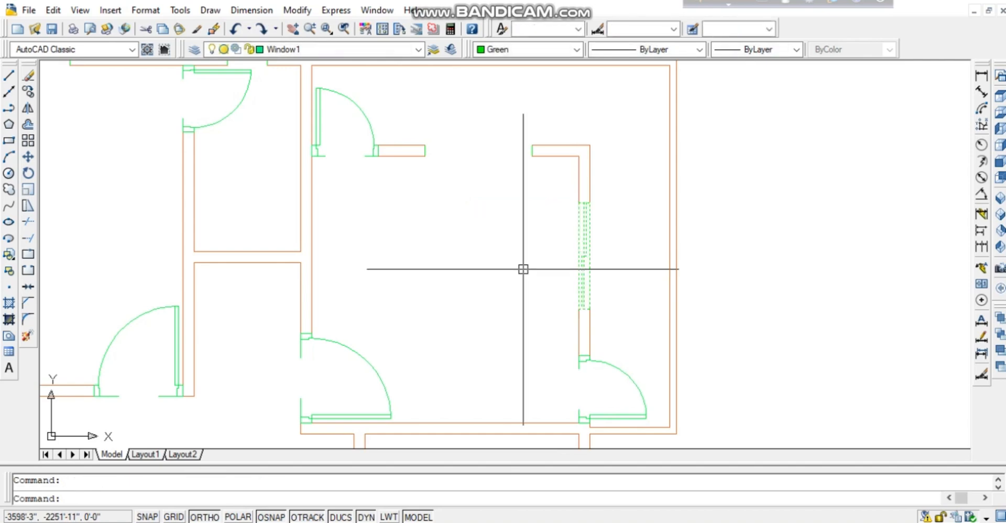
# Copy the window from its corner to a spot inside the room.
pyautogui.press('Return')
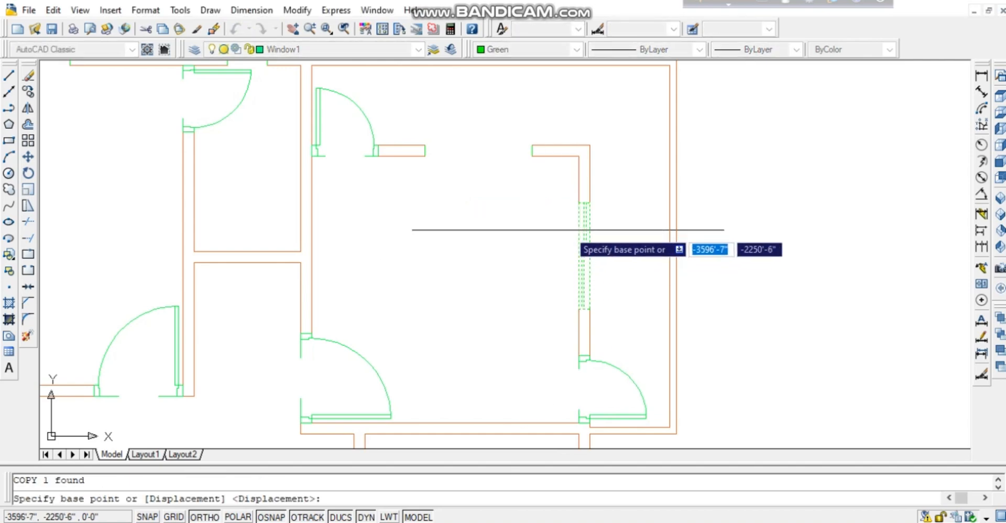
pyautogui.click(579, 203)
pyautogui.click(470, 208)
pyautogui.press('Return')
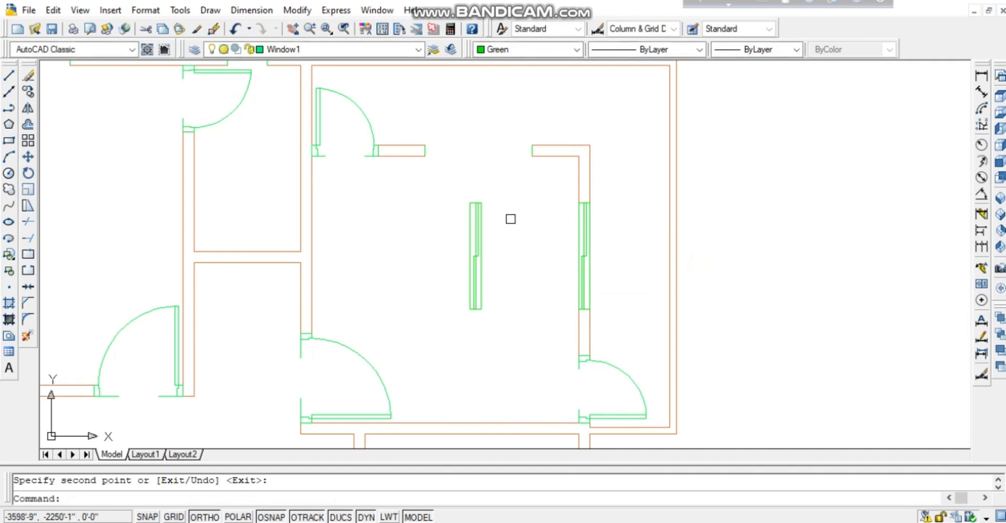
# Rotate the copied window 90° about its top corner so it lies horizontally.
pyautogui.click(510, 218)
pyautogui.click(439, 275)
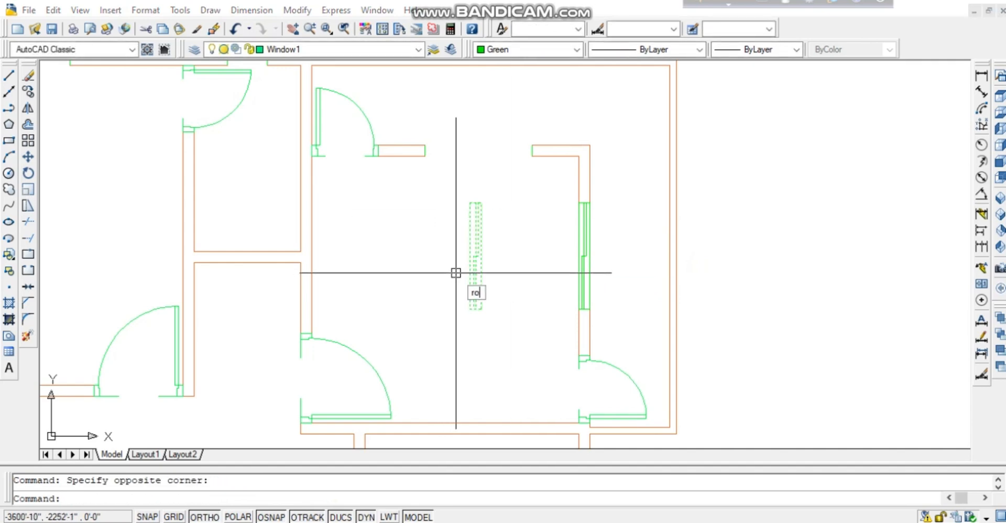
pyautogui.write('ro')
pyautogui.press('Return')
pyautogui.click(481, 203)
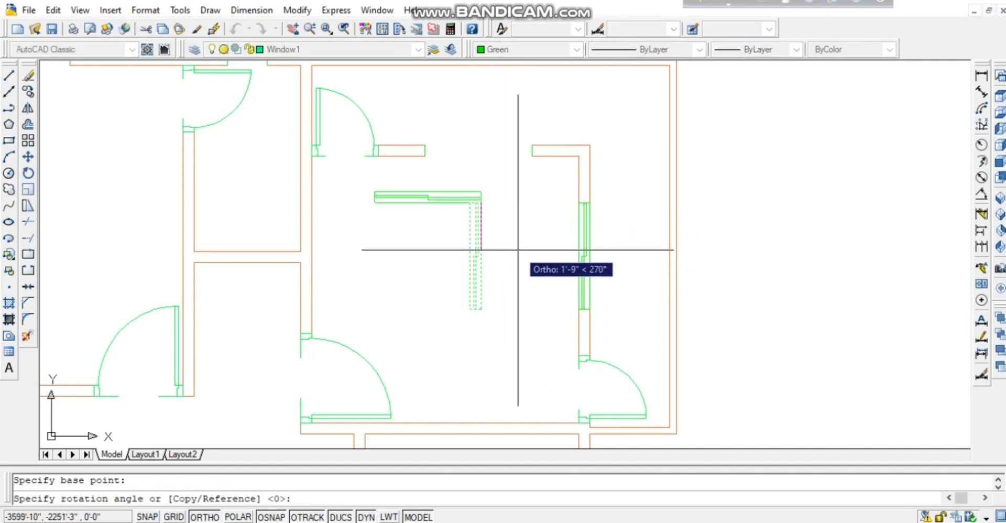
pyautogui.press('Return')
pyautogui.click(429, 201)
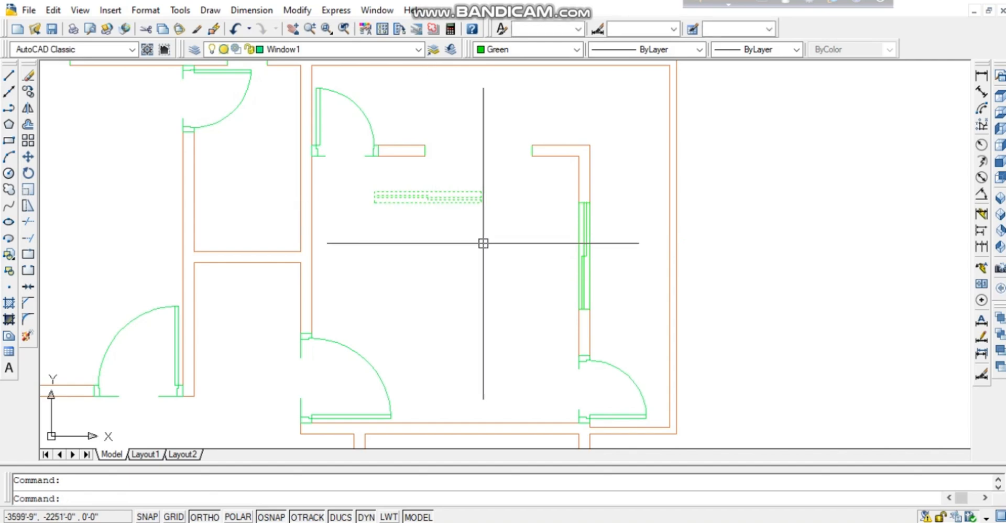
pyautogui.write('m')
pyautogui.press('Return')
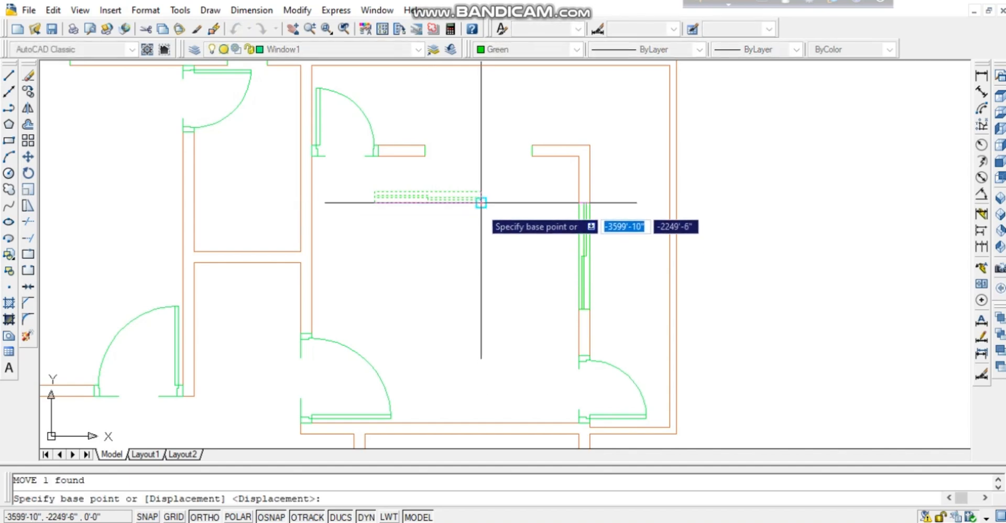
pyautogui.press('Escape')
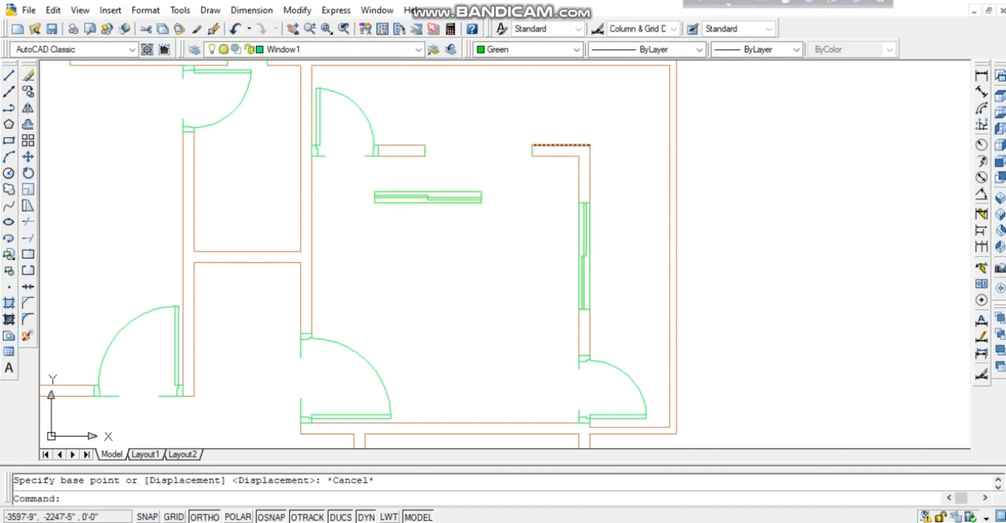
# Delete the wall-end lines from the room's top wall opening.
pyautogui.scroll(1, 534, 149)
pyautogui.scroll(1, 528, 150)
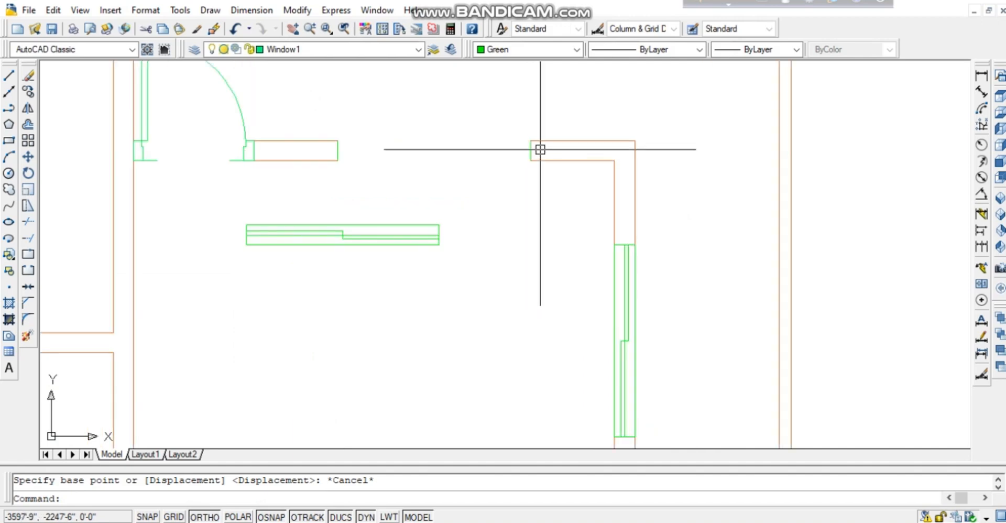
pyautogui.scroll(1, 540, 150)
pyautogui.click(546, 151)
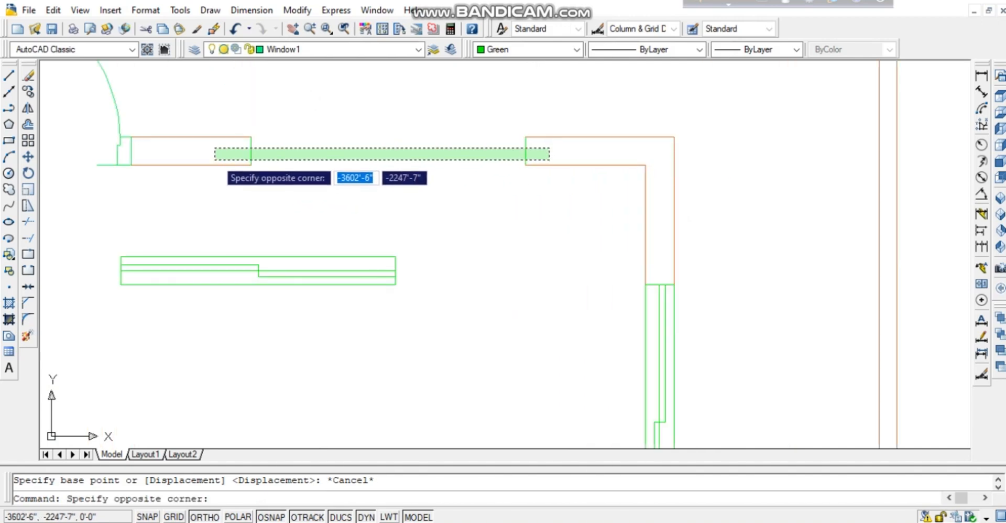
pyautogui.click(217, 180)
pyautogui.press('Delete')
# Move the horizontal window by its corner into the top wall opening.
pyautogui.click(391, 218)
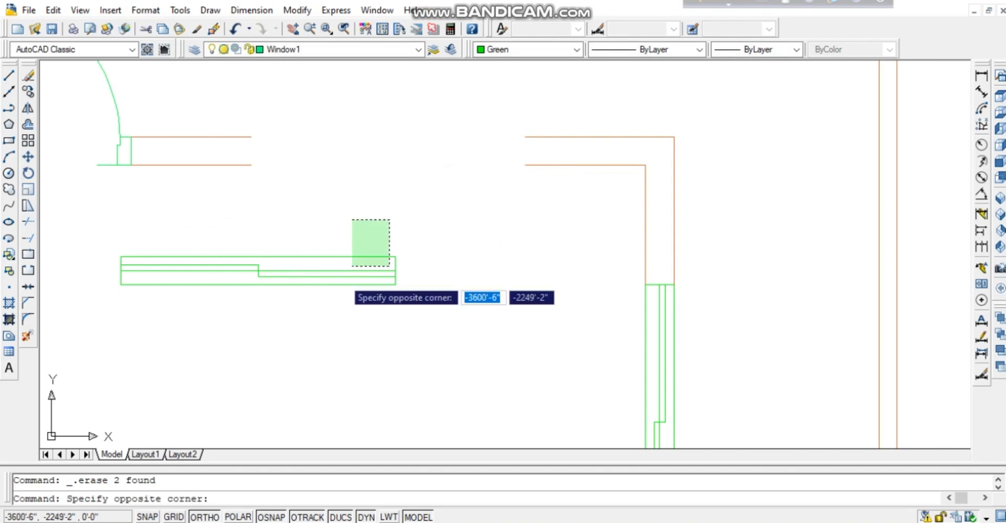
pyautogui.click(350, 269)
pyautogui.write('m')
pyautogui.press('Return')
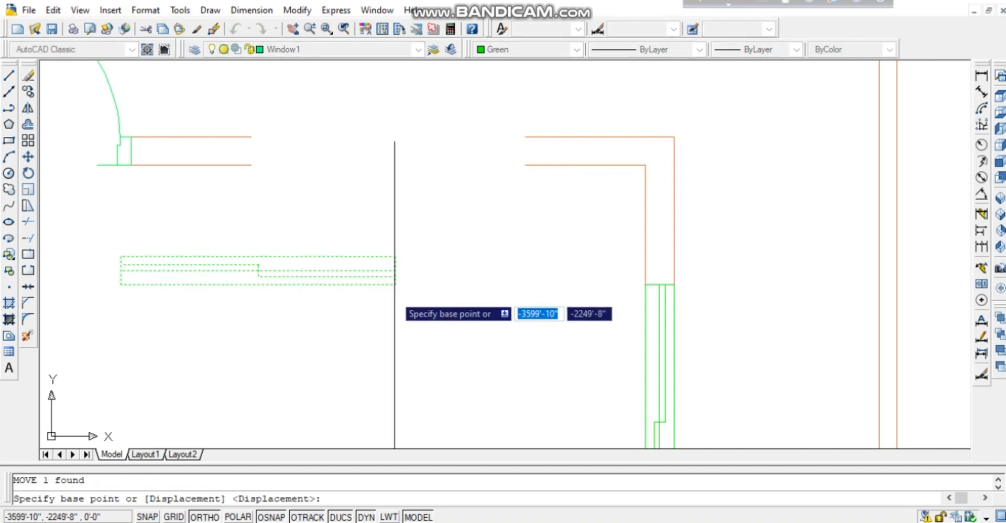
pyautogui.click(396, 285)
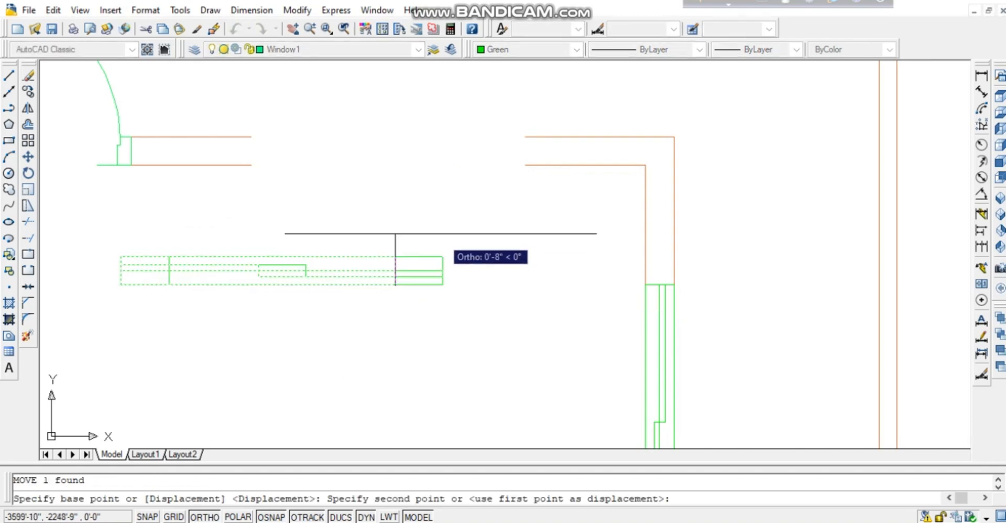
pyautogui.click(526, 165)
pyautogui.moveTo(445, 278); pyautogui.dragTo(505, 185, button='middle')
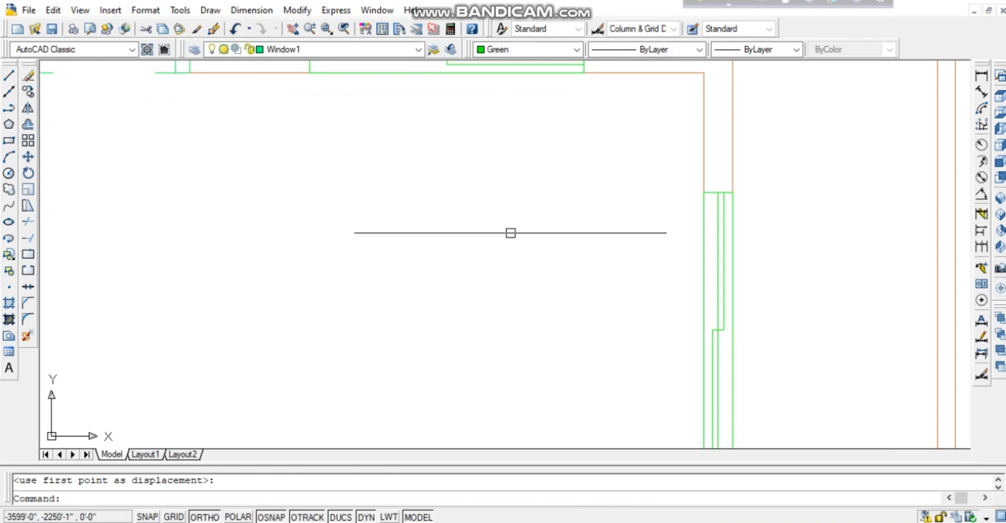
pyautogui.scroll(-1, 510, 241)
pyautogui.scroll(-2, 540, 286)
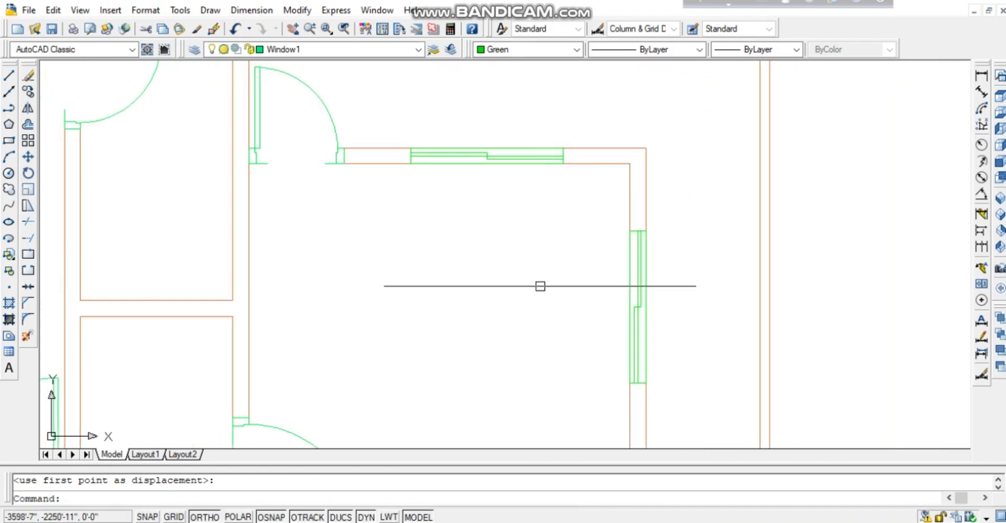
pyautogui.scroll(-2, 541, 286)
pyautogui.moveTo(519, 333); pyautogui.dragTo(459, 170, button='middle')
pyautogui.moveTo(453, 256); pyautogui.dragTo(459, 323, button='middle')
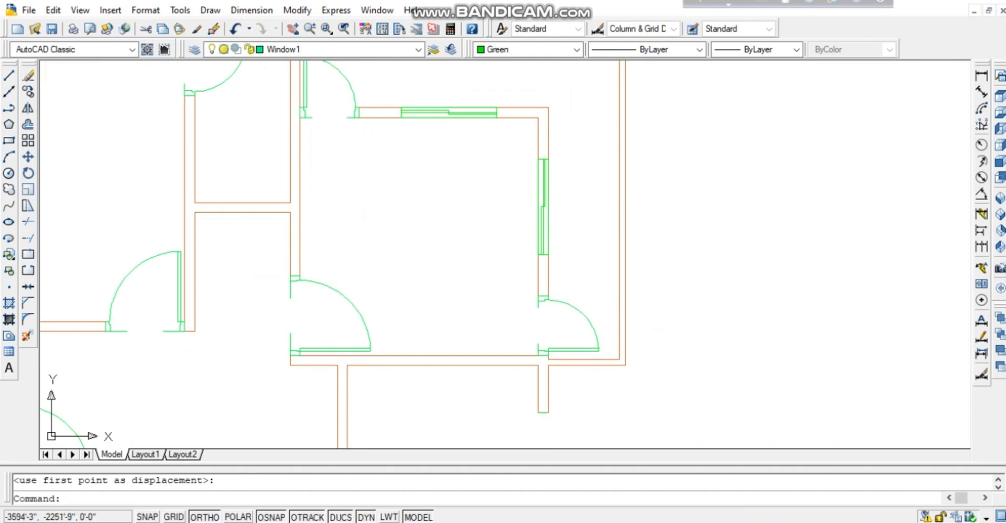
# Delete the wall-end line from the lower right-wall opening.
pyautogui.moveTo(587, 401); pyautogui.dragTo(564, 300, button='middle')
pyautogui.click(520, 313)
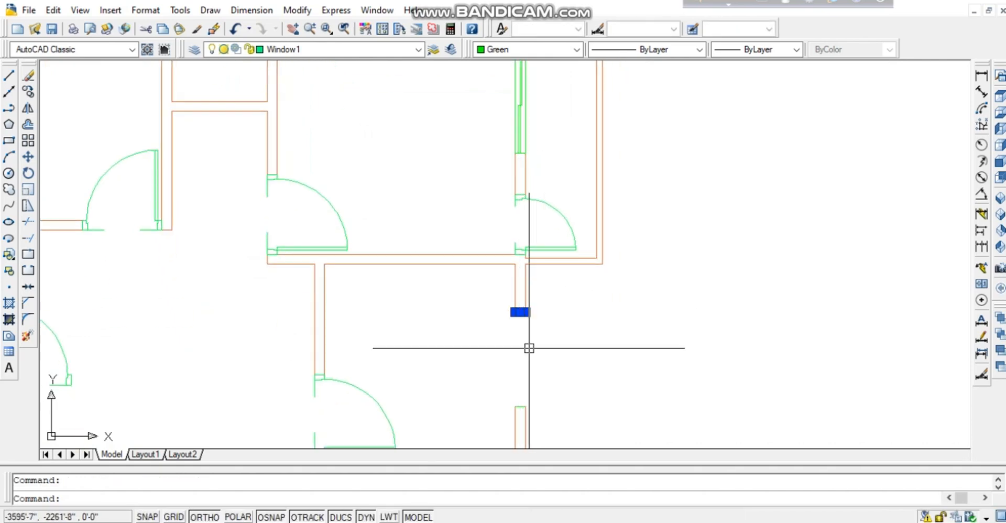
pyautogui.press('Delete')
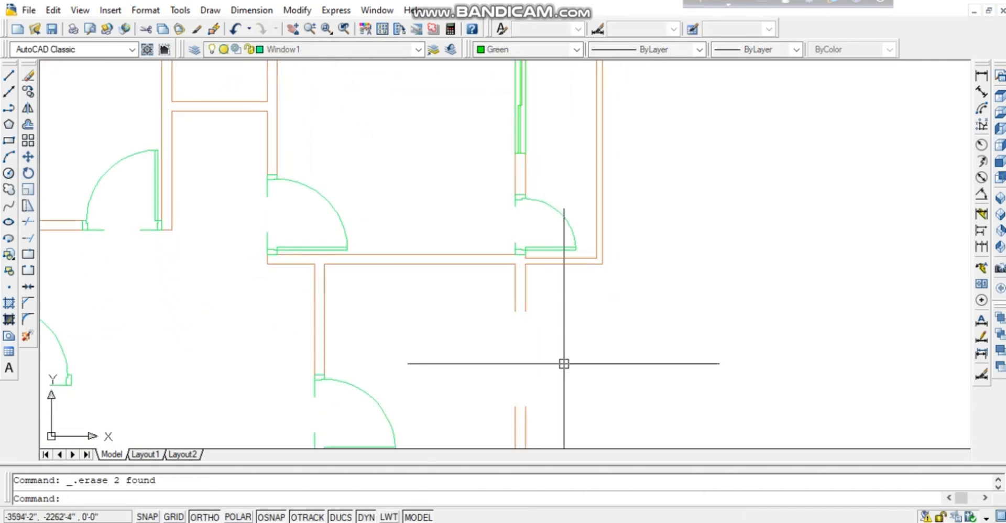
# Copy the vertical window from the wall end into the lower opening.
pyautogui.moveTo(461, 352); pyautogui.dragTo(471, 390, button='middle')
pyautogui.click(570, 152)
pyautogui.click(482, 134)
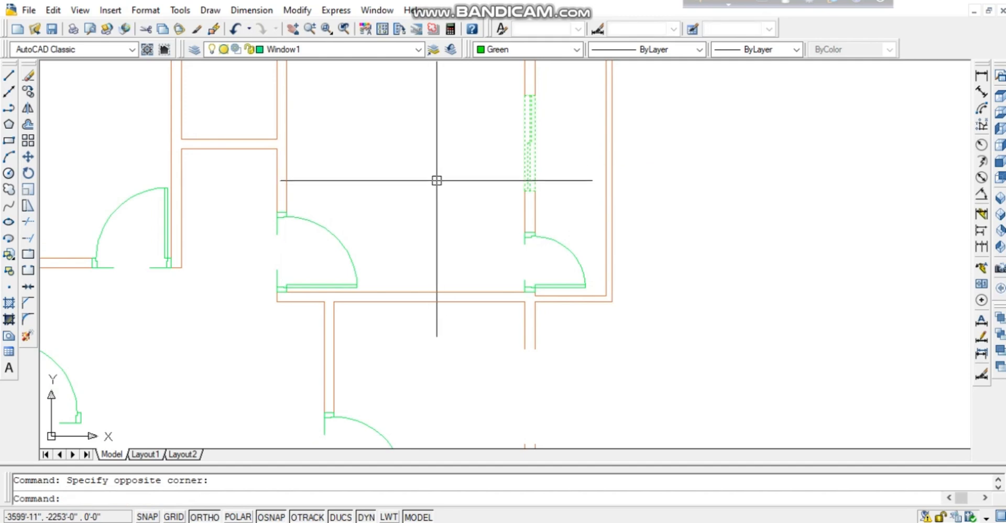
pyautogui.write('co')
pyautogui.press('Return')
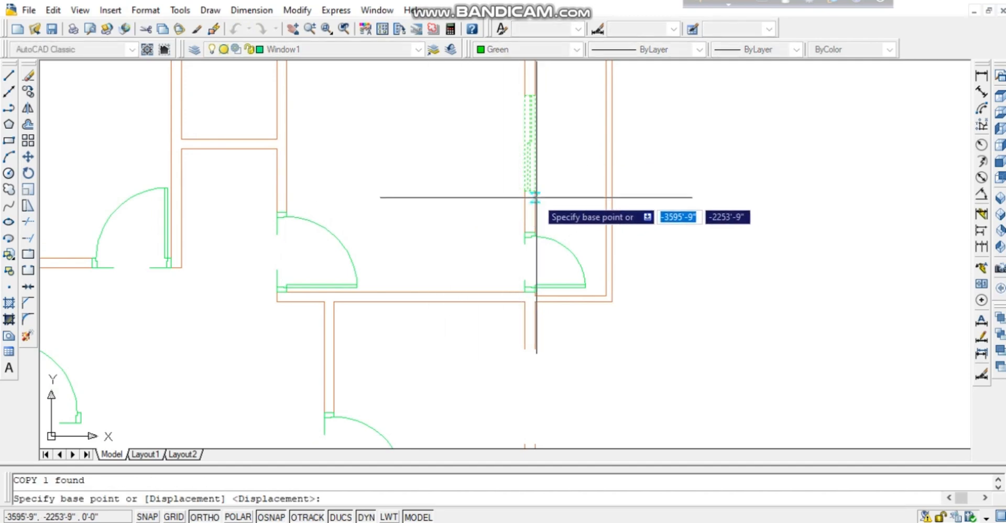
pyautogui.click(535, 192)
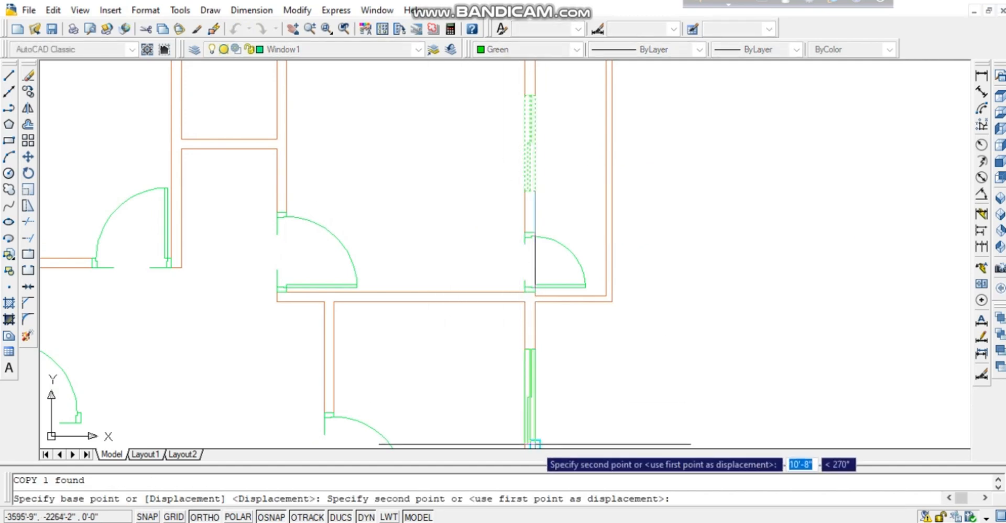
pyautogui.click(536, 447)
pyautogui.press('Escape')
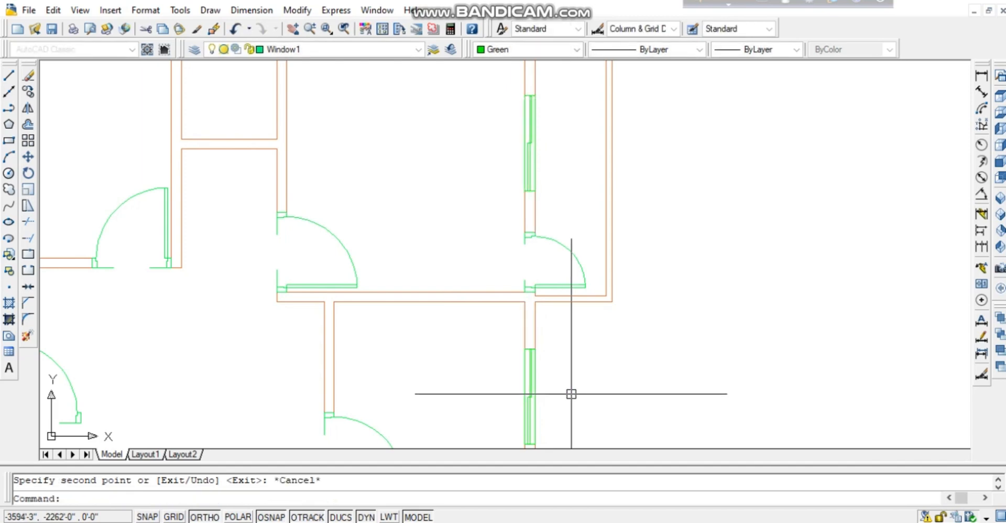
pyautogui.moveTo(571, 394); pyautogui.dragTo(555, 243, button='middle')
pyautogui.moveTo(567, 298)
pyautogui.mouseDown(button='middle')
pyautogui.moveTo(567, 151)
pyautogui.moveTo(586, 249)
pyautogui.mouseUp(button='middle')
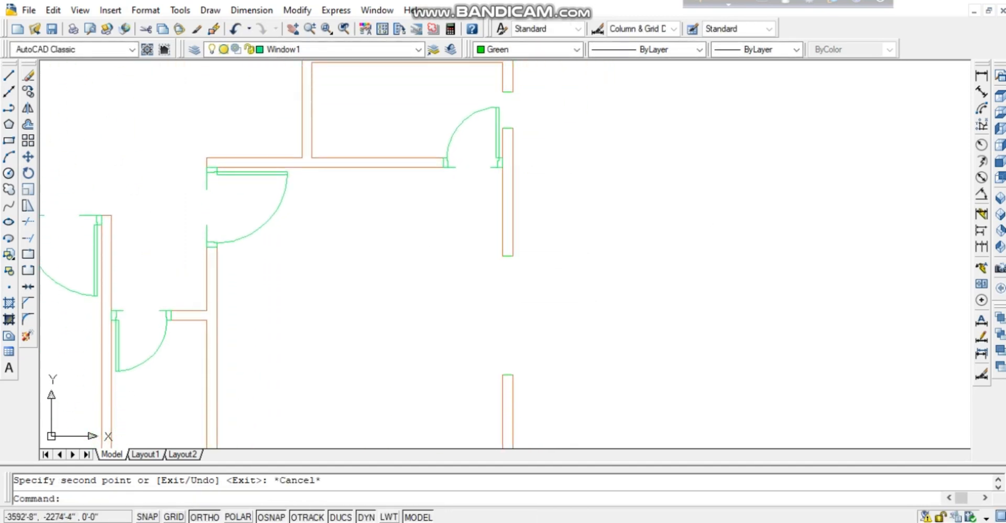
pyautogui.moveTo(596, 341); pyautogui.dragTo(634, 289, button='middle')
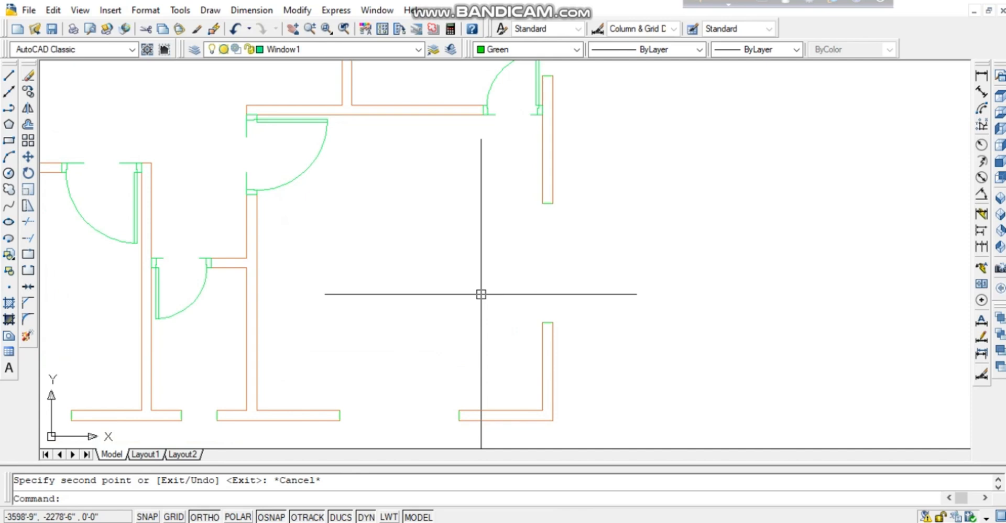
# Draw a 5-foot line from the upper wall end and a line down to the lower wall end.
pyautogui.write('l')
pyautogui.press('Return')
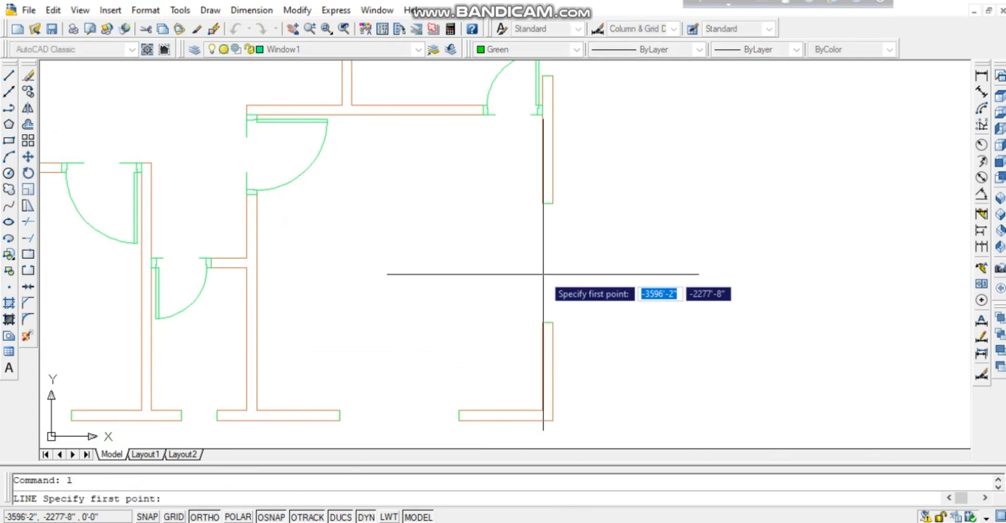
pyautogui.click(553, 204)
pyautogui.write('5')
pyautogui.press('Return')
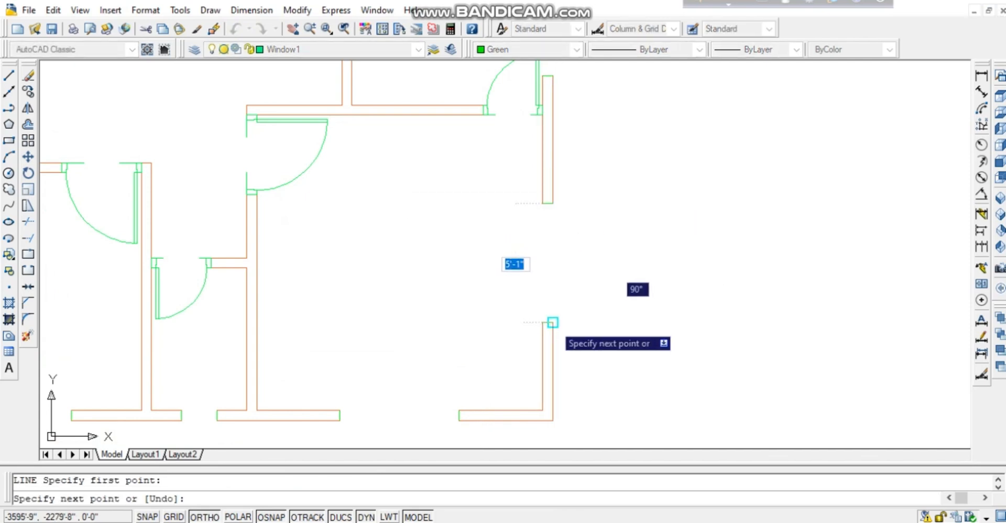
pyautogui.press('Return')
# Draw a centre line from the window rectangle's top midpoint to its bottom midpoint.
pyautogui.press('Return')
pyautogui.click(542, 203)
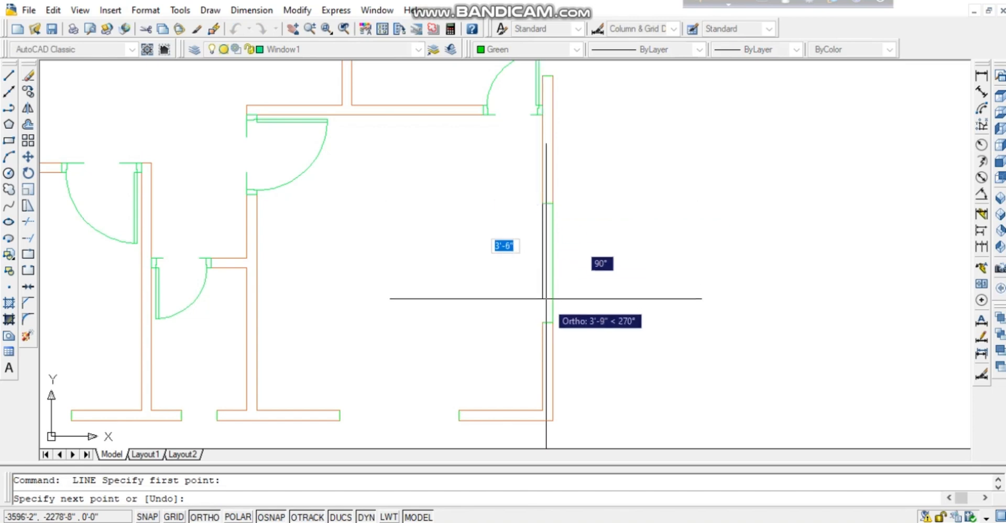
pyautogui.click(542, 323)
pyautogui.press('Return')
pyautogui.press('Return')
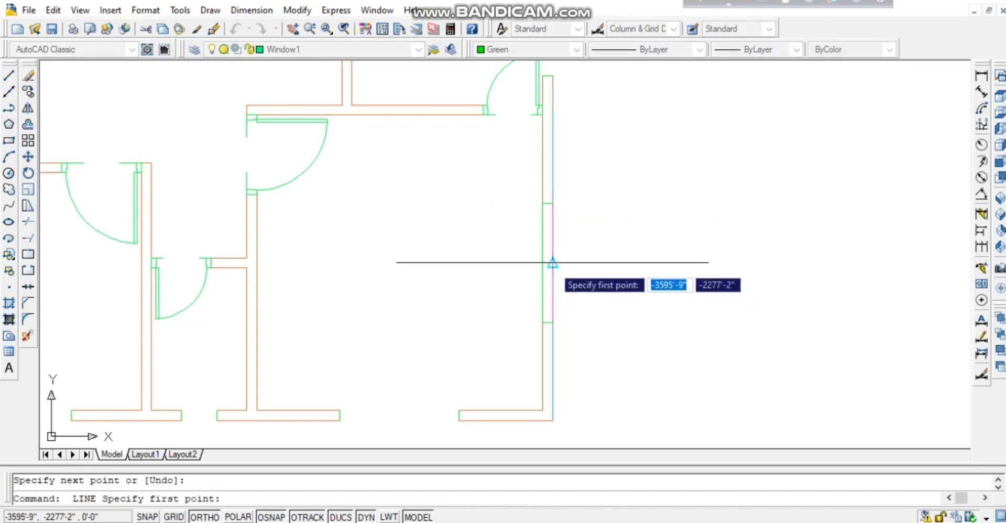
pyautogui.click(553, 263)
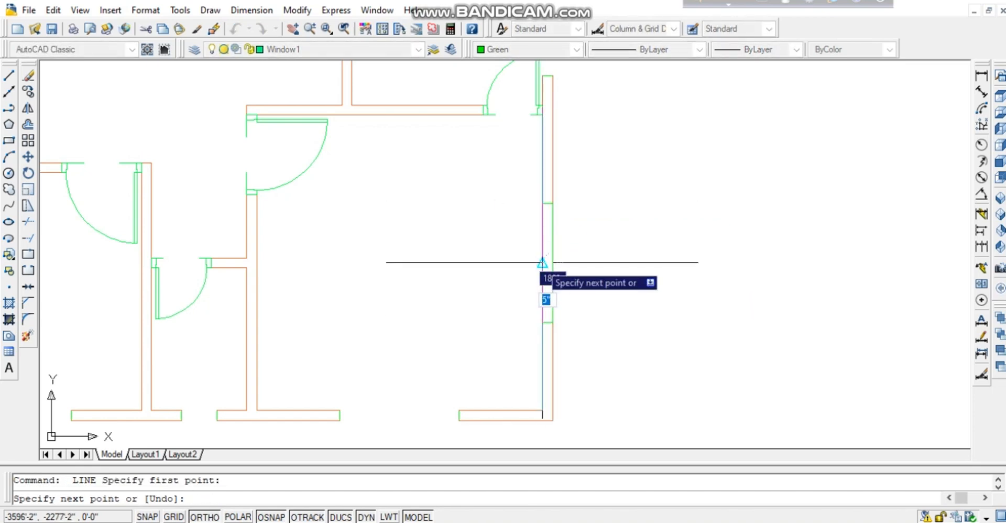
pyautogui.press('Return')
pyautogui.scroll(3, 569, 270)
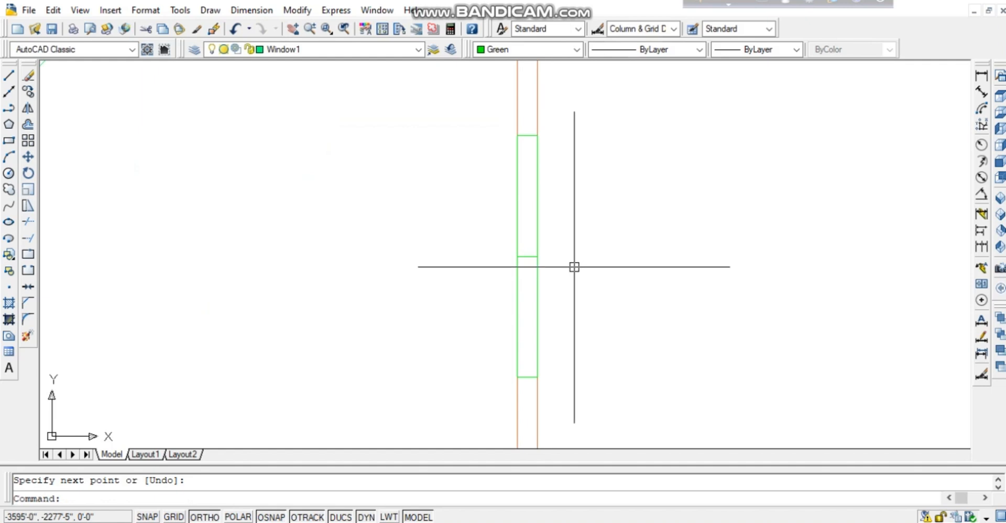
pyautogui.press('Return')
pyautogui.click(528, 135)
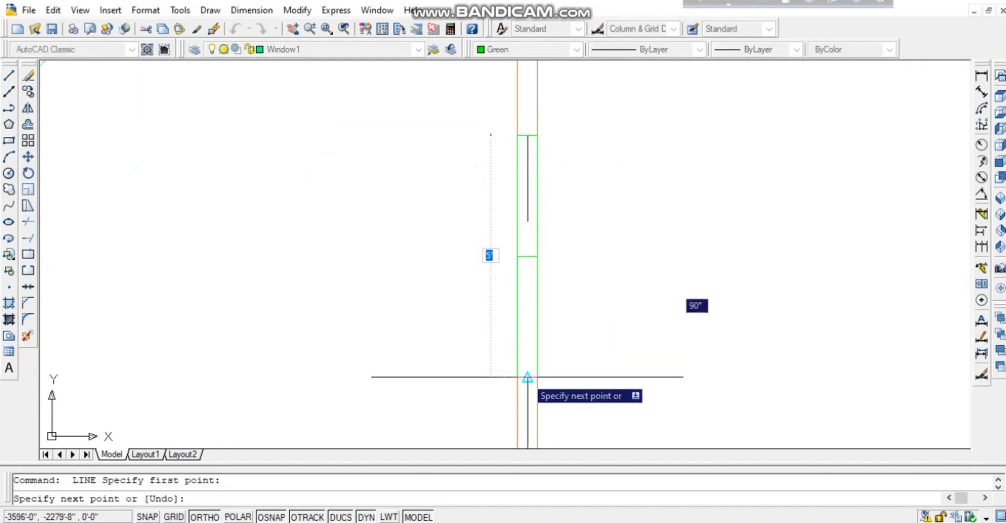
pyautogui.click(528, 377)
pyautogui.press('Return')
# Offset the middle green line 1 unit to the left.
pyautogui.write('o')
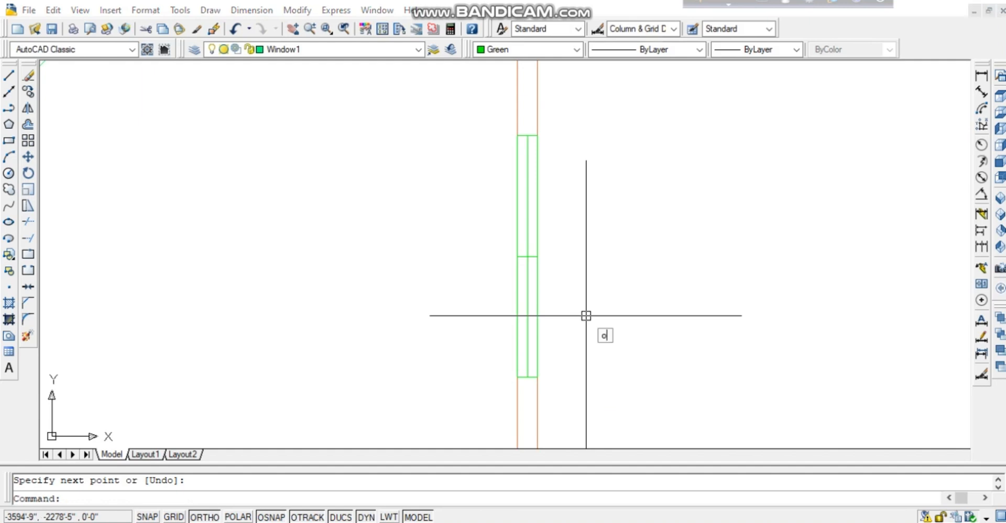
pyautogui.press('Return')
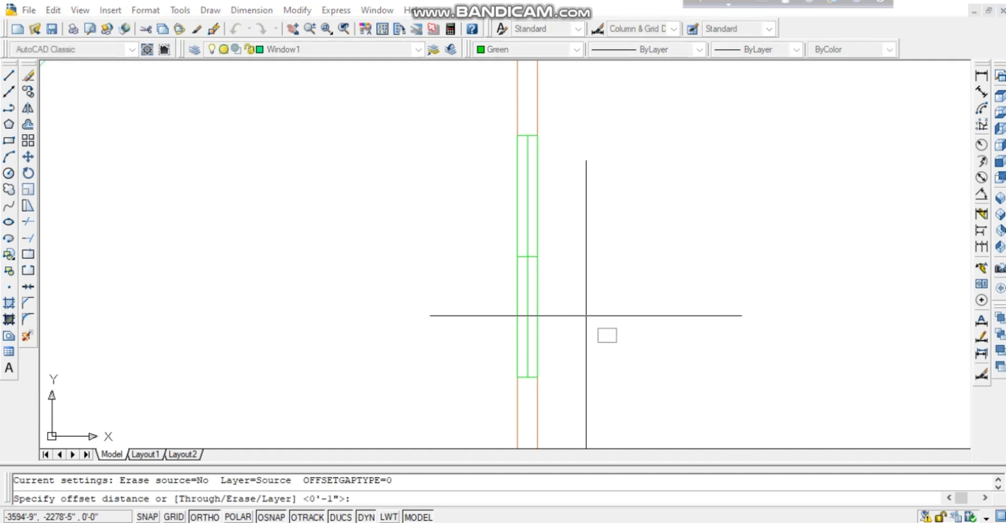
pyautogui.write('1')
pyautogui.press('Return')
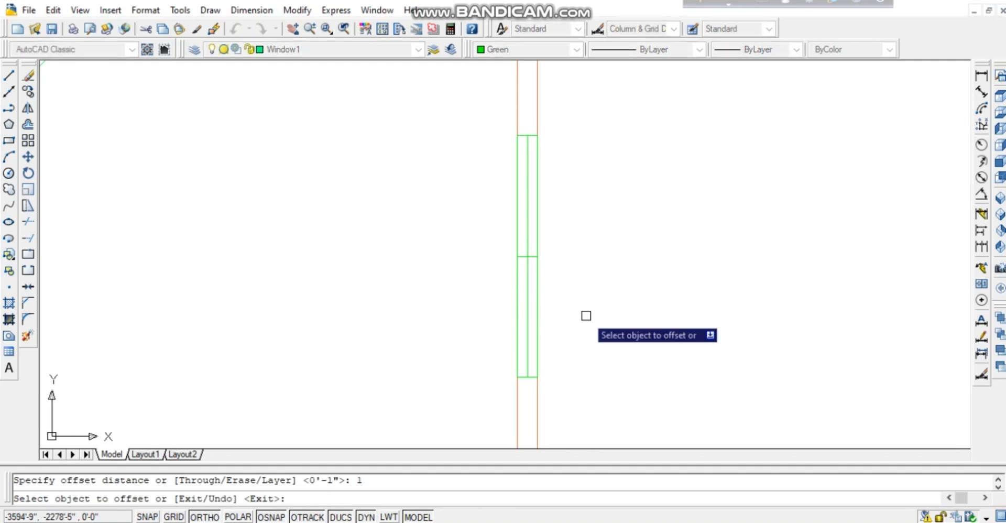
pyautogui.click(528, 314)
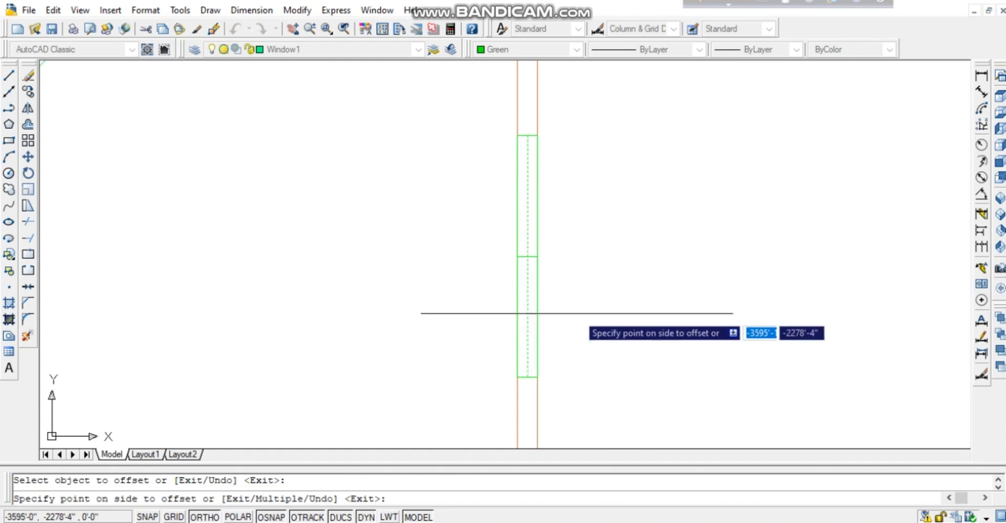
pyautogui.click(527, 310)
pyautogui.click(471, 312)
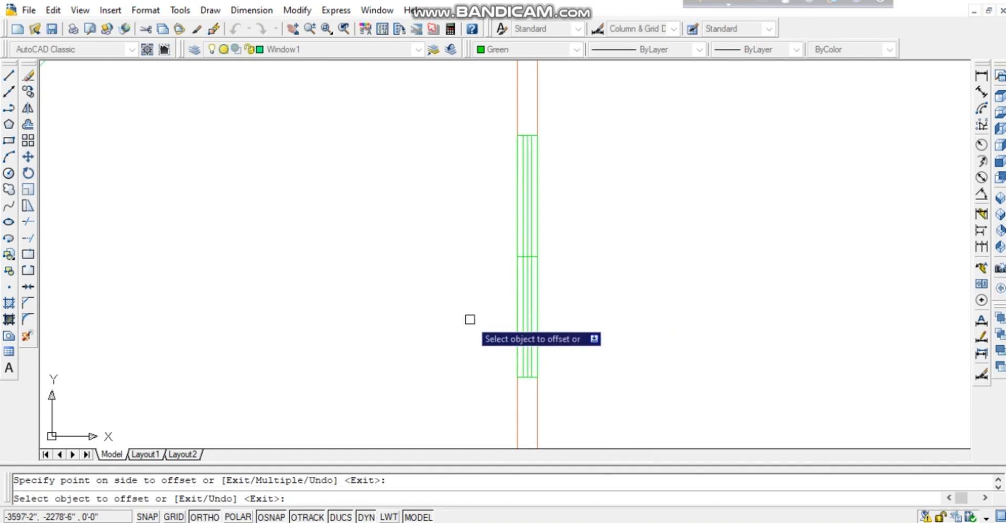
pyautogui.press('Return')
# Trim away the upper half of the new offset line using all edges.
pyautogui.write('tr')
pyautogui.press('Return')
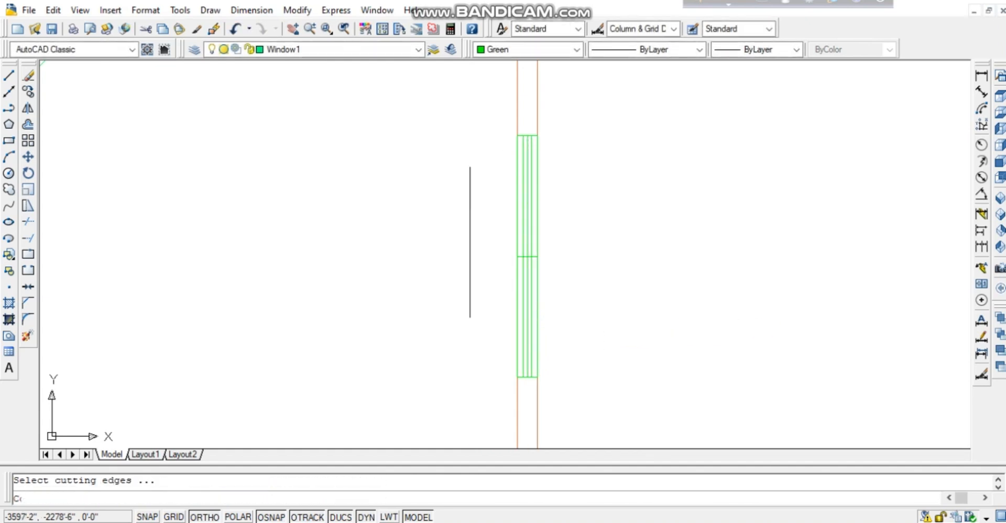
pyautogui.press('Return')
pyautogui.click(522, 211)
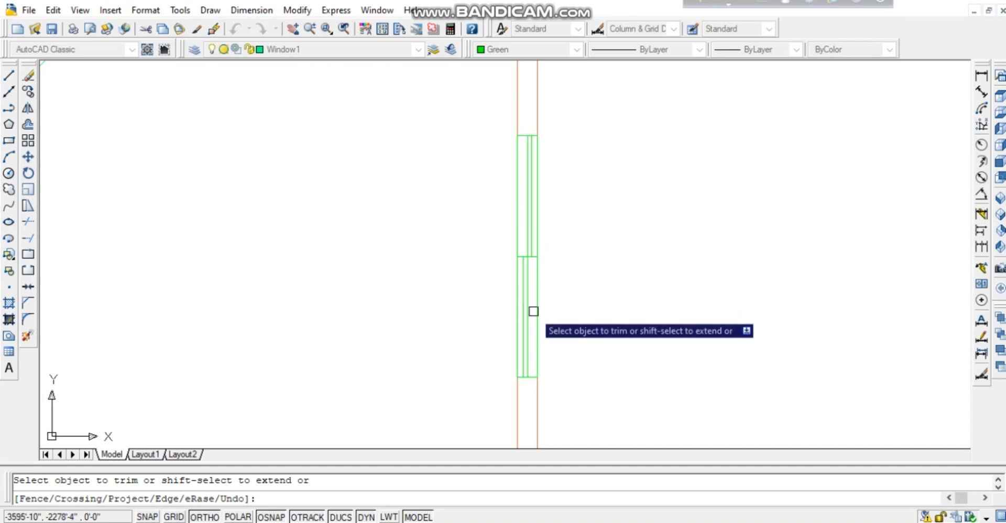
pyautogui.press('Escape')
# Window-select the eight green lines of the vertical window.
pyautogui.click(583, 185)
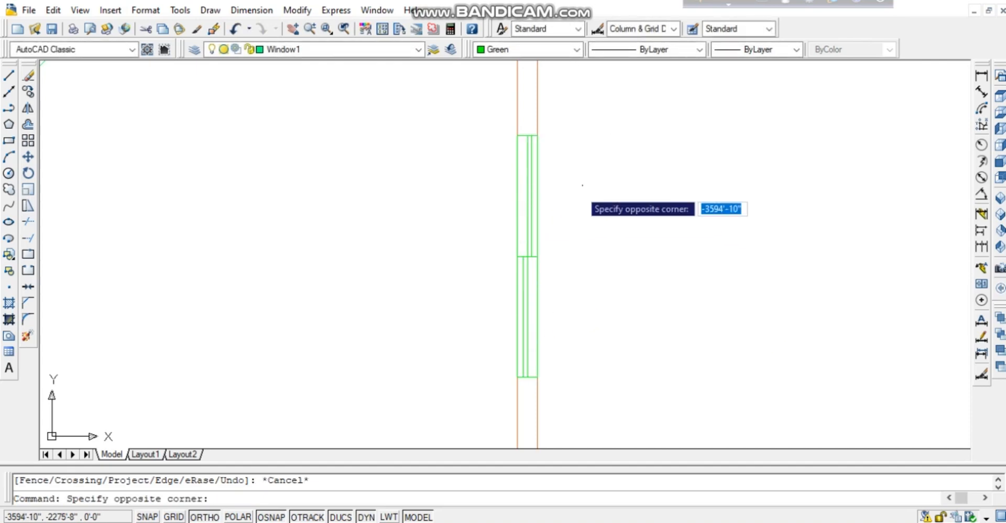
pyautogui.click(405, 346)
pyautogui.scroll(2, 523, 365)
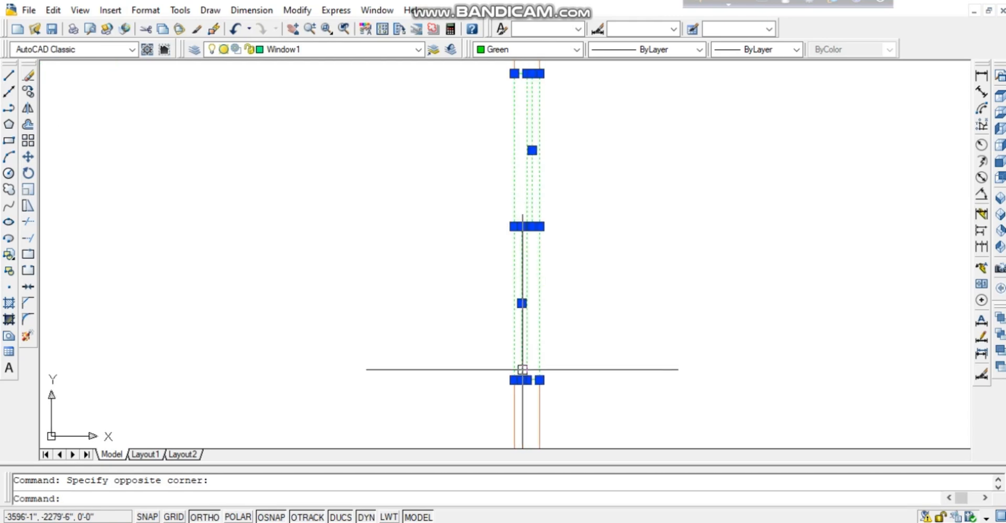
pyautogui.scroll(-4, 524, 367)
pyautogui.scroll(-1, 572, 422)
pyautogui.scroll(4, 604, 378)
pyautogui.rightClick(615, 332)
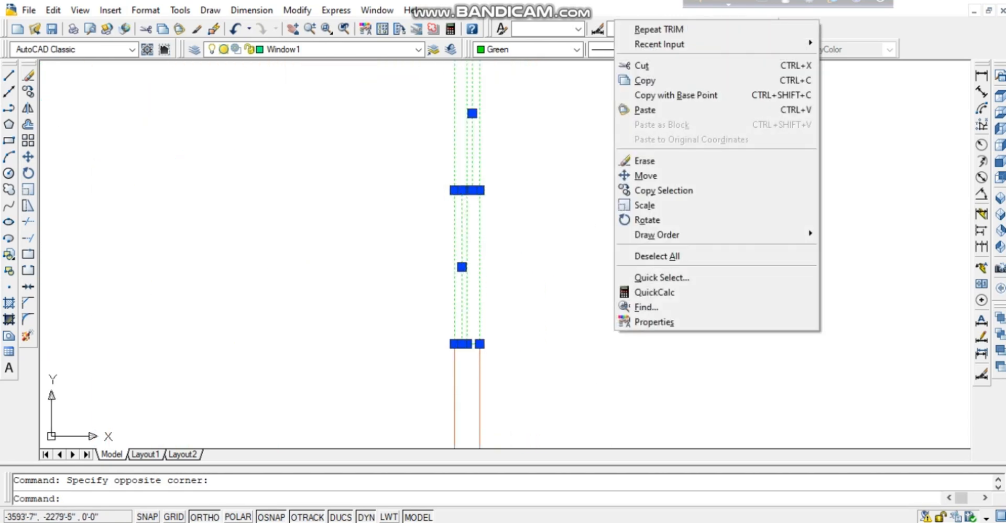
pyautogui.click(551, 211)
pyautogui.scroll(5, 532, 258)
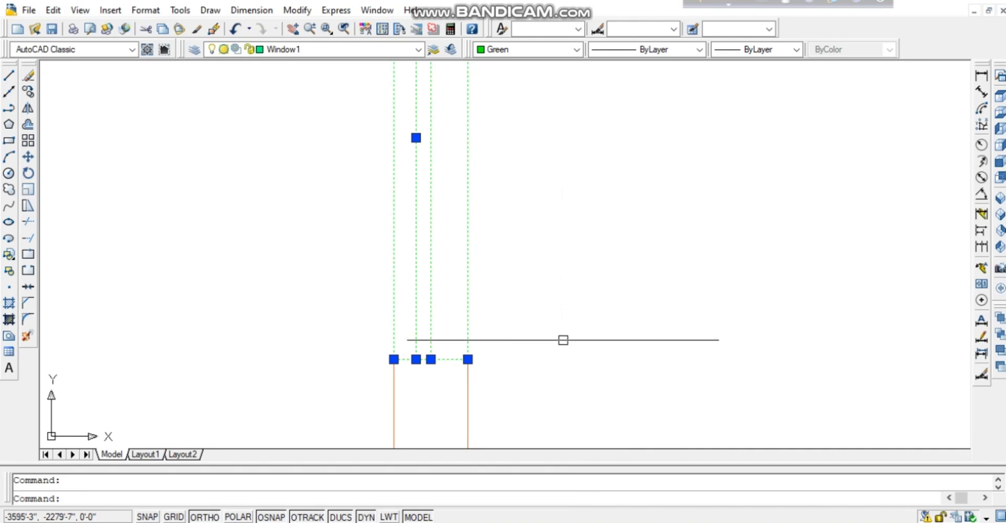
# Check the window's top edge is included, then define block w2 from the lines.
pyautogui.moveTo(503, 113); pyautogui.dragTo(474, 390, button='middle')
pyautogui.moveTo(475, 104); pyautogui.dragTo(607, 298, button='middle')
pyautogui.moveTo(608, 210); pyautogui.dragTo(608, 381, button='middle')
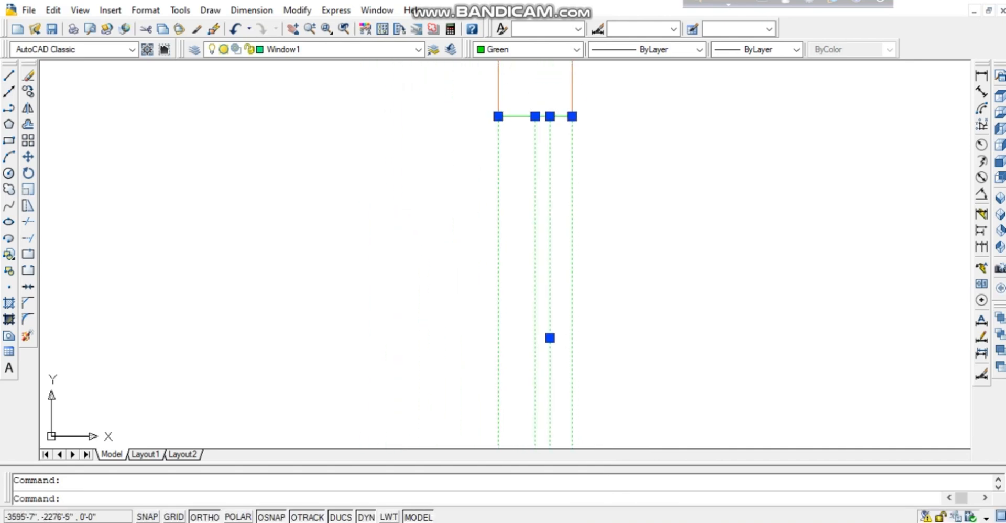
pyautogui.moveTo(519, 113); pyautogui.dragTo(517, 282, button='middle')
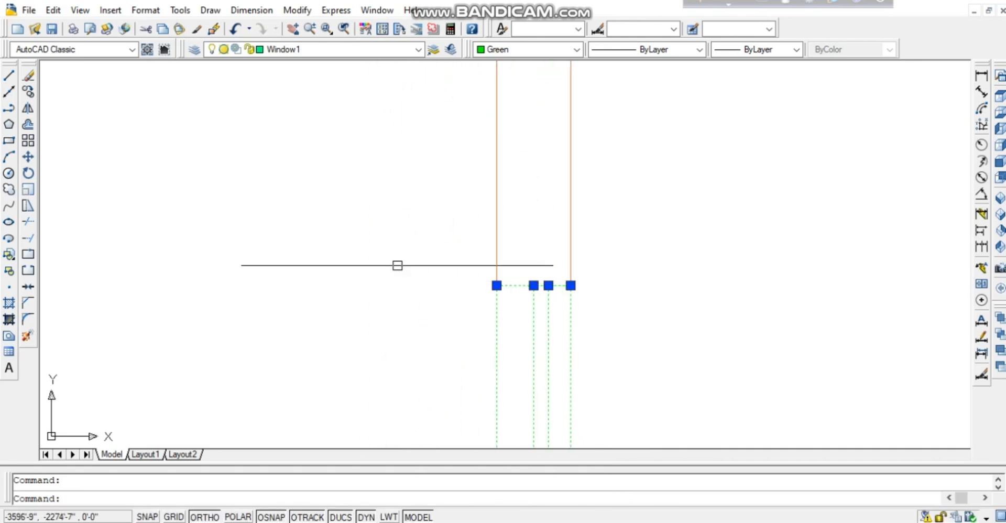
pyautogui.moveTo(397, 265); pyautogui.dragTo(361, 209, button='middle')
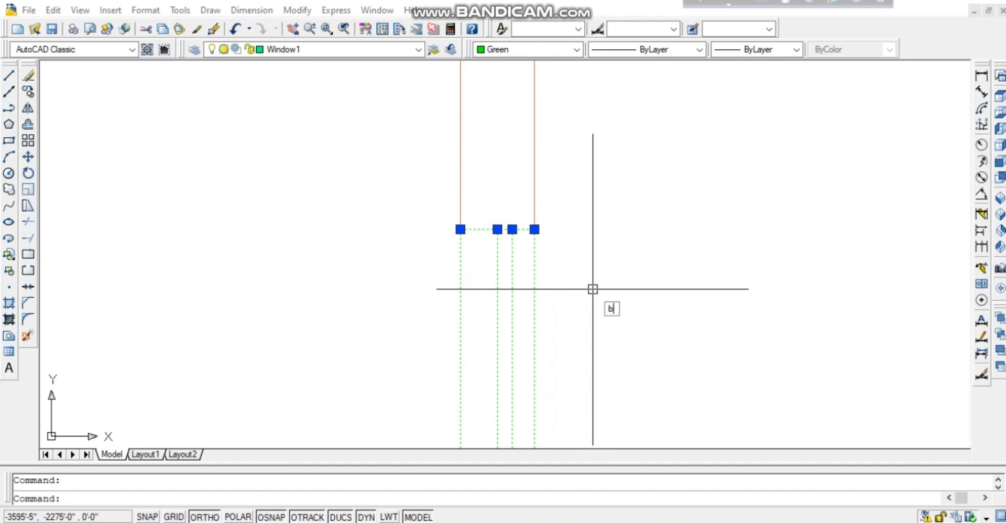
pyautogui.press('Return')
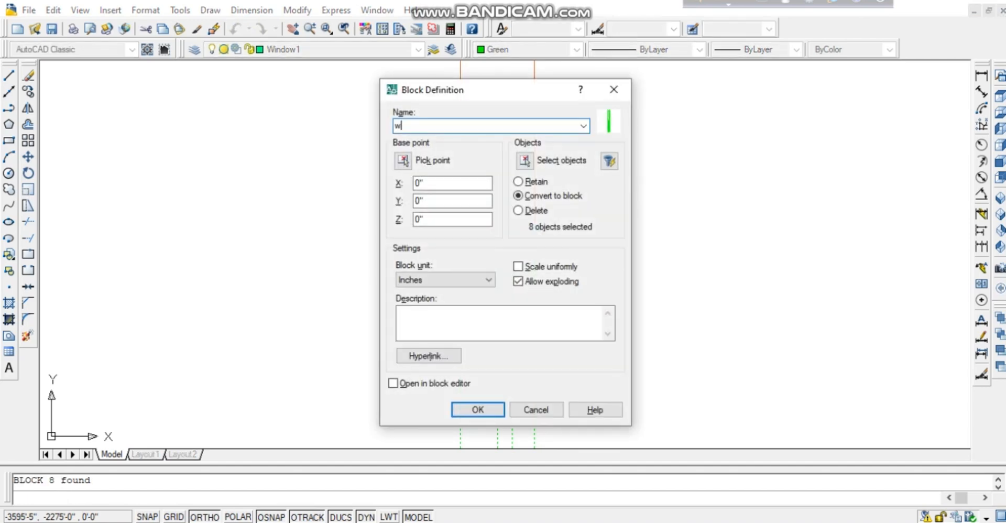
pyautogui.press('Return')
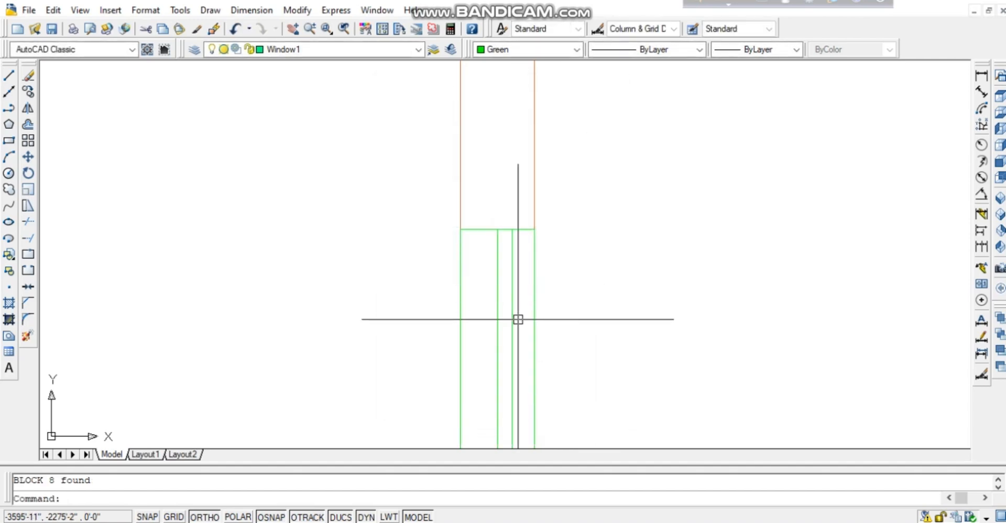
# Zoom out to show the right wall and its rooms.
pyautogui.click(505, 326)
pyautogui.press('Escape')
pyautogui.press('Escape')
pyautogui.scroll(-2, 500, 373)
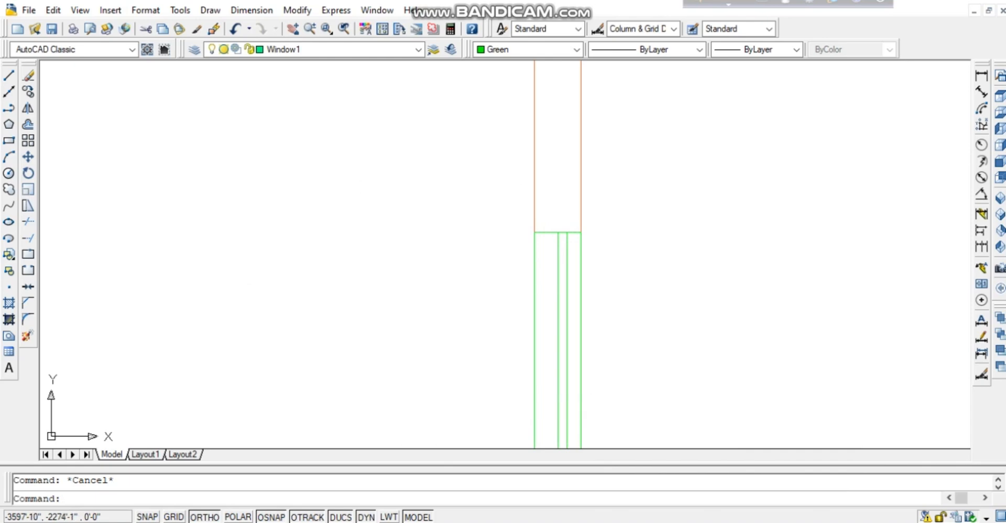
pyautogui.rightClick(353, 164)
pyautogui.click(386, 350)
pyautogui.moveTo(387, 325); pyautogui.dragTo(386, 409)
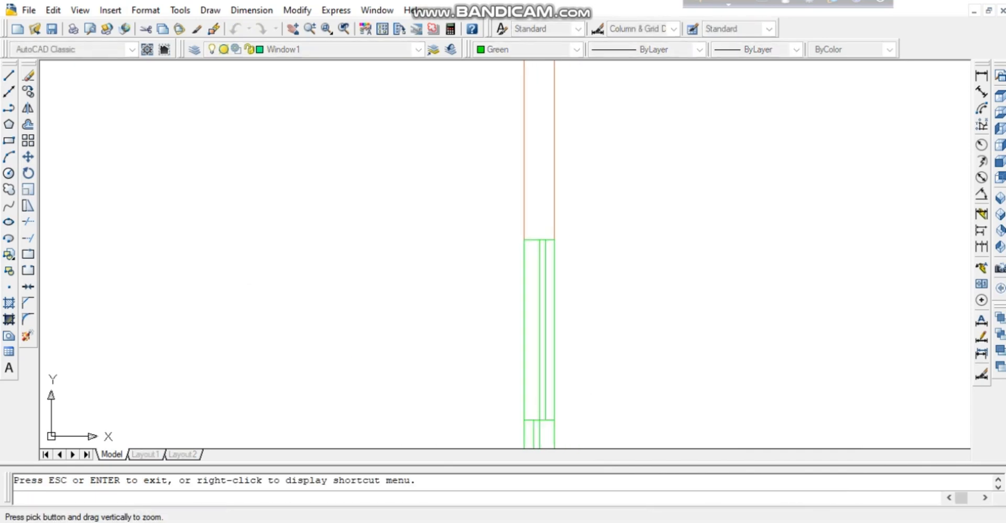
pyautogui.moveTo(387, 220); pyautogui.dragTo(386, 398)
pyautogui.moveTo(386, 399); pyautogui.dragTo(431, 242, button='middle')
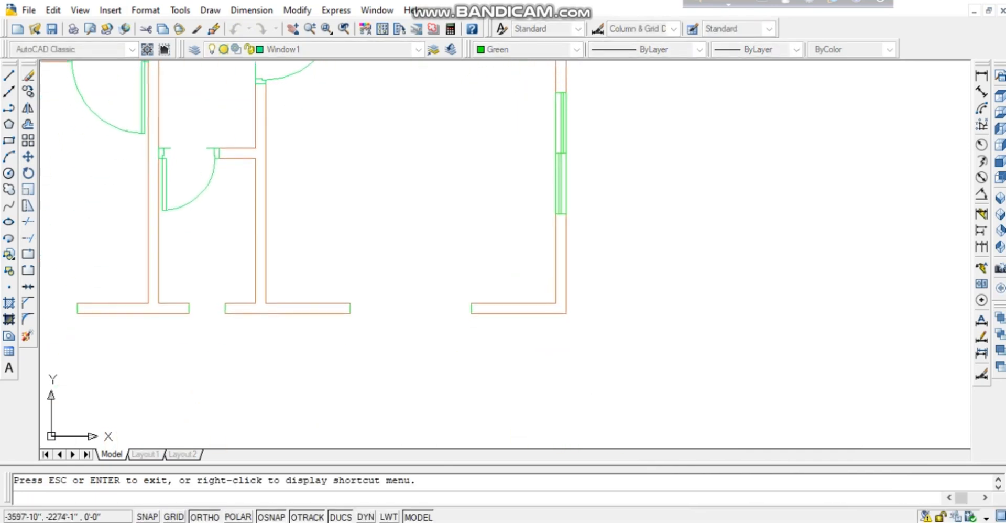
pyautogui.press('Escape')
# Copy the right-wall window block to the bottom wall corner.
pyautogui.click(608, 137)
pyautogui.click(275, 245)
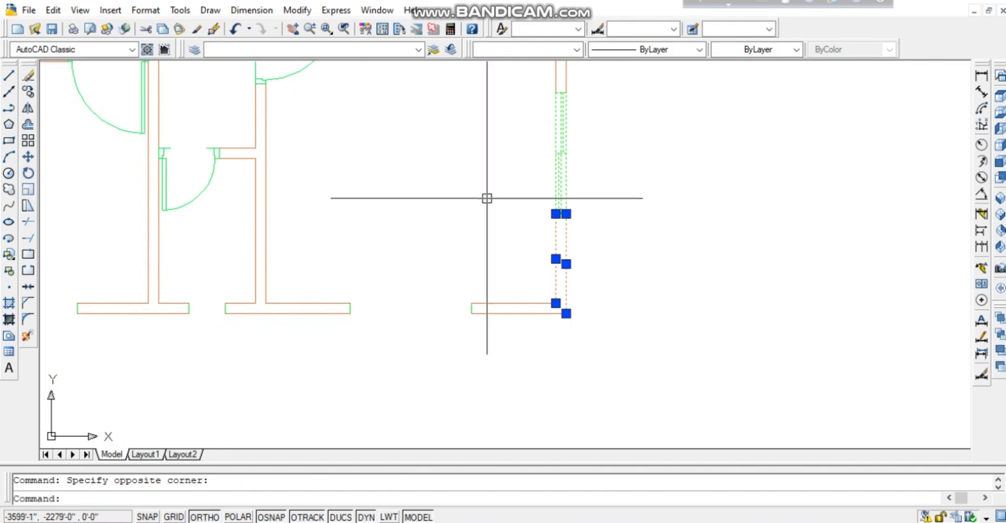
pyautogui.press('Escape')
pyautogui.click(599, 147)
pyautogui.click(513, 161)
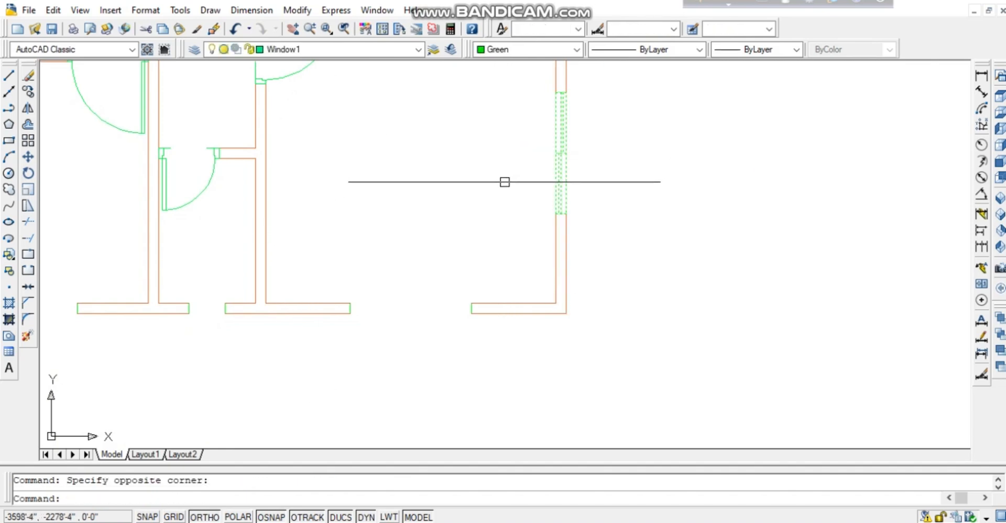
pyautogui.write('co')
pyautogui.press('Return')
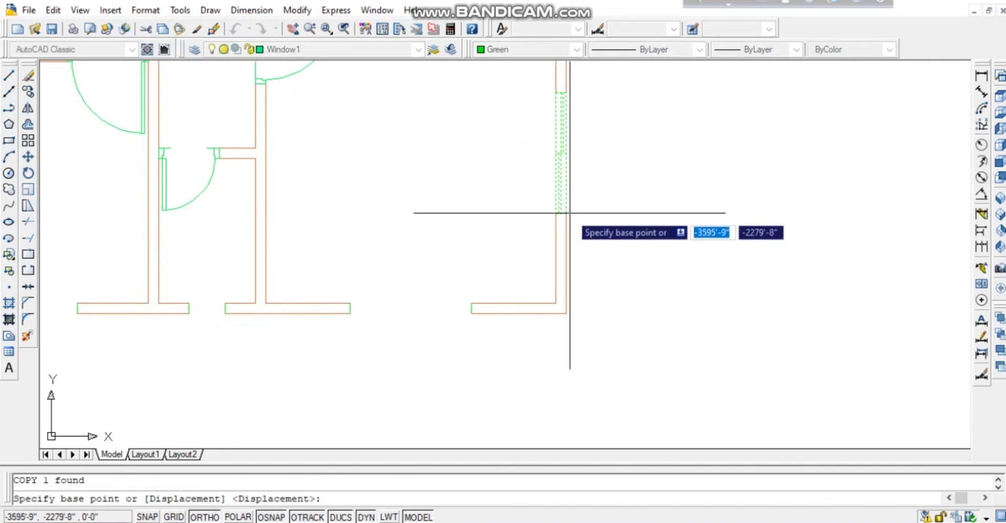
pyautogui.click(566, 214)
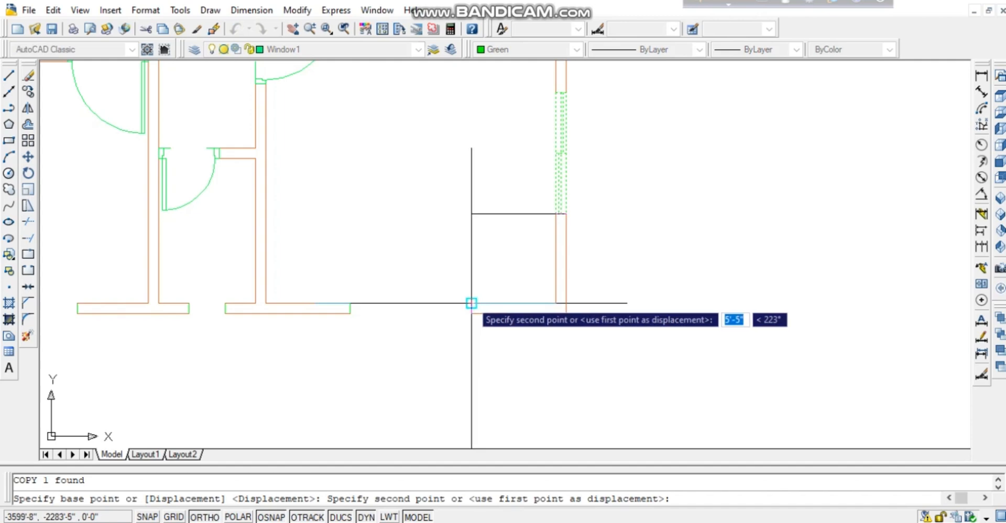
pyautogui.click(472, 303)
pyautogui.press('Return')
# Rotate the window copy 90° about the wall corner so it lies horizontally.
pyautogui.click(467, 270)
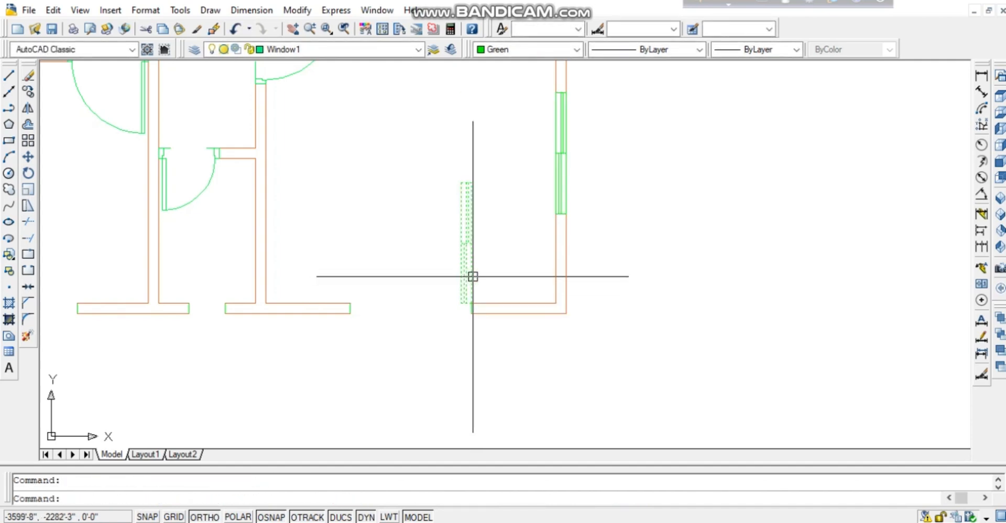
pyautogui.write('ro')
pyautogui.press('Return')
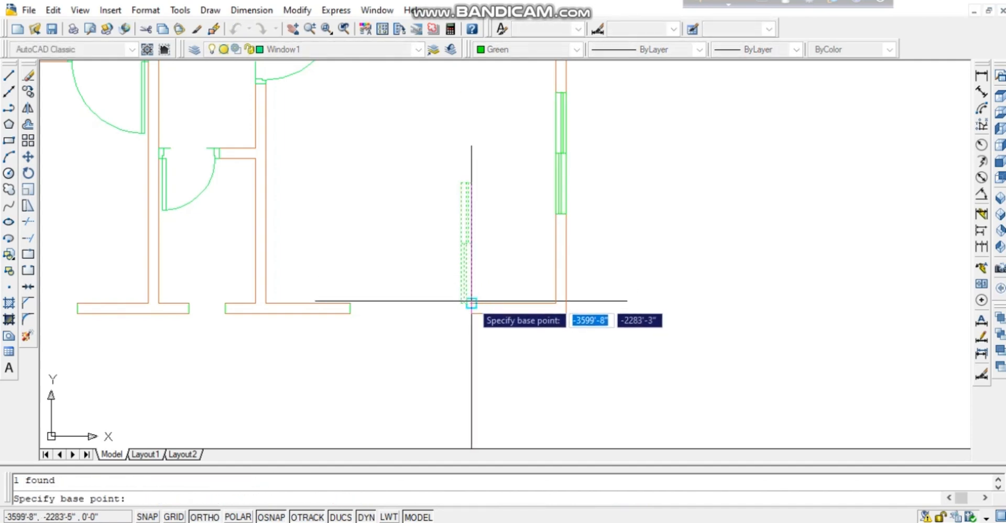
pyautogui.click(471, 303)
pyautogui.click(503, 259)
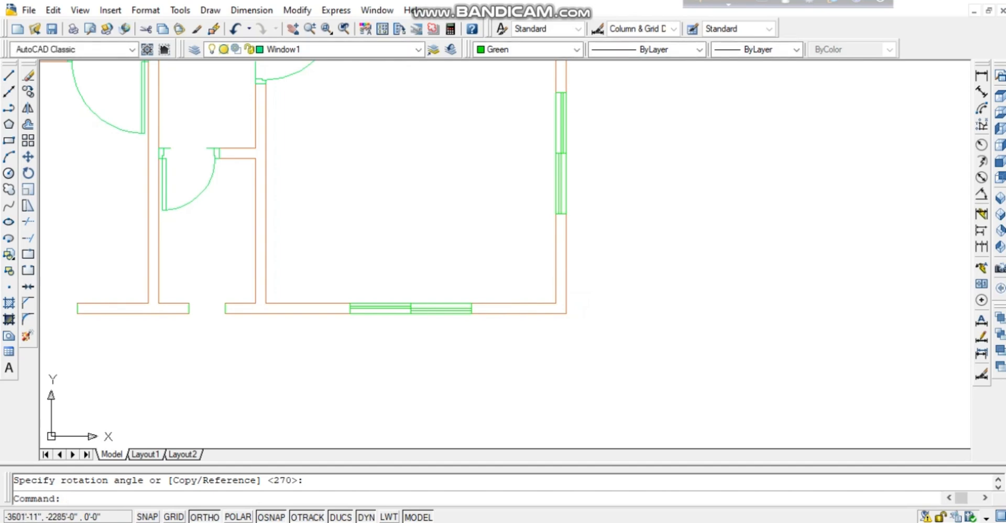
# Copy the horizontal bottom-wall window into the next bottom-wall opening.
pyautogui.moveTo(406, 364); pyautogui.dragTo(716, 336, button='middle')
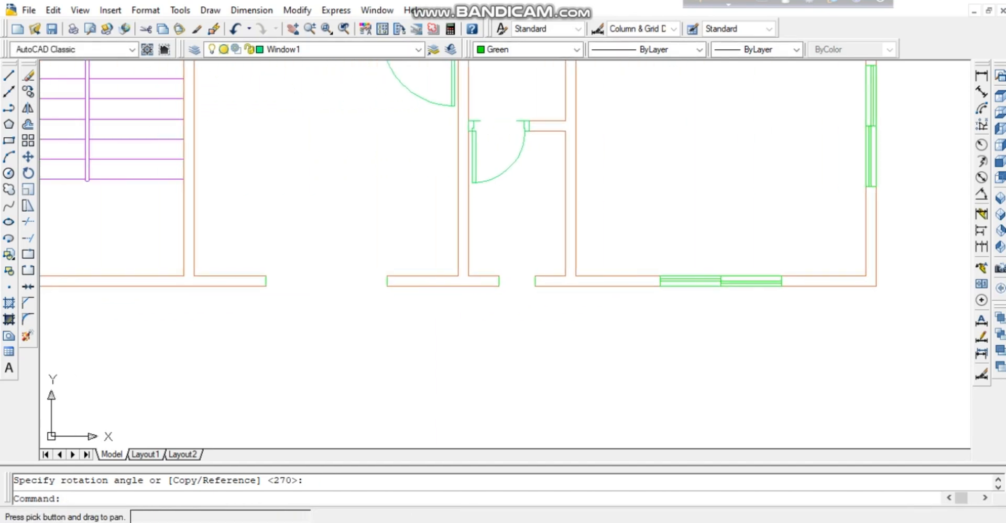
pyautogui.moveTo(738, 267); pyautogui.dragTo(721, 337)
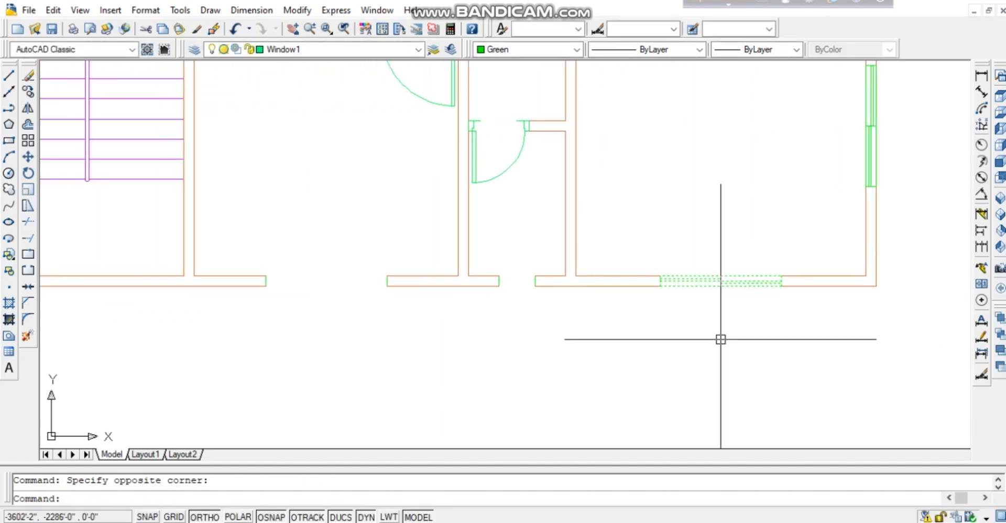
pyautogui.press('Return')
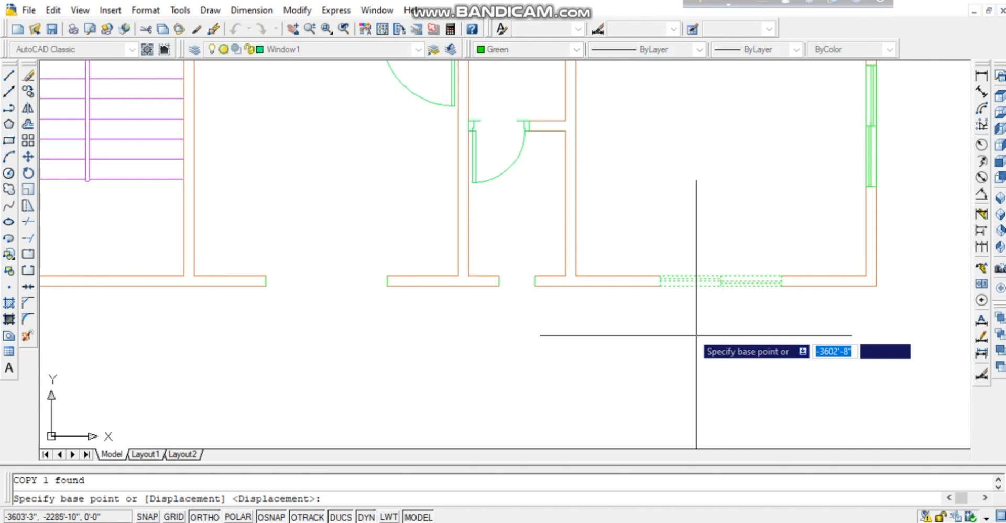
pyautogui.click(660, 286)
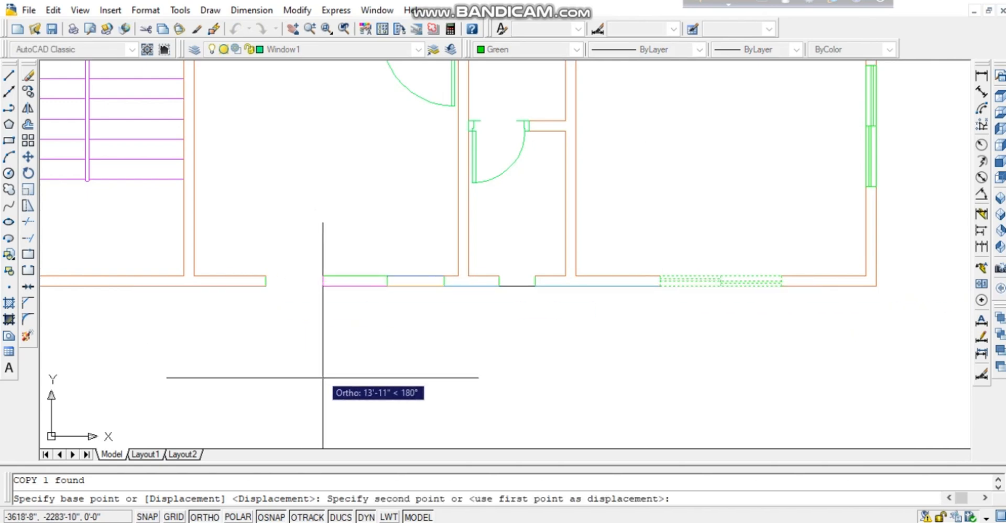
pyautogui.click(265, 285)
pyautogui.press('Escape')
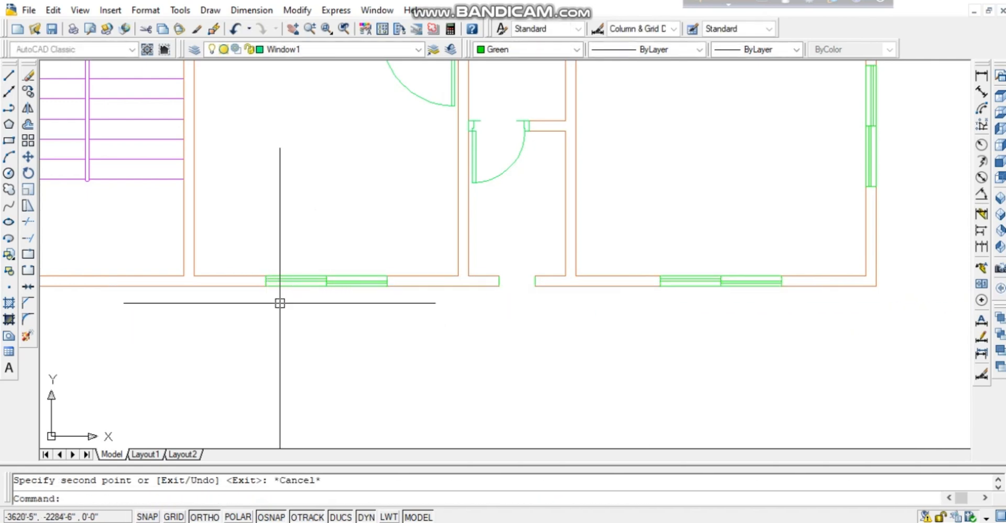
# Pan and zoom to frame the empty gap between the two lower rooms.
pyautogui.scroll(-2, 257, 278)
pyautogui.scroll(1, 549, 258)
pyautogui.moveTo(548, 258); pyautogui.dragTo(663, 360, button='middle')
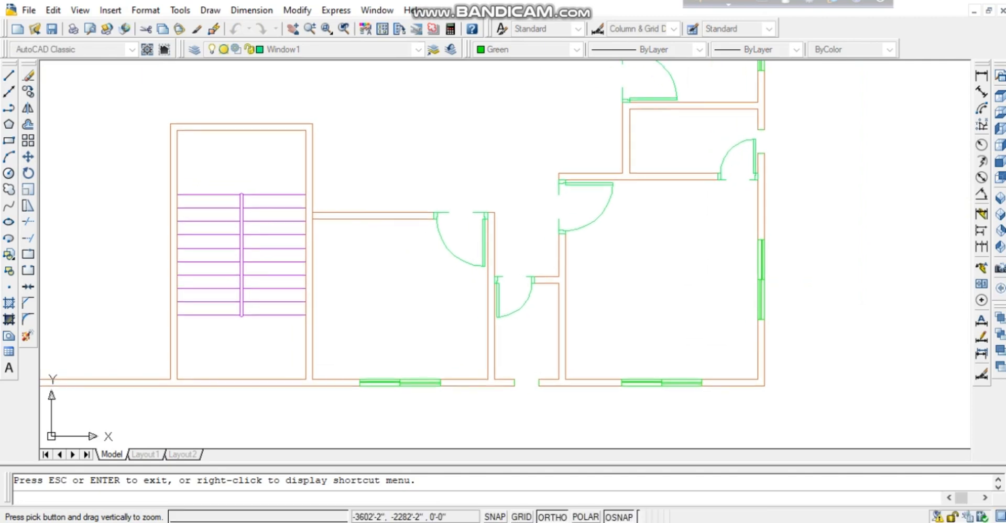
pyautogui.scroll(10, 656, 297)
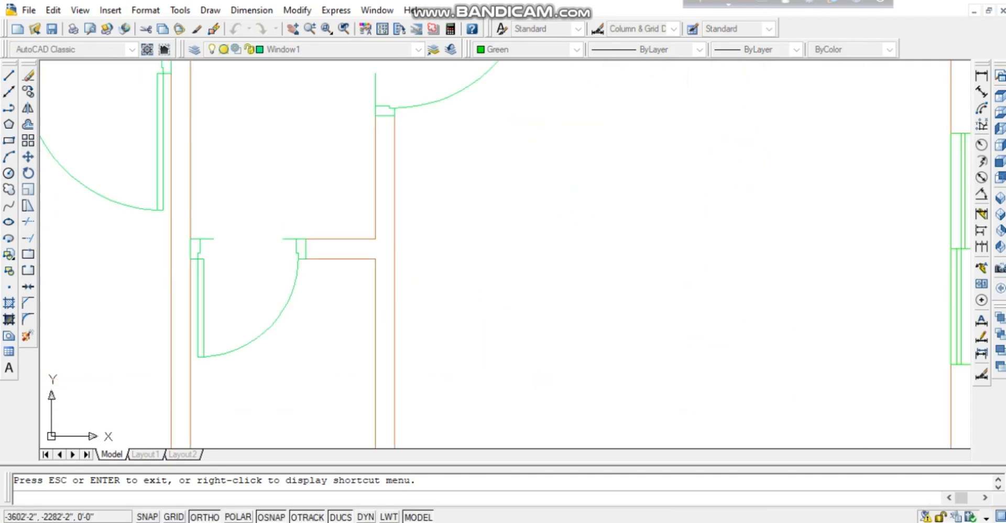
pyautogui.moveTo(510, 325); pyautogui.dragTo(746, 146, button='middle')
pyautogui.scroll(2, 746, 146)
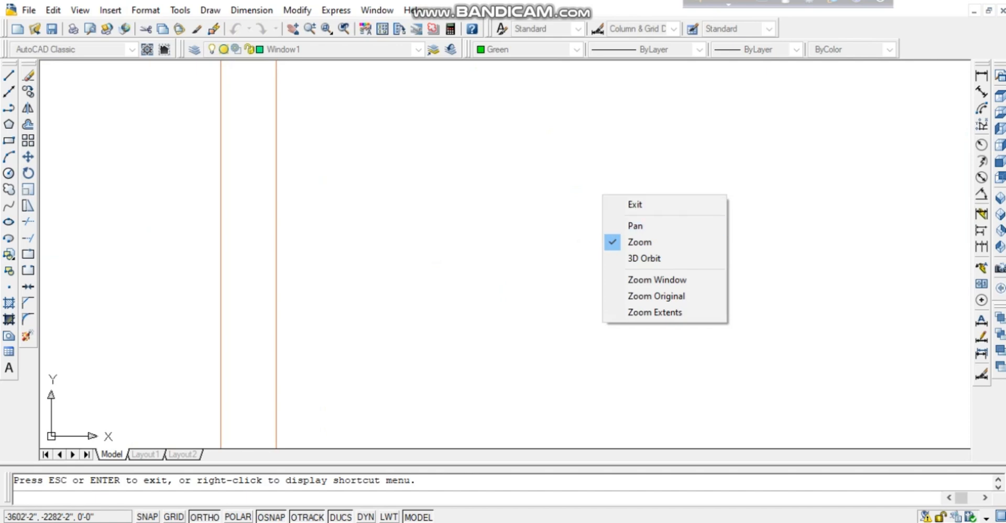
pyautogui.click(635, 205)
pyautogui.rightClick(607, 176)
pyautogui.click(629, 359)
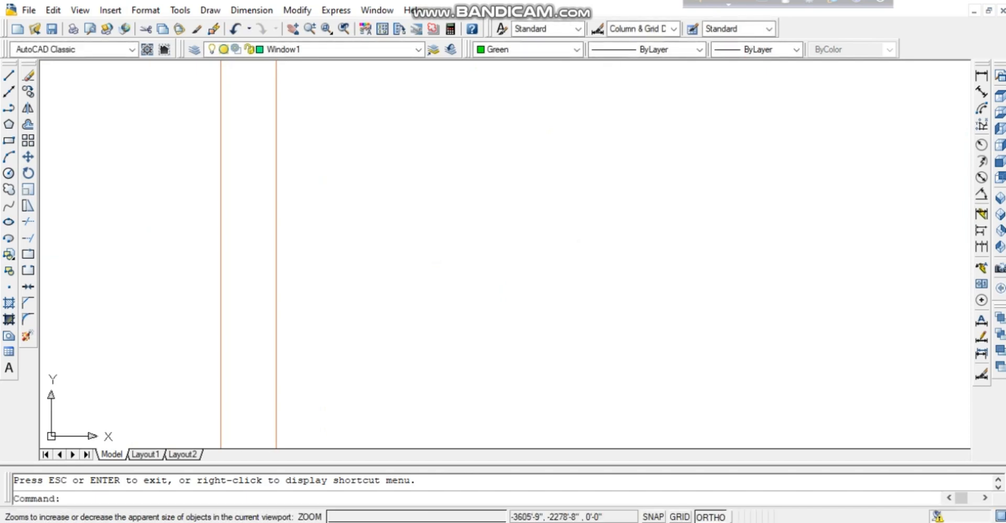
pyautogui.moveTo(624, 142); pyautogui.dragTo(624, 414)
pyautogui.moveTo(624, 414); pyautogui.dragTo(663, 313, button='middle')
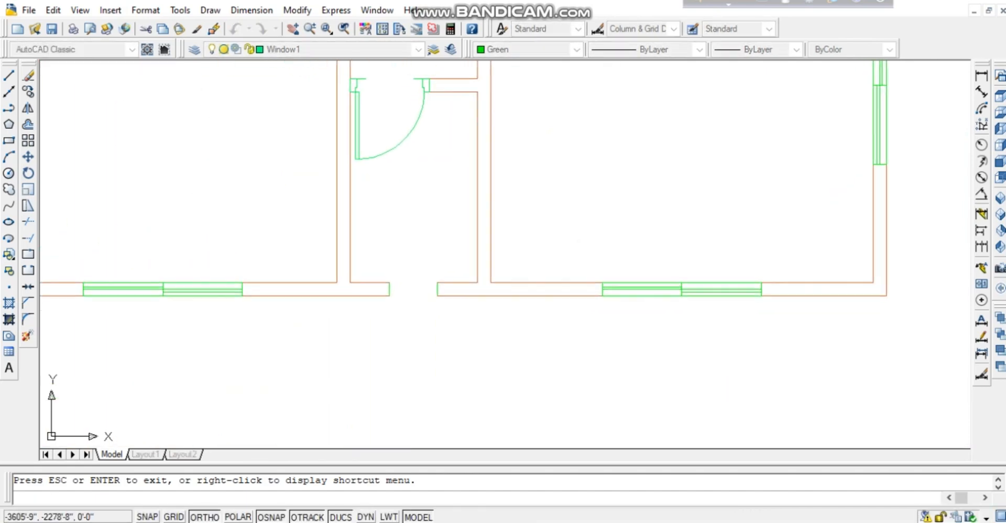
pyautogui.scroll(2, 553, 252)
pyautogui.press('Escape')
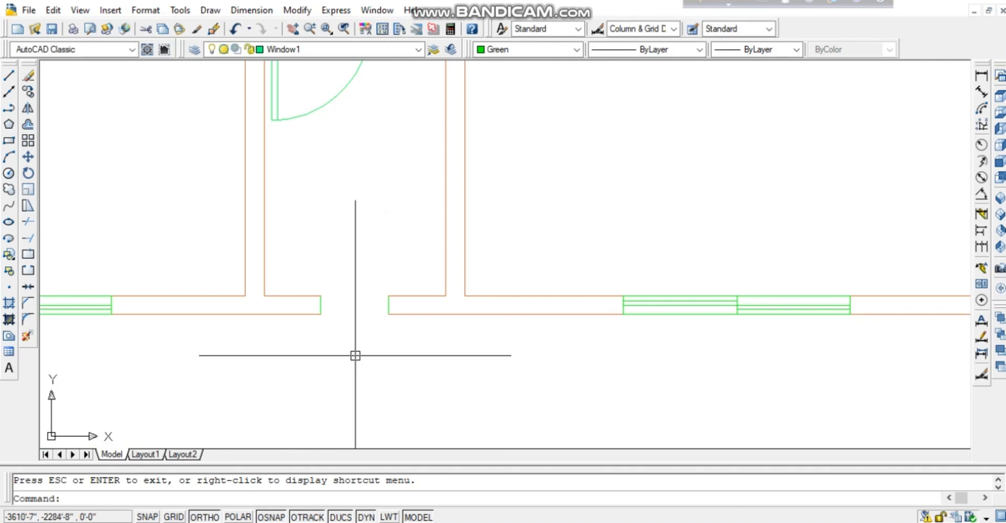
# Draw green lines closing off both ends of the wall opening.
pyautogui.write('l')
pyautogui.press('Return')
pyautogui.click(389, 315)
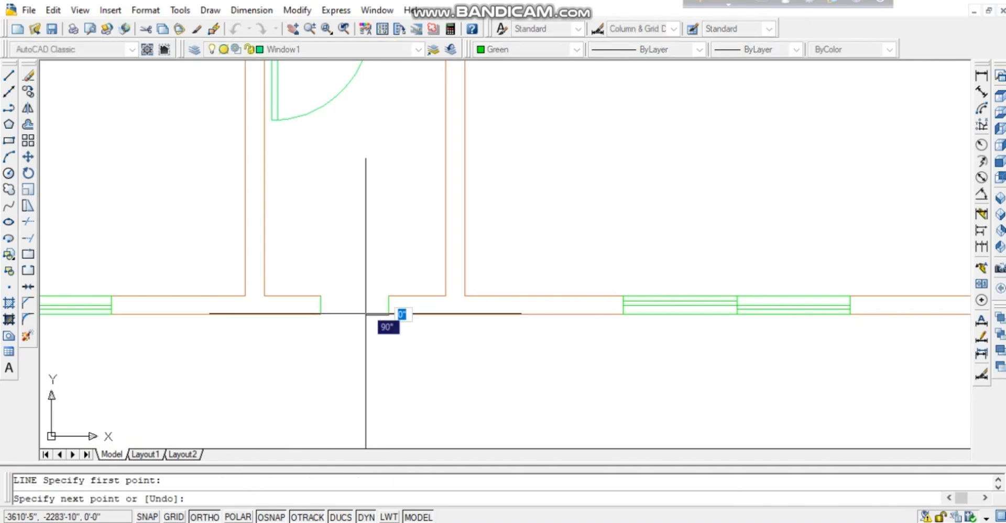
pyautogui.press('Return')
pyautogui.press('Return')
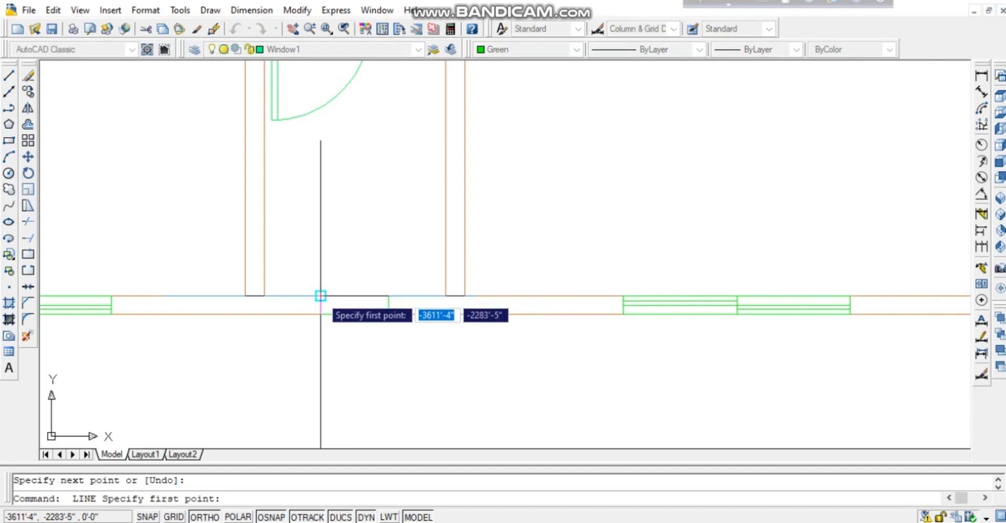
pyautogui.click(320, 296)
pyautogui.press('Return')
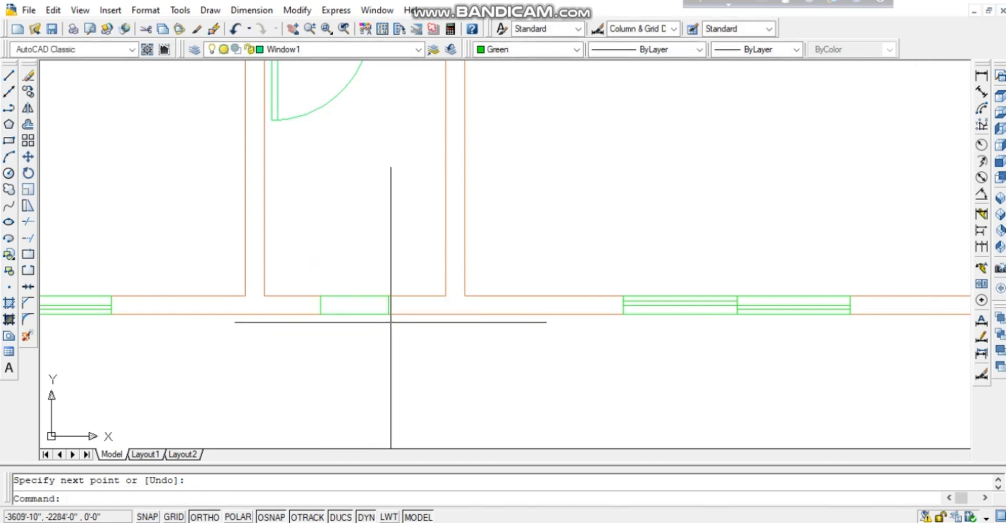
pyautogui.press('Return')
# Draw a line across the opening from midpoint to midpoint, then zoom in on it.
pyautogui.click(388, 305)
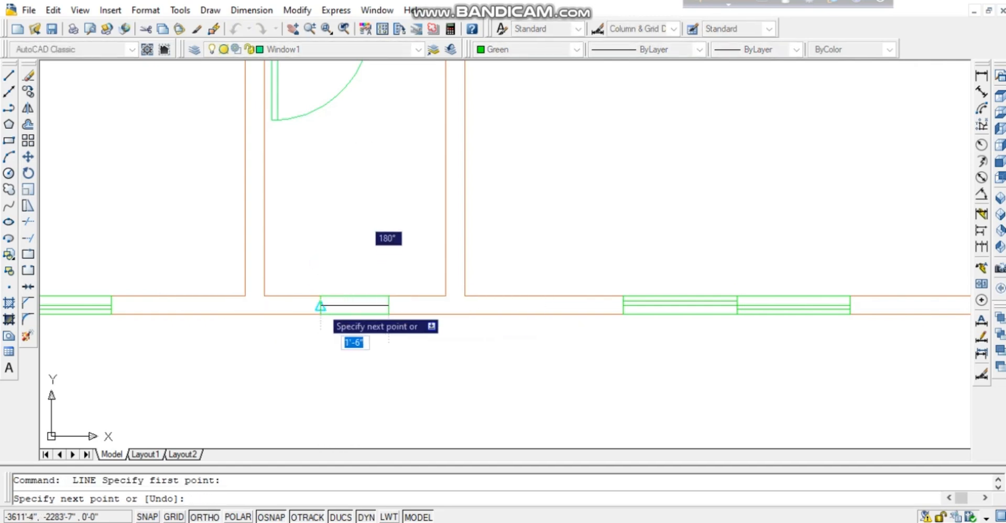
pyautogui.click(321, 305)
pyautogui.press('Return')
pyautogui.moveTo(506, 267); pyautogui.dragTo(502, 254, button='middle')
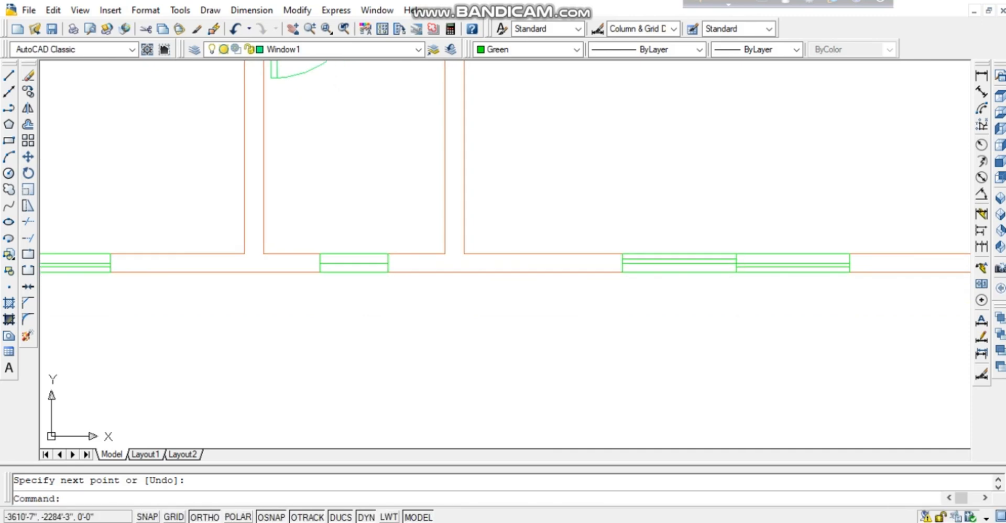
pyautogui.scroll(4, 352, 273)
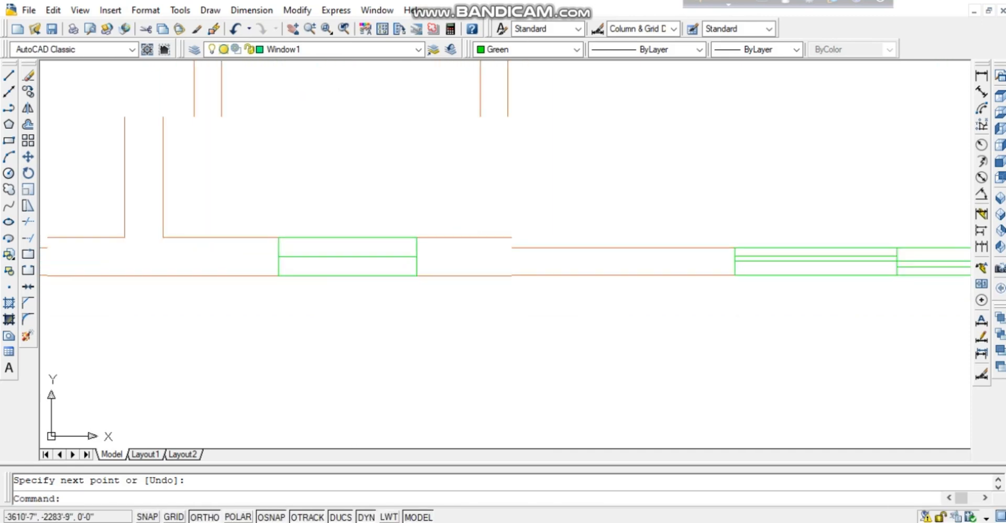
pyautogui.moveTo(370, 222); pyautogui.dragTo(407, 219, button='middle')
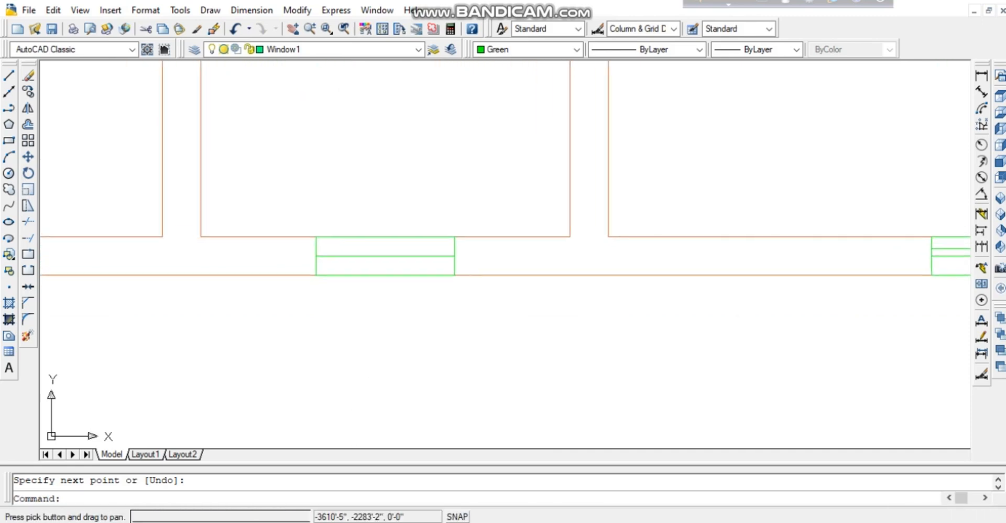
pyautogui.scroll(2, 407, 220)
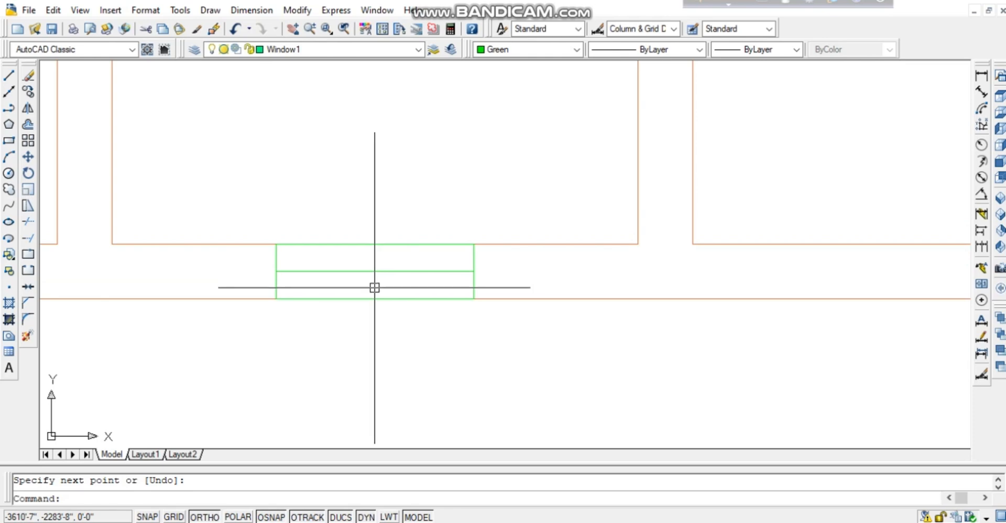
# Offset the middle glazing line 1 inch both up and down.
pyautogui.press('Return')
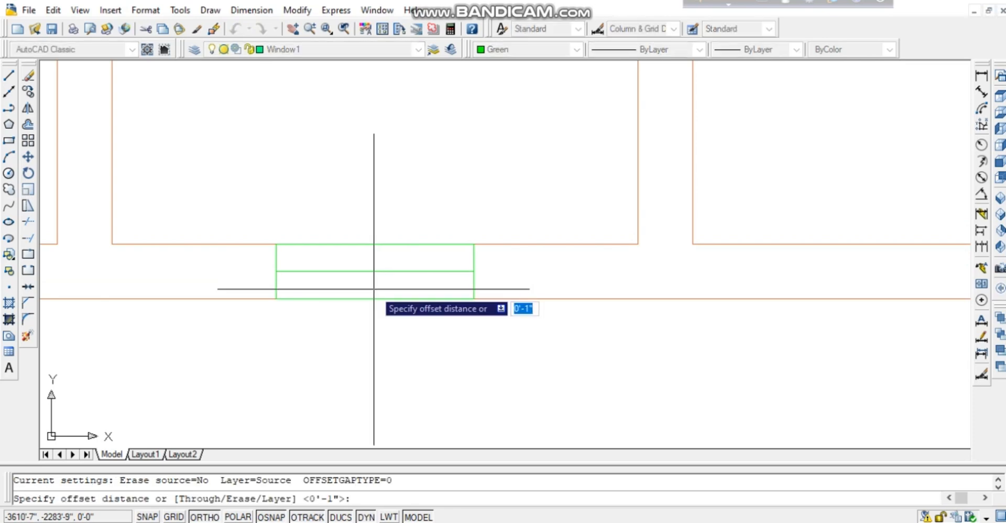
pyautogui.press('Return')
pyautogui.click(372, 271)
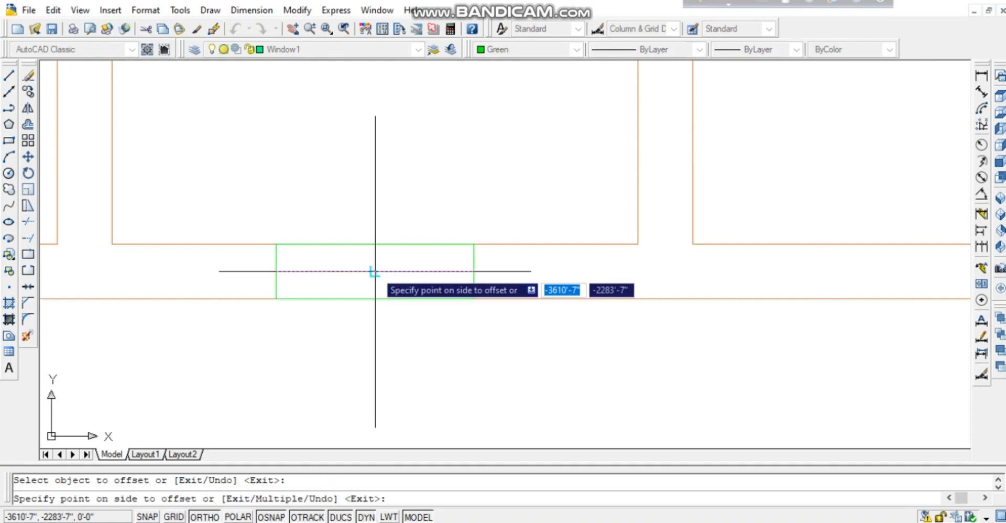
pyautogui.click(374, 265)
pyautogui.click(377, 271)
pyautogui.click(380, 286)
pyautogui.press('Return')
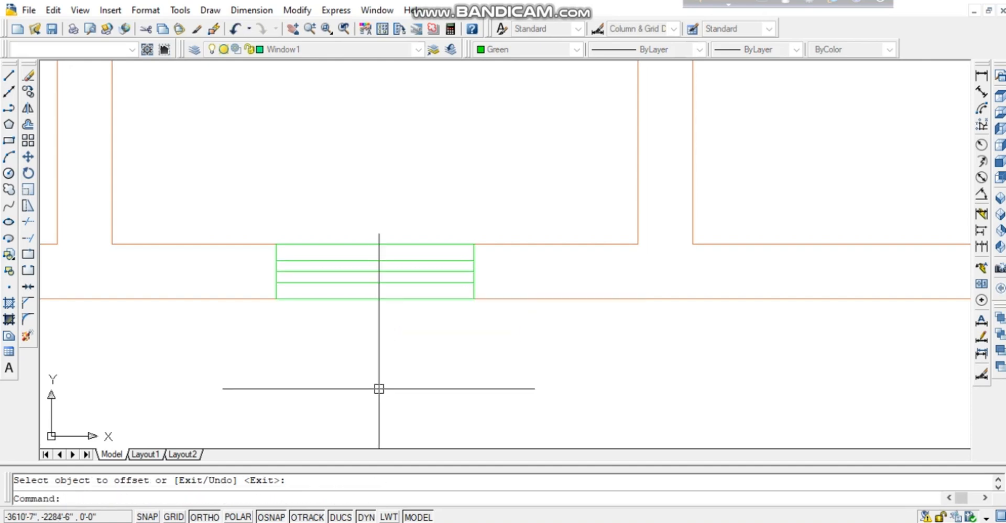
# Draw a short vertical line upward from the middle line's midpoint.
pyautogui.write('l')
pyautogui.press('Return')
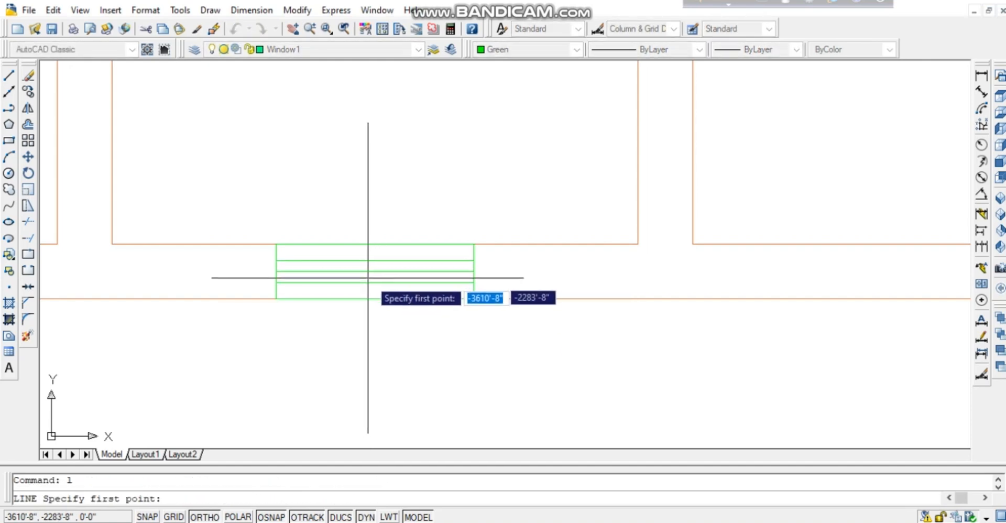
pyautogui.click(375, 282)
pyautogui.click(374, 259)
pyautogui.press('Return')
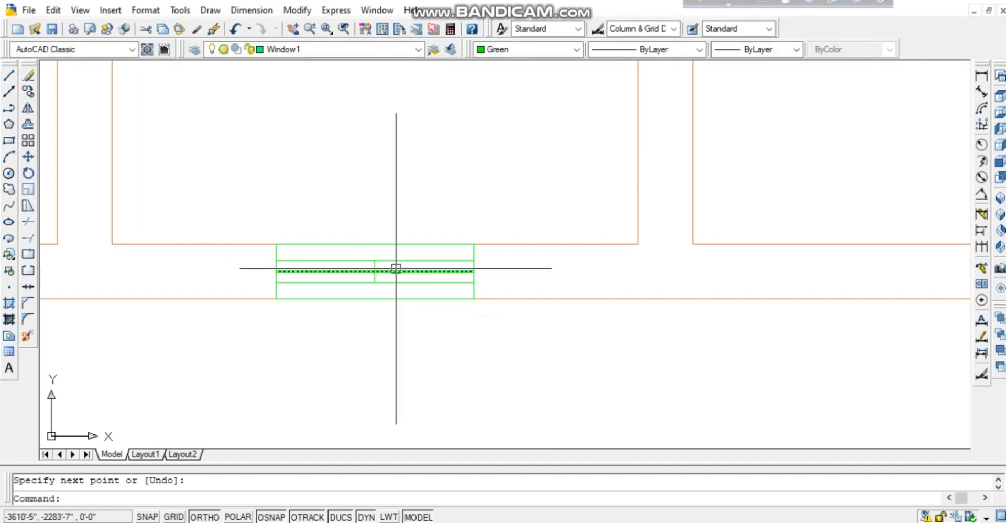
# Trim the upper inner line's right part and the lowest inner line's left part.
pyautogui.write('tr')
pyautogui.press('Return')
pyautogui.press('Return')
pyautogui.click(422, 261)
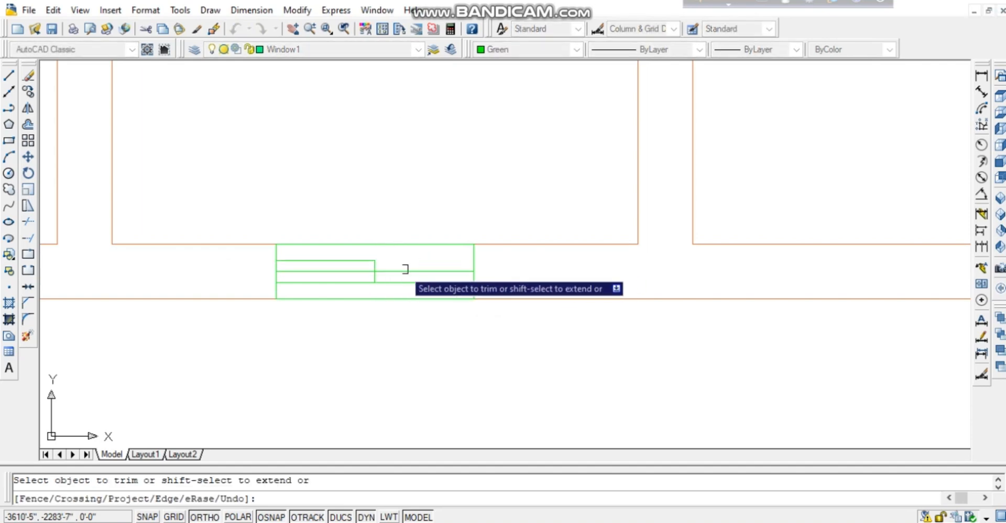
pyautogui.click(340, 284)
# Select the eight green lines of the central sliding window and save them as block w3.
pyautogui.press('Escape')
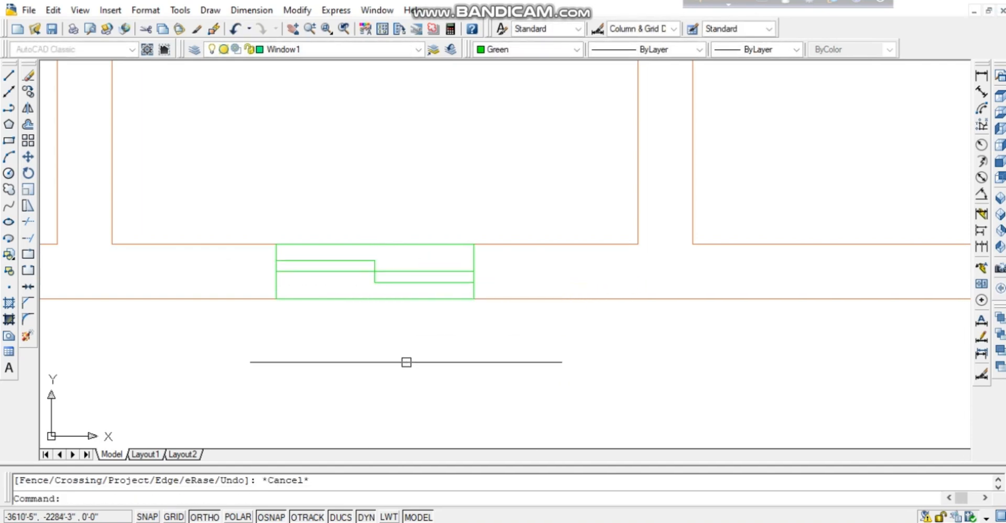
pyautogui.click(499, 271)
pyautogui.click(225, 253)
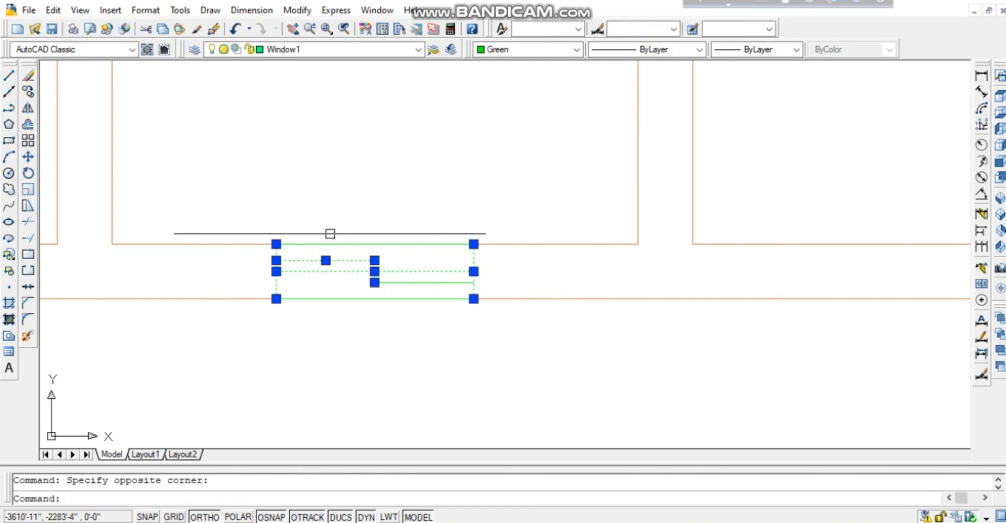
pyautogui.click(405, 198)
pyautogui.click(398, 287)
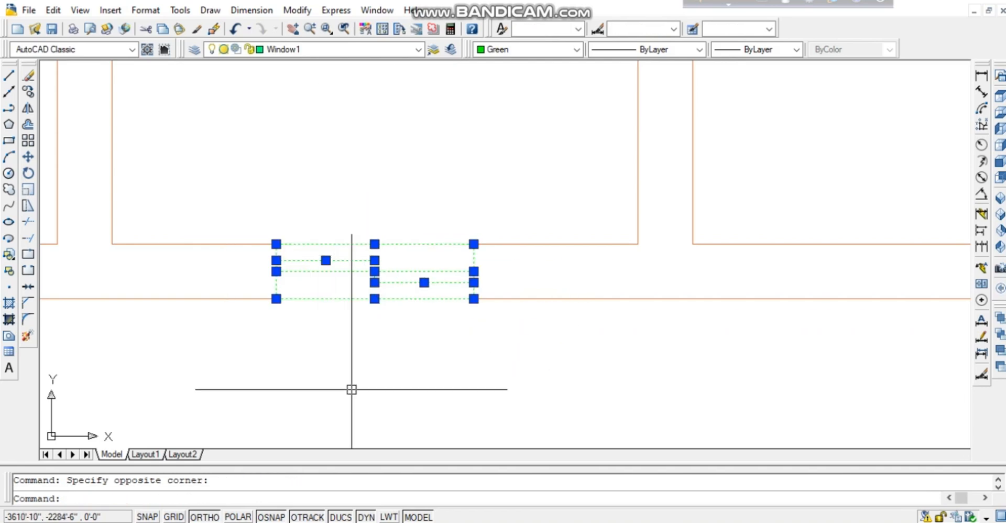
pyautogui.write('b')
pyautogui.press('Return')
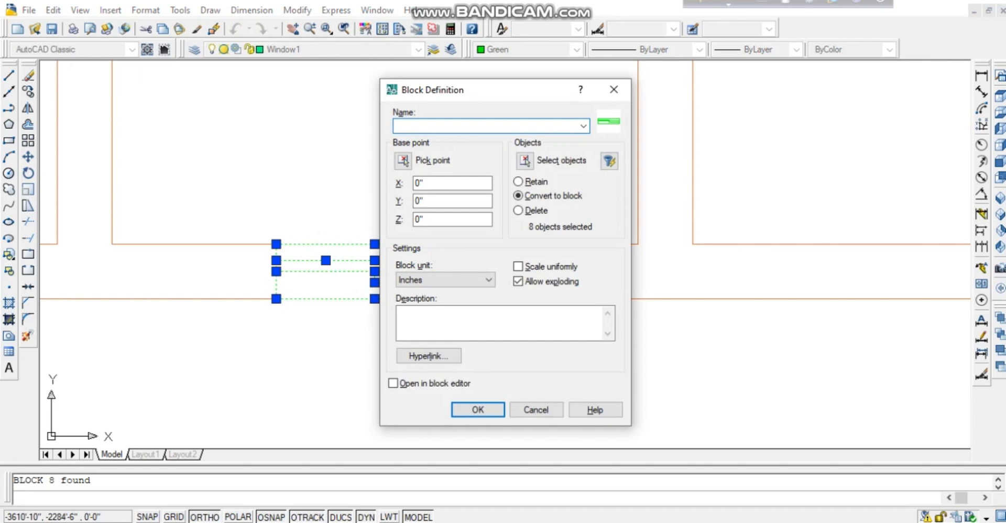
pyautogui.press('Return')
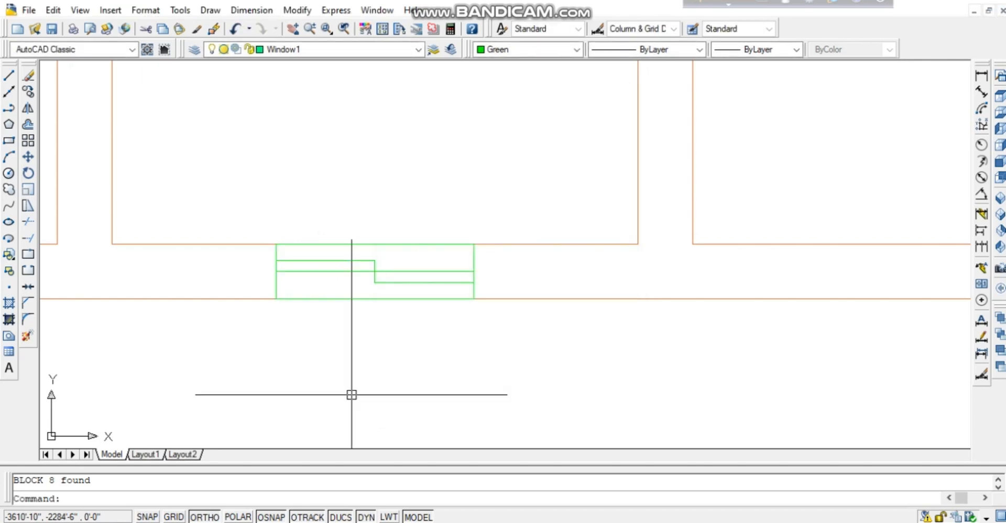
# Copy the w3 window block from its lower-right corner into another wall-corner opening.
pyautogui.click(428, 213)
pyautogui.click(322, 340)
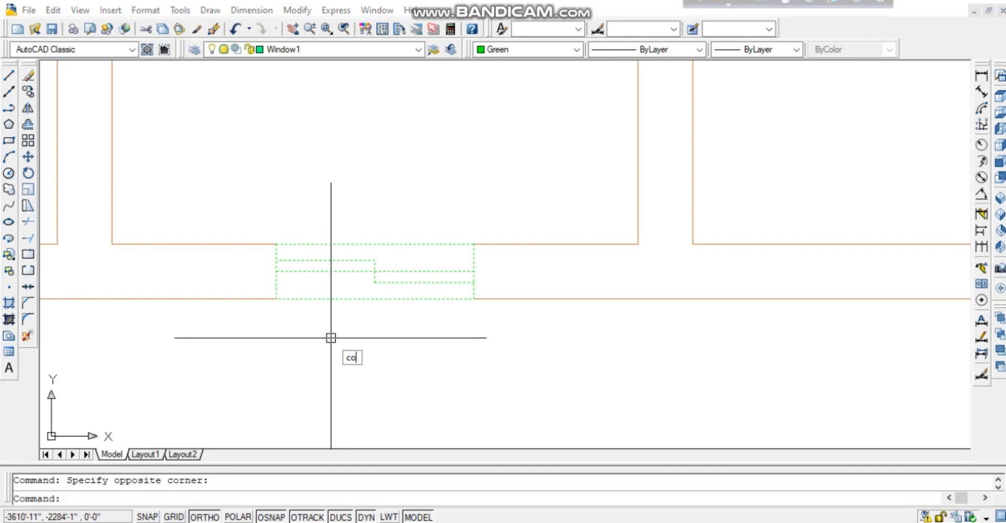
pyautogui.write('co')
pyautogui.press('Return')
pyautogui.click(473, 299)
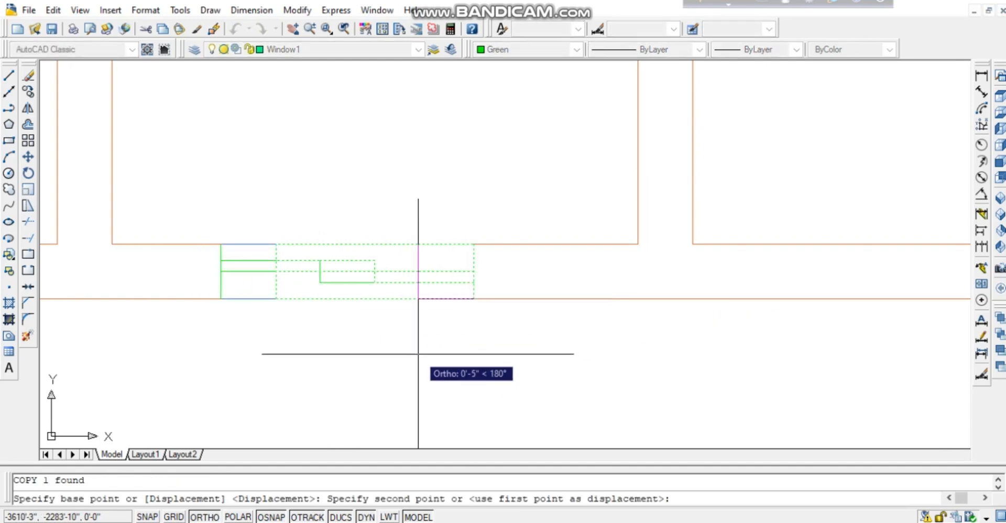
pyautogui.scroll(1, 418, 354)
pyautogui.moveTo(458, 331); pyautogui.dragTo(351, 424, button='middle')
pyautogui.scroll(-1, 451, 255)
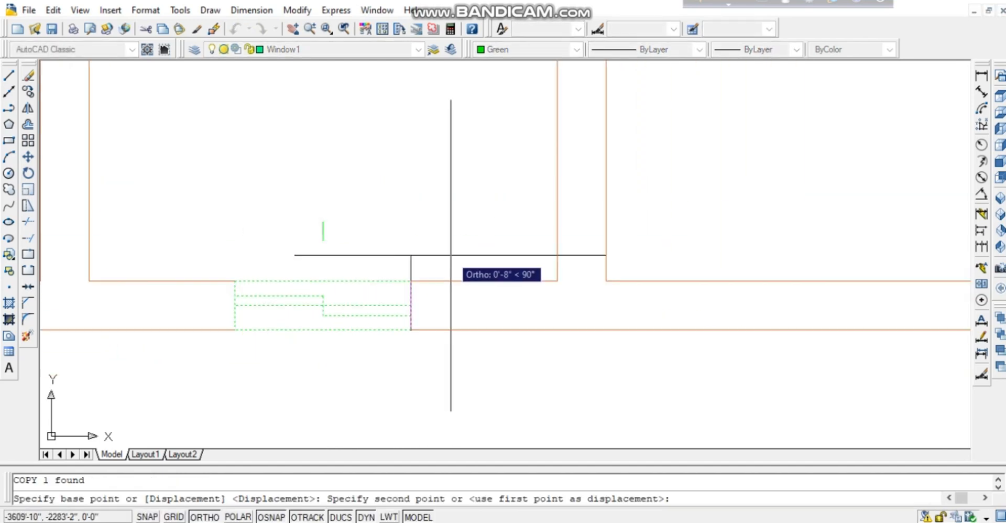
pyautogui.scroll(-2, 463, 267)
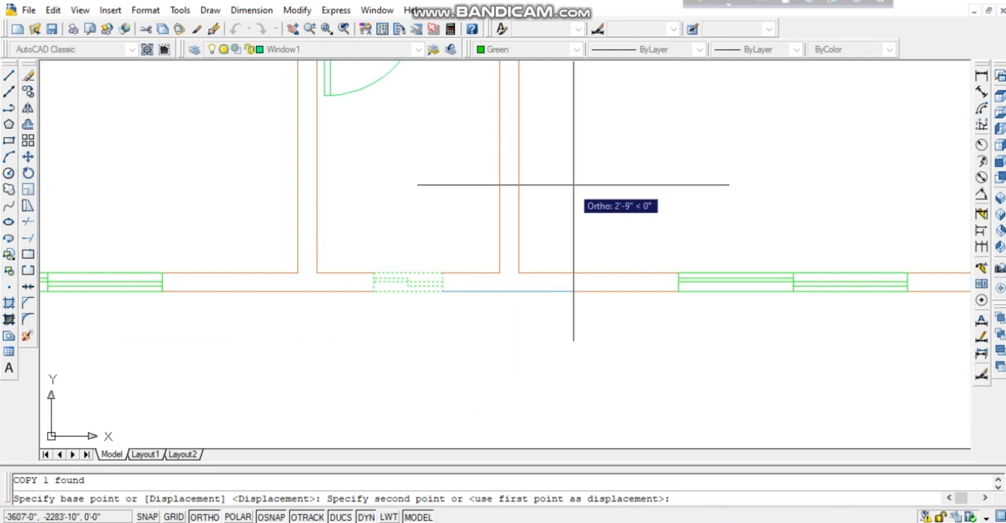
pyautogui.moveTo(639, 83); pyautogui.dragTo(262, 446, button='middle')
pyautogui.moveTo(516, 135); pyautogui.dragTo(391, 355, button='middle')
pyautogui.moveTo(471, 137); pyautogui.dragTo(384, 346, button='middle')
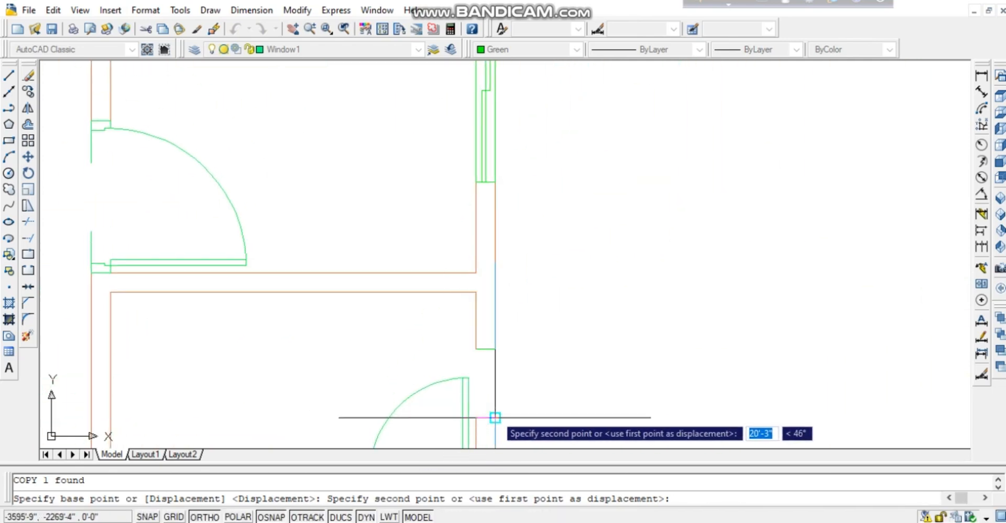
pyautogui.click(495, 418)
# Place another window copy in the upper wall opening beside the door, ending the copy.
pyautogui.moveTo(512, 241); pyautogui.dragTo(482, 404, button='middle')
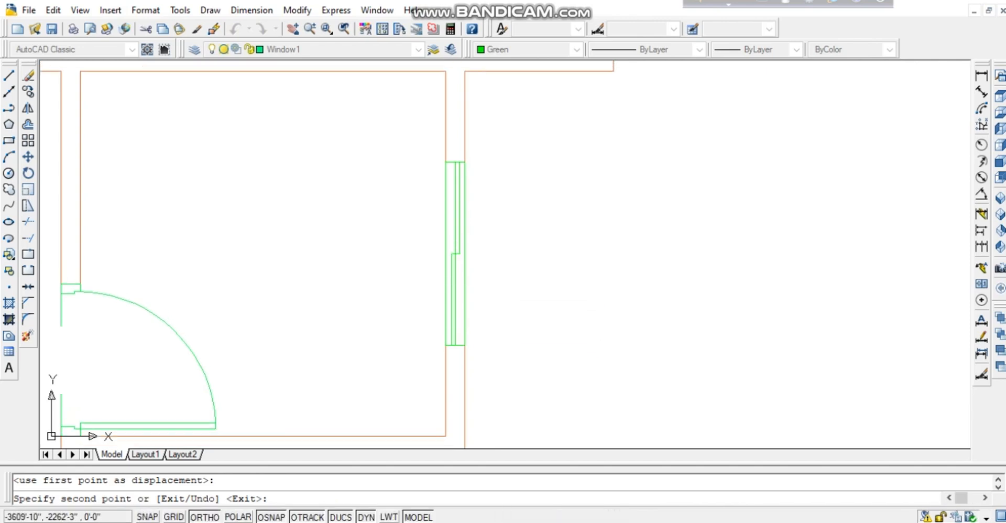
pyautogui.moveTo(412, 155); pyautogui.dragTo(470, 346, button='middle')
pyautogui.moveTo(346, 128); pyautogui.dragTo(465, 339, button='middle')
pyautogui.moveTo(325, 86)
pyautogui.mouseDown(button='middle')
pyautogui.moveTo(385, 275)
pyautogui.moveTo(407, 297)
pyautogui.mouseUp(button='middle')
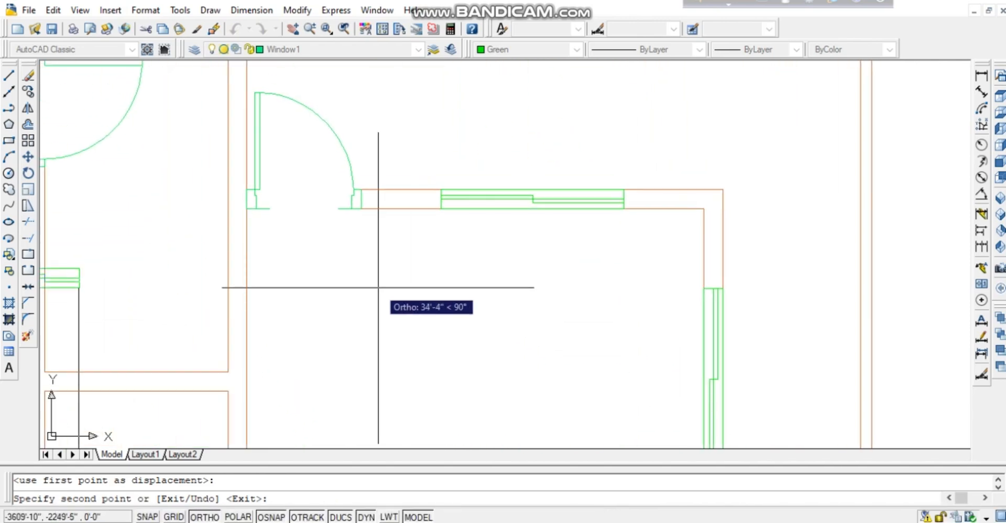
pyautogui.moveTo(241, 114); pyautogui.dragTo(493, 291, button='middle')
pyautogui.click(423, 228)
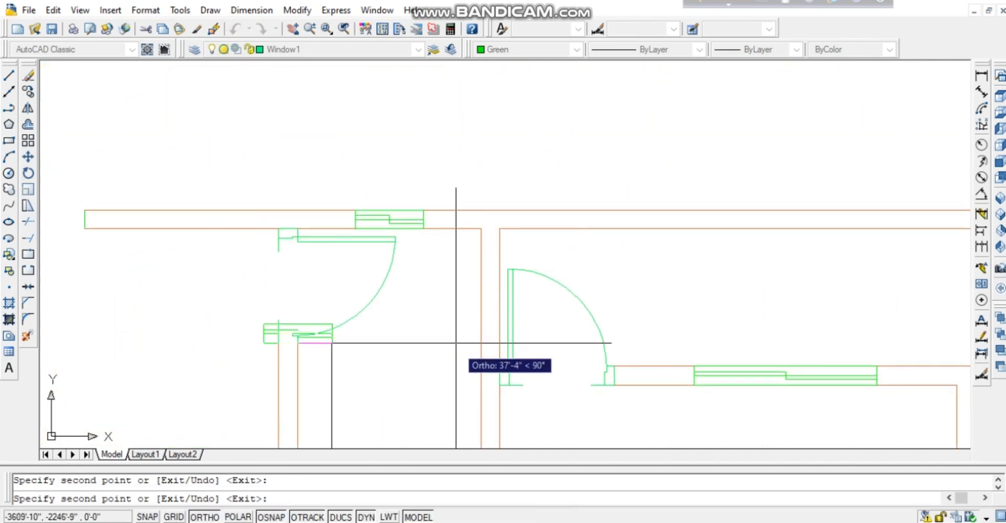
pyautogui.moveTo(459, 411); pyautogui.dragTo(283, 184, button='middle')
pyautogui.moveTo(420, 354)
pyautogui.mouseDown(button='middle')
pyautogui.moveTo(305, 238)
pyautogui.moveTo(243, 91)
pyautogui.mouseUp(button='middle')
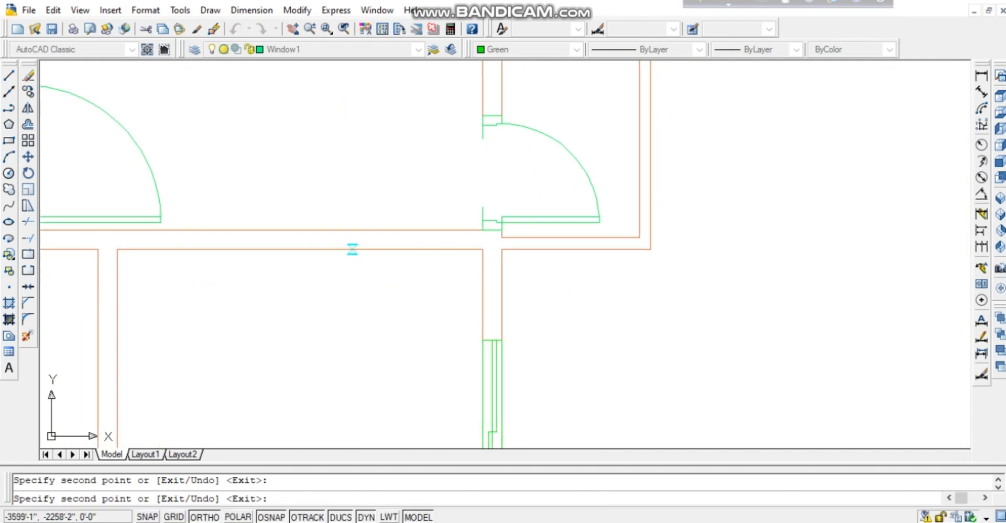
pyautogui.moveTo(370, 415); pyautogui.dragTo(427, 286, button='middle')
pyautogui.press('Escape')
pyautogui.moveTo(512, 387); pyautogui.dragTo(454, 145, button='middle')
pyautogui.moveTo(463, 375); pyautogui.dragTo(435, 178, button='middle')
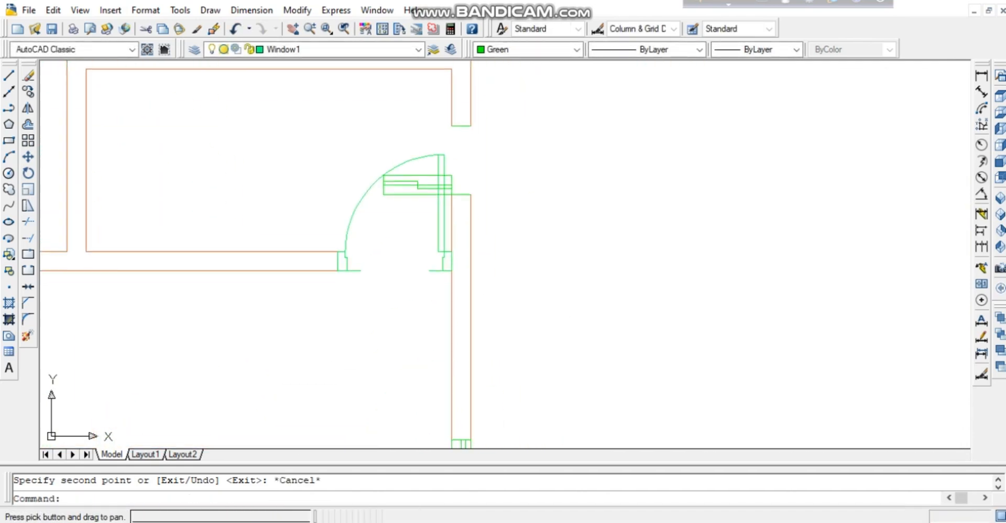
pyautogui.moveTo(521, 299); pyautogui.dragTo(519, 276, button='middle')
# Rotate the window block above the door 90° about the wall corner to sit vertically.
pyautogui.click(409, 154)
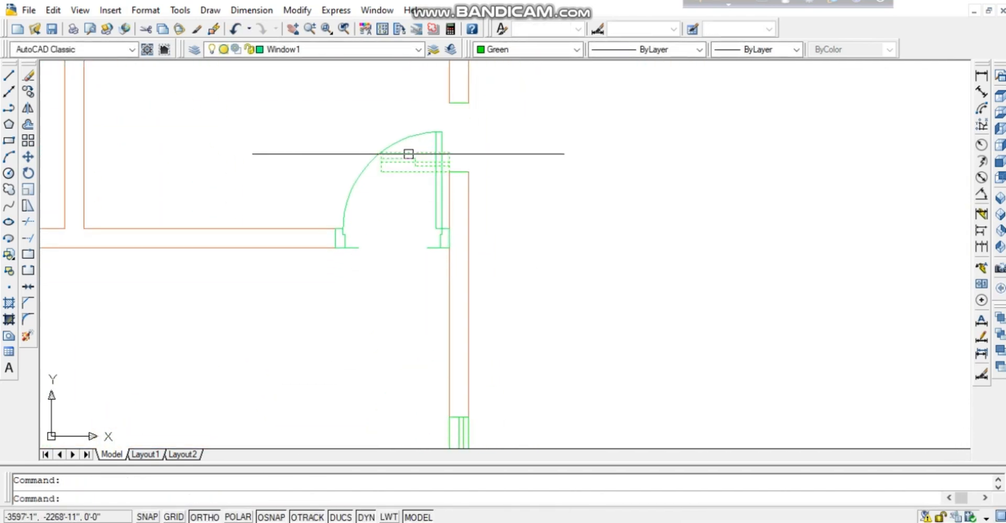
pyautogui.write('ro')
pyautogui.press('Return')
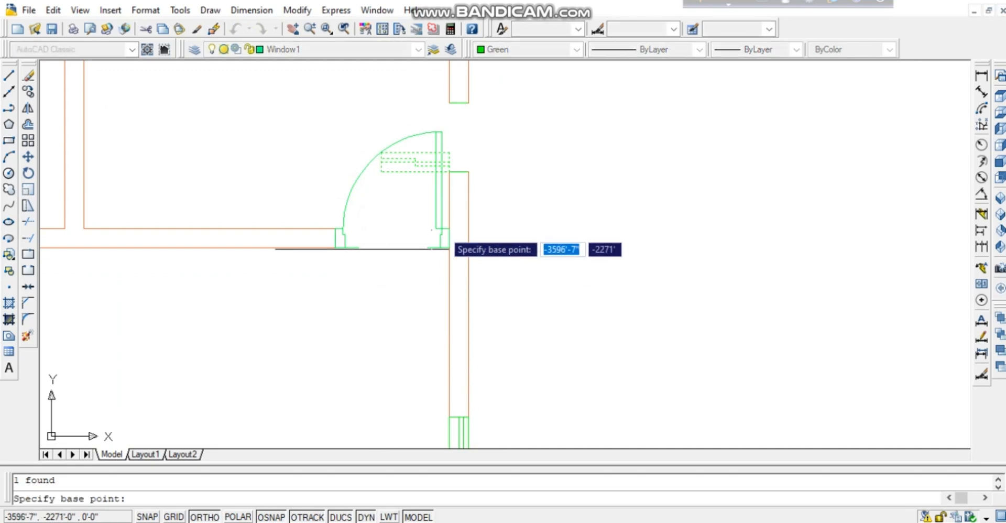
pyautogui.click(449, 172)
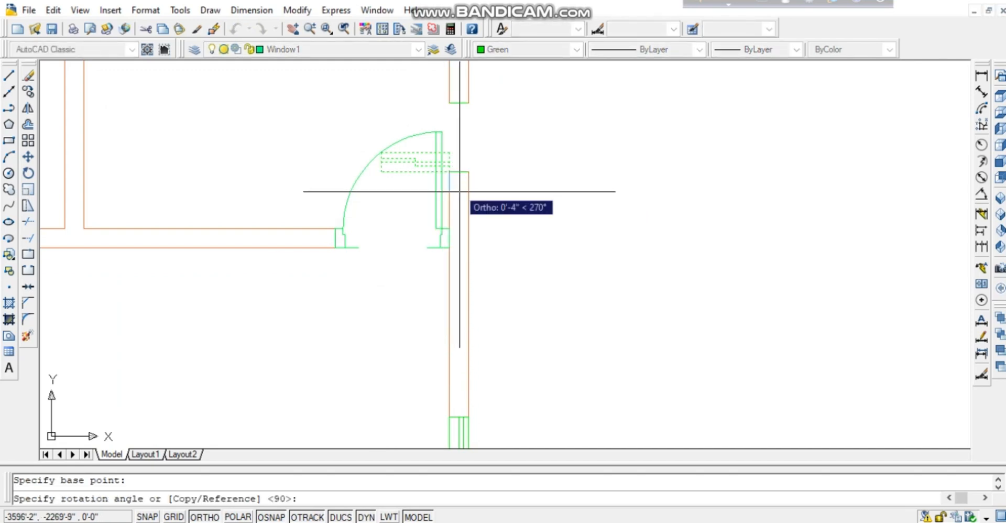
pyautogui.click(450, 281)
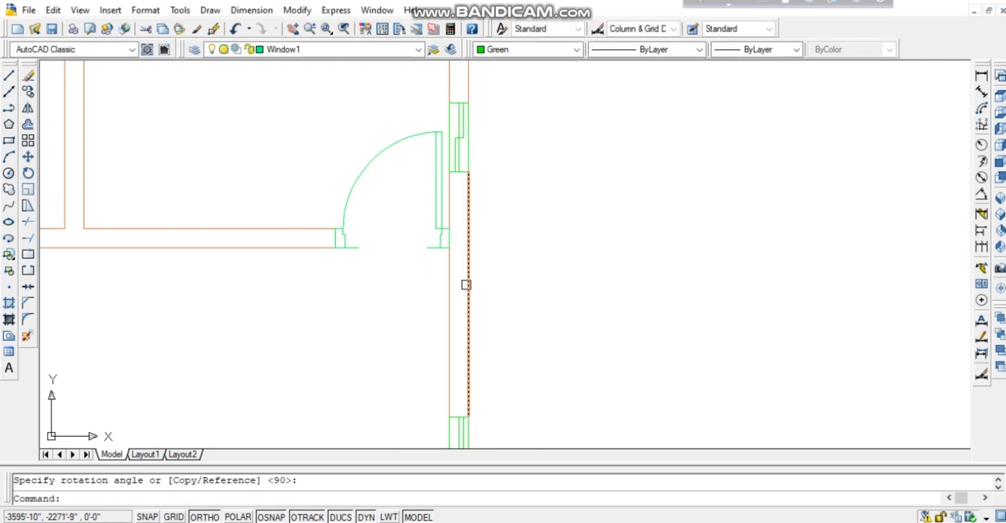
pyautogui.press('Escape')
# Pan around the plan to review the loose doors, upper rooms and bottom windows.
pyautogui.moveTo(288, 333); pyautogui.dragTo(563, 256, button='middle')
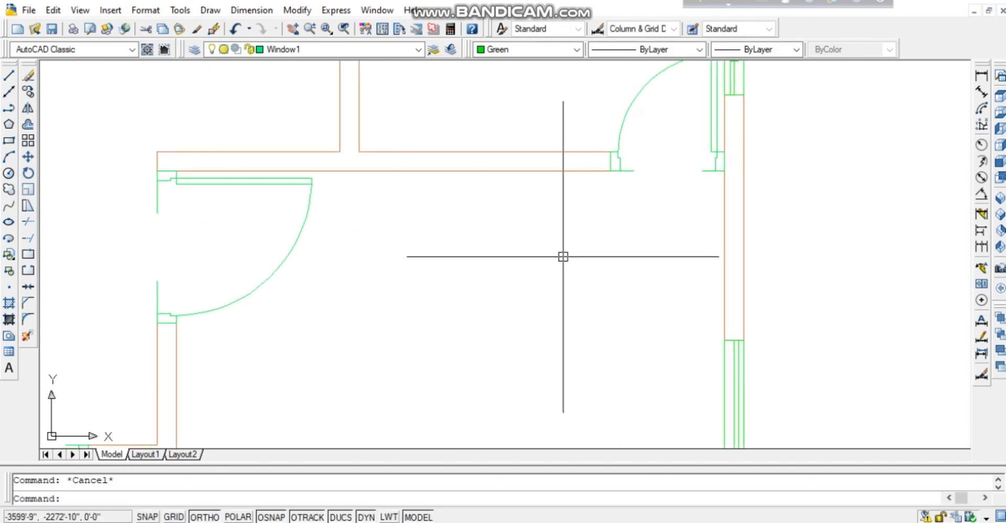
pyautogui.scroll(-4, 609, 264)
pyautogui.moveTo(519, 341); pyautogui.dragTo(644, 311, button='middle')
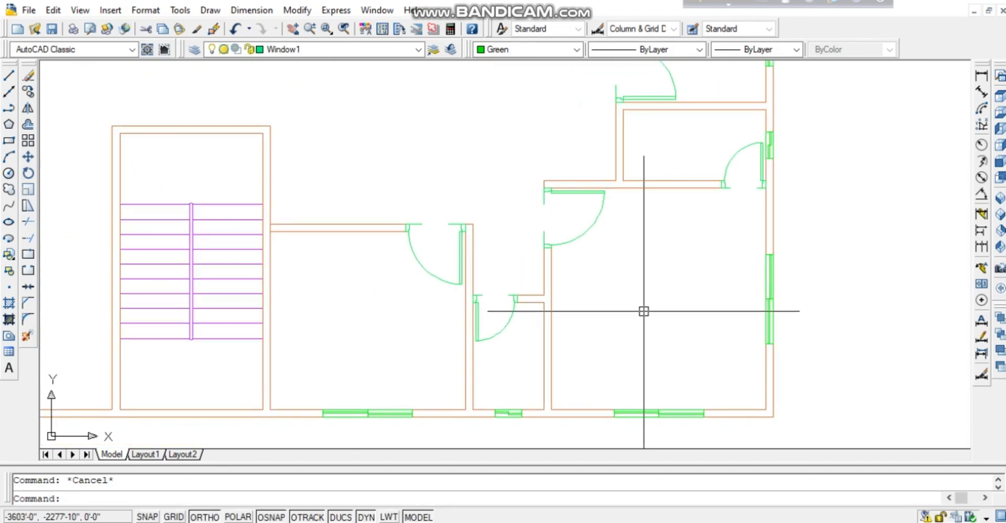
pyautogui.moveTo(559, 113); pyautogui.dragTo(494, 398, button='middle')
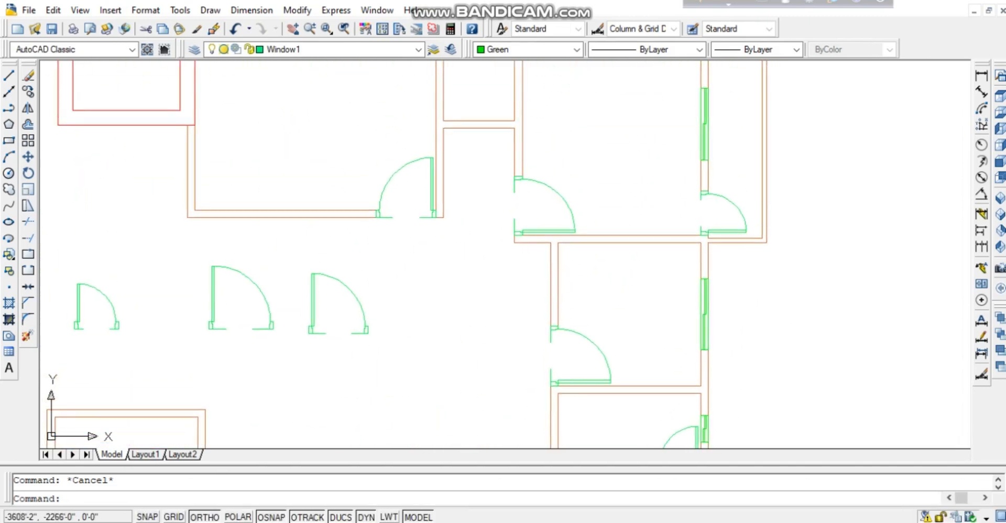
pyautogui.moveTo(443, 271); pyautogui.dragTo(441, 323, button='middle')
pyautogui.moveTo(392, 245); pyautogui.dragTo(402, 339, button='middle')
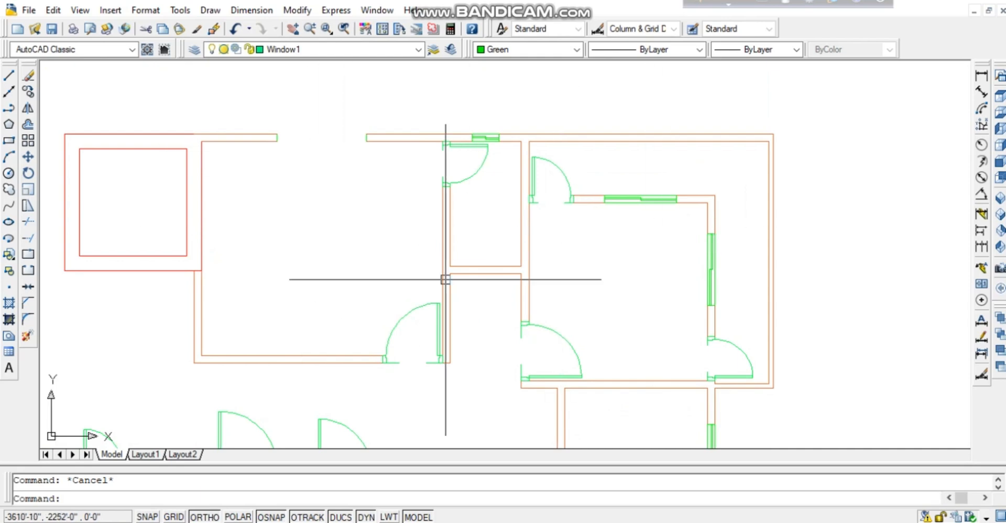
pyautogui.moveTo(525, 388); pyautogui.dragTo(539, 260, button='middle')
pyautogui.moveTo(437, 436); pyautogui.dragTo(427, 240, button='middle')
pyautogui.moveTo(573, 419); pyautogui.dragTo(516, 160, button='middle')
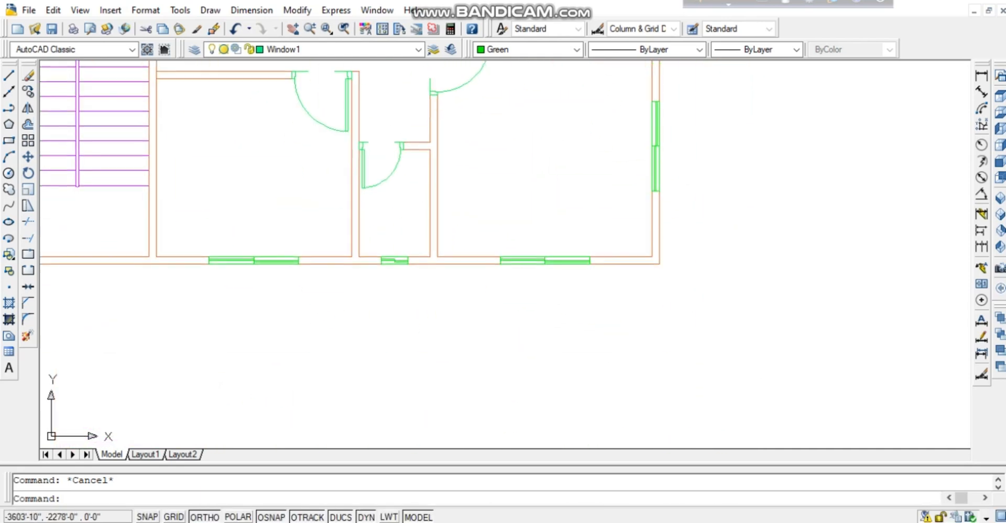
# Copy the left bottom-wall window up into the top wall with CO.
pyautogui.click(265, 284)
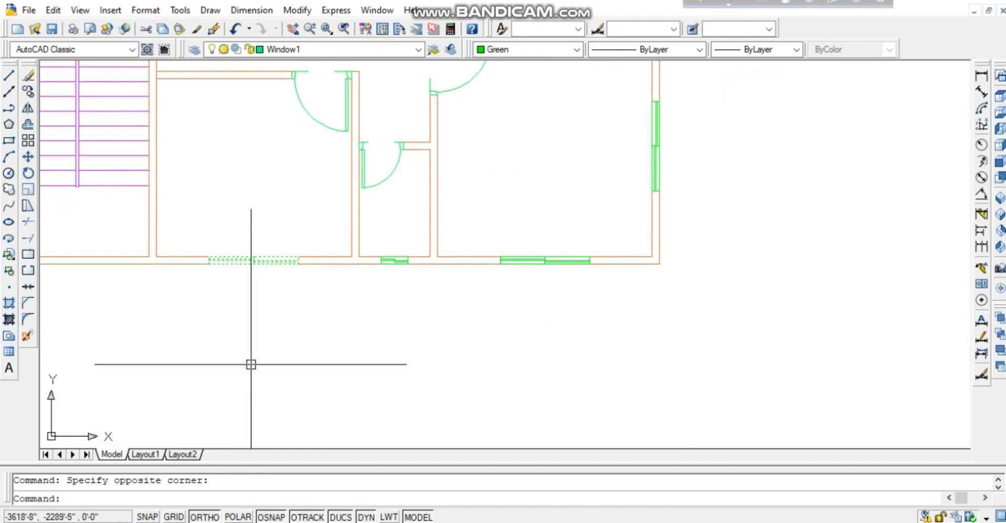
pyautogui.write('co')
pyautogui.press('Return')
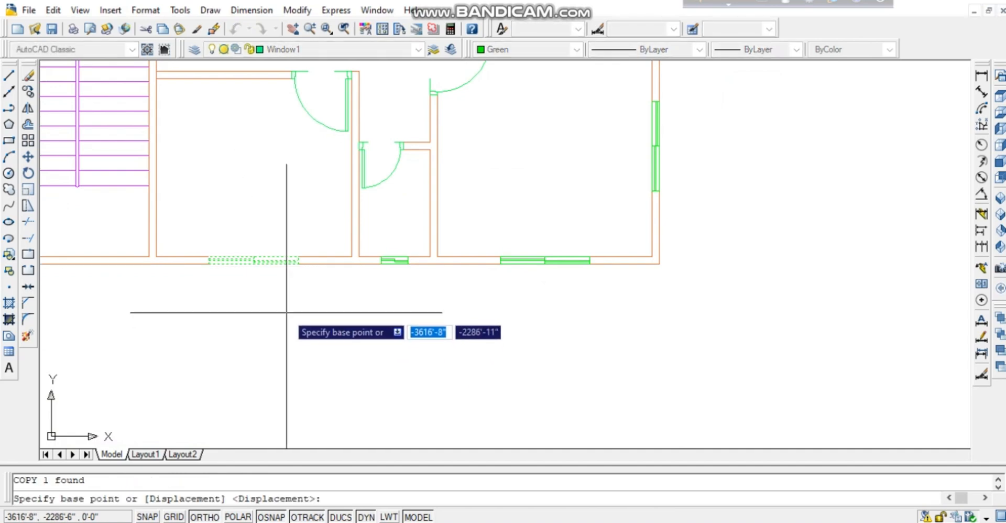
pyautogui.click(297, 262)
pyautogui.moveTo(292, 180); pyautogui.dragTo(319, 519, button='middle')
pyautogui.moveTo(345, 191); pyautogui.dragTo(344, 519, button='middle')
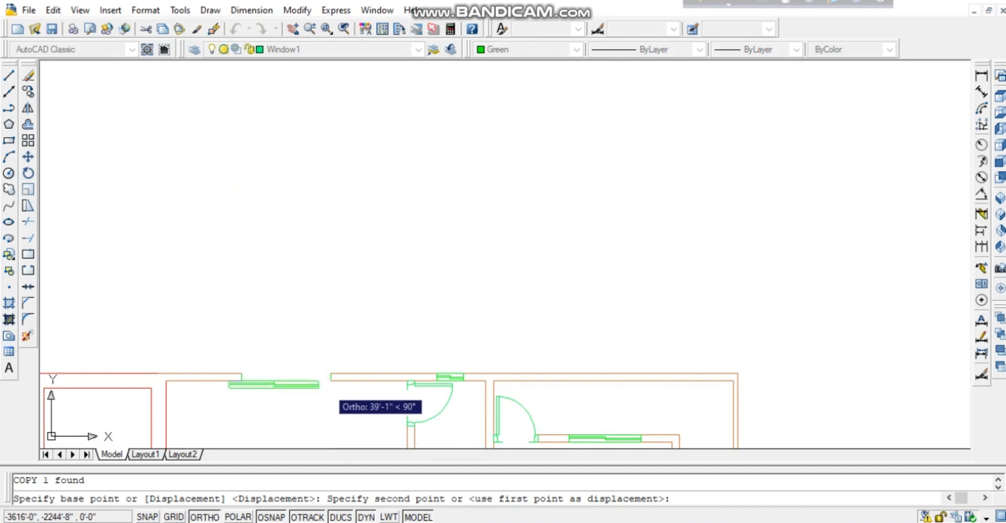
pyautogui.click(332, 378)
pyautogui.press('Escape')
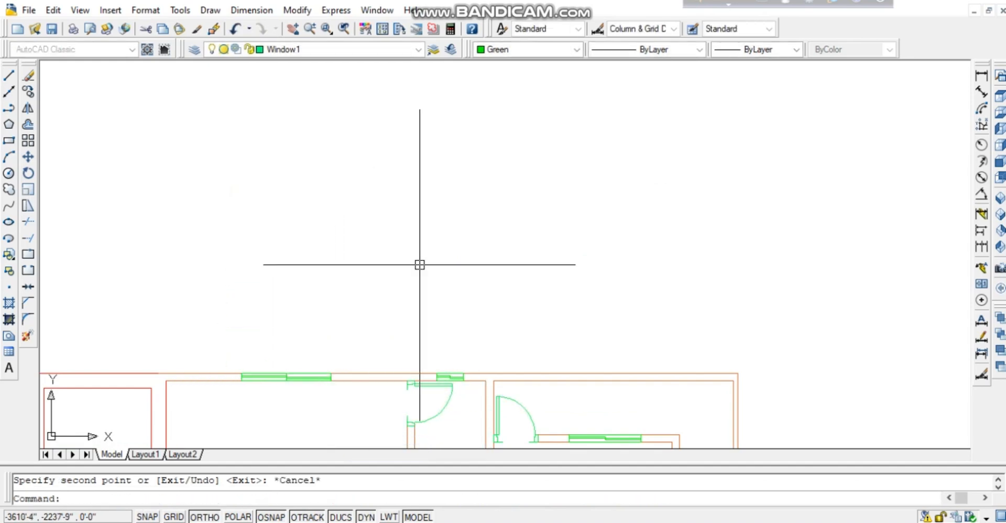
# Move the two loose door blocks 22'-6" to the left, clear of the smaller door.
pyautogui.moveTo(445, 310); pyautogui.dragTo(484, 143, button='middle')
pyautogui.moveTo(466, 291); pyautogui.dragTo(482, 136, button='middle')
pyautogui.scroll(-2, 455, 224)
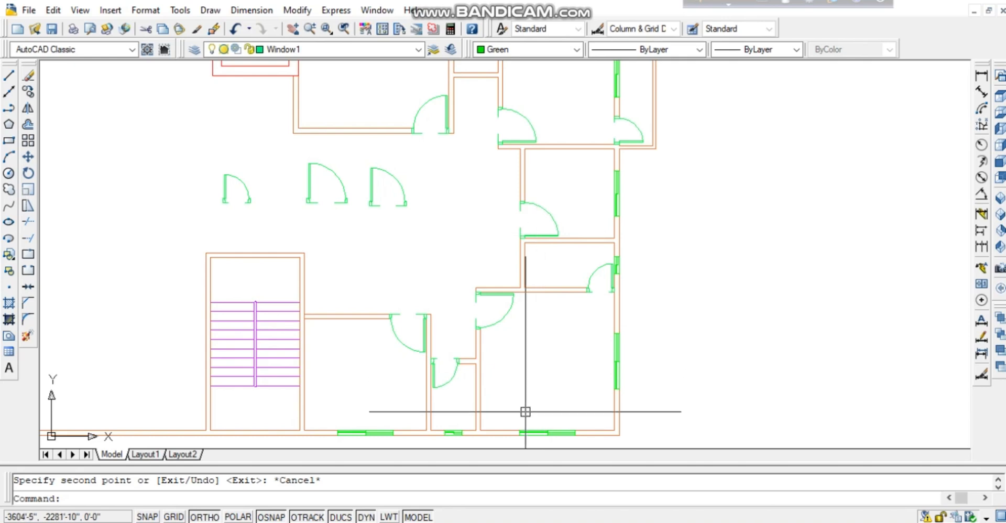
pyautogui.moveTo(373, 296); pyautogui.dragTo(442, 325, button='middle')
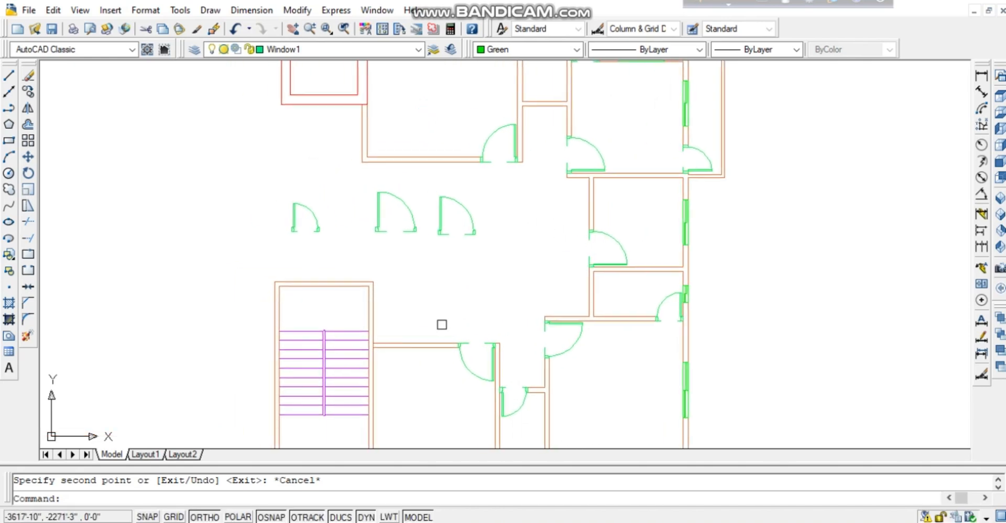
pyautogui.moveTo(503, 195); pyautogui.dragTo(465, 214, button='middle')
pyautogui.moveTo(485, 266); pyautogui.dragTo(472, 243, button='middle')
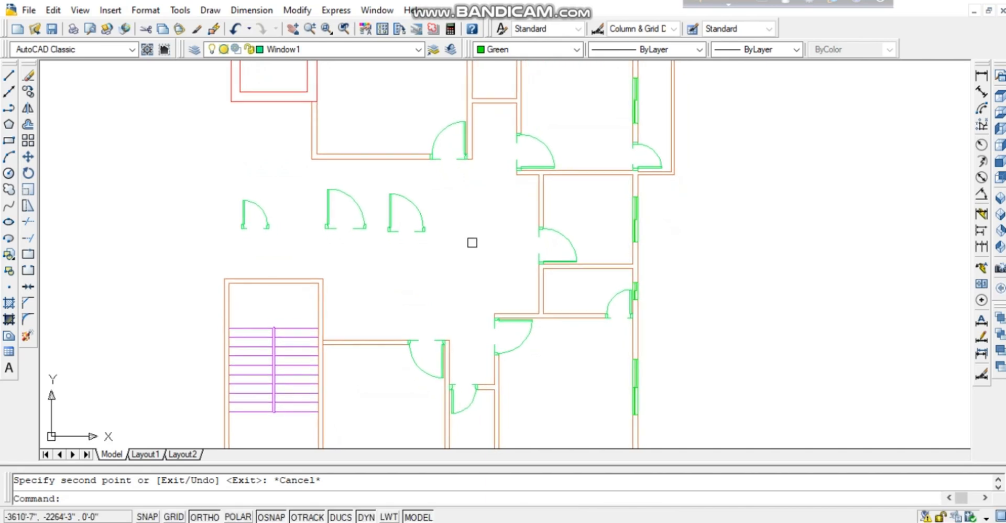
pyautogui.click(437, 182)
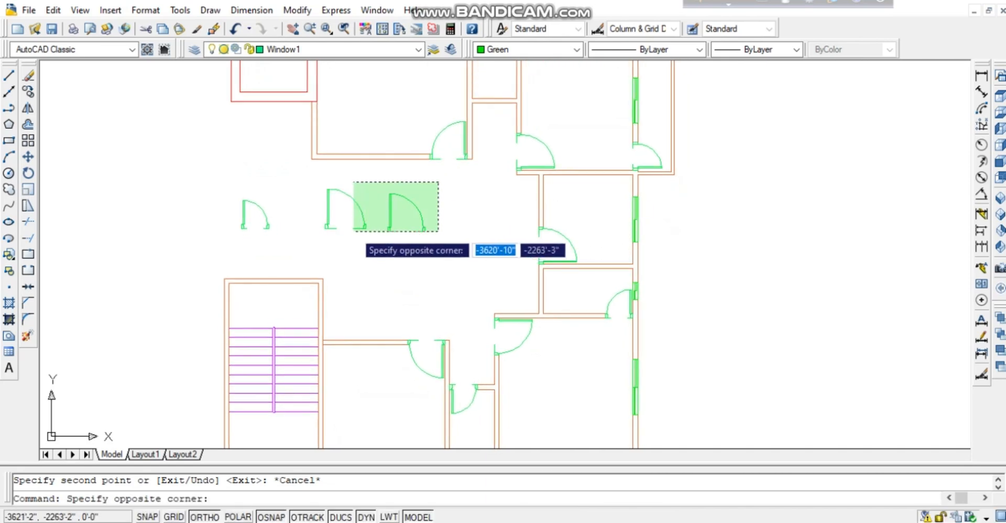
pyautogui.click(349, 233)
pyautogui.write('m')
pyautogui.press('Return')
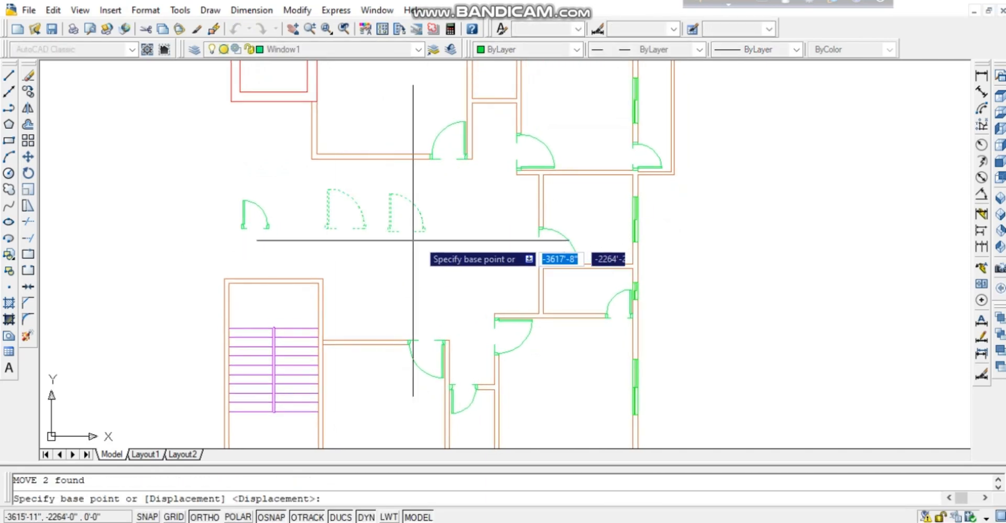
pyautogui.click(486, 255)
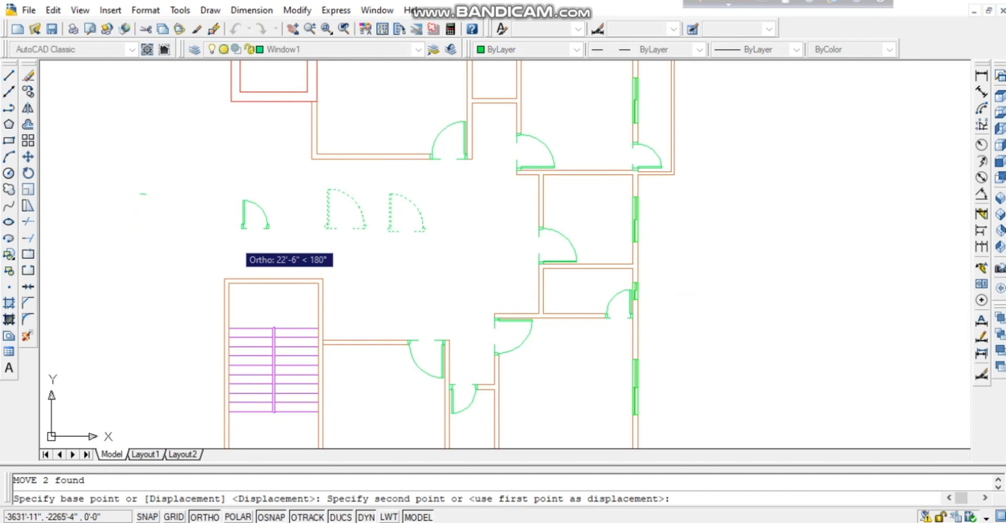
pyautogui.click(234, 248)
pyautogui.press('Escape')
pyautogui.moveTo(387, 170); pyautogui.dragTo(438, 245, button='middle')
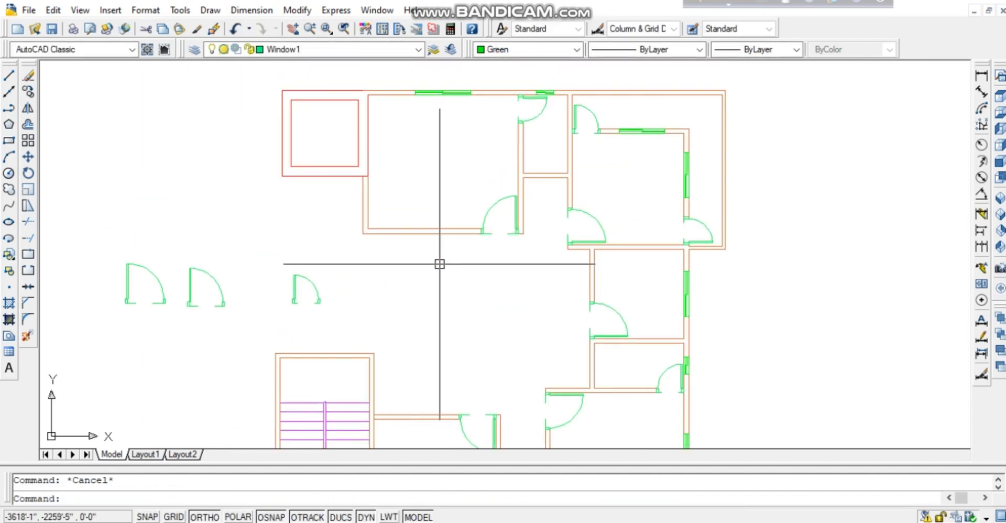
# Draw a short line across the wall at the wall corner.
pyautogui.write('l')
pyautogui.press('Return')
pyautogui.click(420, 230)
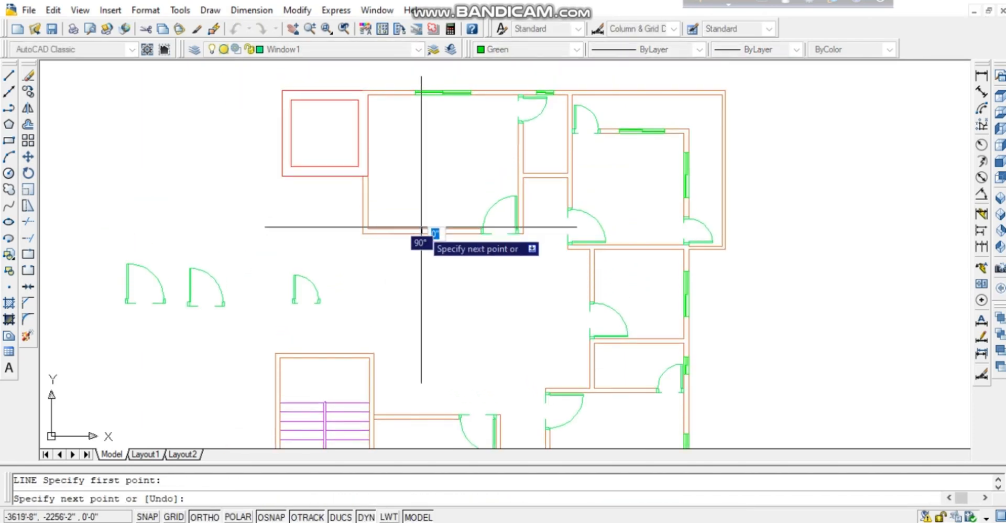
pyautogui.click(421, 226)
pyautogui.press('Return')
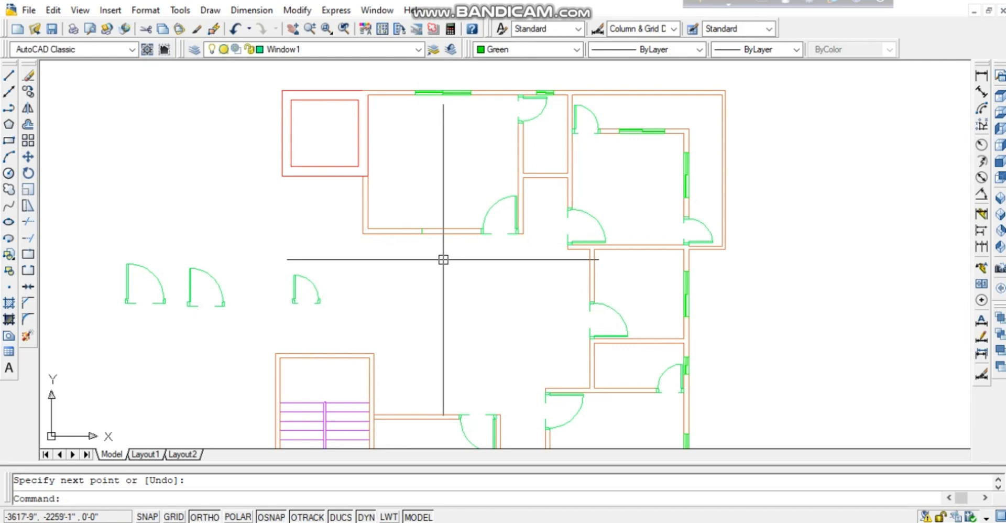
# Offset the wall line by 2' to mark the opening.
pyautogui.write('o')
pyautogui.press('Return')
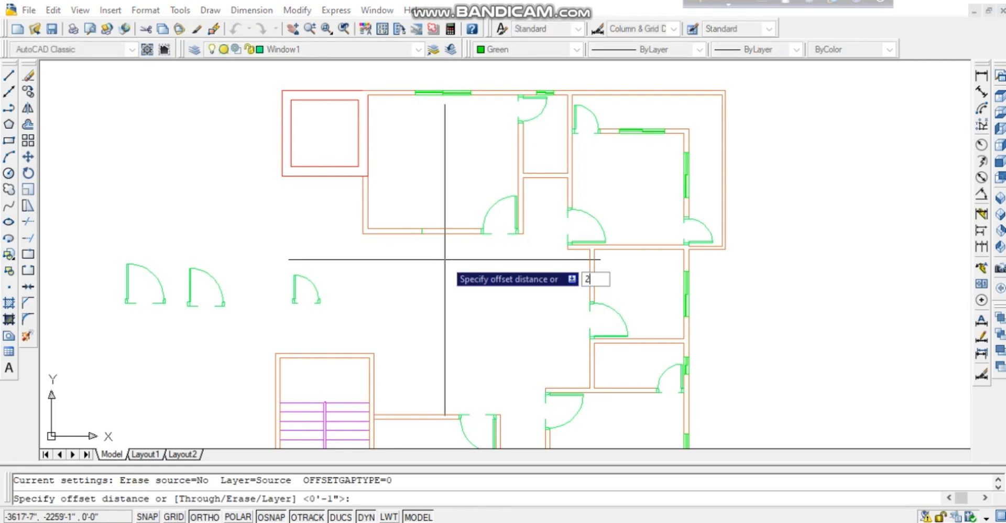
pyautogui.press('Return')
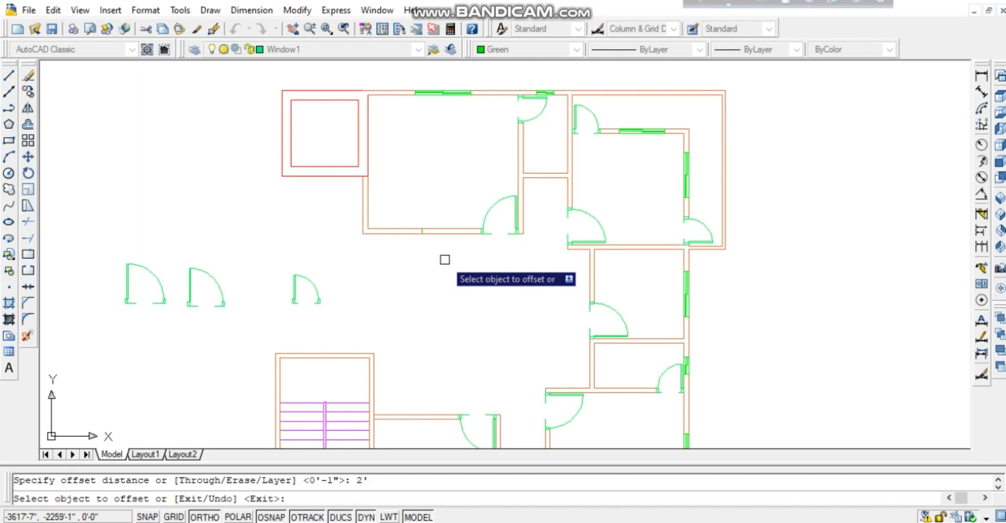
pyautogui.click(420, 234)
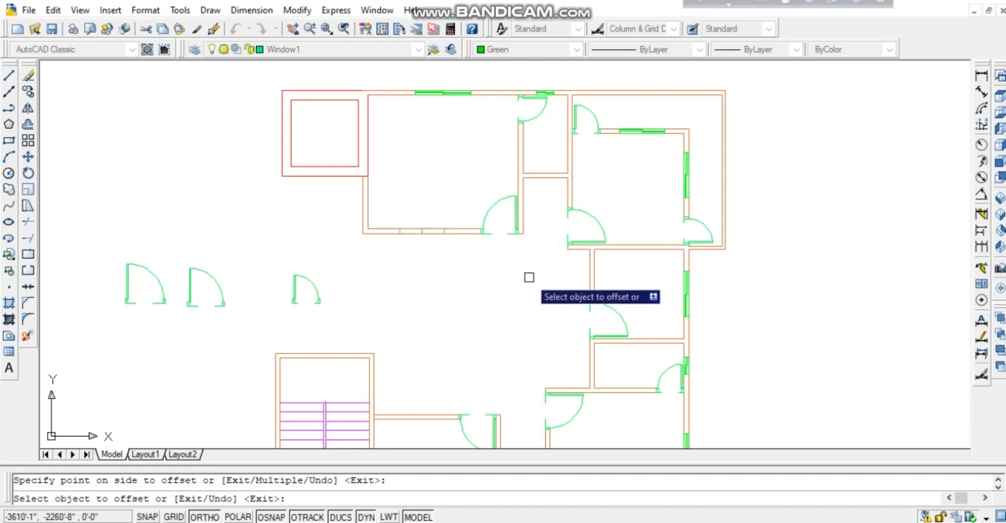
pyautogui.moveTo(465, 318); pyautogui.dragTo(457, 251, button='middle')
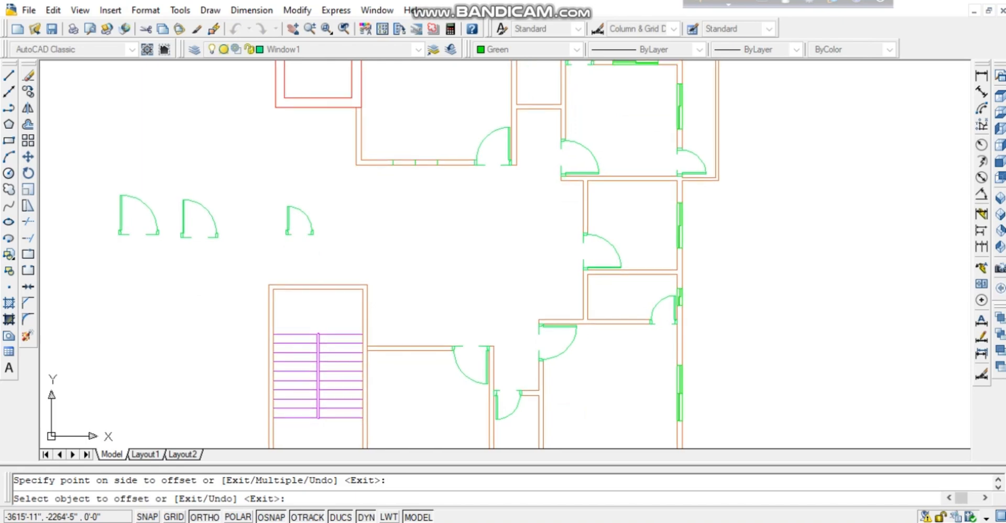
pyautogui.press('Escape')
# Draw another line starting from the wall's midpoint.
pyautogui.write('l')
pyautogui.press('Return')
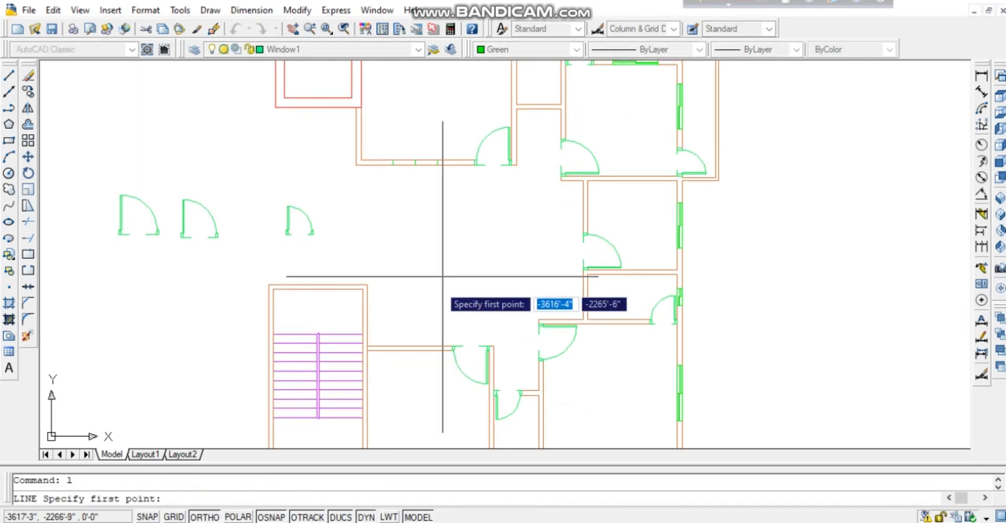
pyautogui.click(409, 346)
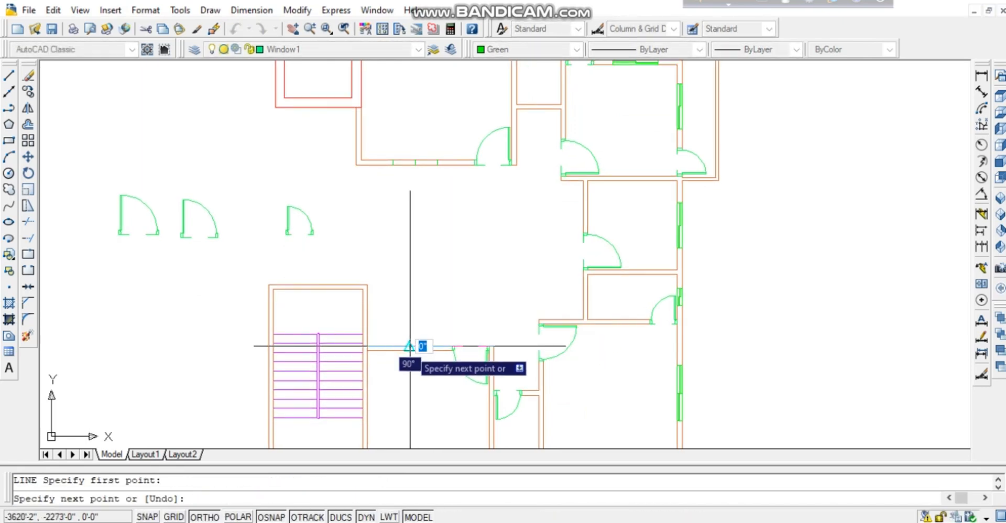
pyautogui.press('Return')
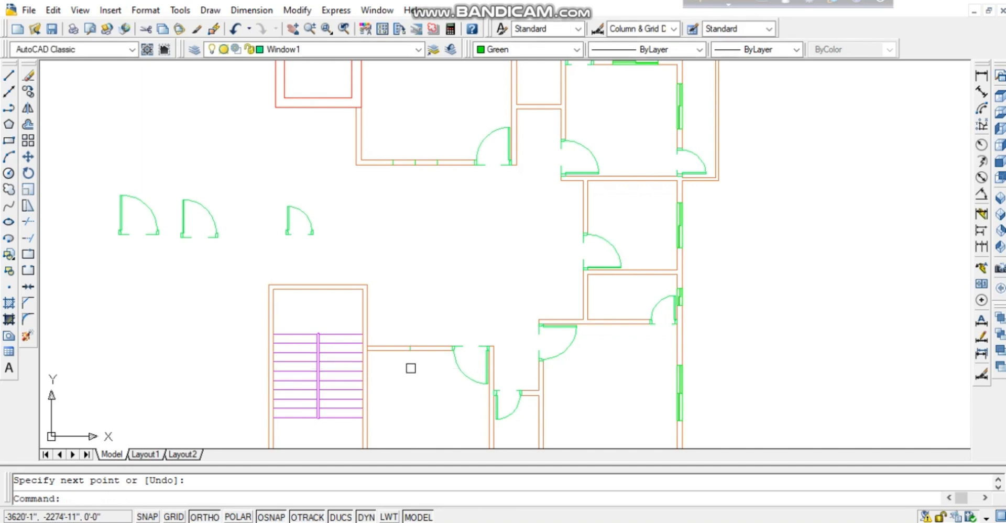
pyautogui.scroll(1, 416, 360)
pyautogui.scroll(-1, 417, 359)
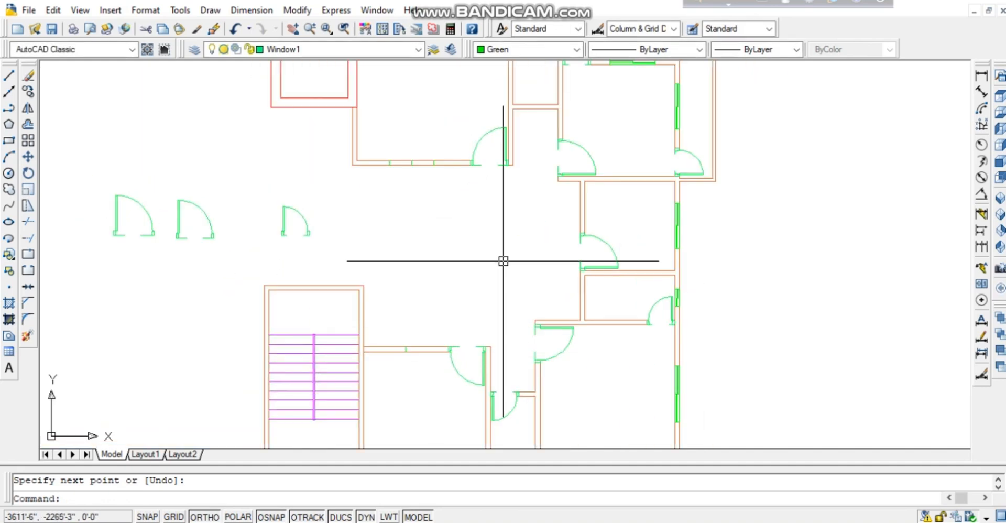
pyautogui.scroll(1, 503, 261)
pyautogui.moveTo(503, 261); pyautogui.dragTo(382, 233, button='middle')
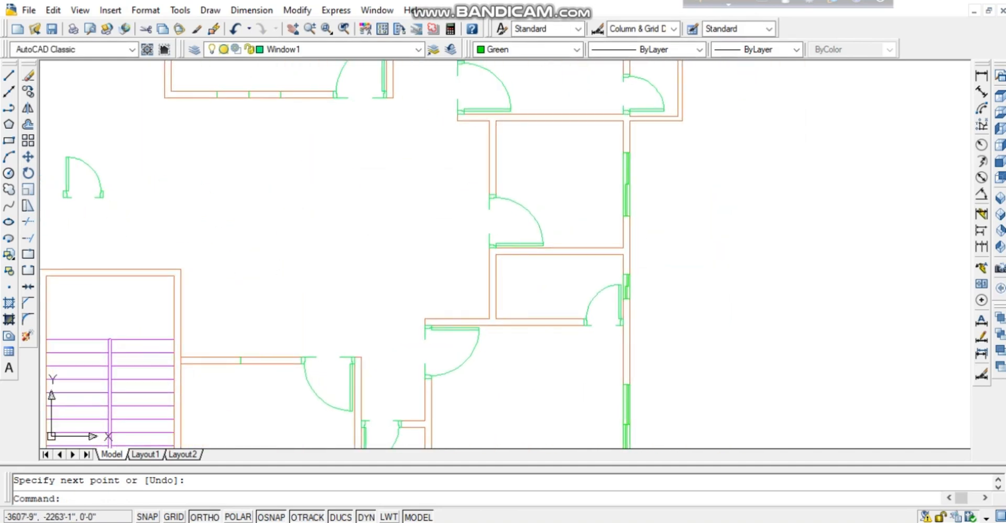
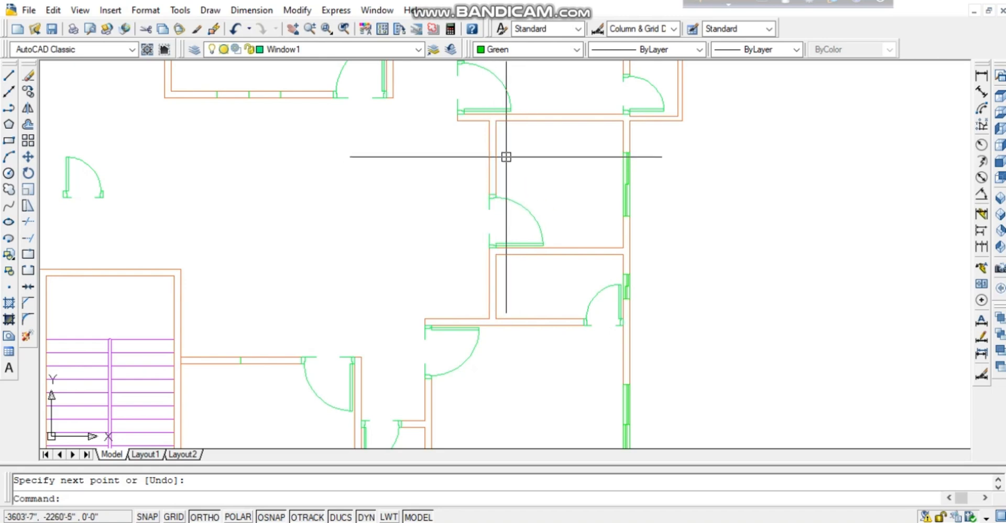
# Draw a short line from the wall to mark an opening edge.
pyautogui.write('l')
pyautogui.press('Return')
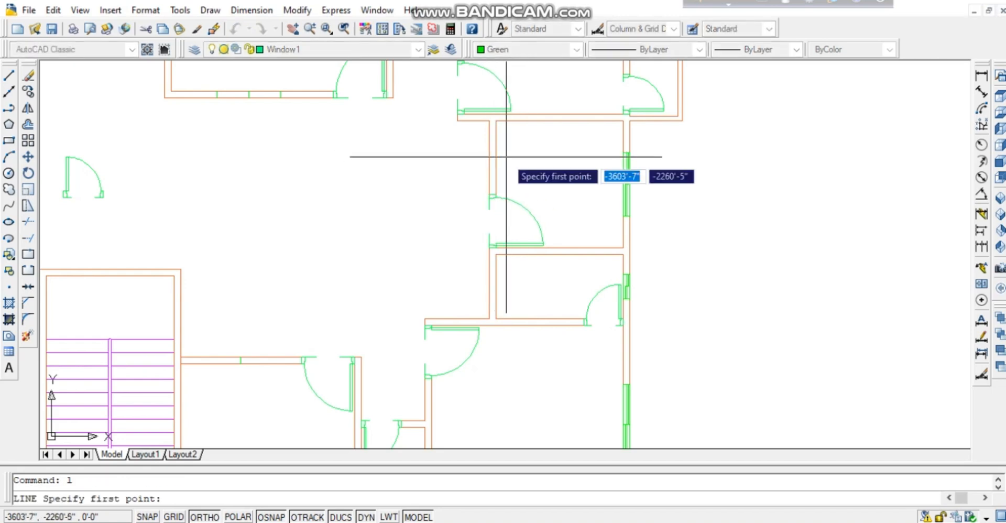
pyautogui.click(489, 157)
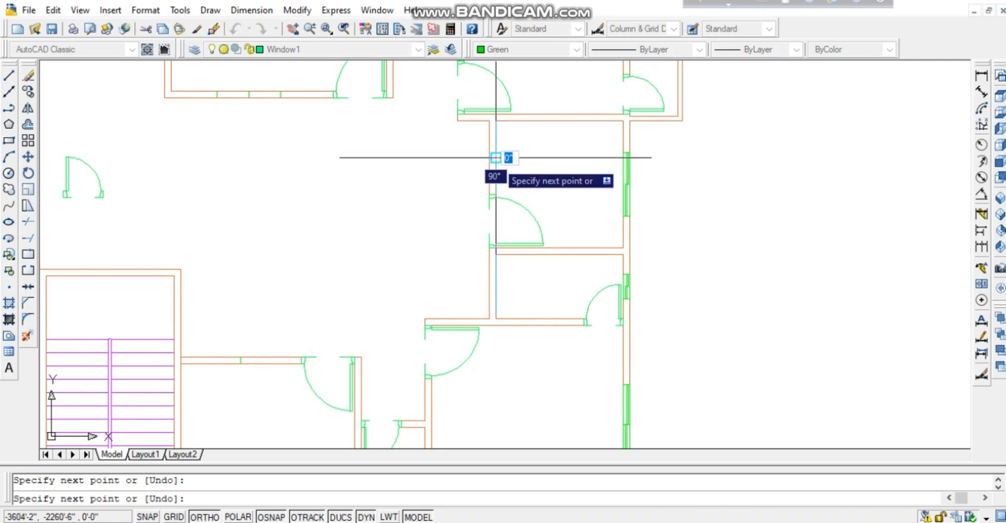
pyautogui.press('Return')
pyautogui.moveTo(519, 182); pyautogui.dragTo(594, 150, button='middle')
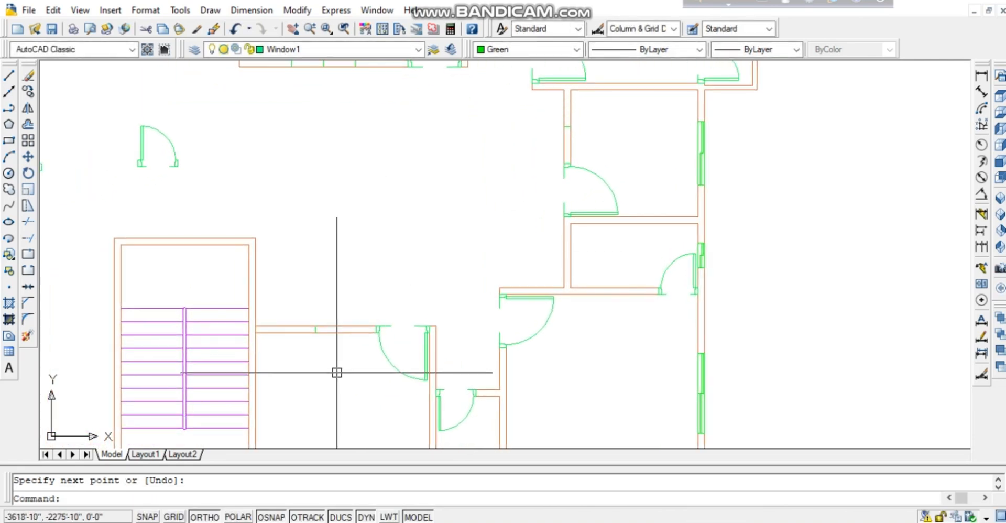
# Offset the wall lines by 2'-0" to mark the opening edges.
pyautogui.write('o')
pyautogui.press('Return')
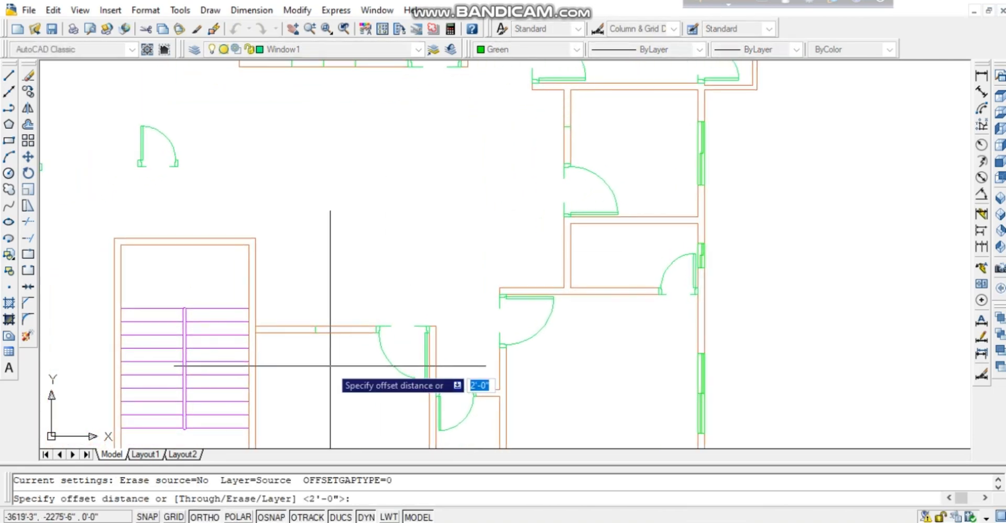
pyautogui.press('Return')
pyautogui.click(315, 330)
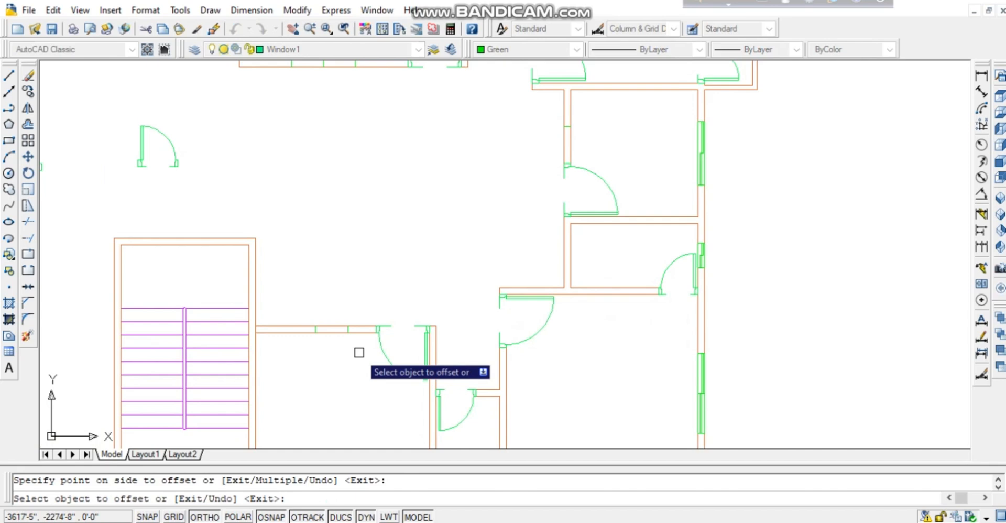
pyautogui.click(315, 336)
pyautogui.click(291, 348)
pyautogui.moveTo(319, 359)
pyautogui.mouseDown(button='middle')
pyautogui.moveTo(273, 376)
pyautogui.moveTo(206, 435)
pyautogui.mouseUp(button='middle')
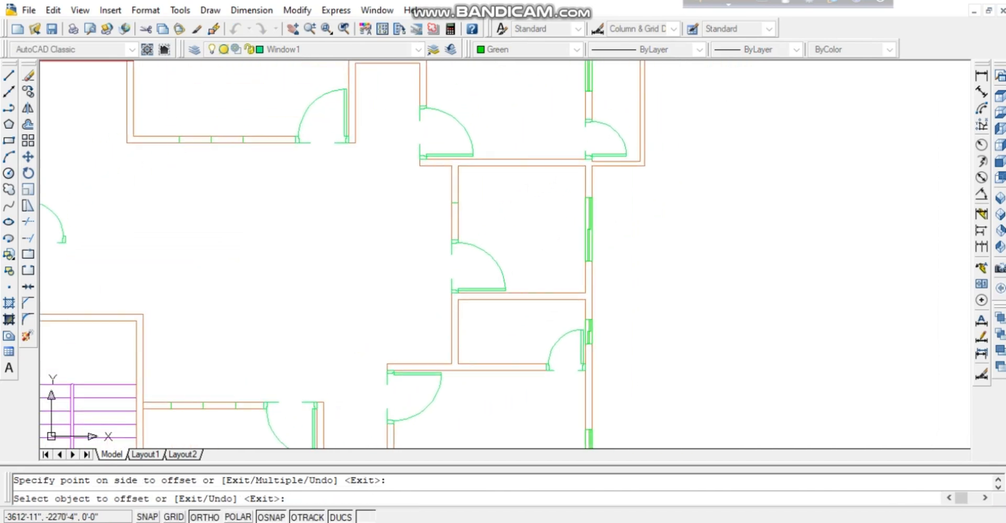
pyautogui.press('Return')
# Offset the room's left wall line by 1.5' to mark the new door opening.
pyautogui.press('Return')
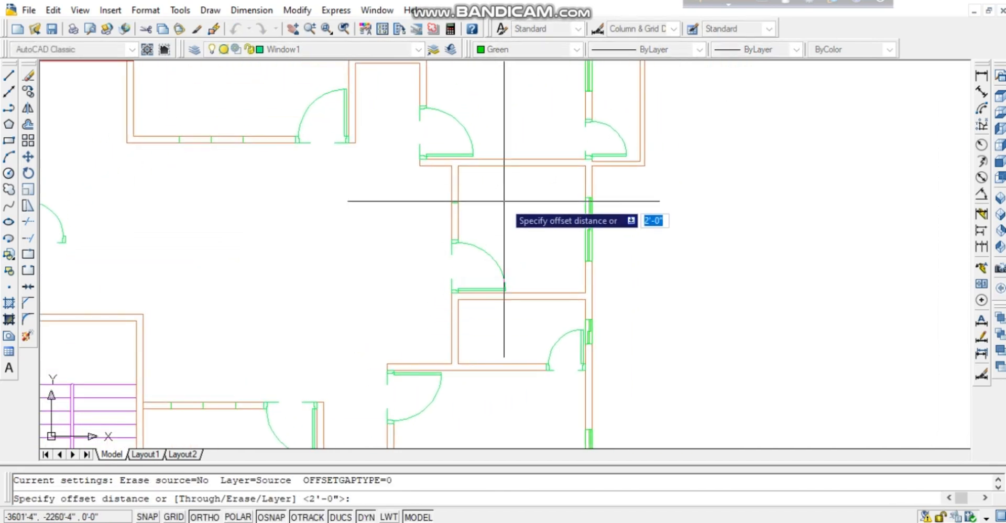
pyautogui.write("1.5'")
pyautogui.press('Return')
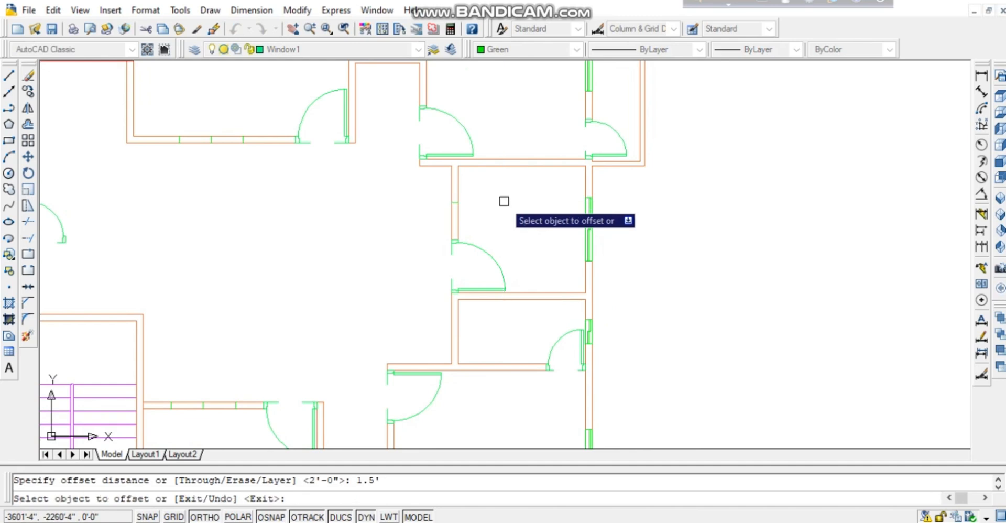
pyautogui.click(457, 205)
pyautogui.click(461, 204)
pyautogui.click(490, 224)
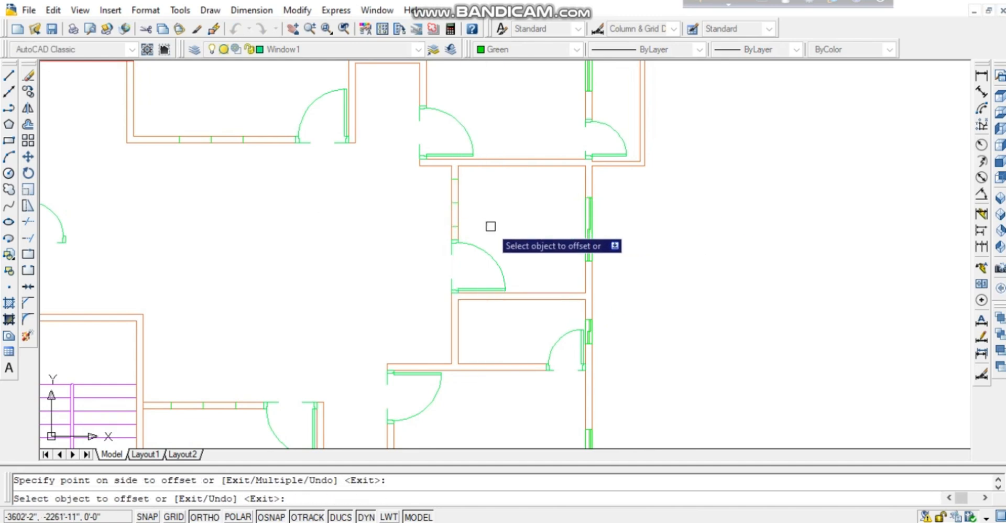
pyautogui.press('Escape')
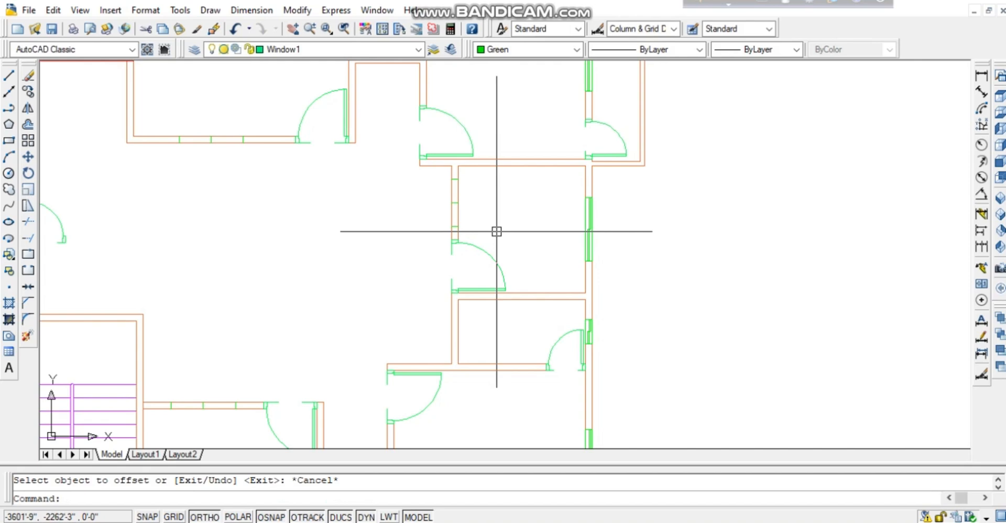
pyautogui.write('tr')
pyautogui.press('space')
pyautogui.press('space')
# Trim the central room's left wall between the marks and remove the leftover stub.
pyautogui.click(488, 188)
pyautogui.click(426, 206)
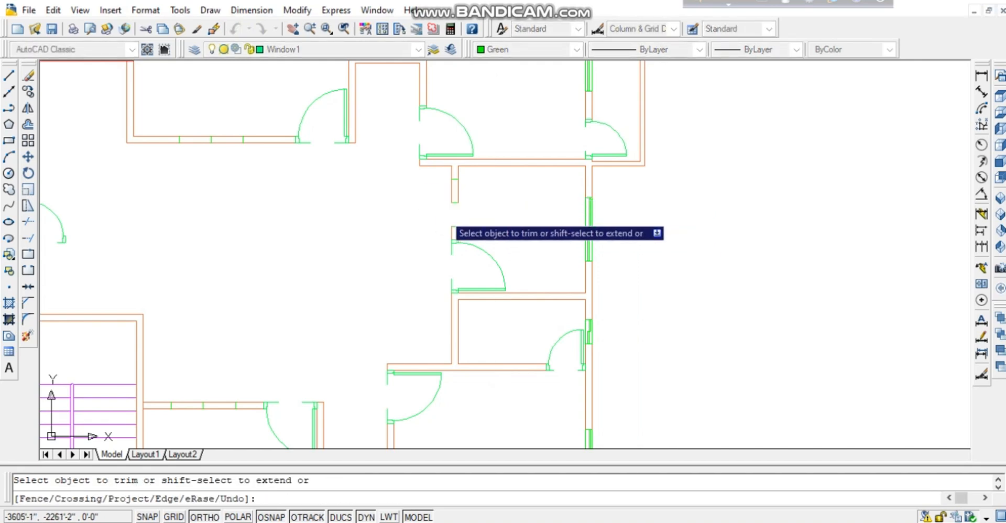
pyautogui.click(459, 204)
pyautogui.click(462, 203)
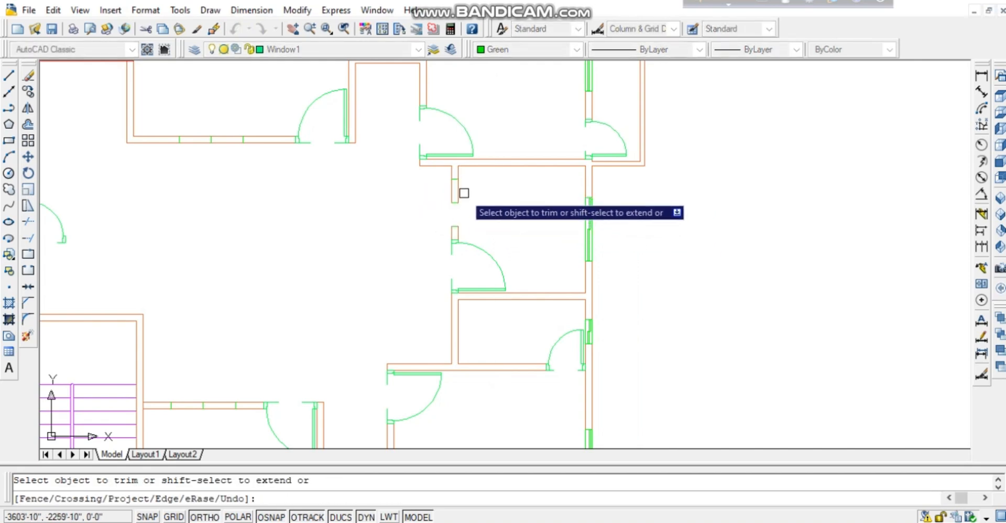
pyautogui.click(464, 193)
pyautogui.click(425, 193)
pyautogui.click(456, 191)
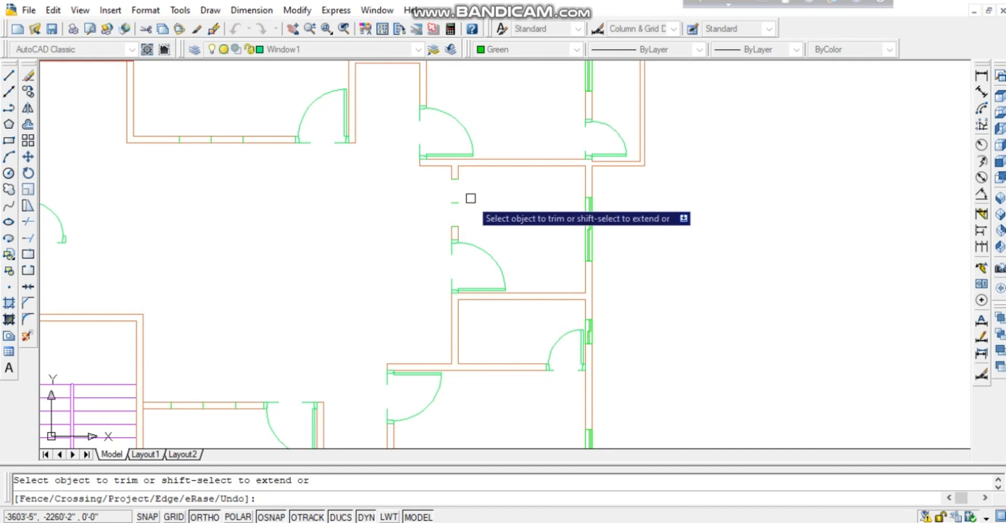
pyautogui.moveTo(470, 198); pyautogui.dragTo(537, 204, button='middle')
# Trim the upper wall's left and right sections to open it.
pyautogui.click(287, 126)
pyautogui.click(277, 156)
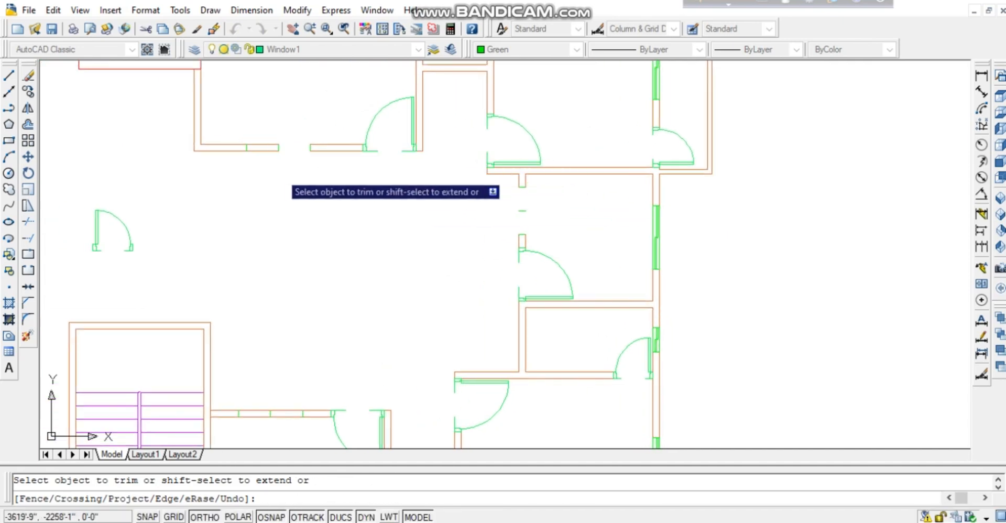
pyautogui.click(266, 166)
pyautogui.click(274, 116)
# Cut the opening in the wall beside the stair, undo one mis-trim, and select the stray tick.
pyautogui.moveTo(296, 253); pyautogui.dragTo(328, 175, button='middle')
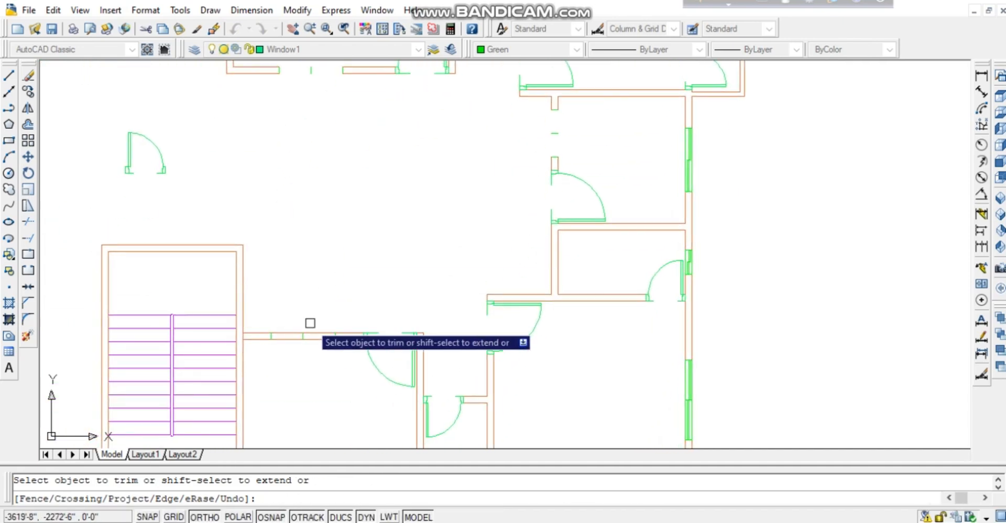
pyautogui.click(316, 374)
pyautogui.click(268, 285)
pyautogui.hotkey('ctrl', 'z')
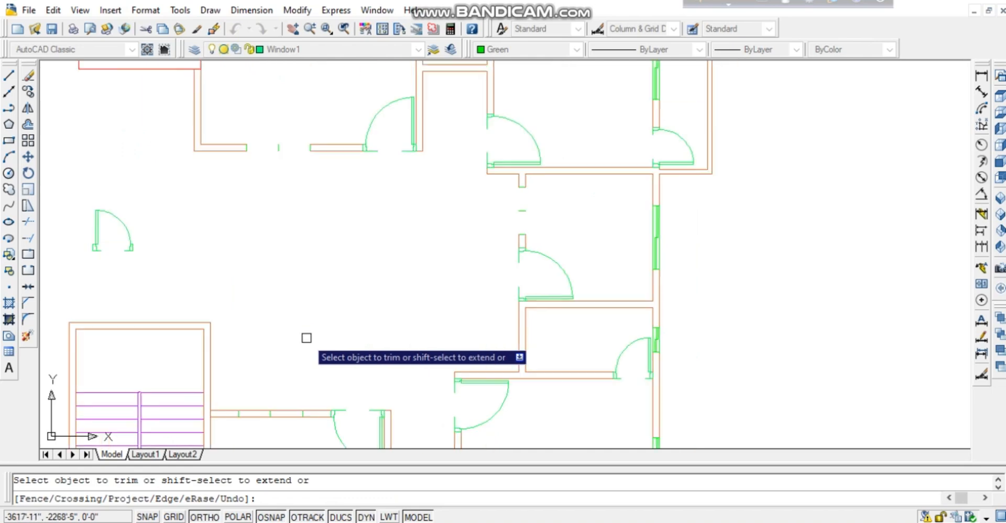
pyautogui.click(283, 429)
pyautogui.click(279, 390)
pyautogui.click(278, 391)
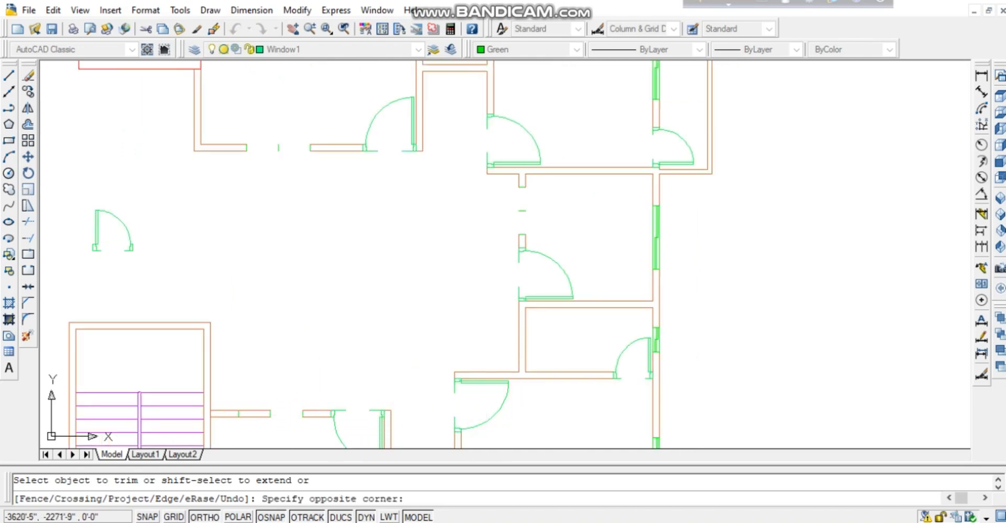
pyautogui.click(259, 434)
pyautogui.moveTo(278, 397); pyautogui.dragTo(319, 332, button='middle')
pyautogui.press('Escape')
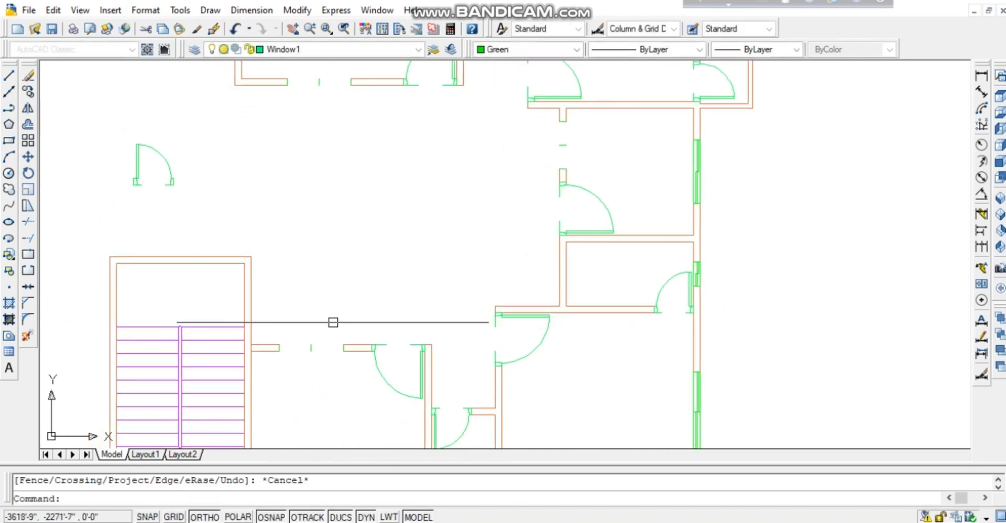
pyautogui.click(332, 324)
pyautogui.click(300, 363)
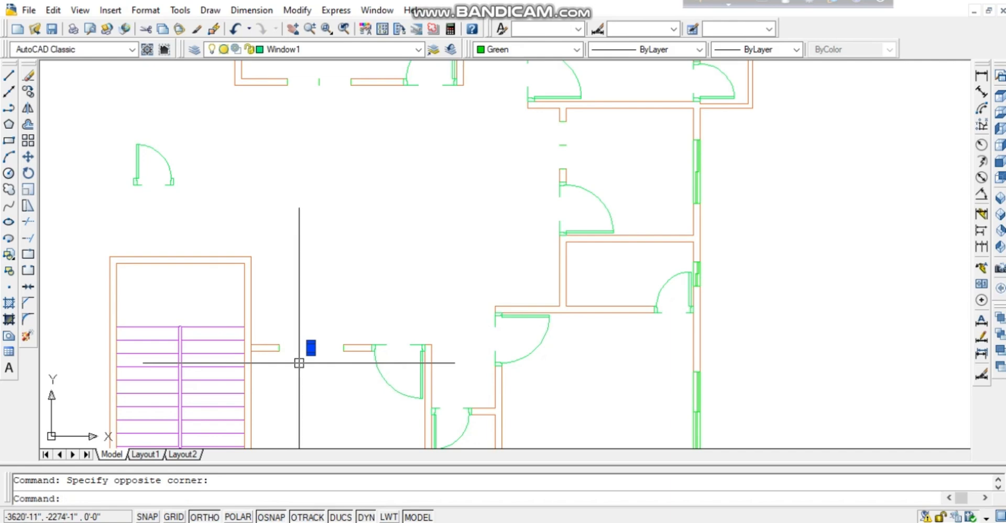
# Erase the stray wall tick and select the window in the wall beside the stair.
pyautogui.press('Delete')
pyautogui.scroll(2, 321, 374)
pyautogui.click(361, 346)
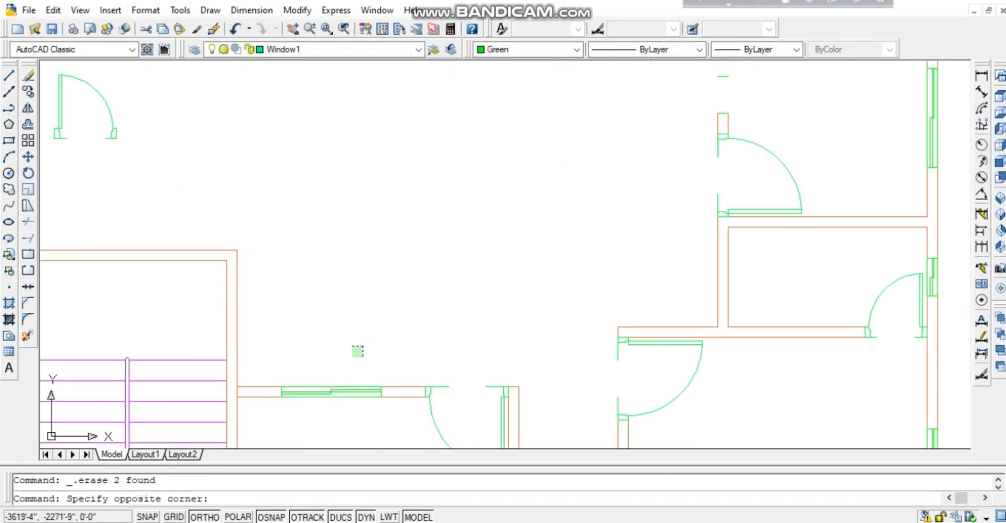
pyautogui.click(308, 428)
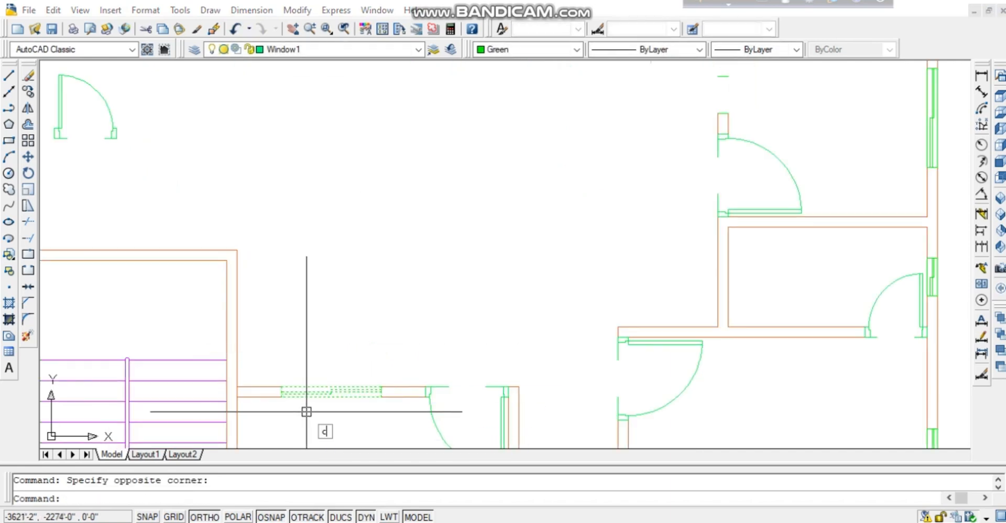
# Copy the selected window 11'-4" straight up into the upper wall opening.
pyautogui.write('co')
pyautogui.press('Return')
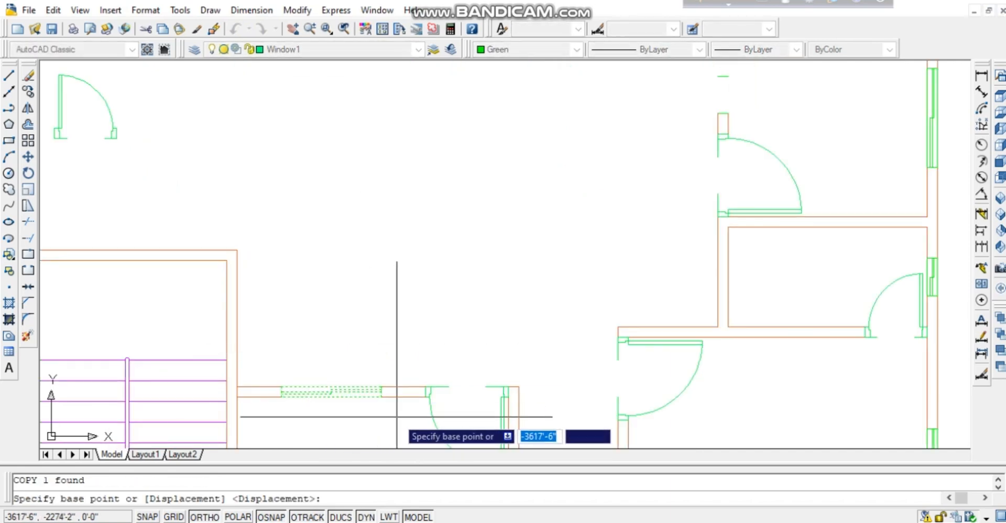
pyautogui.click(382, 395)
pyautogui.scroll(-2, 395, 329)
pyautogui.scroll(2, 359, 218)
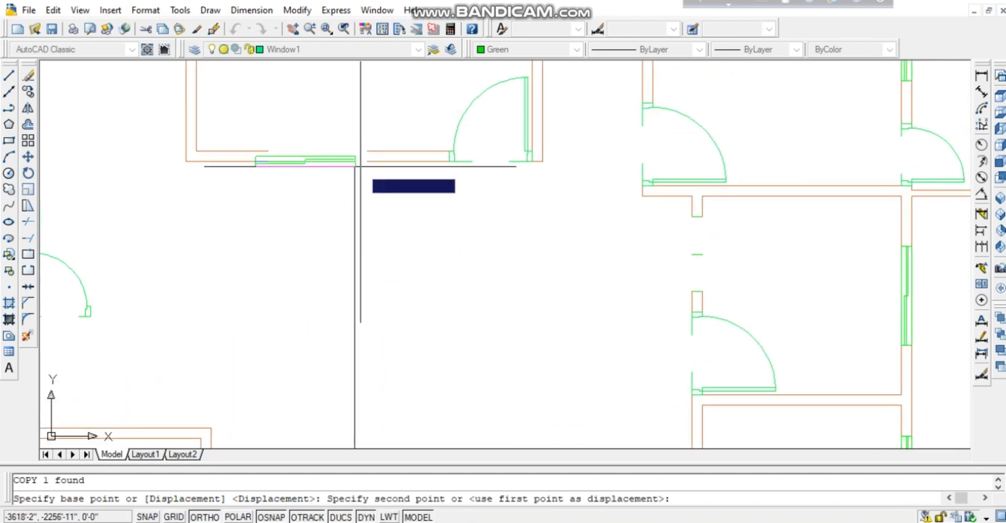
pyautogui.click(367, 161)
pyautogui.moveTo(433, 298); pyautogui.dragTo(281, 299, button='middle')
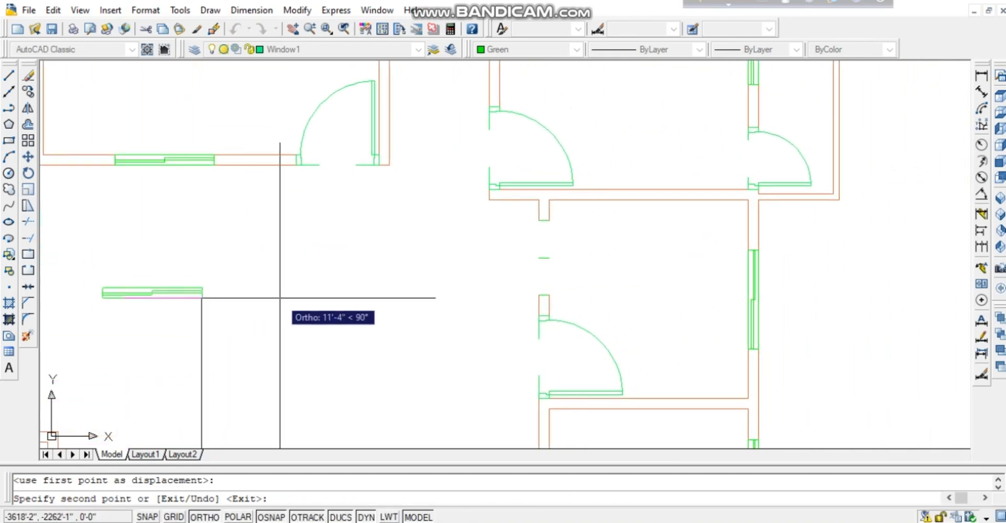
pyautogui.press('Escape')
pyautogui.moveTo(371, 281); pyautogui.dragTo(364, 238, button='middle')
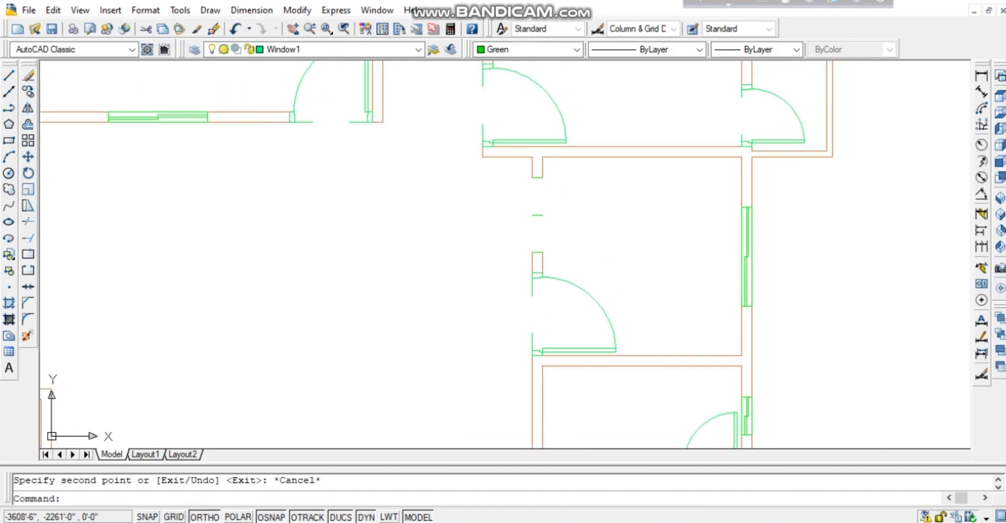
pyautogui.moveTo(409, 286); pyautogui.dragTo(337, 342, button='middle')
# Delete the leftover mark in the room and draw a short line from the wall end.
pyautogui.click(362, 291)
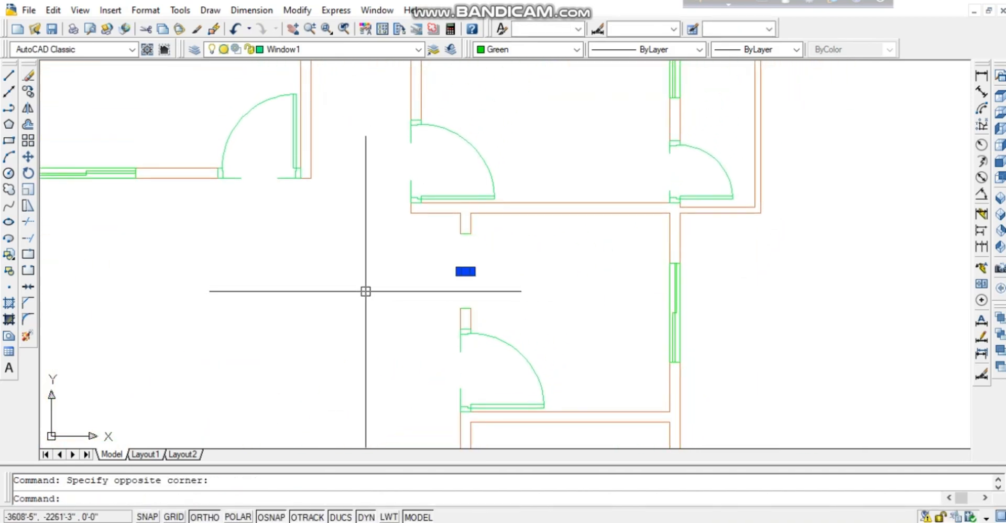
pyautogui.press('Delete')
pyautogui.write('l')
pyautogui.press('Return')
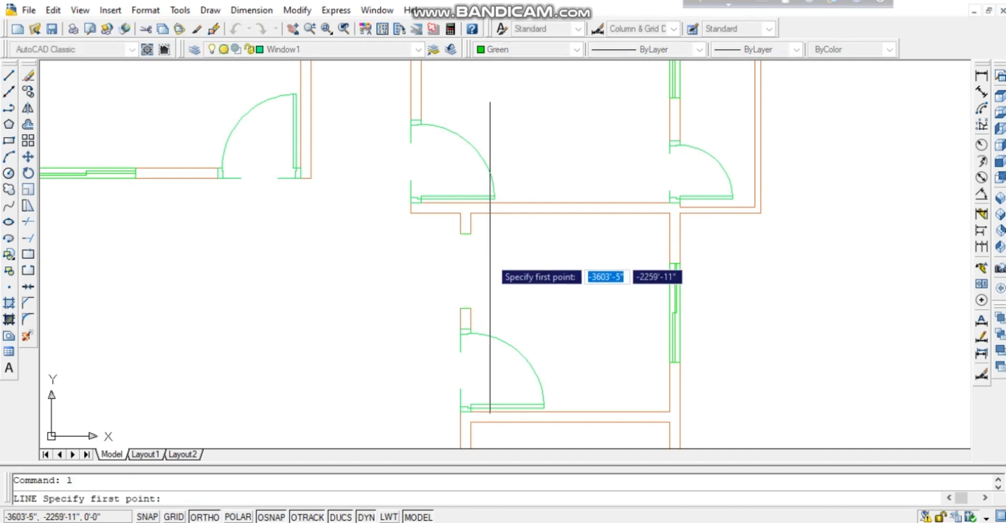
pyautogui.click(466, 234)
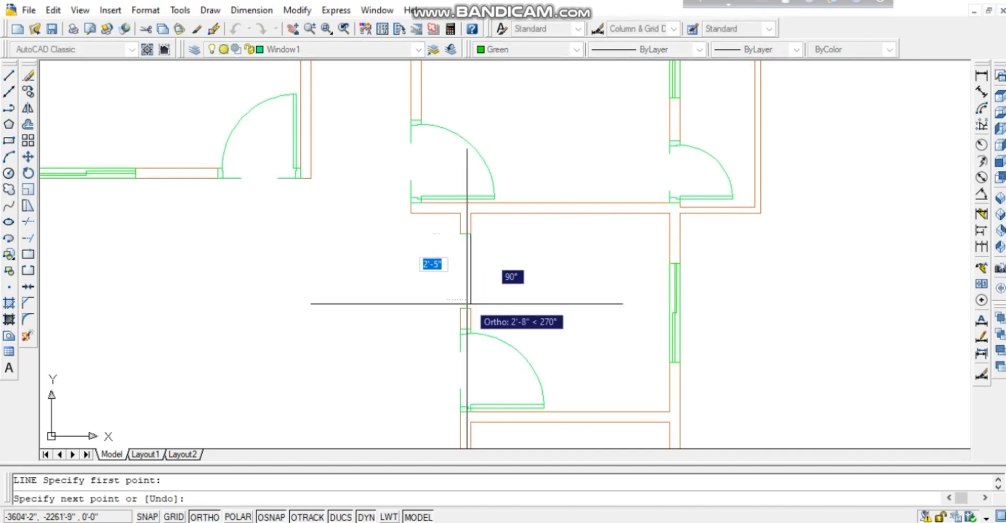
pyautogui.press('Return')
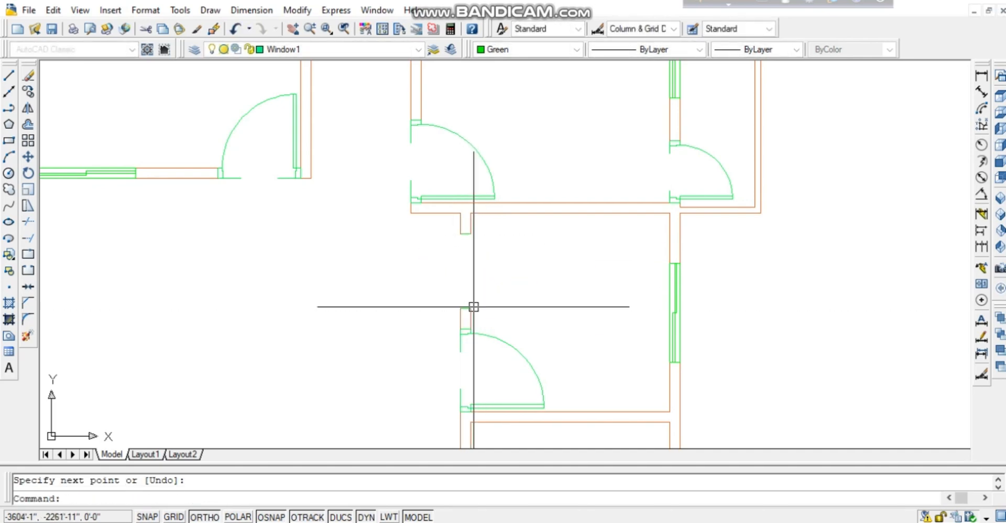
# Draw vertical green jamb lines between the wall corners to close the window opening.
pyautogui.press('Return')
pyautogui.click(471, 309)
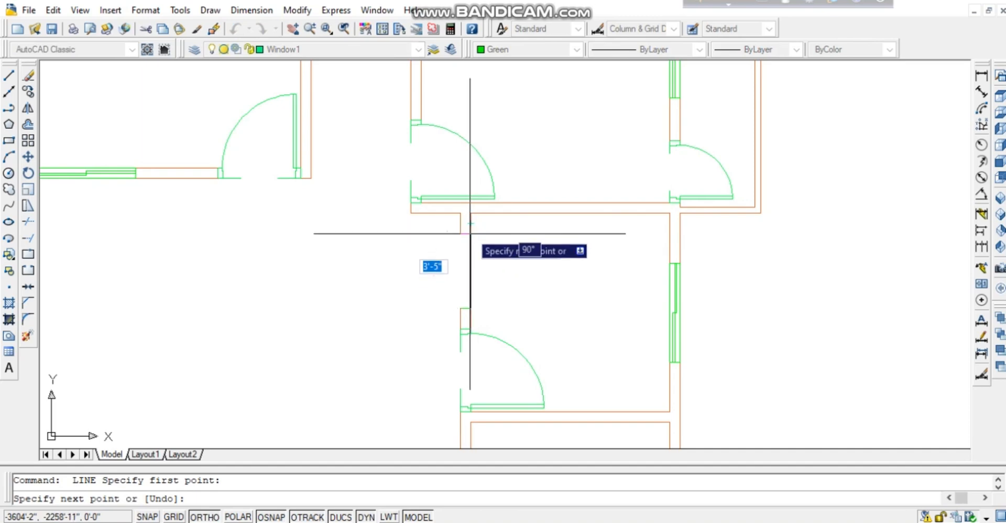
pyautogui.click(470, 234)
pyautogui.press('Return')
pyautogui.press('Return')
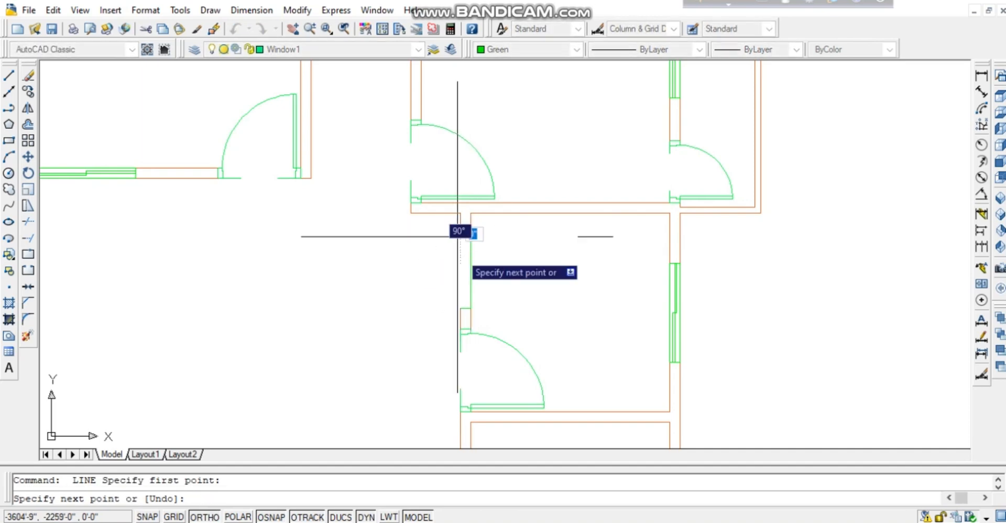
pyautogui.click(461, 308)
pyautogui.press('space')
pyautogui.press('space')
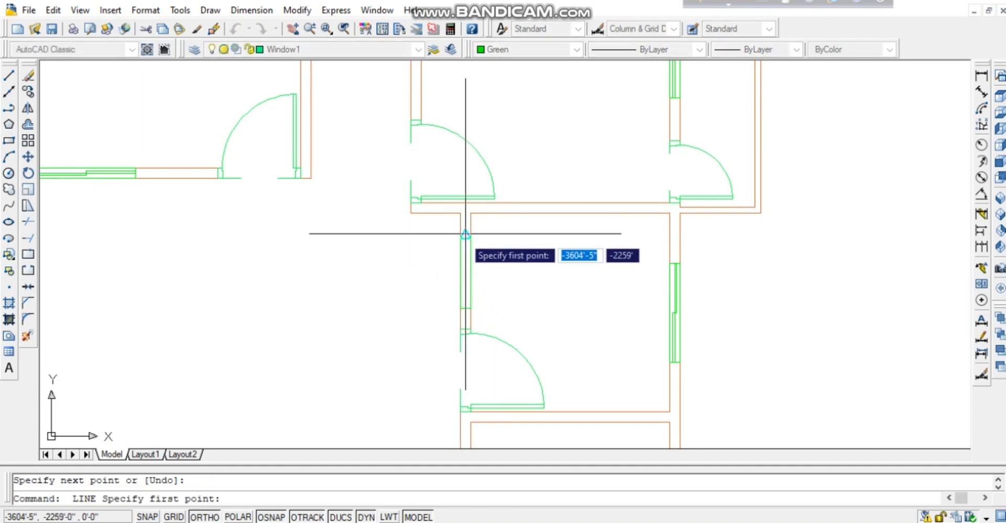
pyautogui.click(465, 234)
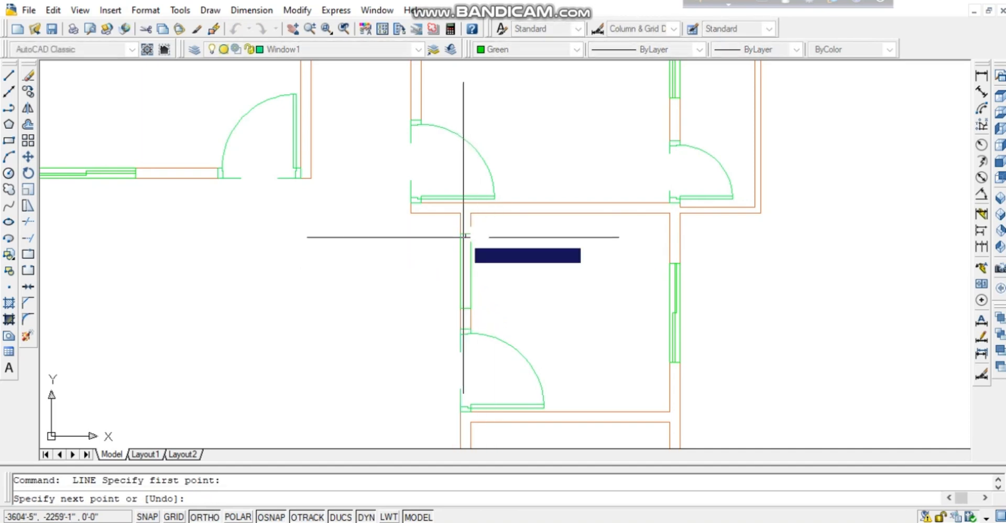
pyautogui.click(461, 308)
pyautogui.press('space')
pyautogui.scroll(-1, 501, 301)
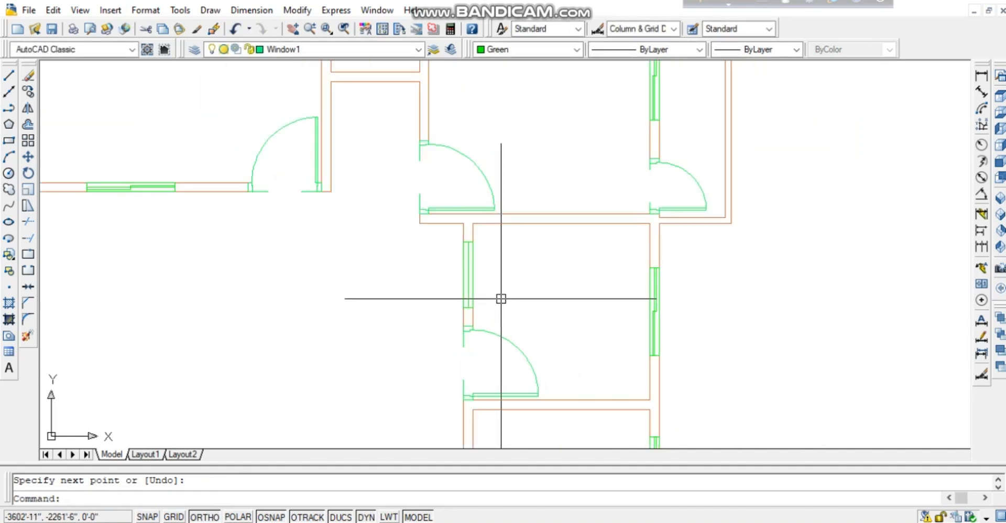
# Offset the window line twice to add two parallel window lines.
pyautogui.scroll(4, 504, 299)
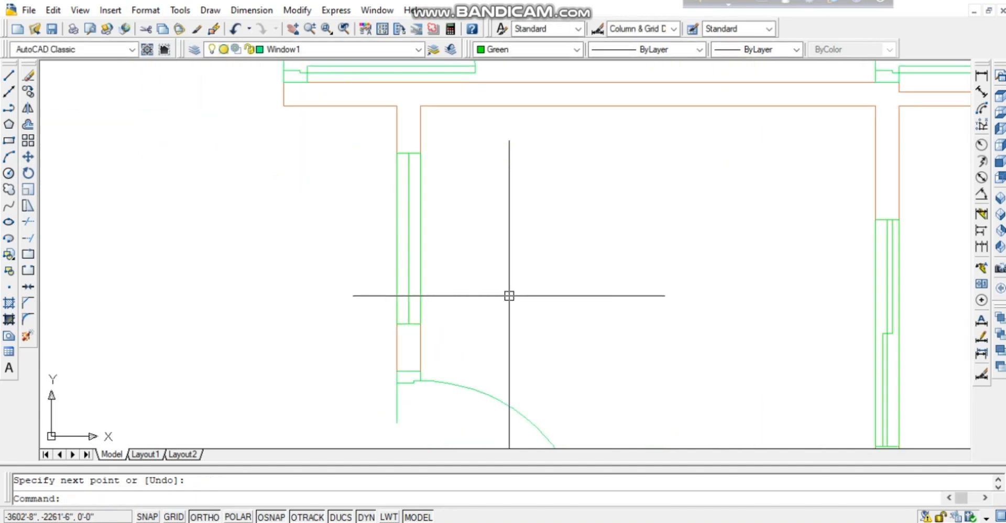
pyautogui.write('o')
pyautogui.press('space')
pyautogui.press('space')
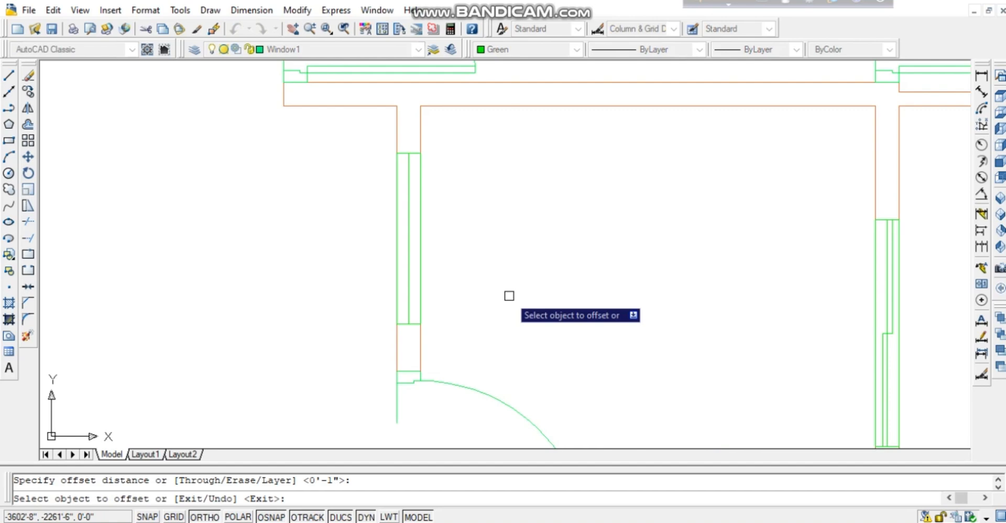
pyautogui.click(408, 270)
pyautogui.click(423, 281)
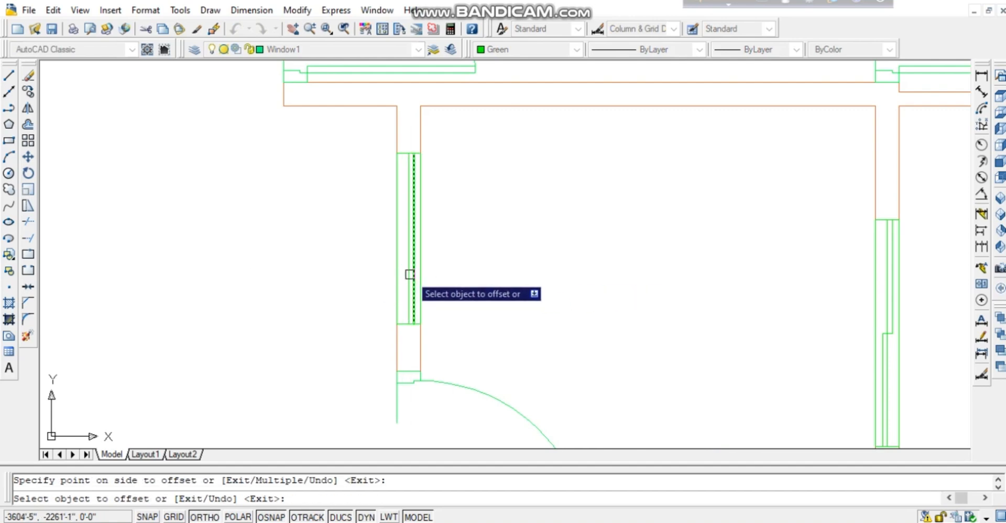
pyautogui.click(408, 274)
pyautogui.click(348, 274)
pyautogui.press('space')
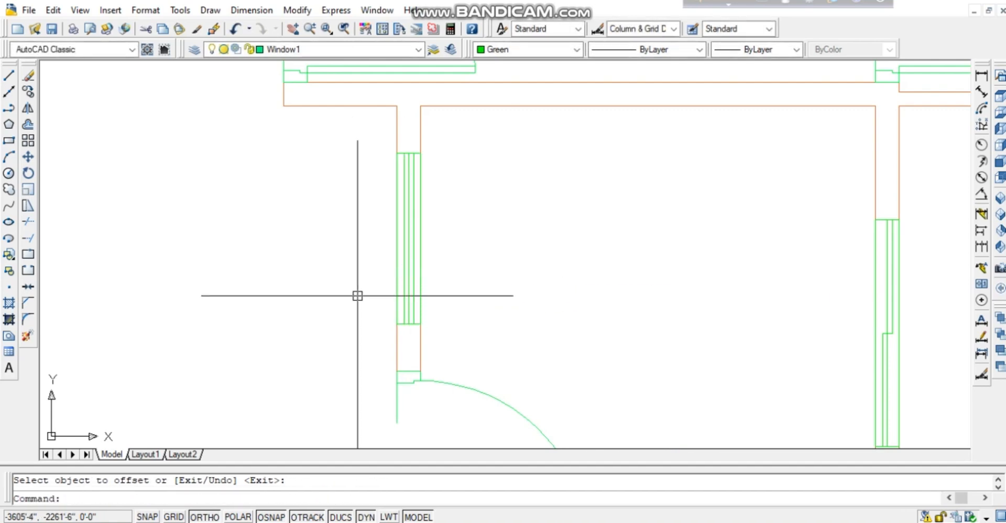
# Draw a short step line between the window lines.
pyautogui.write('l')
pyautogui.press('Return')
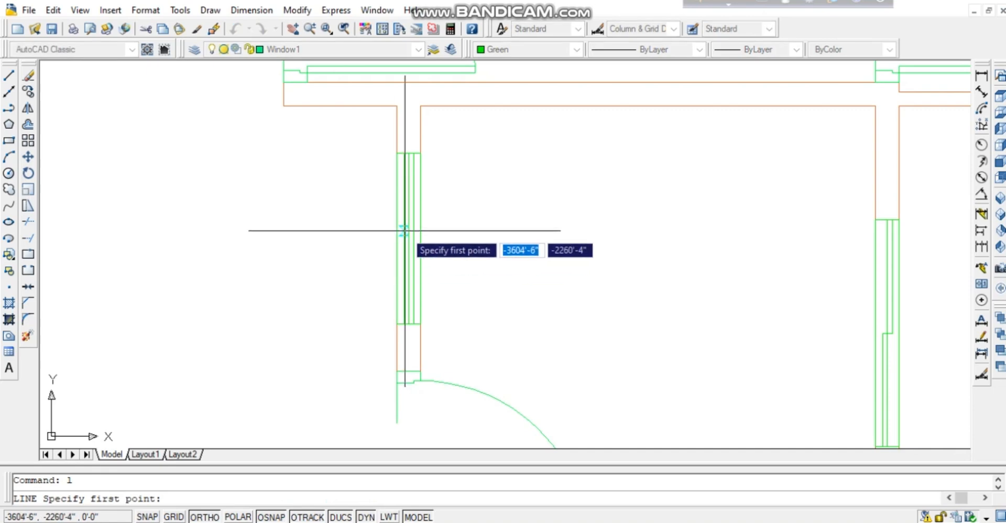
pyautogui.click(404, 238)
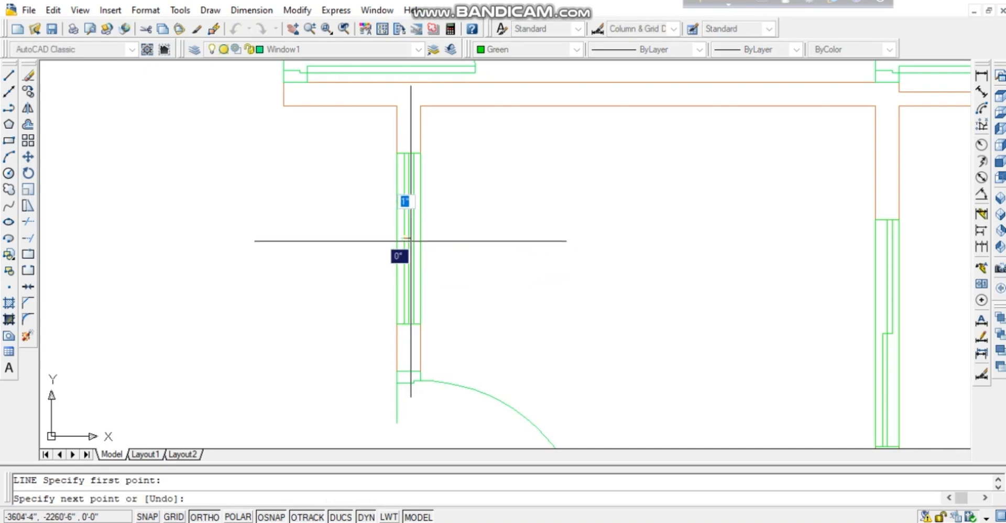
pyautogui.click(414, 239)
pyautogui.press('space')
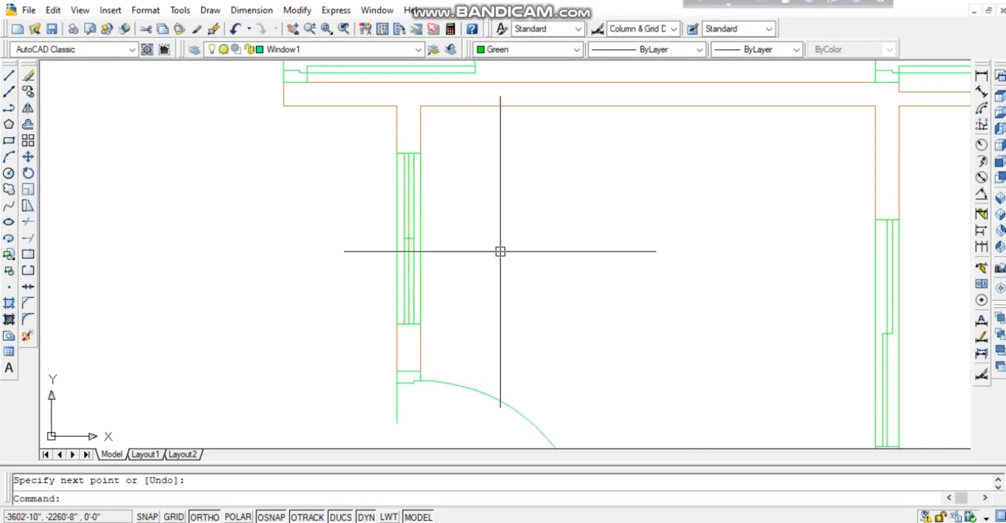
# Trim the window lines above and below the step.
pyautogui.write('tr')
pyautogui.press('Return')
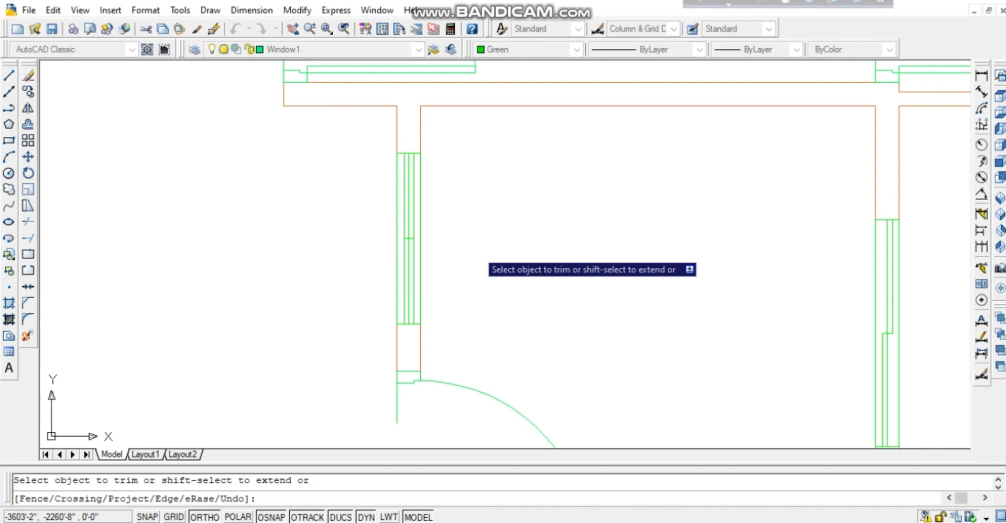
pyautogui.click(414, 210)
pyautogui.click(403, 272)
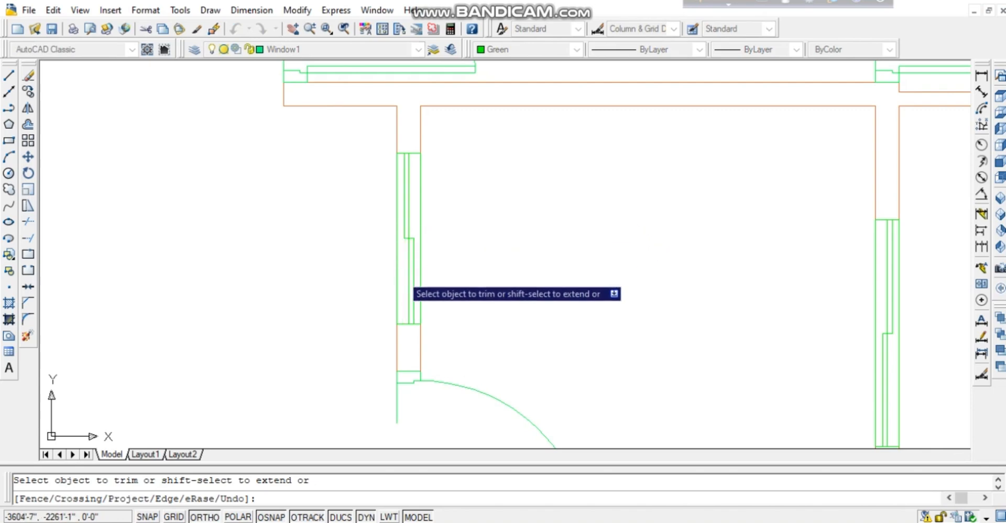
pyautogui.press('space')
# Select all of the window's green lines with a crossing window.
pyautogui.click(478, 186)
pyautogui.click(305, 281)
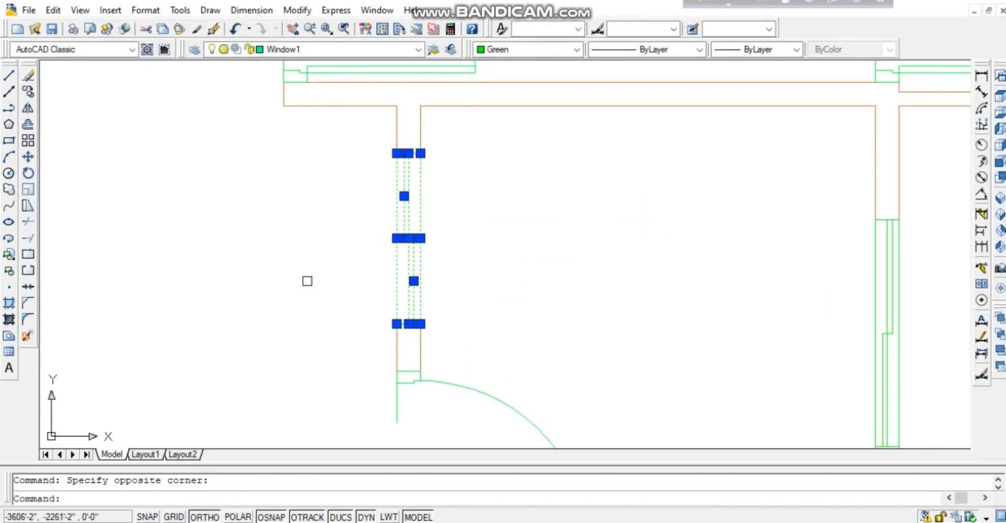
pyautogui.scroll(-4, 449, 198)
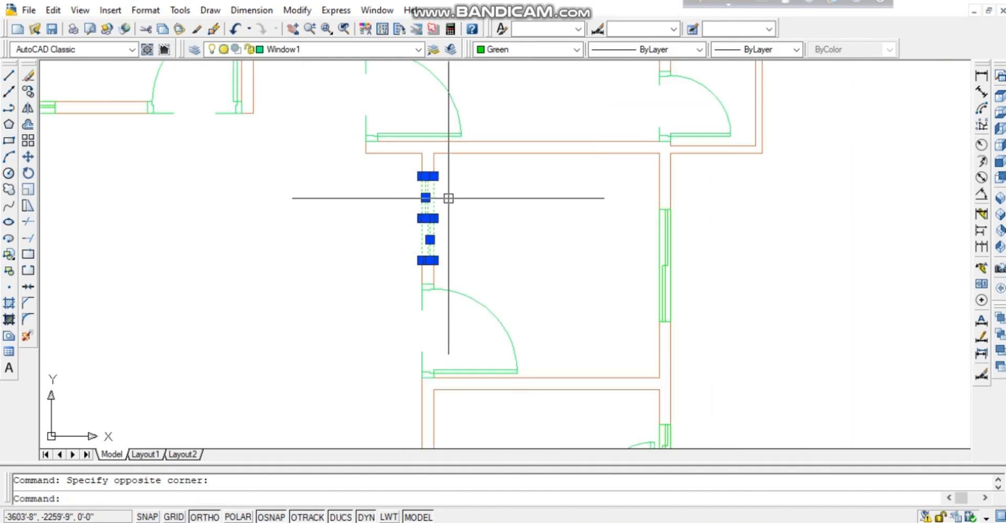
pyautogui.scroll(5, 448, 198)
pyautogui.scroll(3, 449, 198)
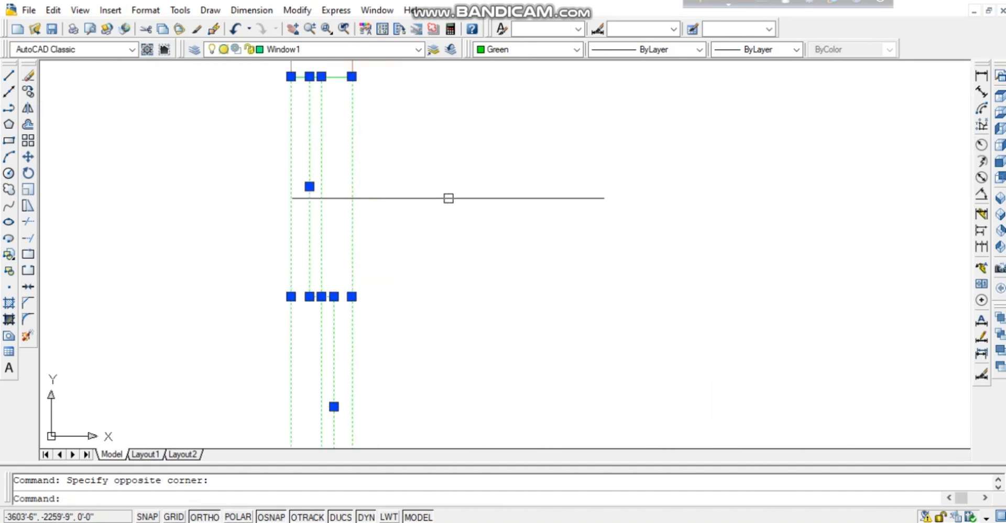
pyautogui.moveTo(399, 256); pyautogui.dragTo(453, 120, button='middle')
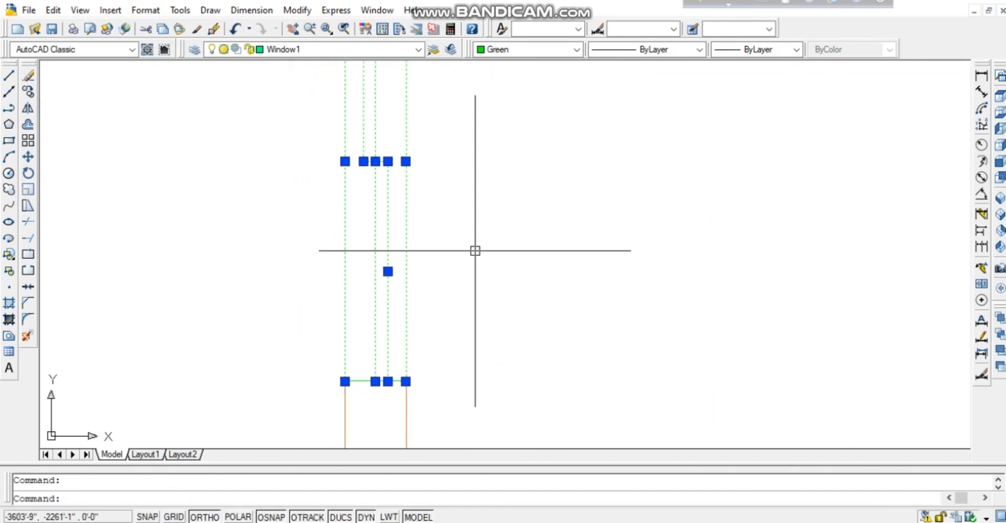
pyautogui.moveTo(474, 249)
pyautogui.mouseDown(button='middle')
pyautogui.moveTo(500, 151)
pyautogui.moveTo(458, 304)
pyautogui.moveTo(478, 322)
pyautogui.mouseUp(button='middle')
pyautogui.moveTo(460, 208); pyautogui.dragTo(483, 317, button='middle')
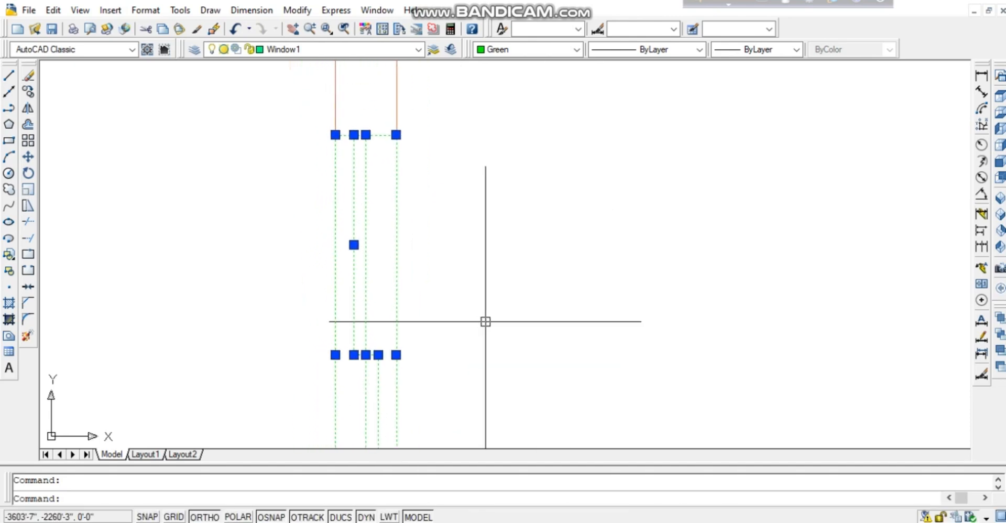
# Turn the selected window lines into block 'w5' and zoom out over the floor plan.
pyautogui.write('b')
pyautogui.press('Return')
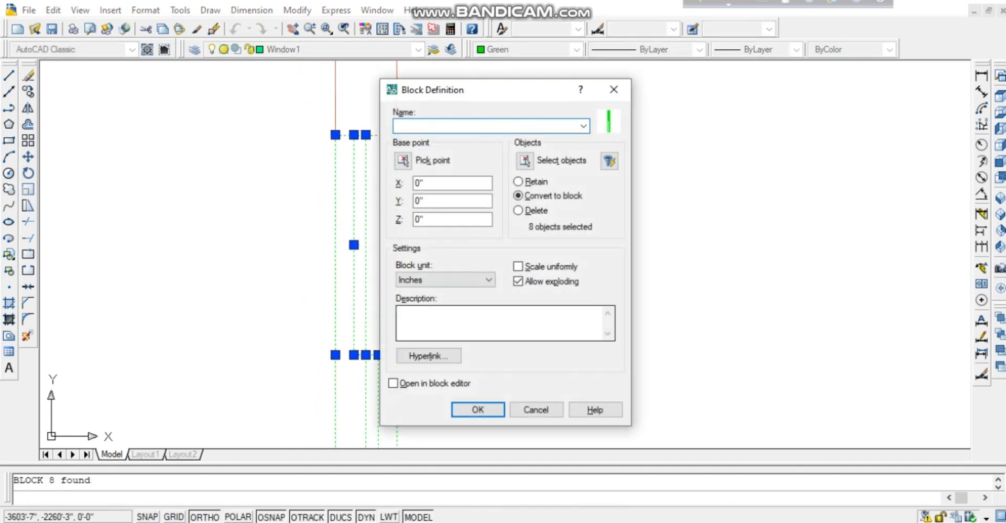
pyautogui.press('Return')
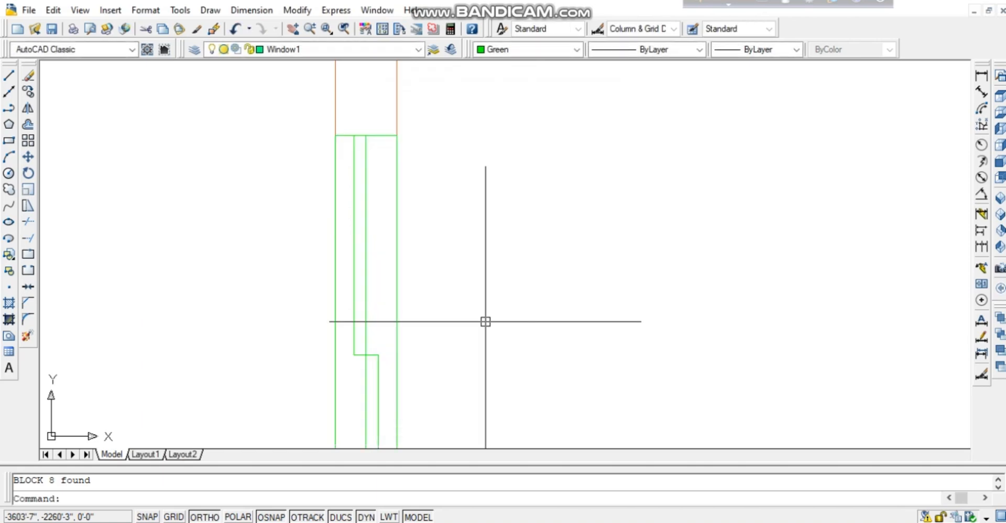
pyautogui.scroll(-3, 524, 212)
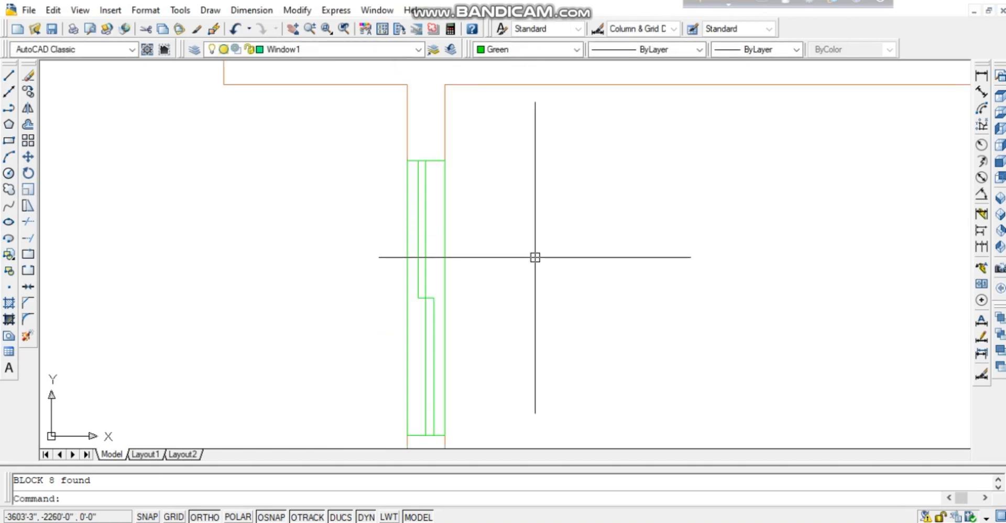
pyautogui.scroll(-6, 508, 289)
pyautogui.scroll(-2, 508, 288)
pyautogui.moveTo(535, 314); pyautogui.dragTo(535, 255, button='middle')
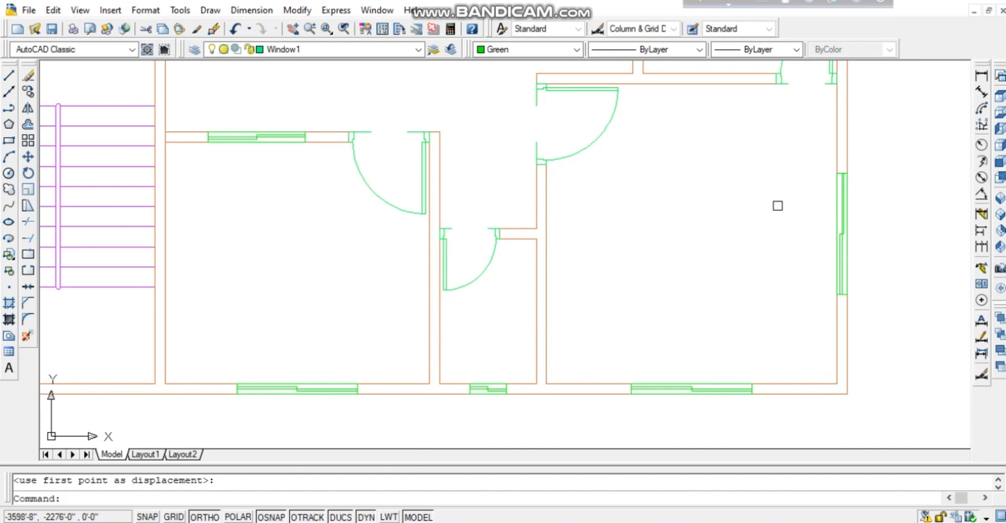
# Dimension the right room at 12'-5" tall and 12' wide.
pyautogui.click(982, 75)
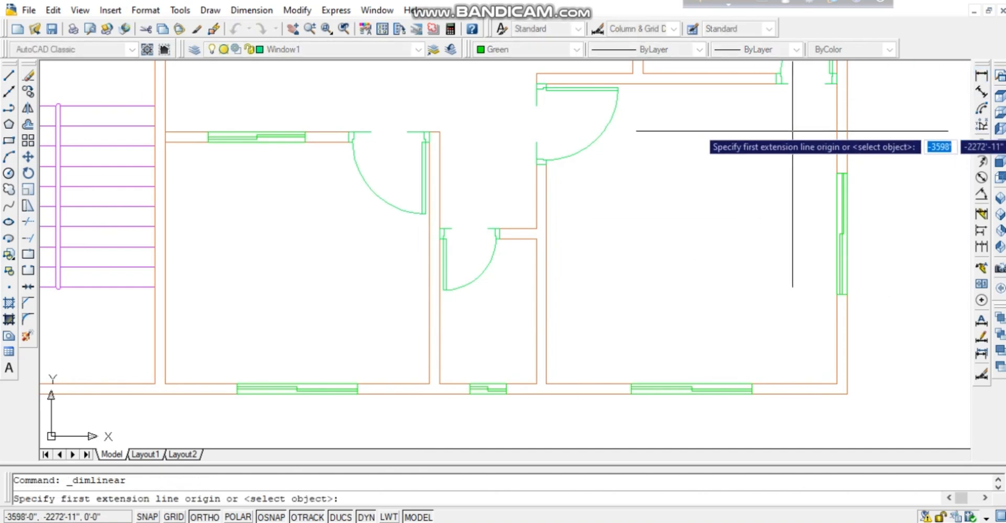
pyautogui.click(837, 84)
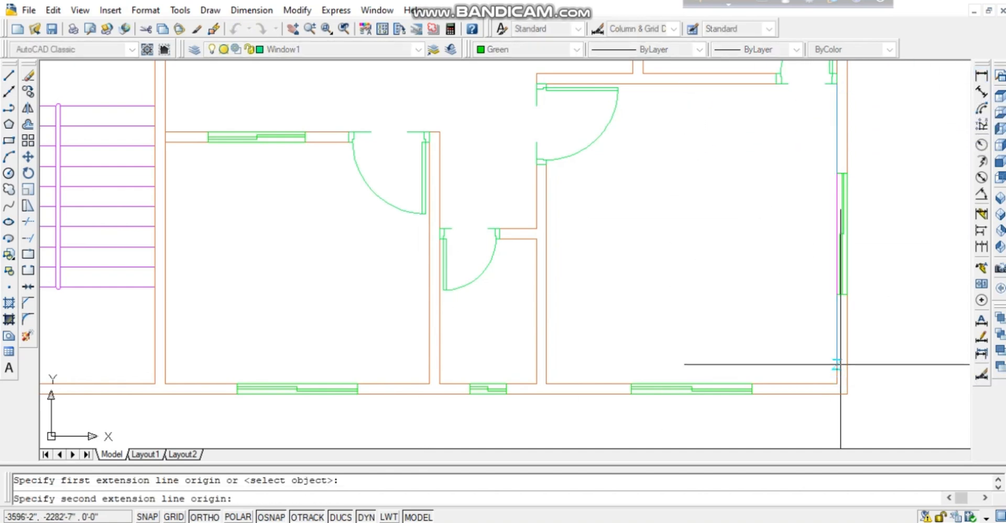
pyautogui.click(837, 383)
pyautogui.click(803, 383)
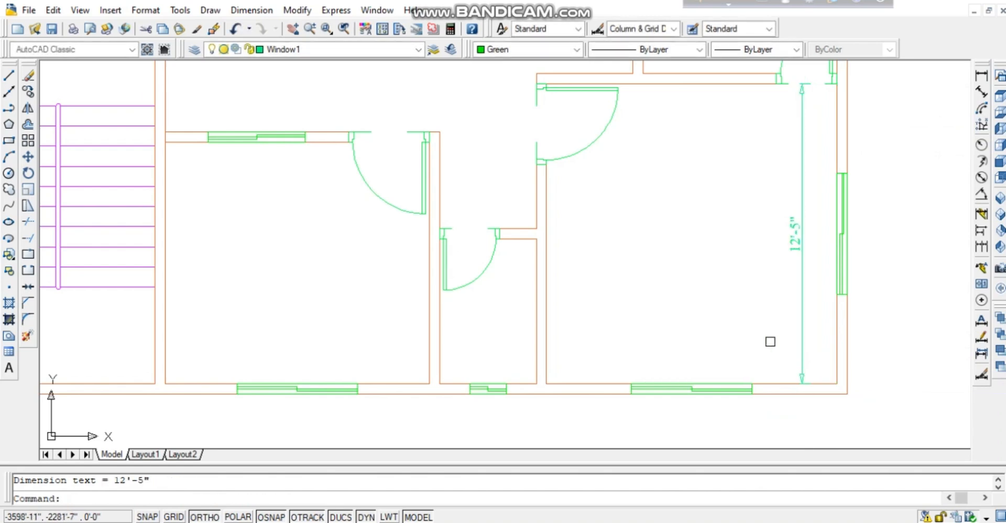
pyautogui.press('Return')
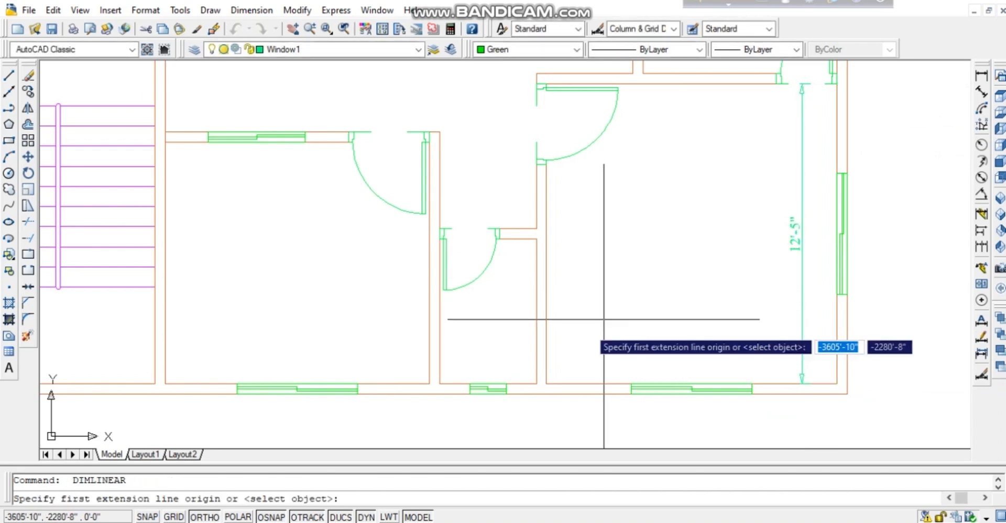
pyautogui.click(546, 384)
pyautogui.click(837, 383)
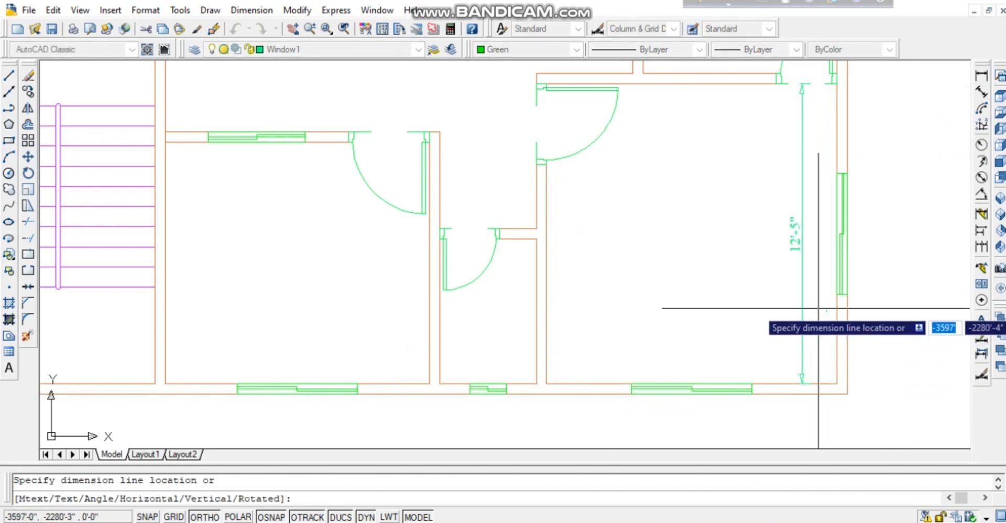
pyautogui.click(823, 299)
pyautogui.press('Return')
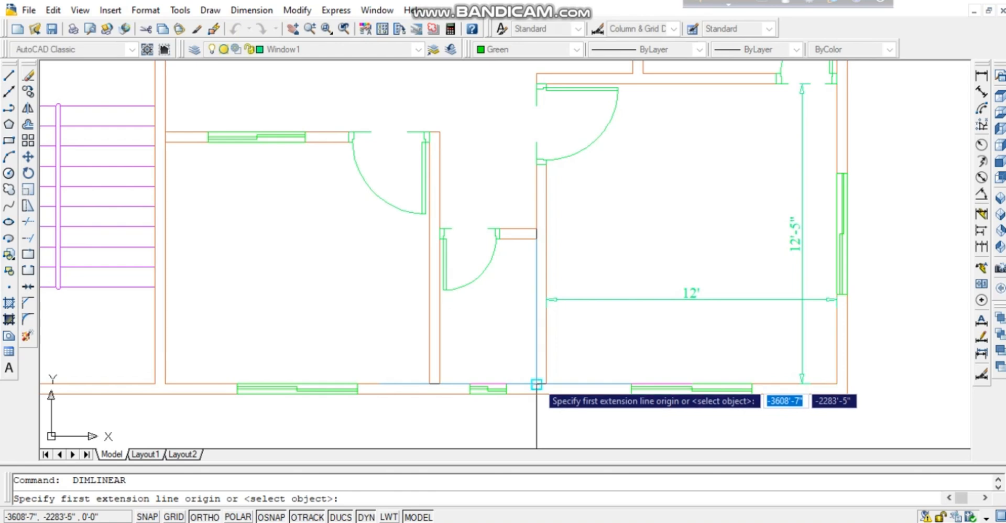
# Dimension the small middle room at 6' tall and 4' wide.
pyautogui.click(536, 384)
pyautogui.click(537, 239)
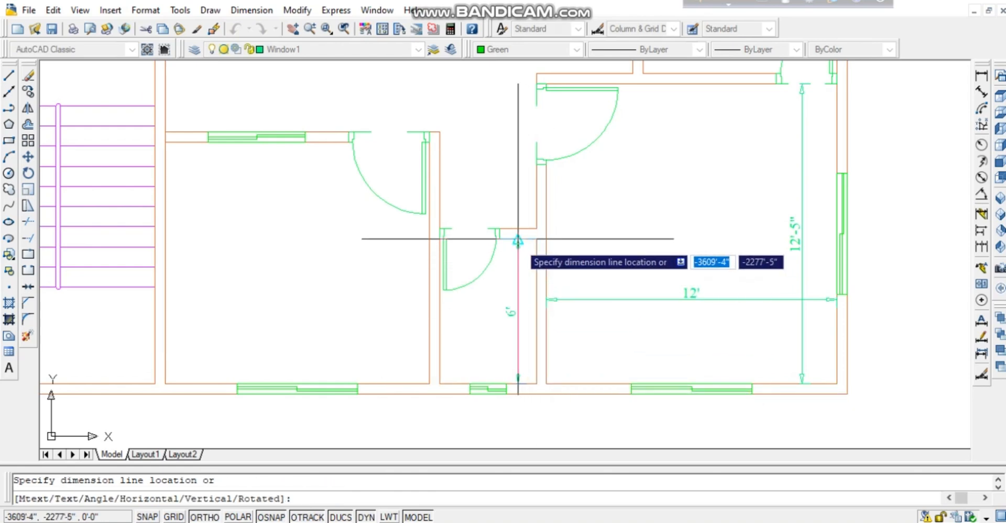
pyautogui.click(519, 240)
pyautogui.press('Return')
pyautogui.click(440, 385)
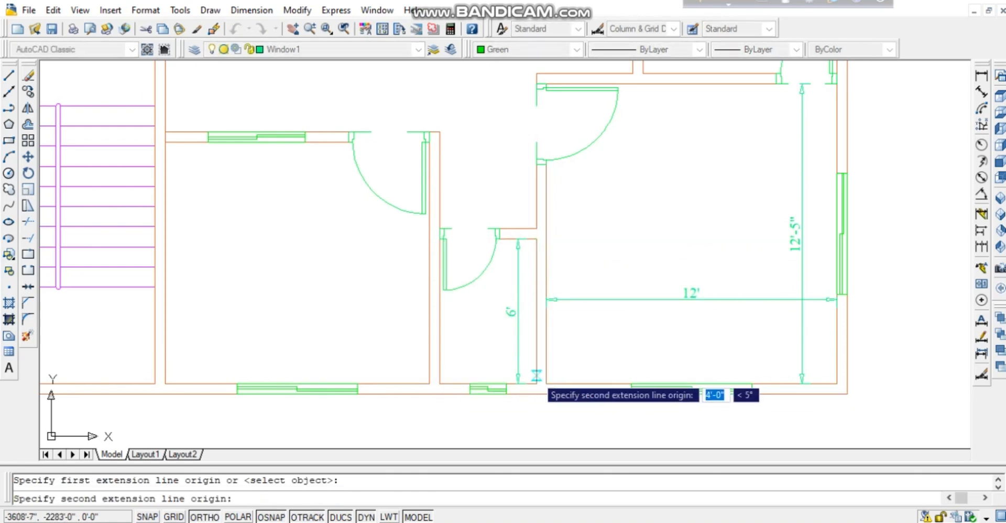
pyautogui.click(537, 384)
pyautogui.click(531, 344)
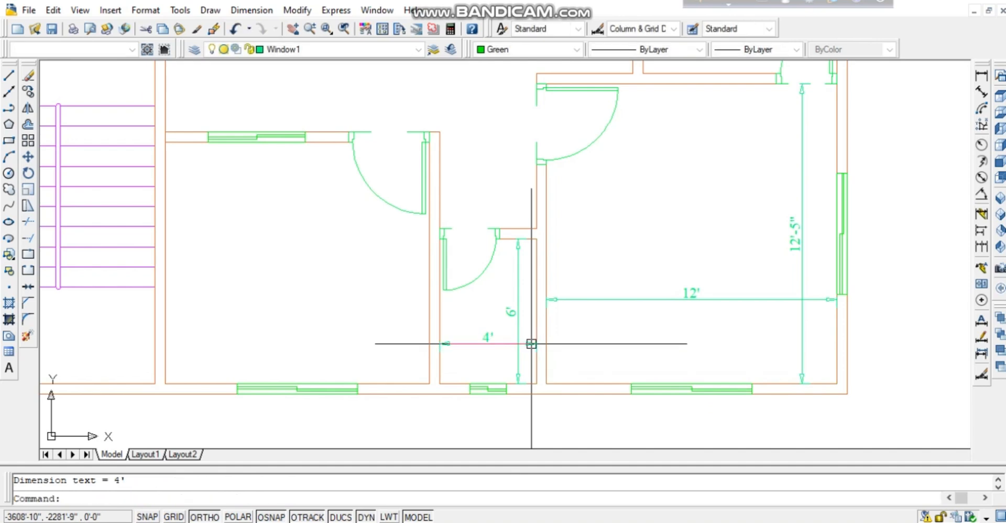
pyautogui.press('Return')
# Dimension the left room at 10'-11" wide and 10' tall.
pyautogui.click(429, 384)
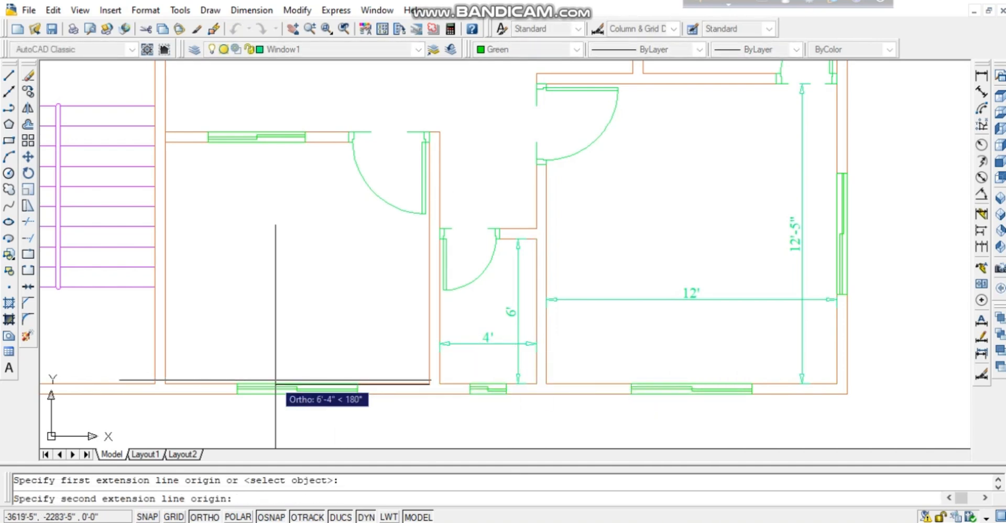
pyautogui.click(166, 385)
pyautogui.click(183, 313)
pyautogui.press('Return')
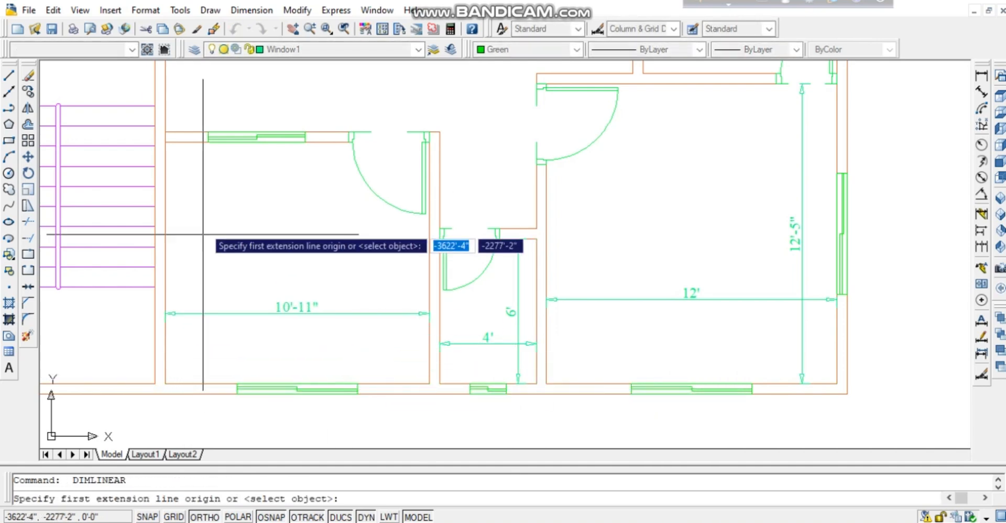
pyautogui.click(165, 141)
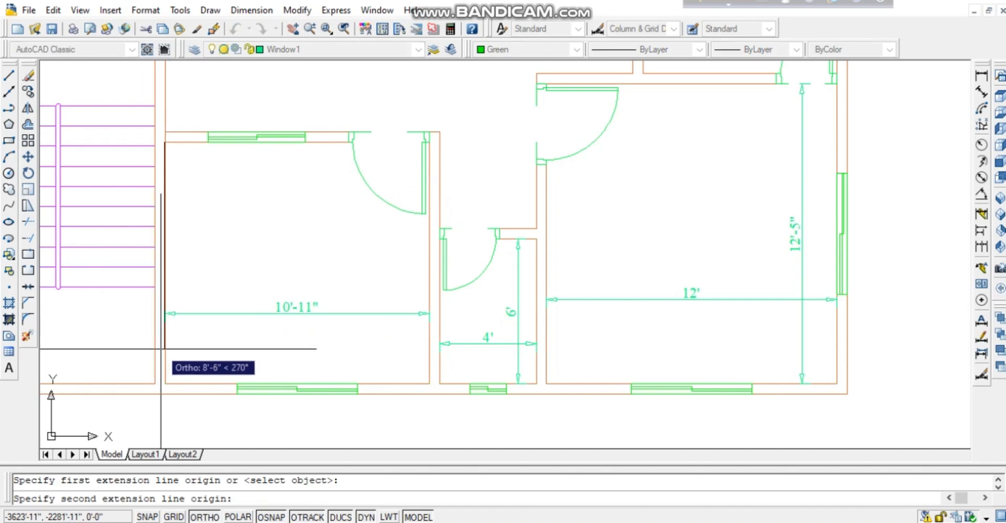
pyautogui.click(165, 383)
pyautogui.click(209, 368)
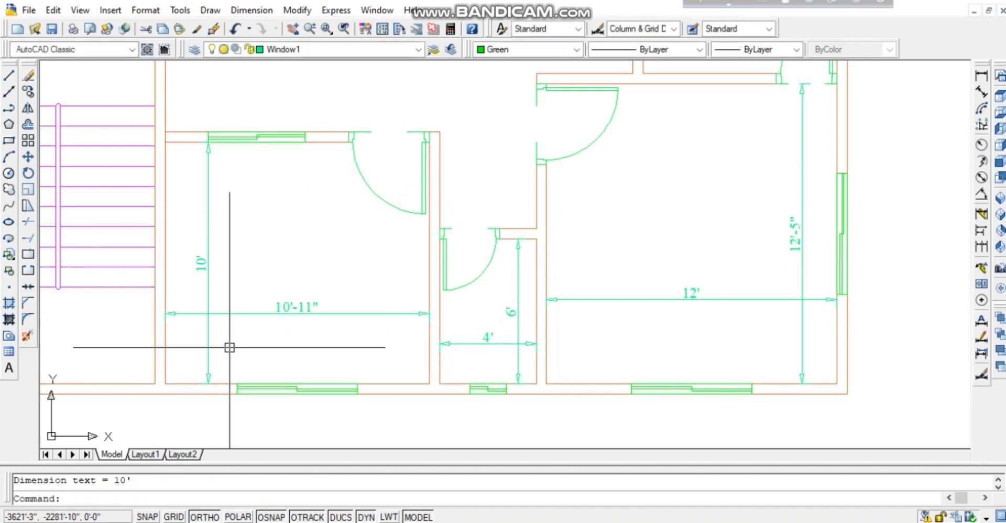
pyautogui.press('Return')
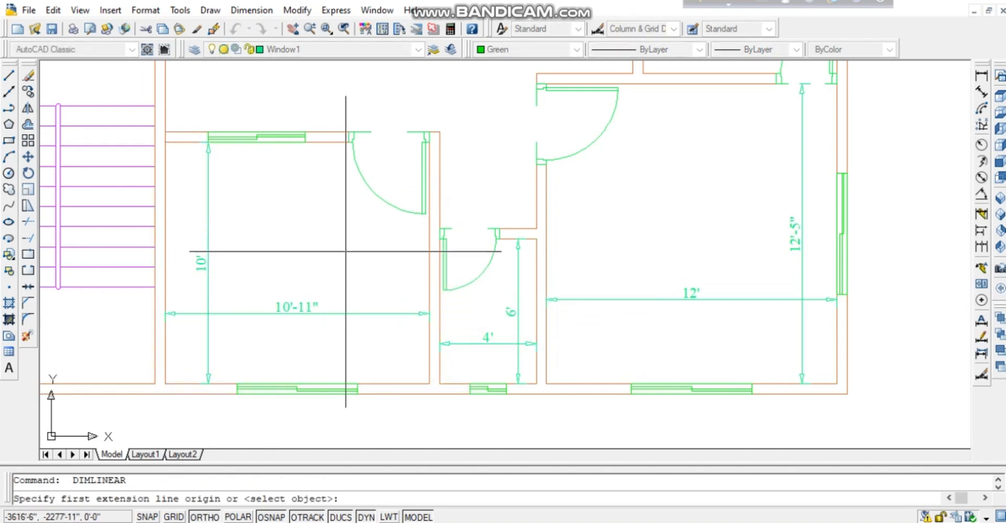
pyautogui.moveTo(345, 252)
pyautogui.mouseDown(button='middle')
pyautogui.moveTo(352, 335)
pyautogui.moveTo(350, 309)
pyautogui.mouseUp(button='middle')
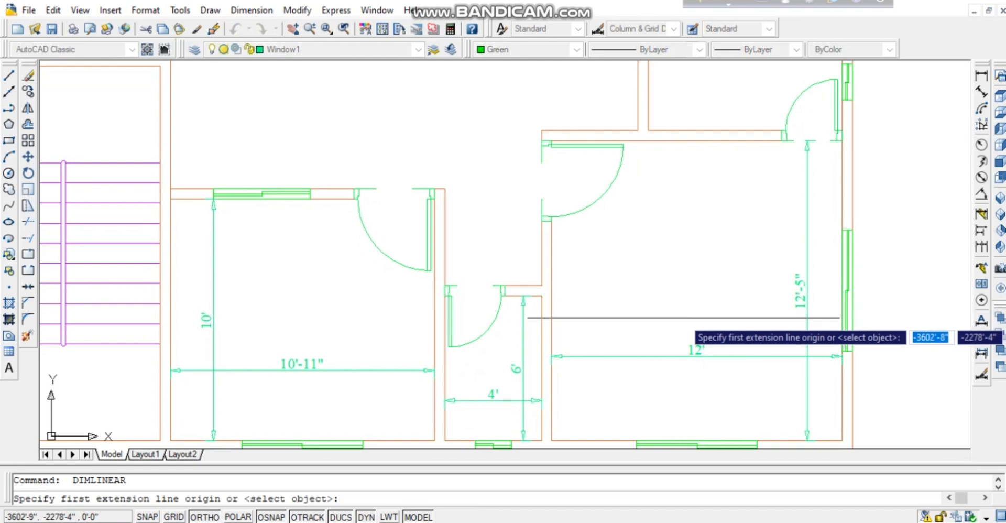
pyautogui.press('Escape')
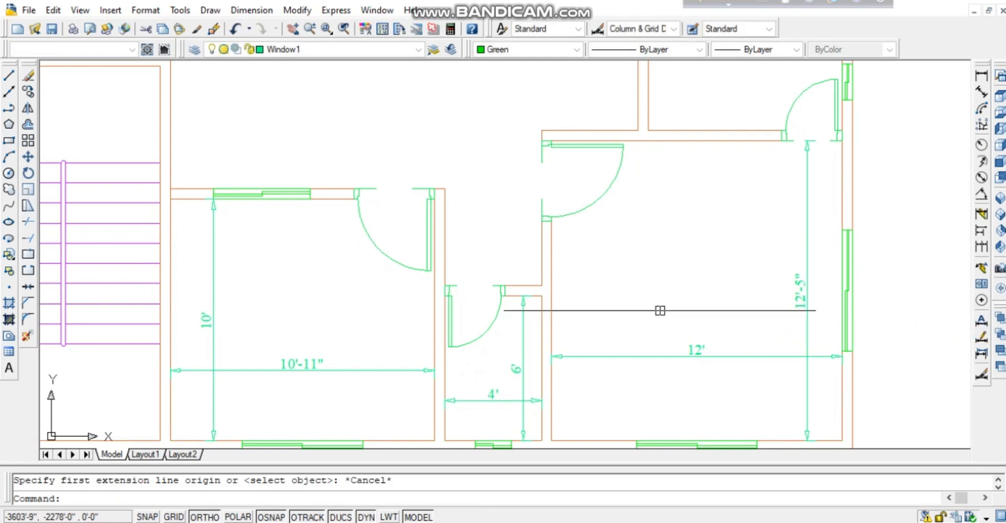
pyautogui.moveTo(631, 315); pyautogui.dragTo(632, 256, button='middle')
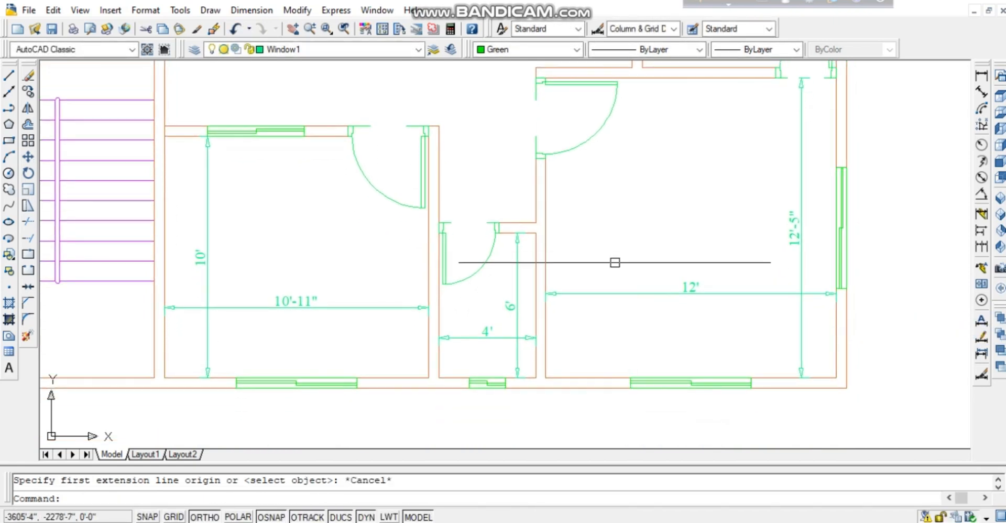
# Place a multiline text label "M. BED ROOM (12'-0" X 12'-5")" inside the right room.
pyautogui.click(8, 368)
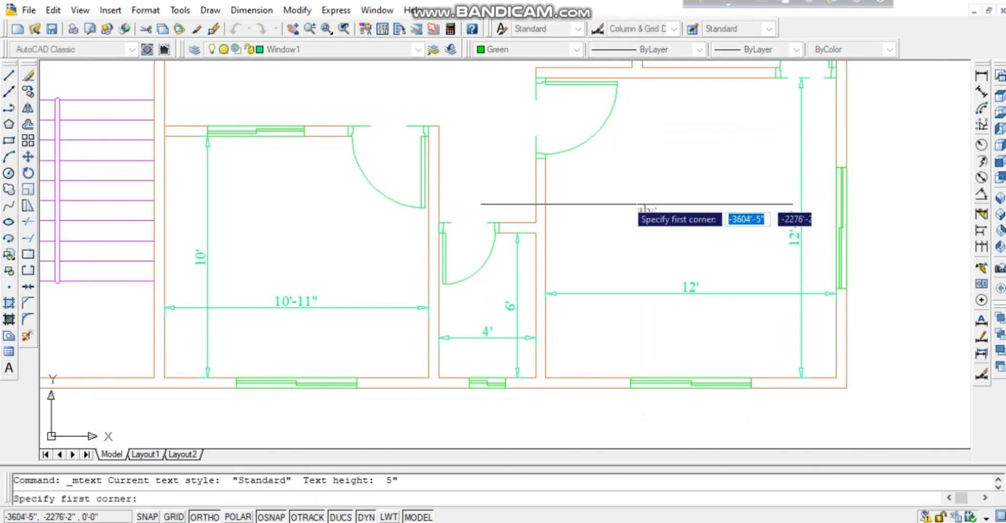
pyautogui.click(608, 175)
pyautogui.click(706, 223)
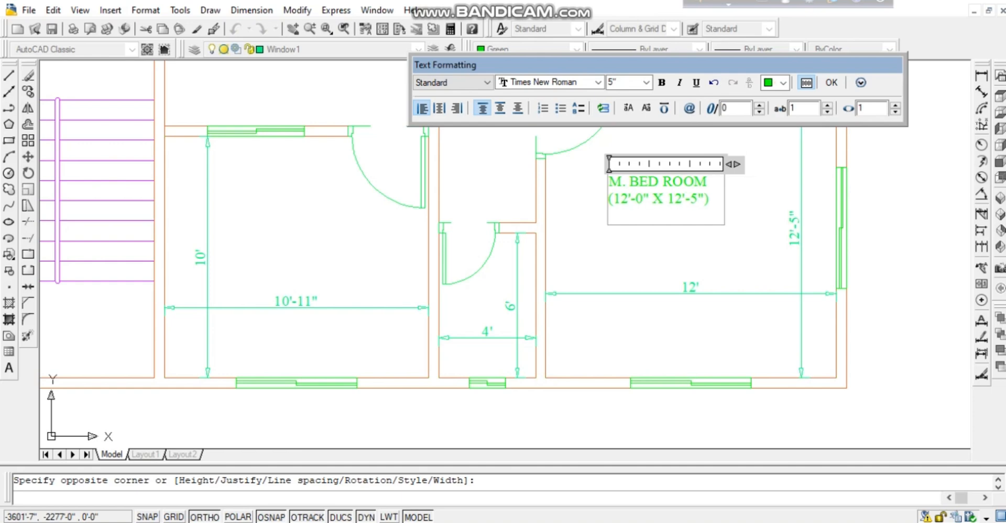
pyautogui.click(753, 231)
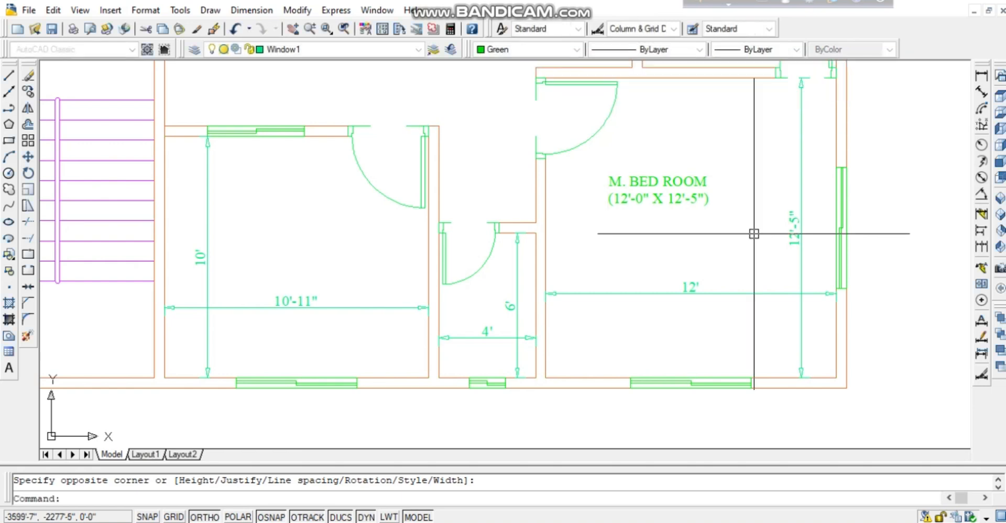
# Nudge the M. BED ROOM label slightly, then copy it into the left room with Ortho off.
pyautogui.click(659, 181)
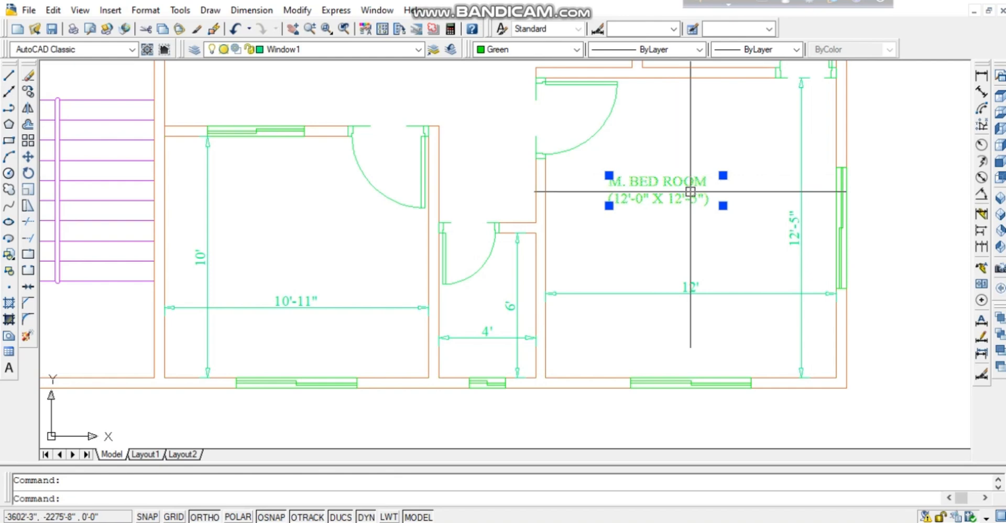
pyautogui.moveTo(650, 181); pyautogui.dragTo(662, 184)
pyautogui.click(652, 185)
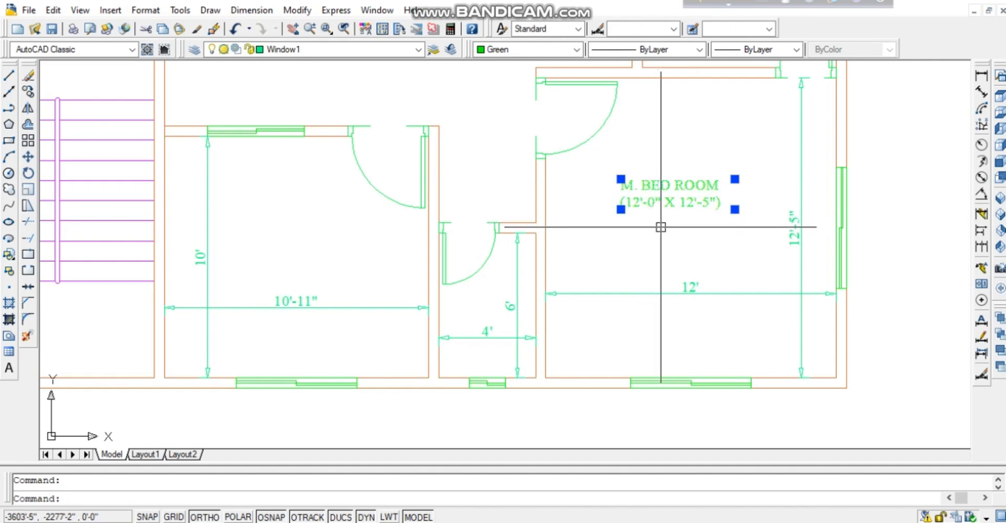
pyautogui.write('co')
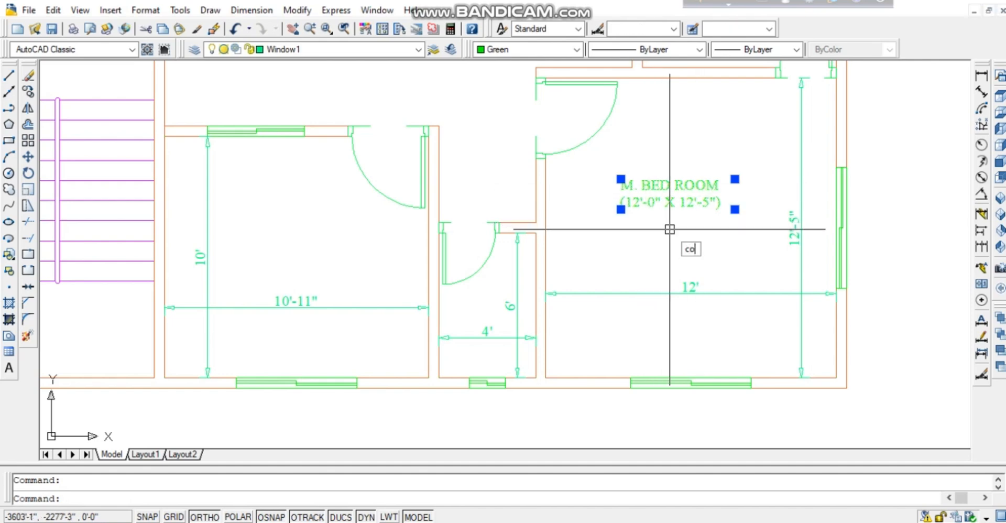
pyautogui.press('Return')
pyautogui.click(621, 179)
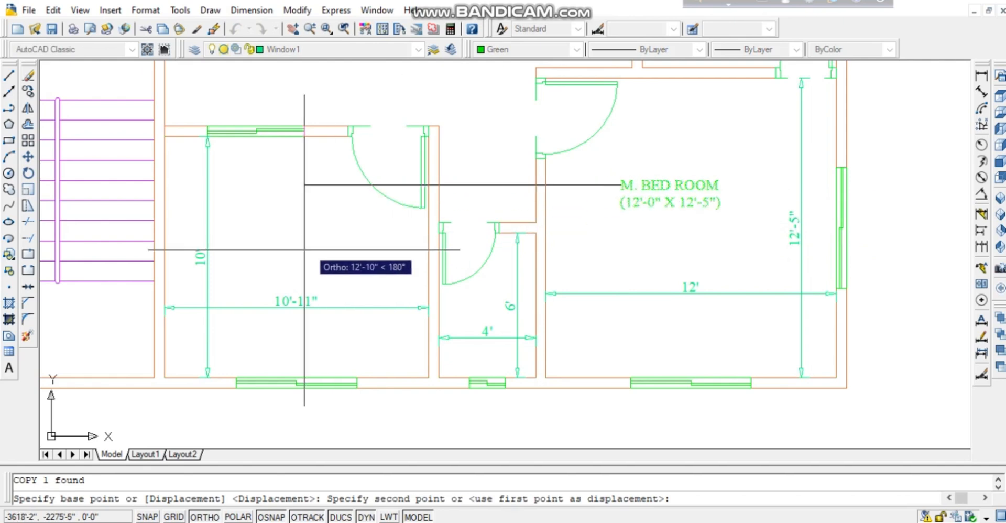
pyautogui.press('F8')
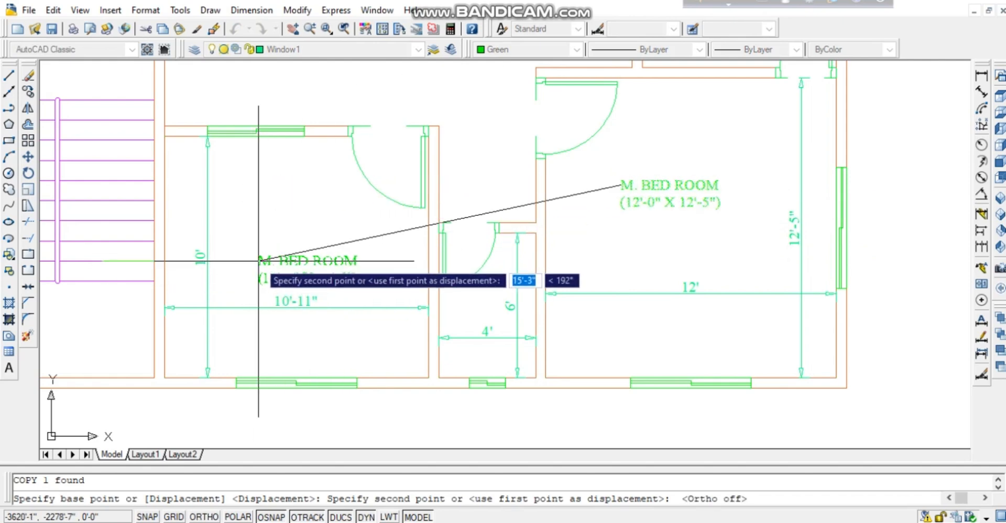
pyautogui.click(259, 255)
# Place further copies of the M. BED ROOM label in the remaining rooms, including the middle ones.
pyautogui.moveTo(333, 231); pyautogui.dragTo(383, 404, button='middle')
pyautogui.moveTo(433, 195); pyautogui.dragTo(386, 313, button='middle')
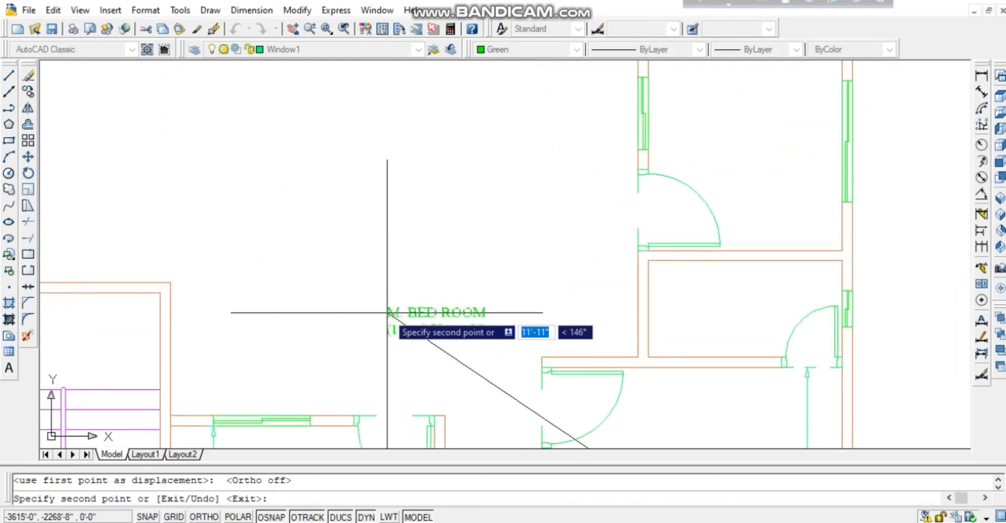
pyautogui.moveTo(408, 181); pyautogui.dragTo(342, 288, button='middle')
pyautogui.click(646, 253)
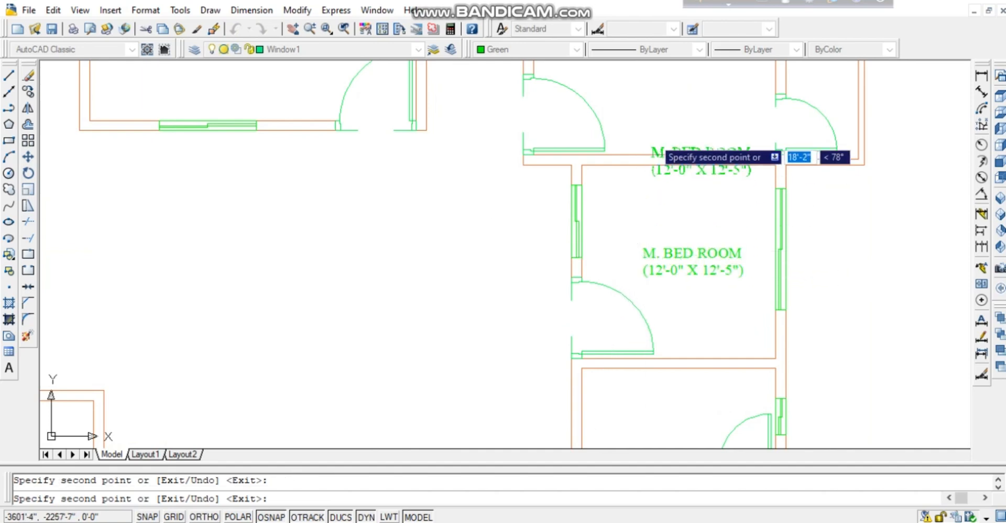
pyautogui.moveTo(647, 253); pyautogui.dragTo(621, 436, button='middle')
pyautogui.click(569, 210)
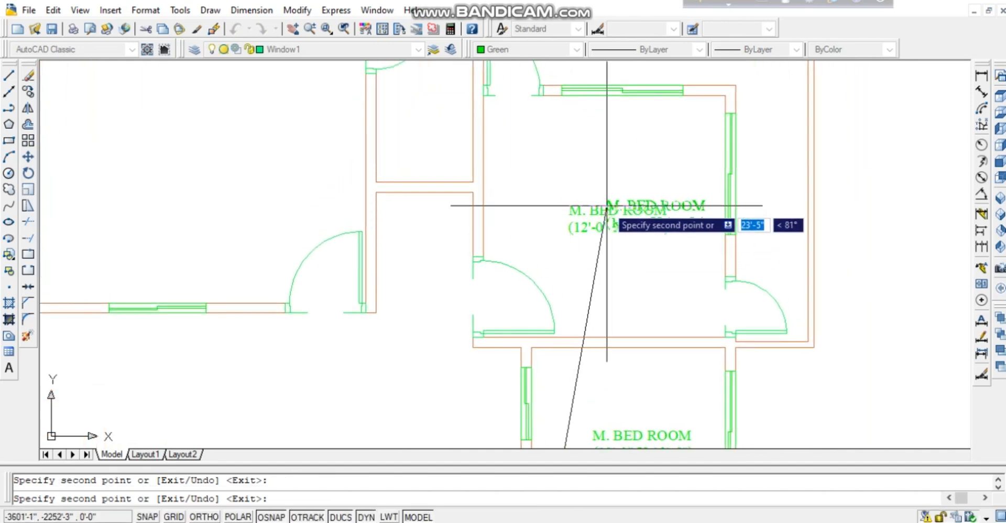
pyautogui.moveTo(606, 204); pyautogui.dragTo(823, 210, button='middle')
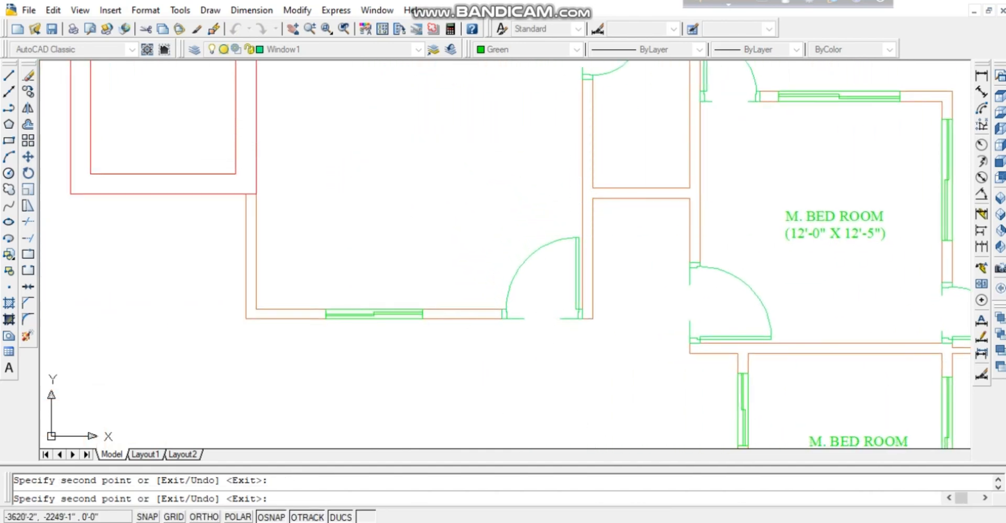
pyautogui.click(355, 131)
pyautogui.moveTo(400, 169); pyautogui.dragTo(339, 110, button='middle')
pyautogui.moveTo(478, 388); pyautogui.dragTo(523, 248, button='middle')
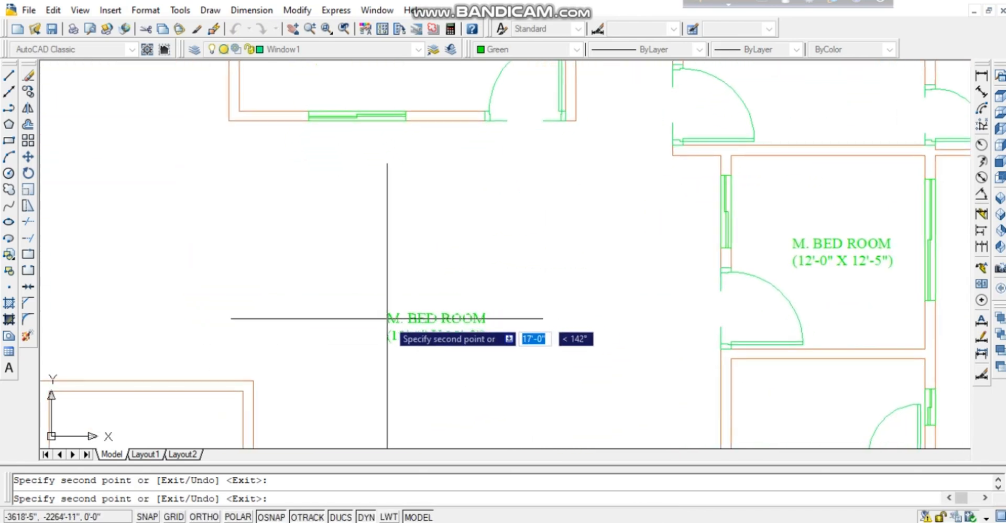
pyautogui.click(423, 333)
pyautogui.moveTo(465, 326); pyautogui.dragTo(431, 112, button='middle')
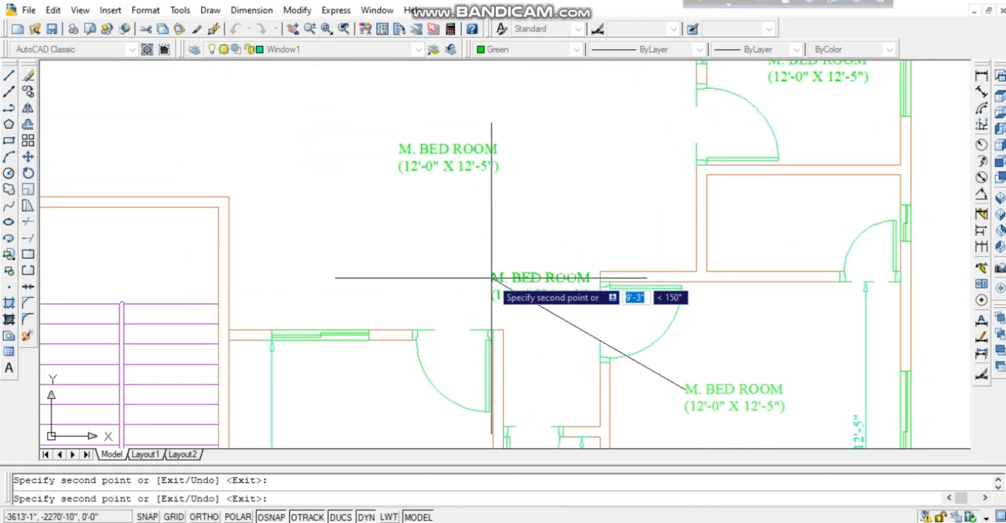
pyautogui.moveTo(490, 274); pyautogui.dragTo(505, 156, button='middle')
pyautogui.moveTo(698, 417); pyautogui.dragTo(665, 338, button='middle')
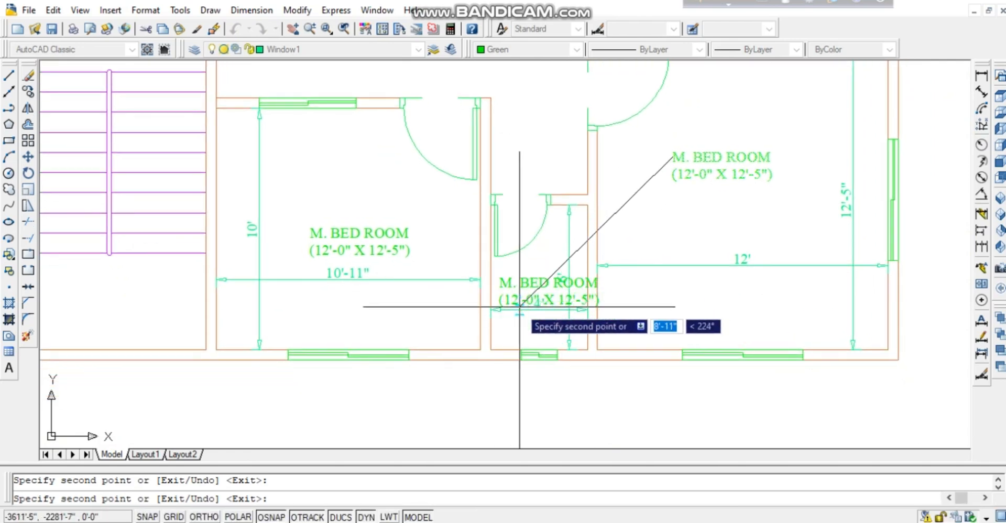
# Centre the left room's label text and change its size line toward 10'-11" X 10'-0".
pyautogui.press('Escape')
pyautogui.doubleClick(338, 235)
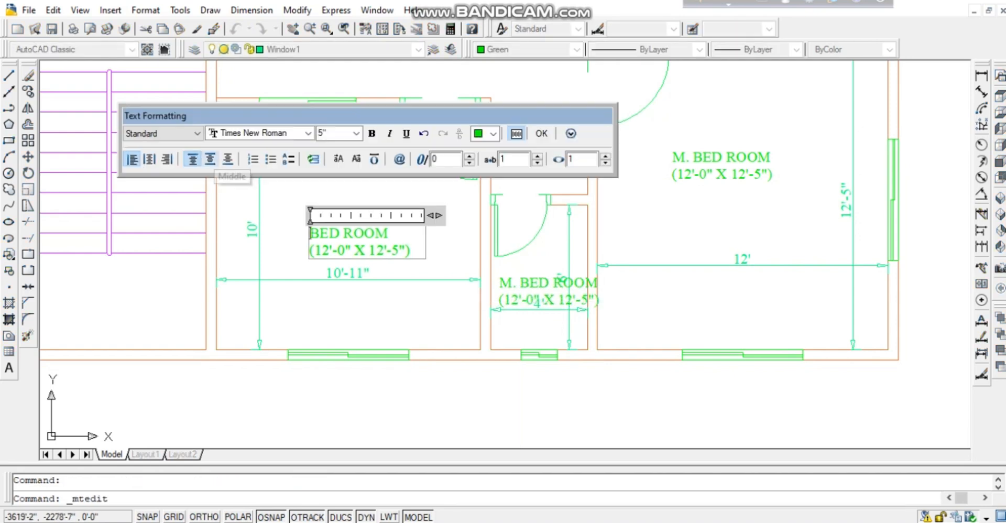
pyautogui.click(210, 159)
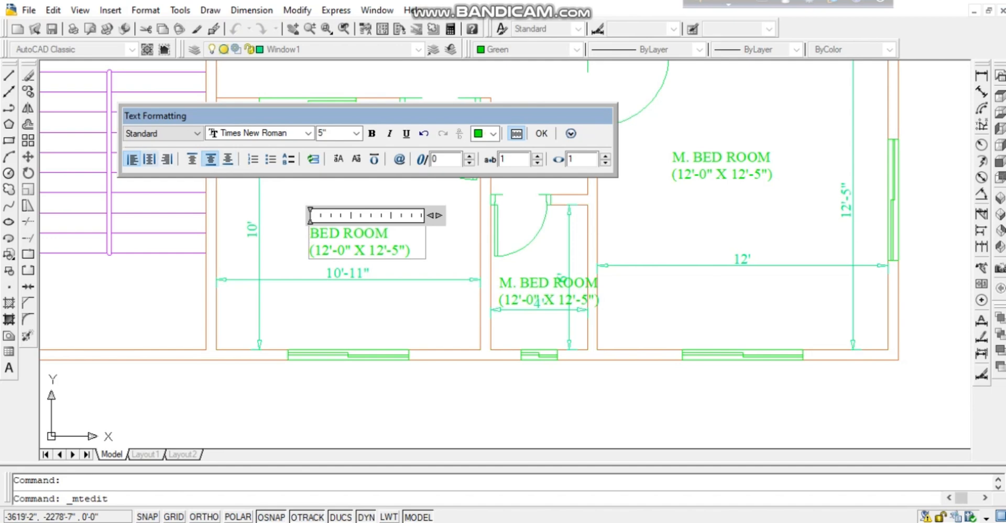
pyautogui.click(150, 159)
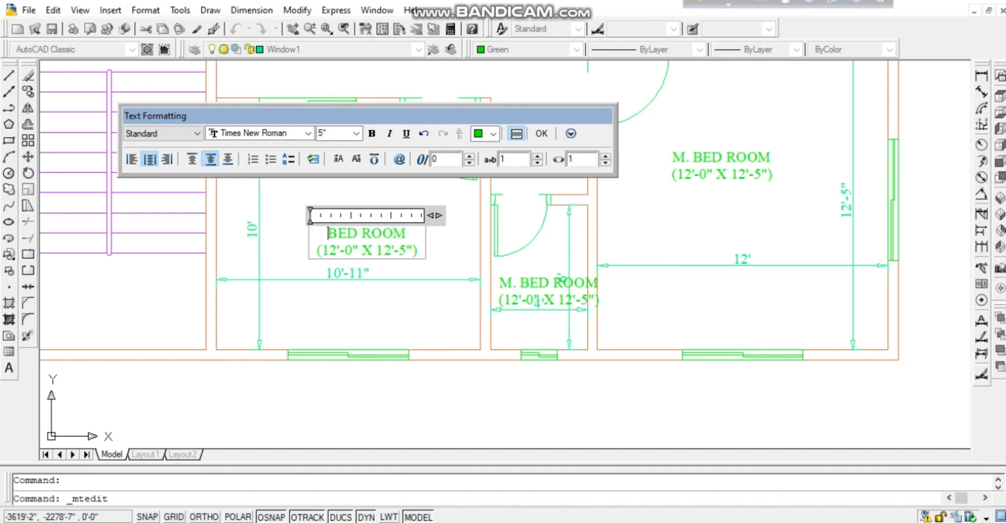
pyautogui.moveTo(336, 250); pyautogui.dragTo(351, 251)
pyautogui.write("0'")
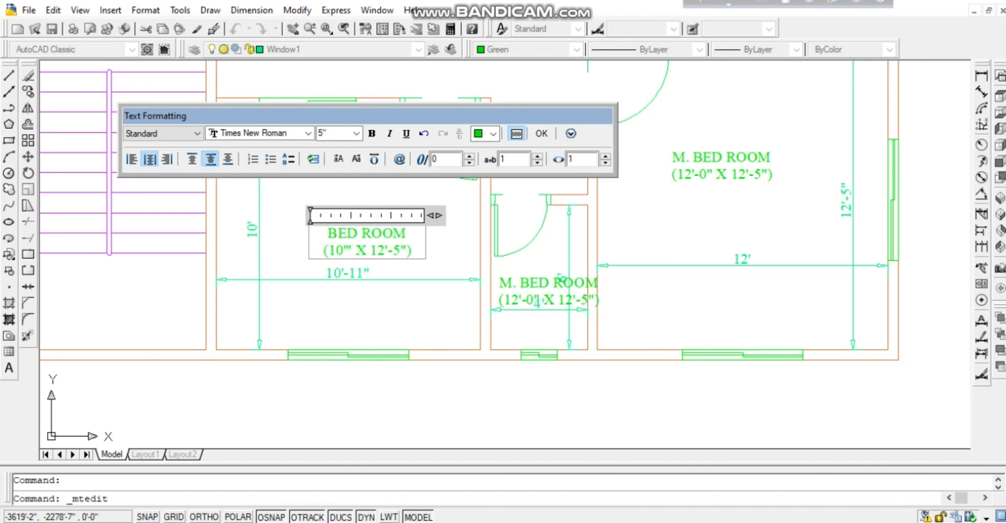
pyautogui.write('-11')
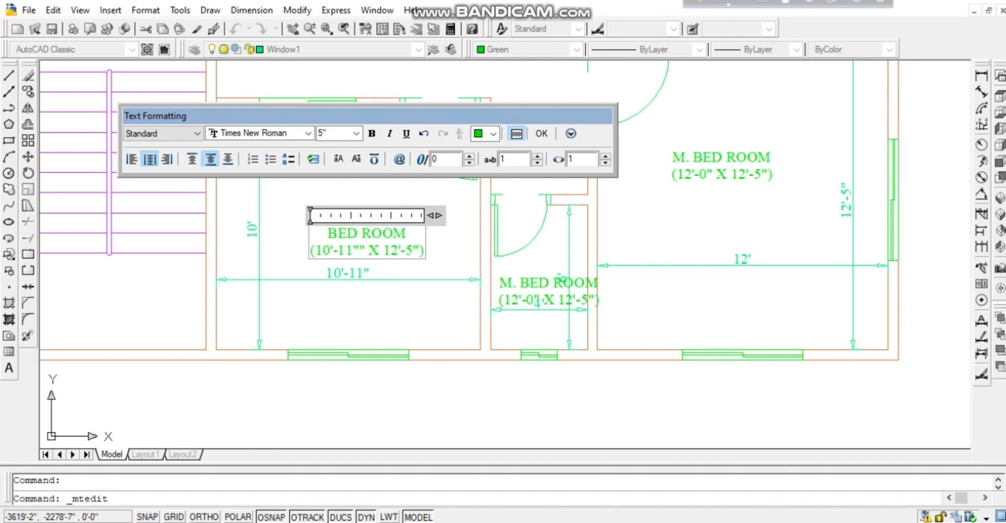
pyautogui.press('BackSpace')
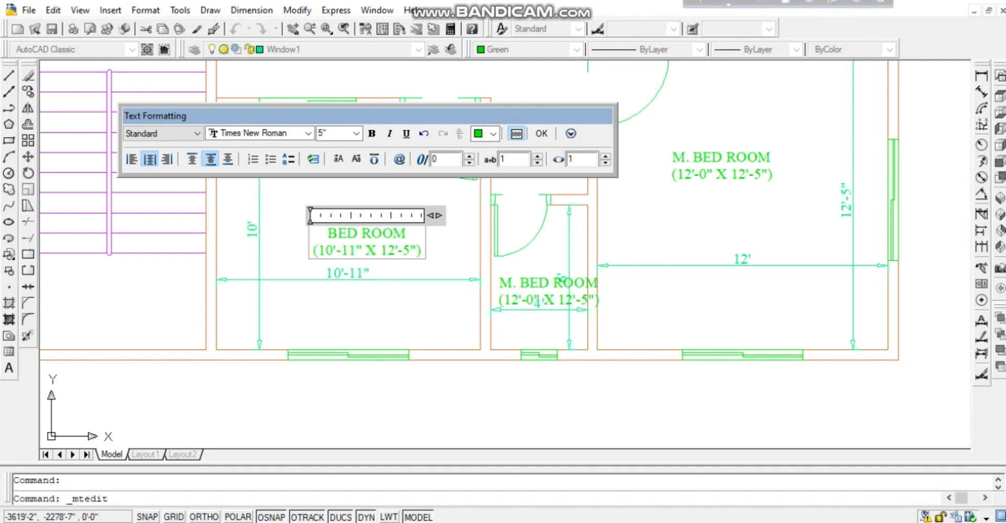
pyautogui.moveTo(387, 250); pyautogui.dragTo(402, 250)
# Retype the small room's copied label as B. ROOM (4'-0" X 6'-0").
pyautogui.click(414, 301)
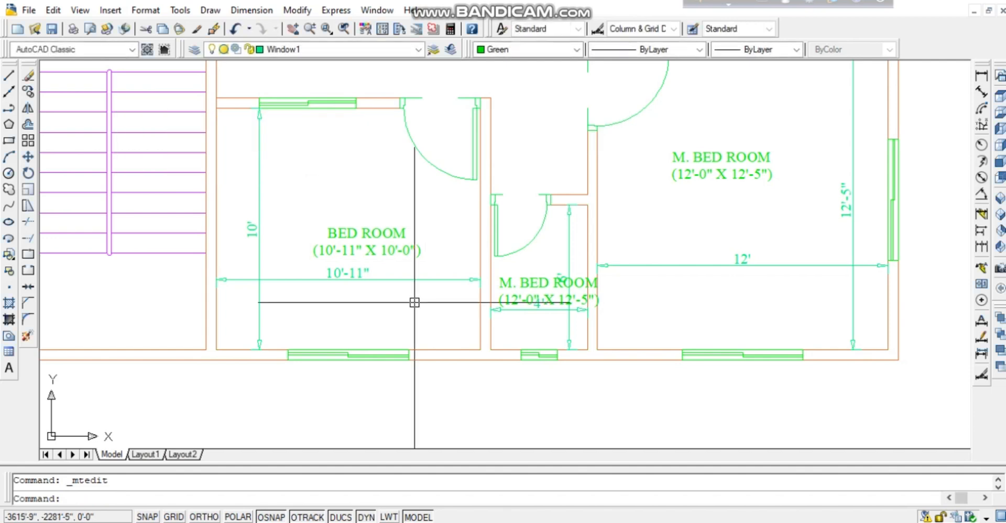
pyautogui.doubleClick(537, 299)
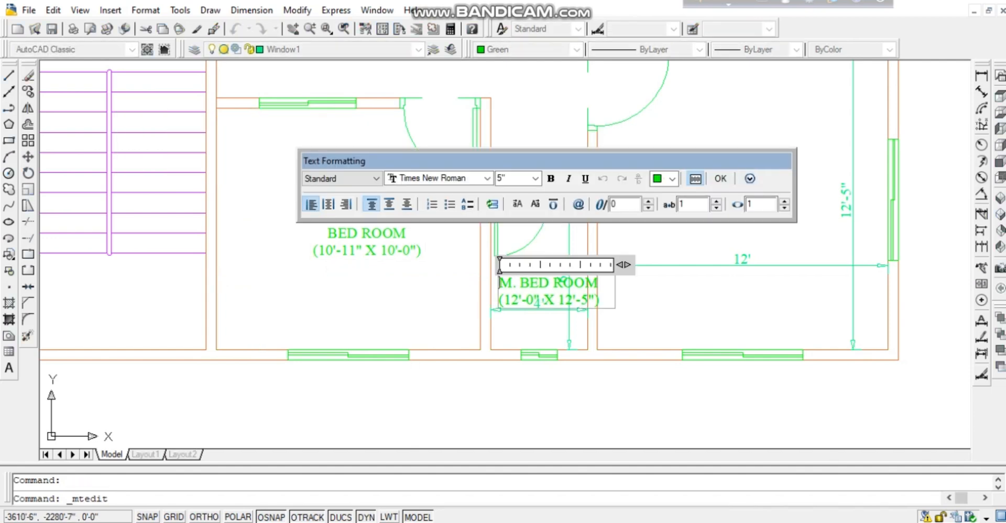
pyautogui.hotkey('shift', 'Left')
pyautogui.hotkey('shift', 'Left')
pyautogui.hotkey('shift', 'Left')
pyautogui.hotkey('shift', 'Left')
pyautogui.hotkey('shift', 'Left')
pyautogui.hotkey('shift', 'Left')
pyautogui.hotkey('shift', 'Left')
pyautogui.hotkey('shift', 'Left')
pyautogui.hotkey('shift', 'Left')
pyautogui.hotkey('shift', 'Left')
pyautogui.hotkey('shift', 'Left')
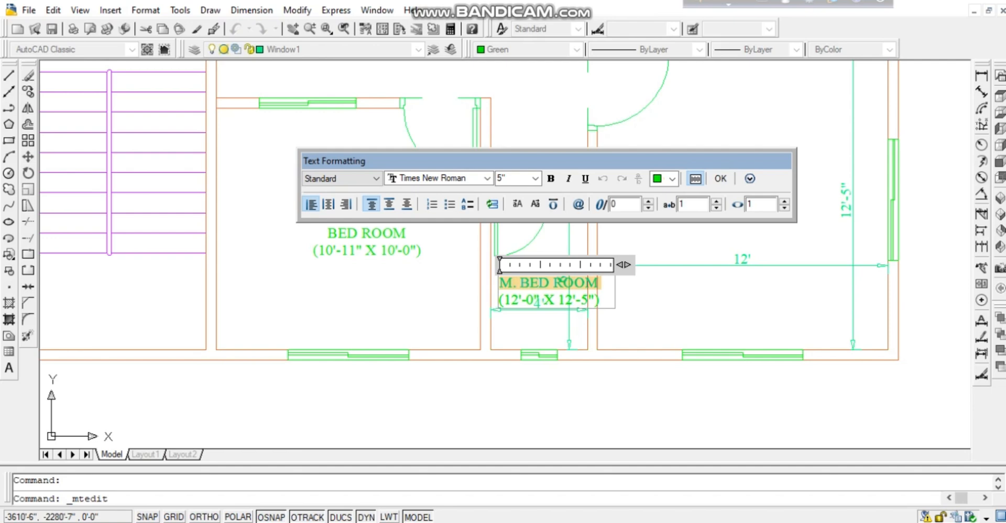
pyautogui.write('B. ROO')
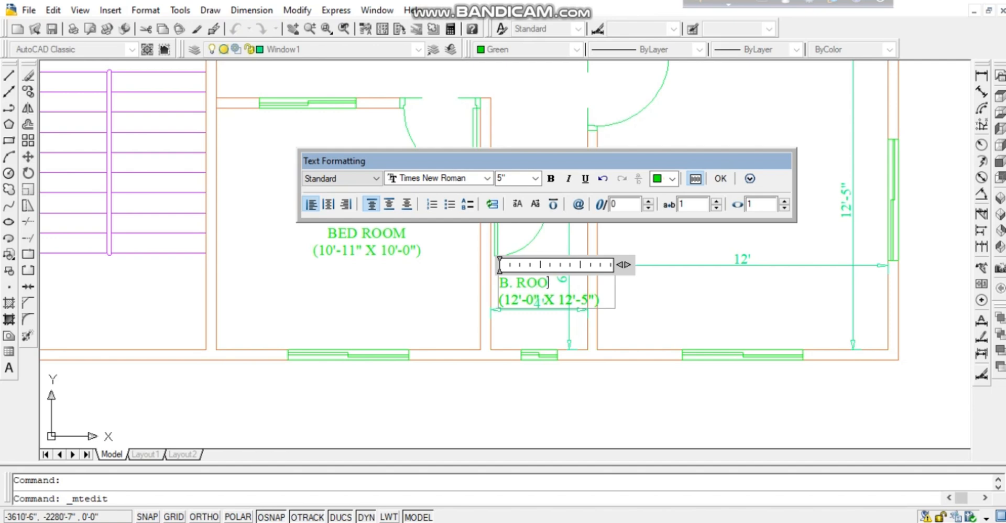
pyautogui.write('M')
pyautogui.write('4')
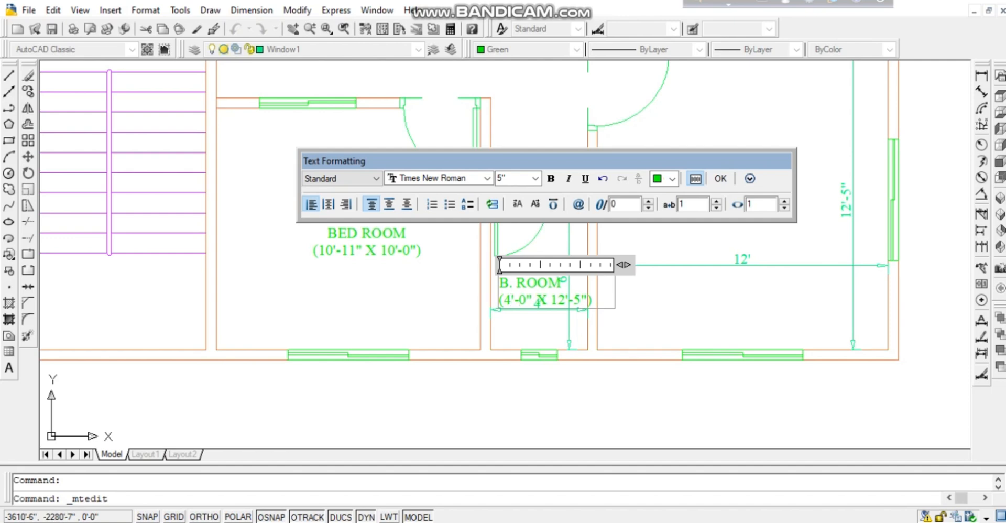
pyautogui.moveTo(596, 158); pyautogui.dragTo(591, 106)
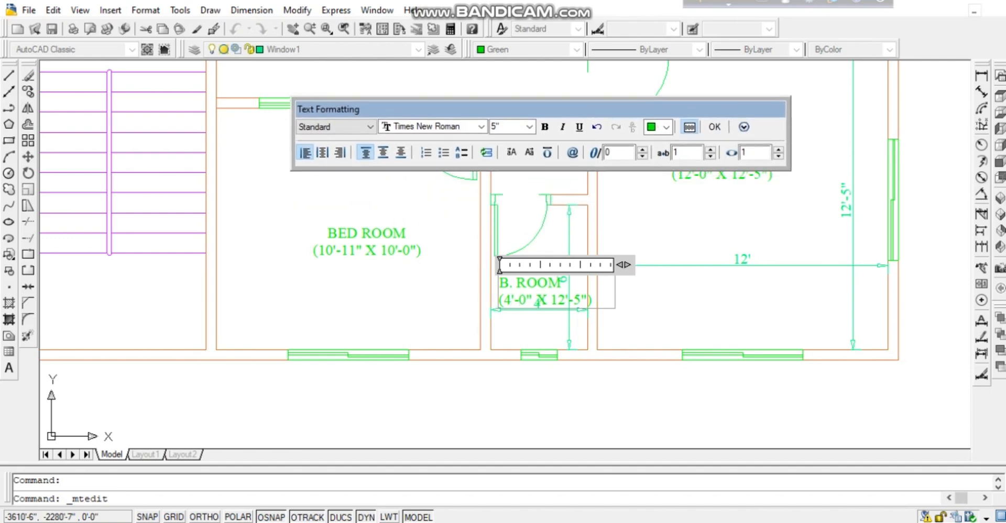
pyautogui.moveTo(623, 265)
pyautogui.mouseDown()
pyautogui.moveTo(644, 264)
pyautogui.moveTo(587, 265)
pyautogui.moveTo(624, 264)
pyautogui.mouseUp()
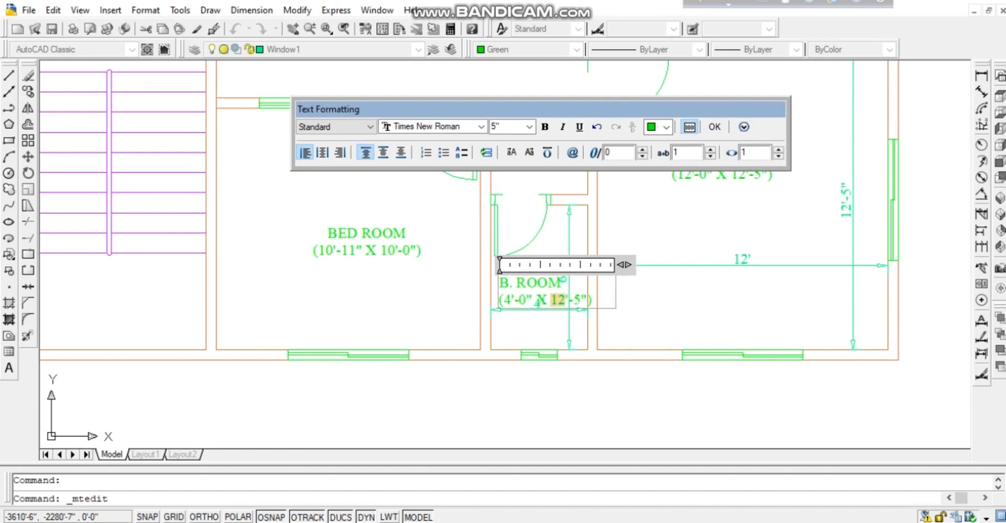
pyautogui.write('6')
# Give the B. ROOM label a 4" text height and centre alignment.
pyautogui.moveTo(583, 299); pyautogui.dragTo(500, 283)
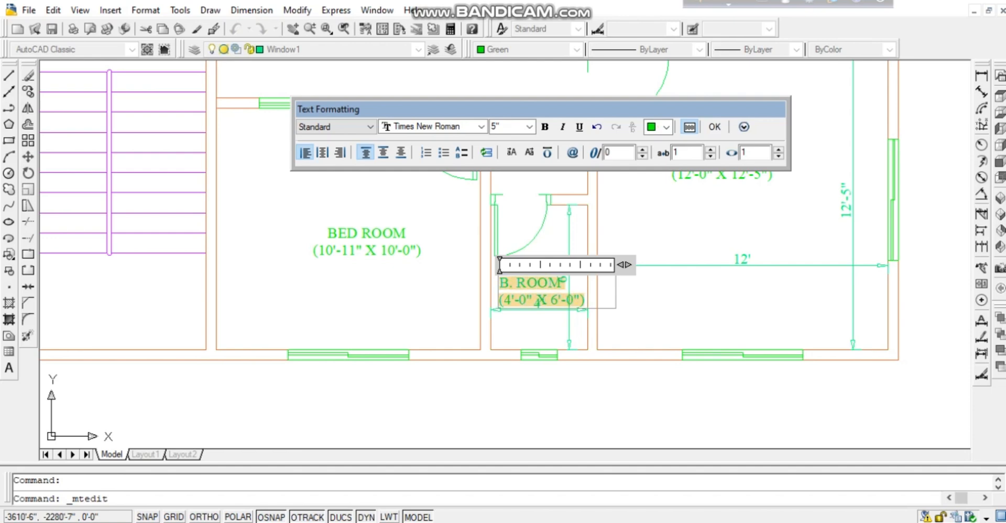
pyautogui.click(498, 127)
pyautogui.click(529, 127)
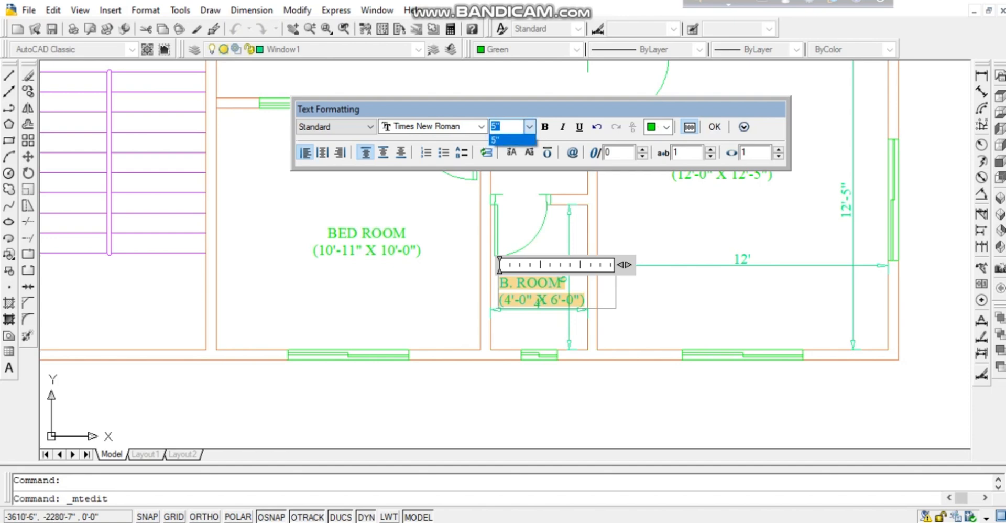
pyautogui.write('4')
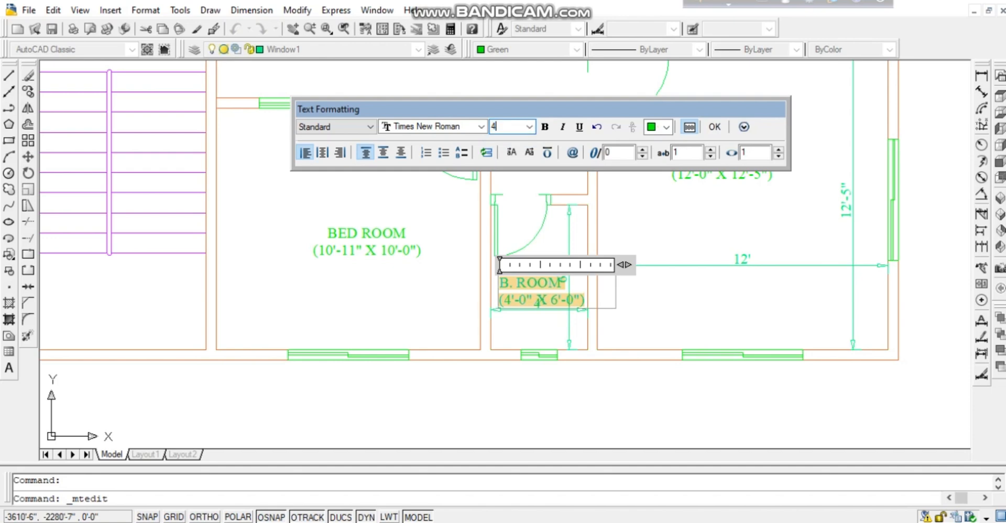
pyautogui.press('Return')
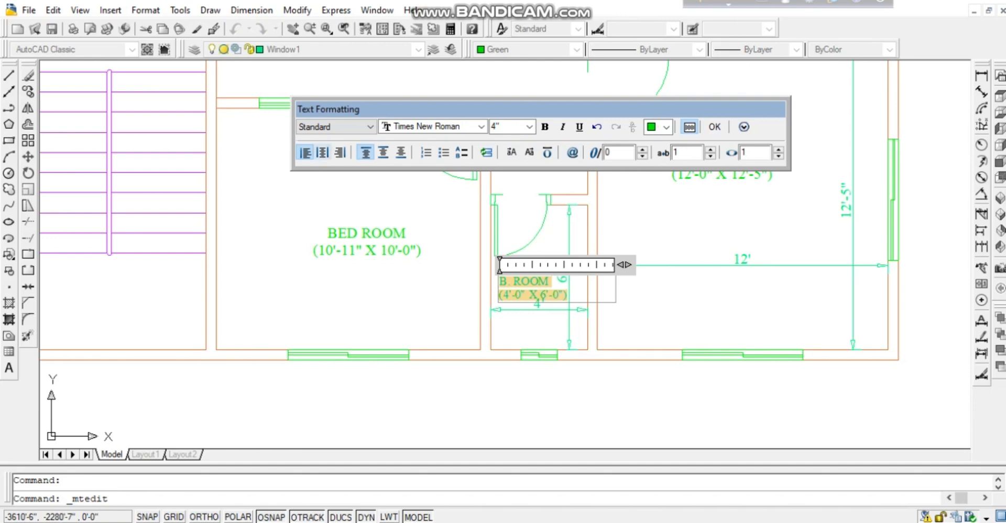
pyautogui.hotkey('ctrl', 'e')
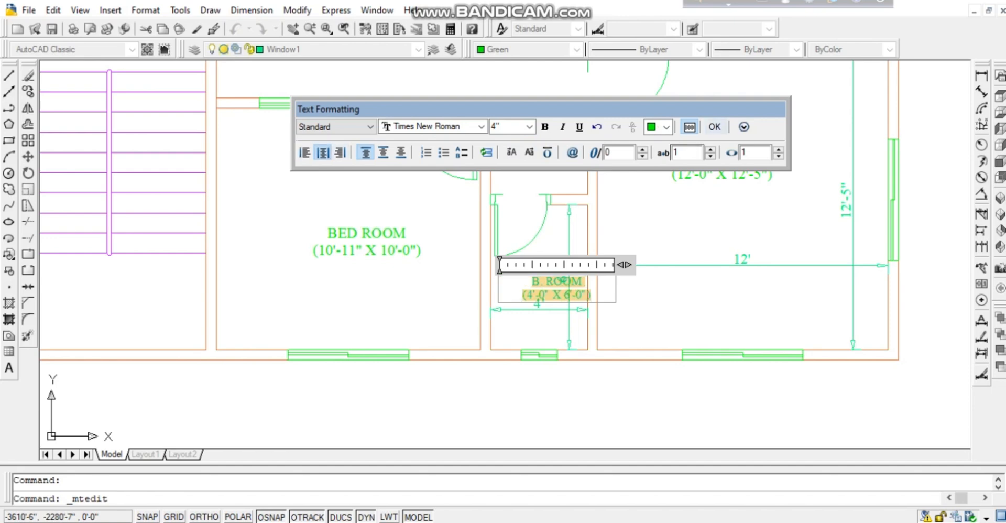
pyautogui.click(714, 126)
pyautogui.click(562, 310)
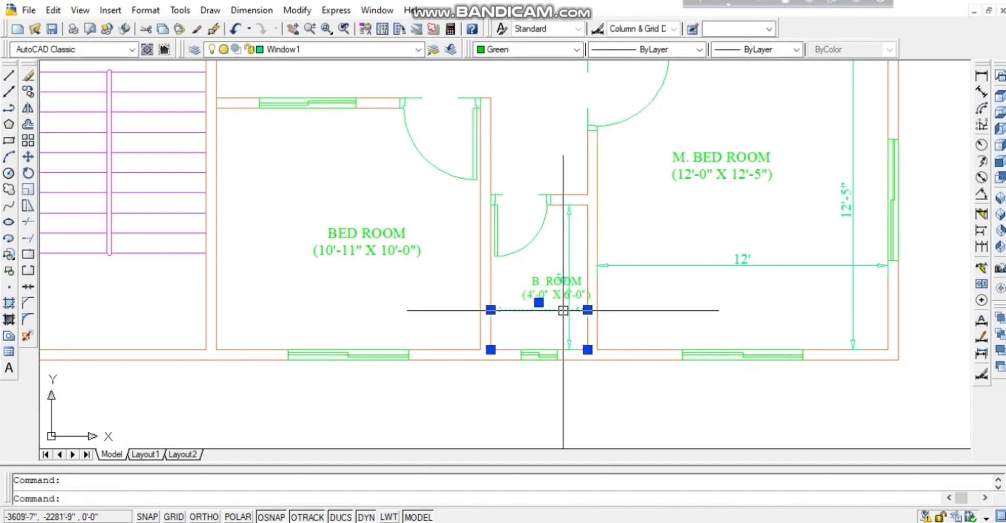
# Erase the 4' dimension and shift the B. ROOM label slightly down-left.
pyautogui.press('Delete')
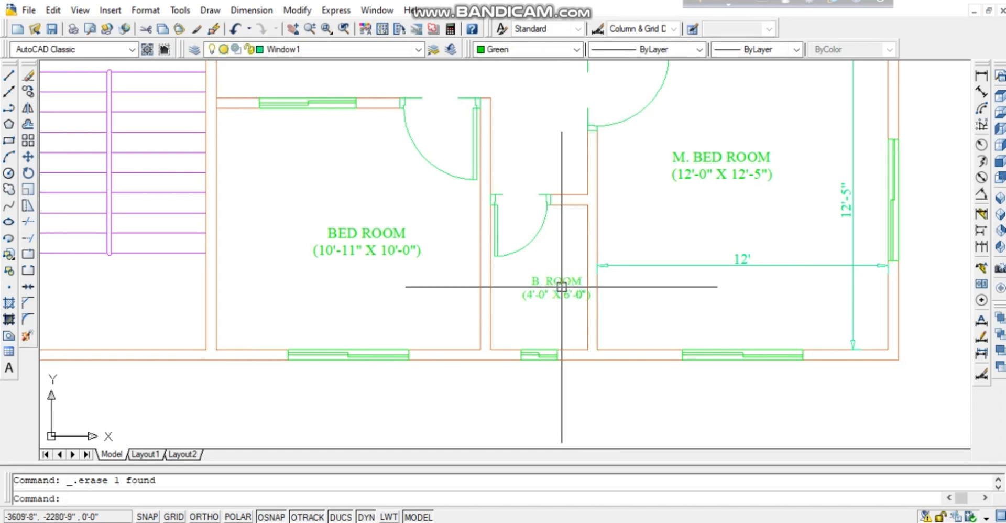
pyautogui.click(557, 282)
pyautogui.moveTo(564, 288); pyautogui.dragTo(545, 292)
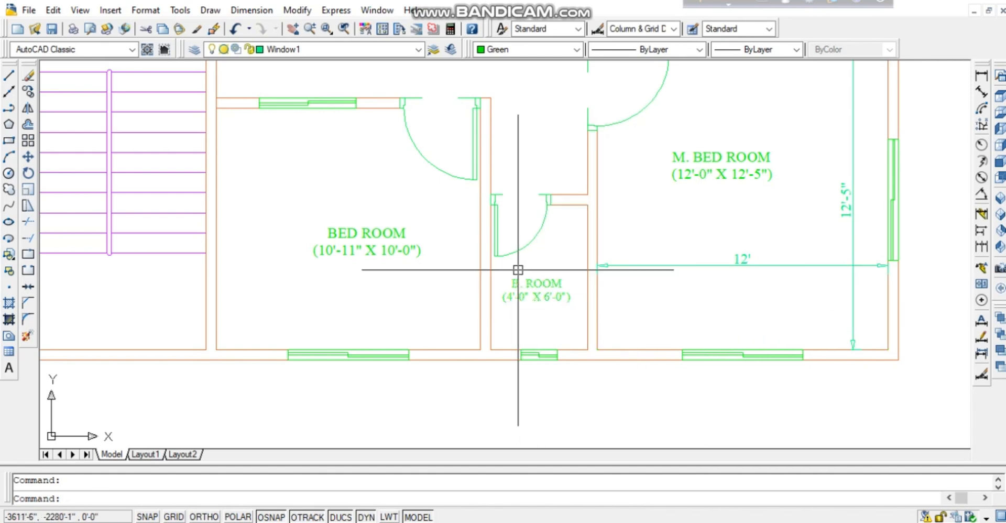
# Pan and zoom the plan to show the Kitchen and Bath Room area.
pyautogui.moveTo(688, 248); pyautogui.dragTo(640, 337, button='middle')
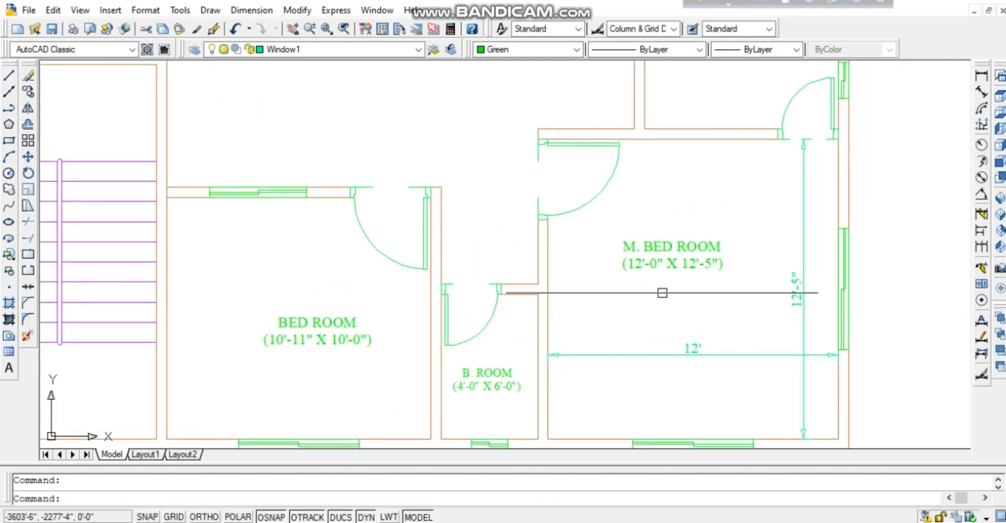
pyautogui.scroll(-4, 712, 226)
pyautogui.moveTo(710, 220); pyautogui.dragTo(668, 221, button='middle')
pyautogui.scroll(3, 657, 289)
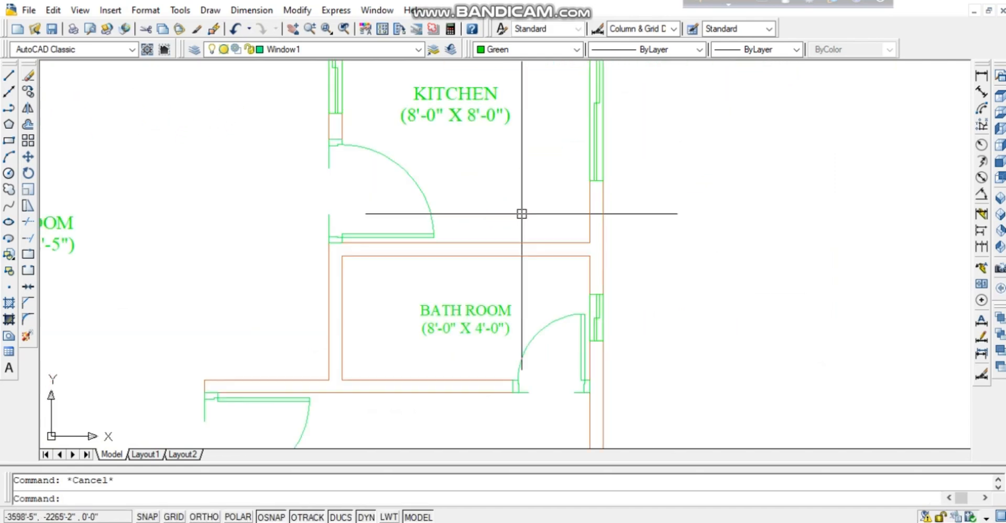
pyautogui.moveTo(523, 214); pyautogui.dragTo(539, 448, button='middle')
pyautogui.moveTo(539, 409); pyautogui.dragTo(503, 84, button='middle')
pyautogui.moveTo(502, 369); pyautogui.dragTo(494, 345, button='middle')
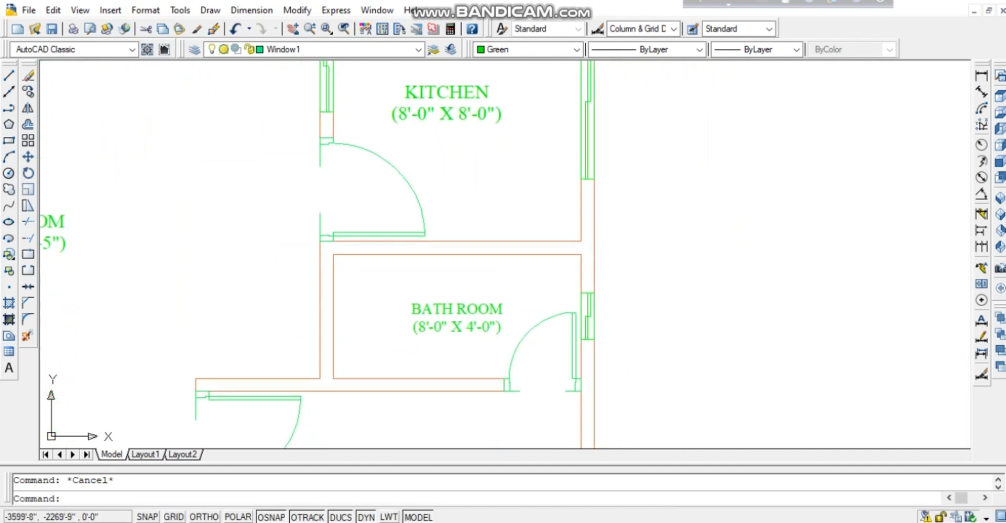
# Copy the BATH ROOM (8'-0" X 4'-0") label with CO into the room next to CHILD ROOM.
pyautogui.click(458, 328)
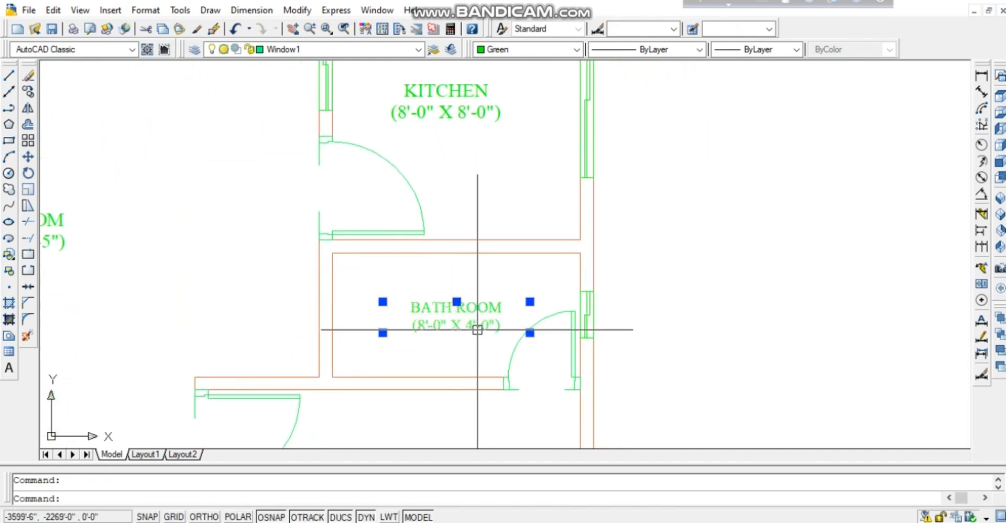
pyautogui.write('co')
pyautogui.press('Return')
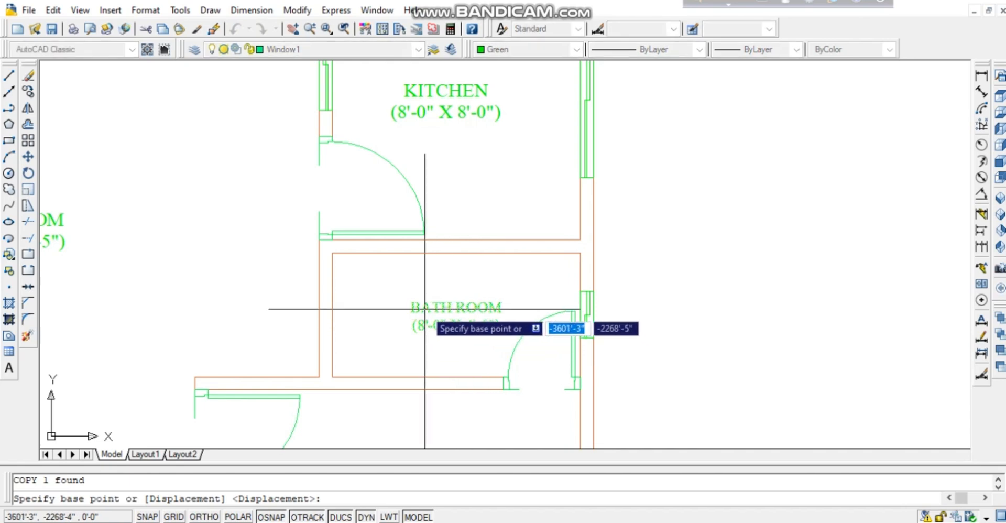
pyautogui.click(409, 308)
pyautogui.moveTo(477, 287); pyautogui.dragTo(446, 376, button='middle')
pyautogui.moveTo(483, 160); pyautogui.dragTo(416, 368, button='middle')
pyautogui.moveTo(460, 224); pyautogui.dragTo(445, 340, button='middle')
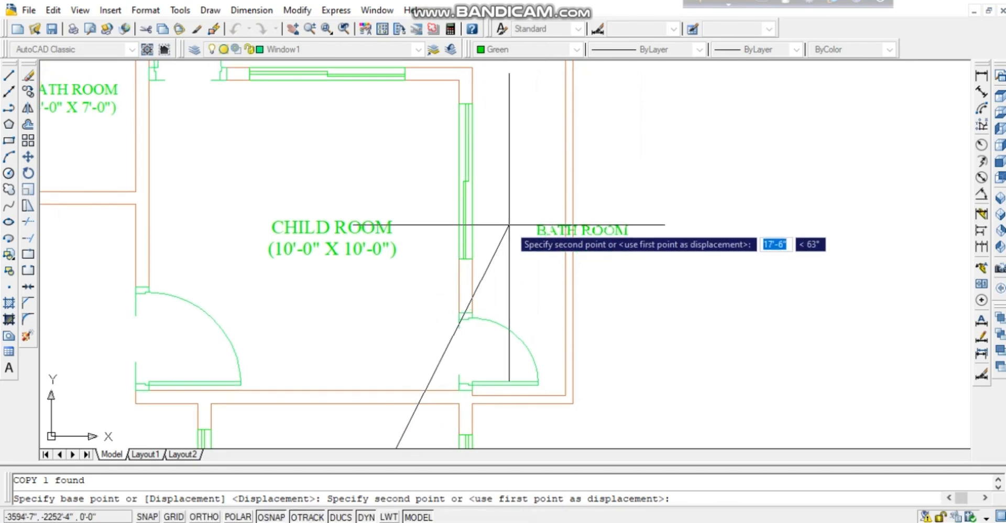
pyautogui.moveTo(506, 225); pyautogui.dragTo(493, 272, button='middle')
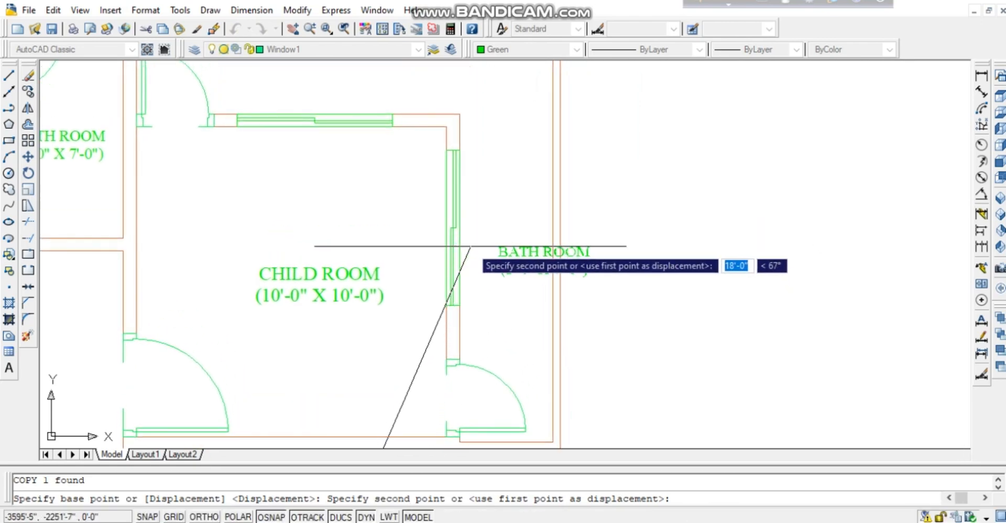
pyautogui.click(479, 226)
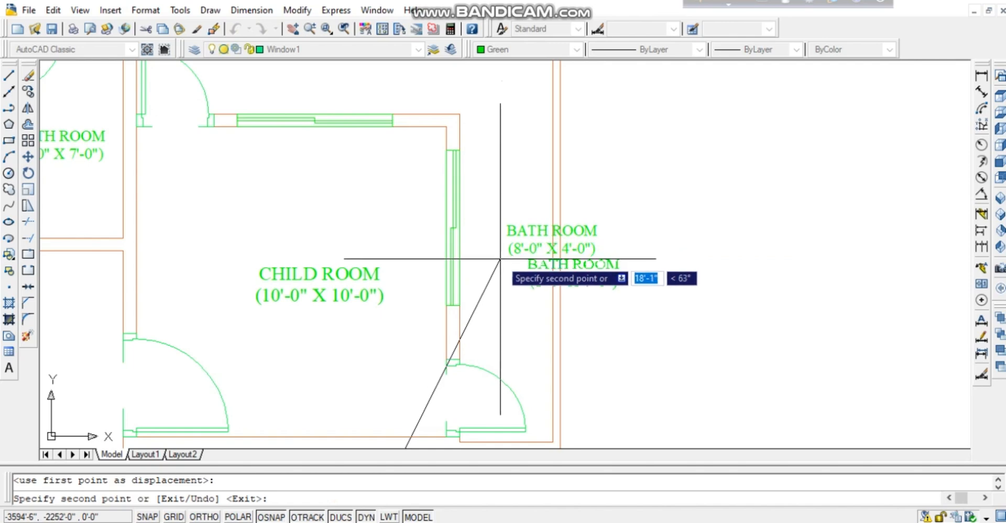
pyautogui.press('Escape')
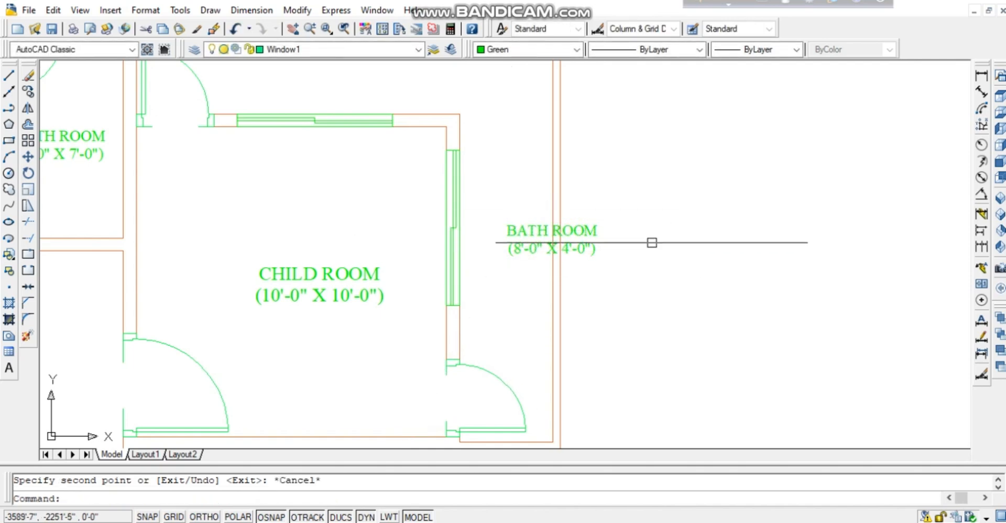
# Add horizontal and vertical 3' linear dimensions for the gaps beside and above CHILD ROOM.
pyautogui.click(982, 75)
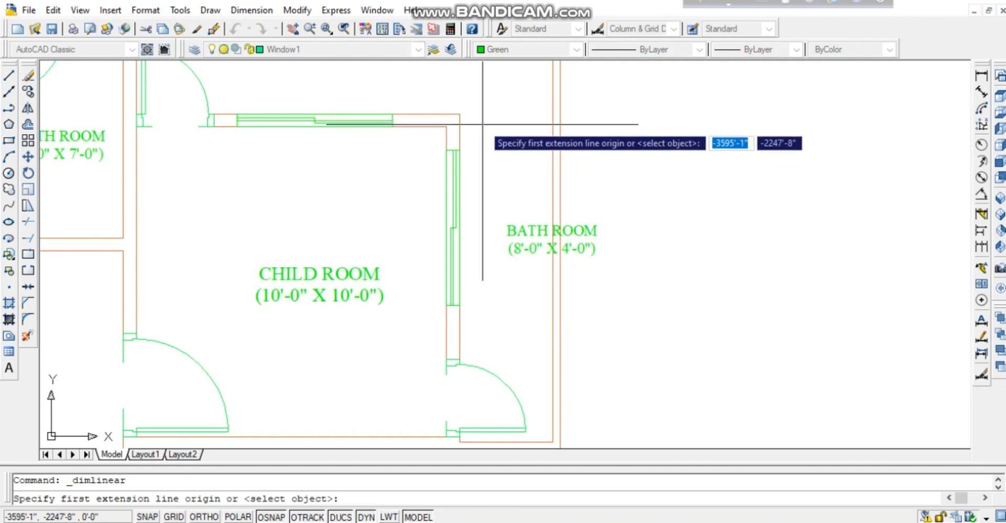
pyautogui.click(460, 114)
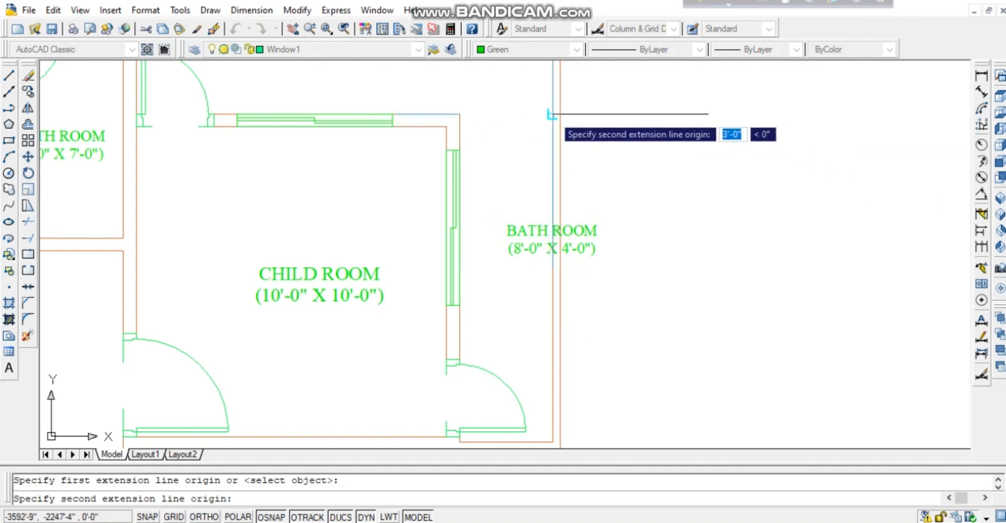
pyautogui.click(552, 113)
pyautogui.click(476, 144)
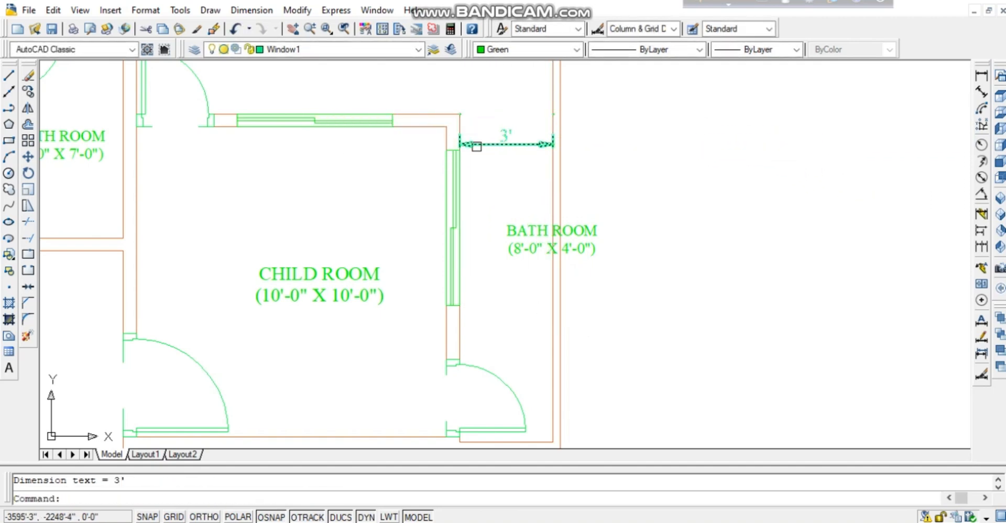
pyautogui.moveTo(507, 180); pyautogui.dragTo(532, 266, button='middle')
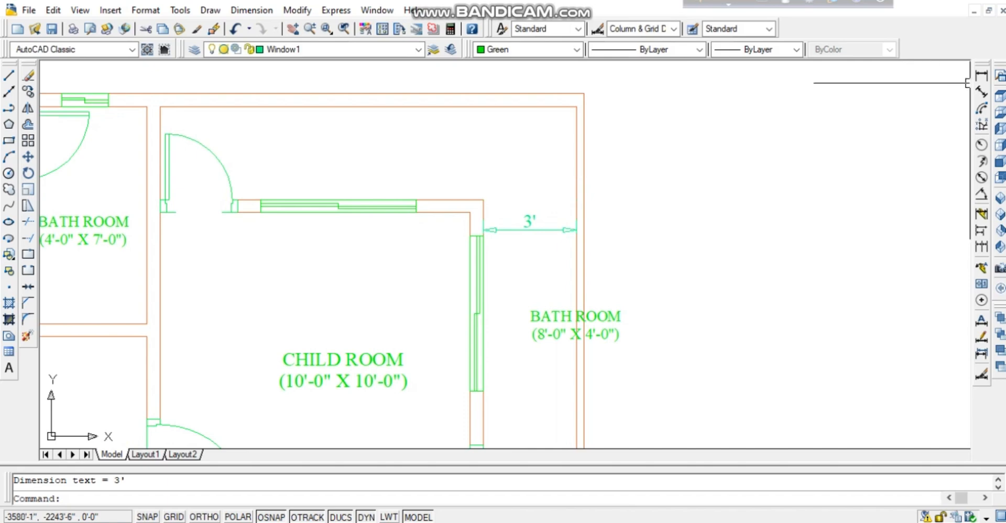
pyautogui.click(982, 76)
pyautogui.click(482, 200)
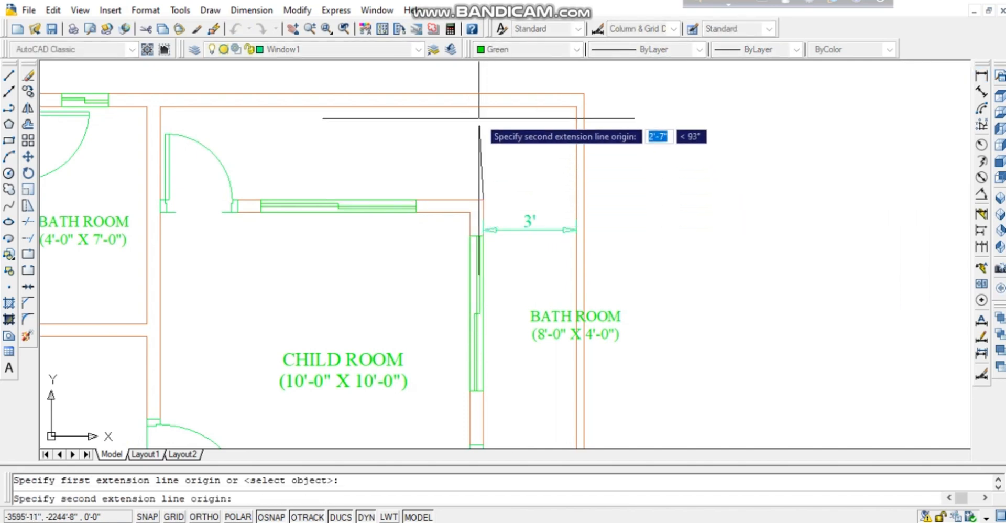
pyautogui.click(481, 106)
pyautogui.click(492, 110)
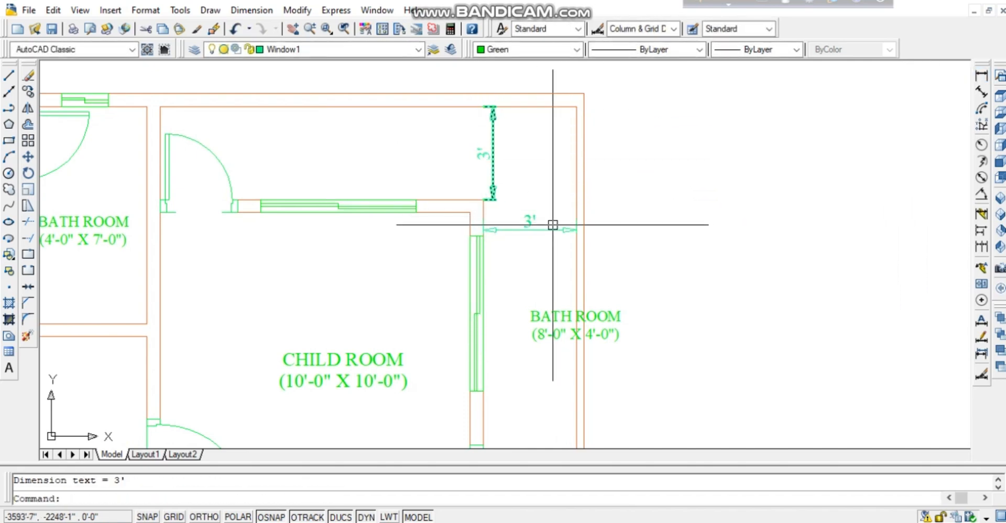
# Copy the BATH ROOM label up into the strip above the child room.
pyautogui.moveTo(532, 281); pyautogui.dragTo(564, 220, button='middle')
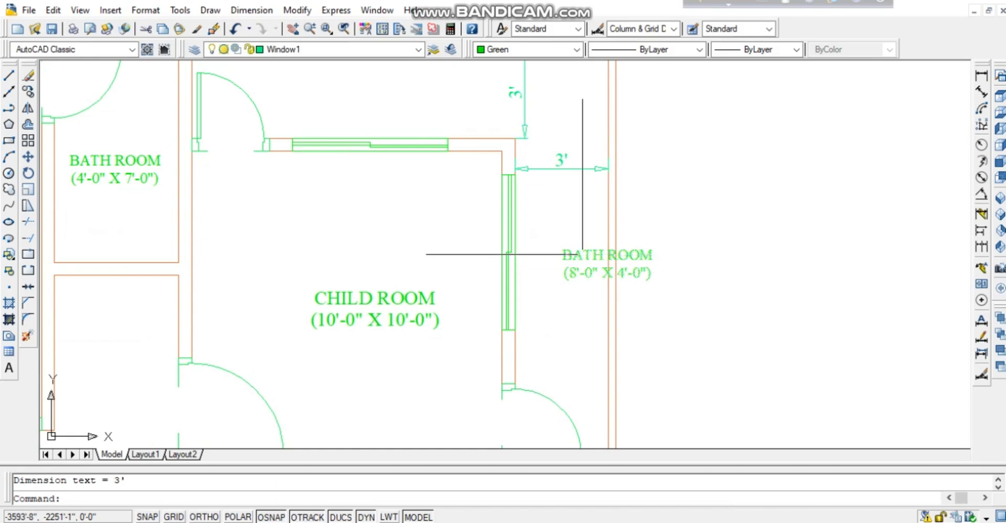
pyautogui.click(586, 257)
pyautogui.moveTo(595, 259); pyautogui.dragTo(401, 83)
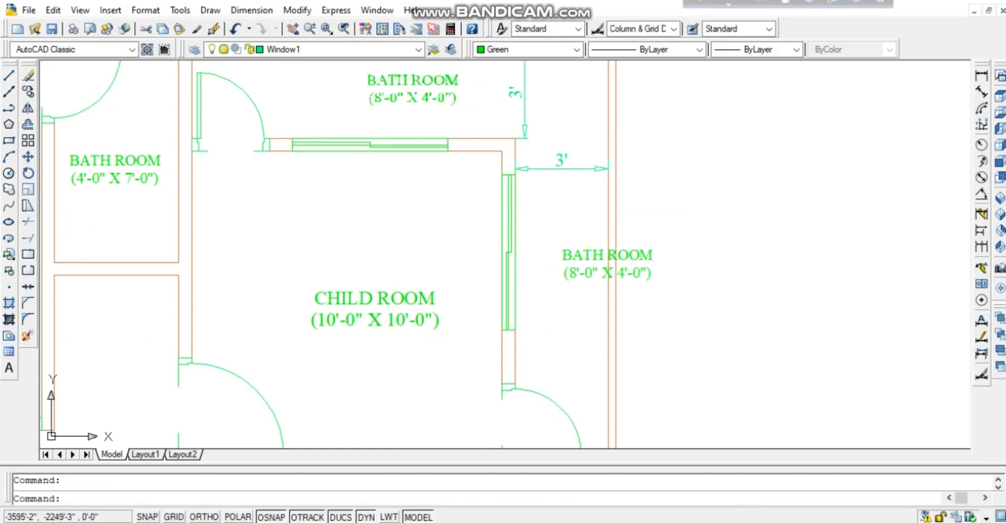
pyautogui.click(383, 98)
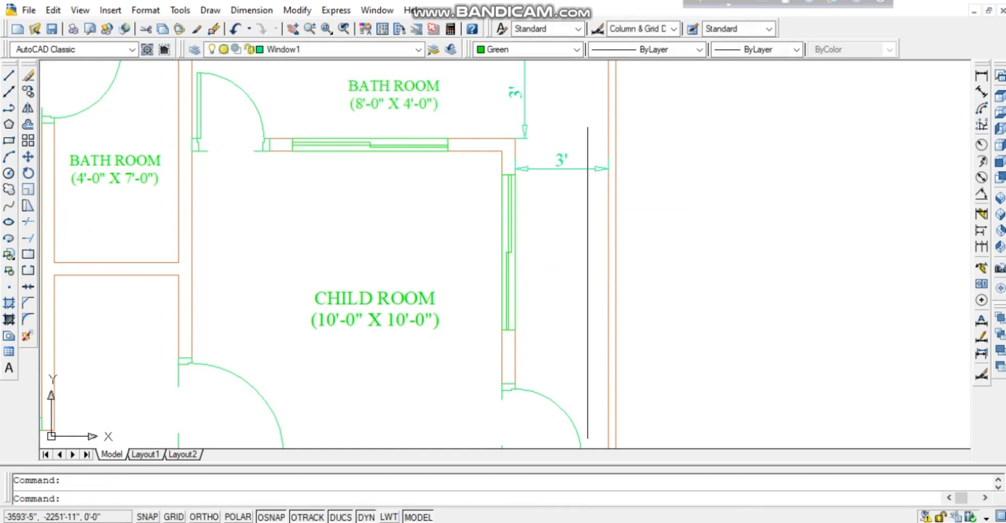
pyautogui.moveTo(440, 89)
pyautogui.mouseDown(button='middle')
pyautogui.moveTo(481, 154)
pyautogui.moveTo(462, 159)
pyautogui.mouseUp(button='middle')
# Replace BATH ROOM and its 8'-0" X 4'-0" size with VARANDA WIDE 3' in the upper label.
pyautogui.doubleClick(463, 160)
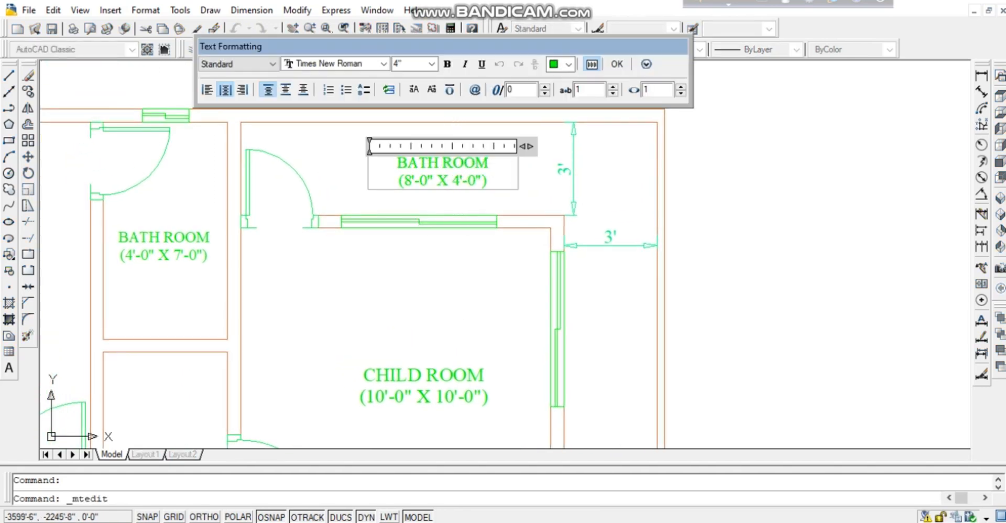
pyautogui.moveTo(493, 164); pyautogui.dragTo(397, 163)
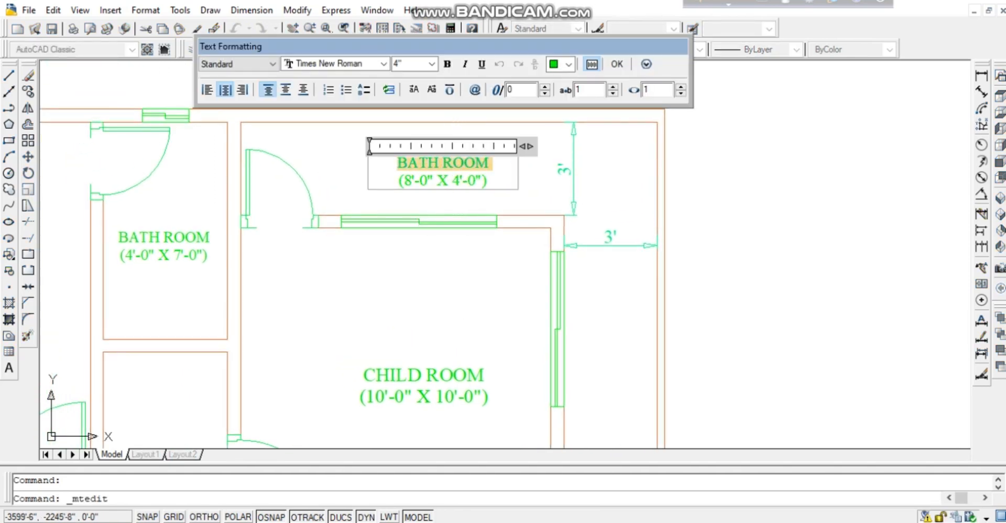
pyautogui.press('Delete')
pyautogui.write('VARA')
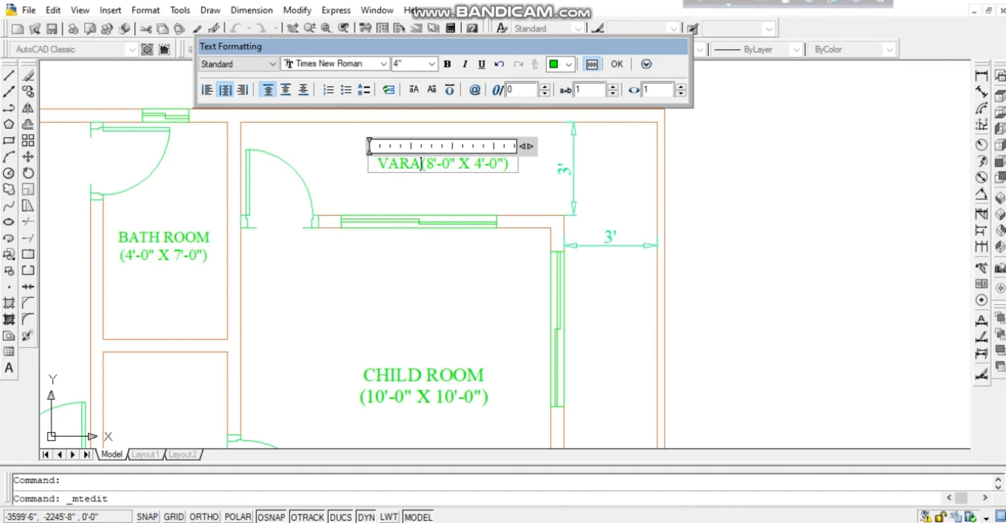
pyautogui.write('NDA')
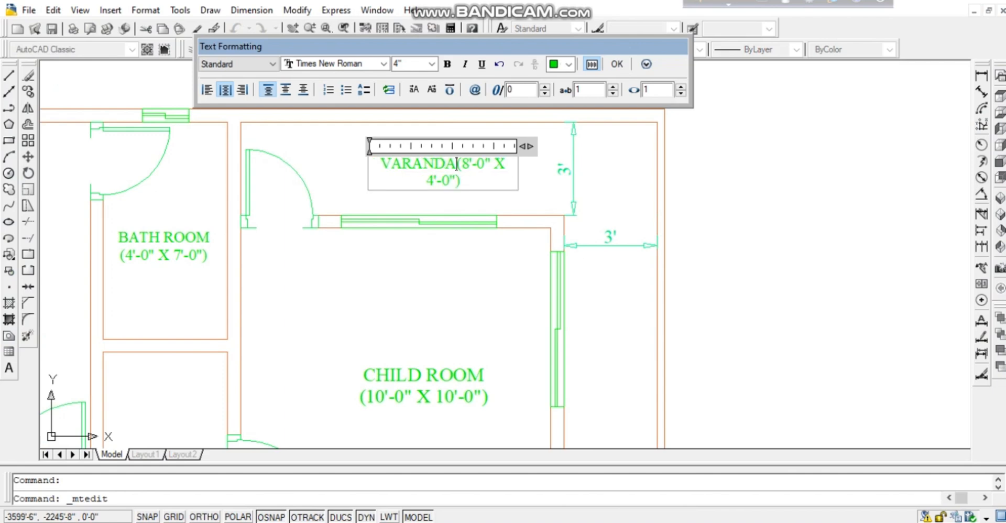
pyautogui.write(' W')
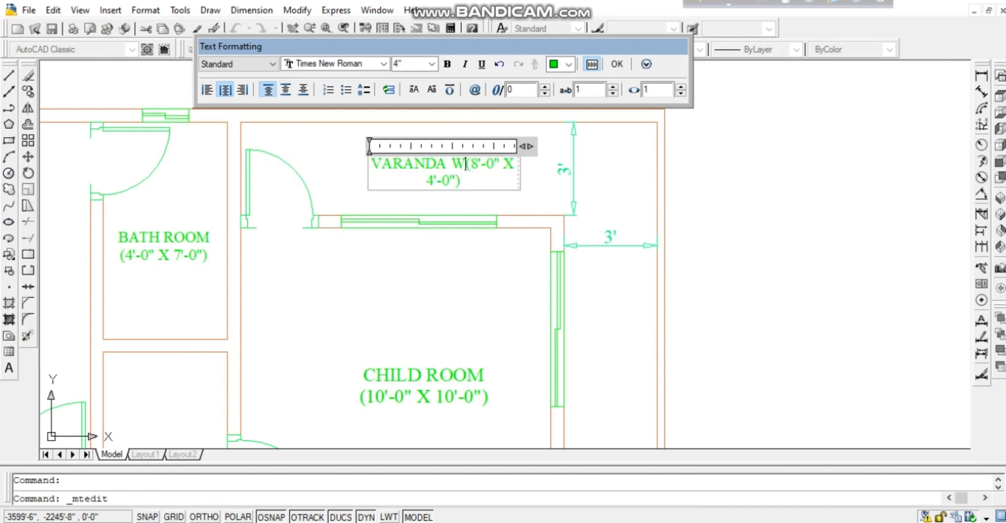
pyautogui.write('I')
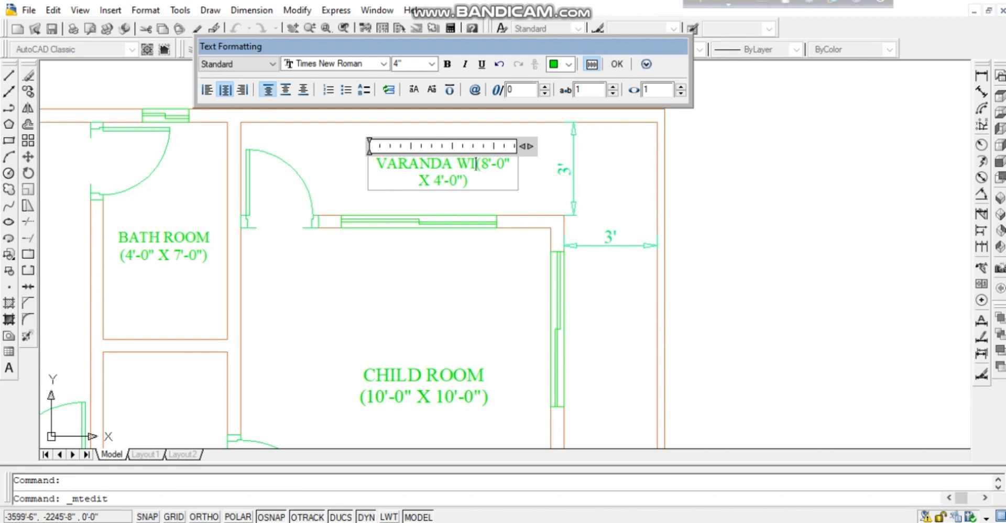
pyautogui.write('DE')
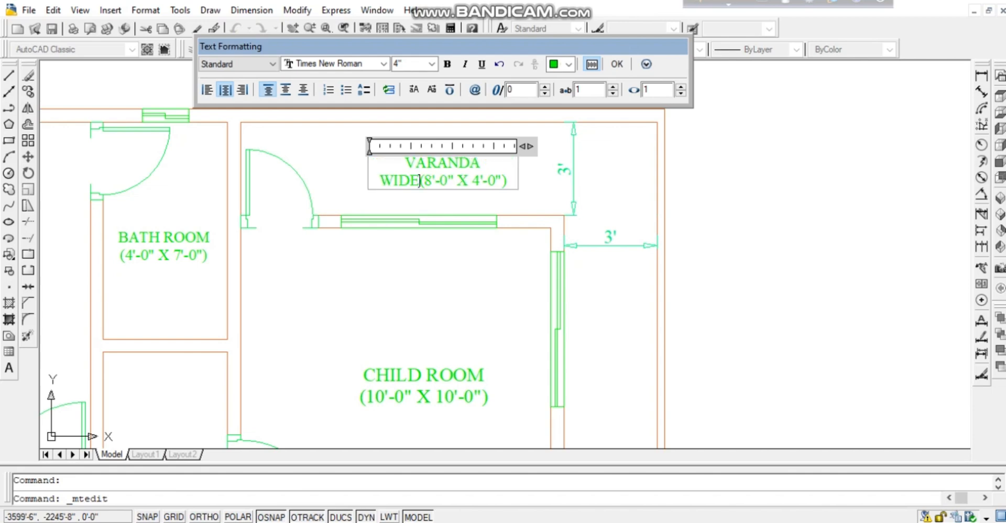
pyautogui.press('End')
pyautogui.hotkey('shift', 'Left')
pyautogui.hotkey('shift', 'Left')
pyautogui.hotkey('shift', 'Left')
pyautogui.hotkey('shift', 'Left')
pyautogui.hotkey('shift', 'Left')
pyautogui.hotkey('shift', 'Left')
pyautogui.hotkey('shift', 'Left')
pyautogui.hotkey('shift', 'Left')
pyautogui.hotkey('shift', 'Left')
pyautogui.hotkey('shift', 'Left')
pyautogui.hotkey('shift', 'Left')
pyautogui.hotkey('shift', 'Left')
pyautogui.hotkey('shift', 'Left')
pyautogui.hotkey('shift', 'Left')
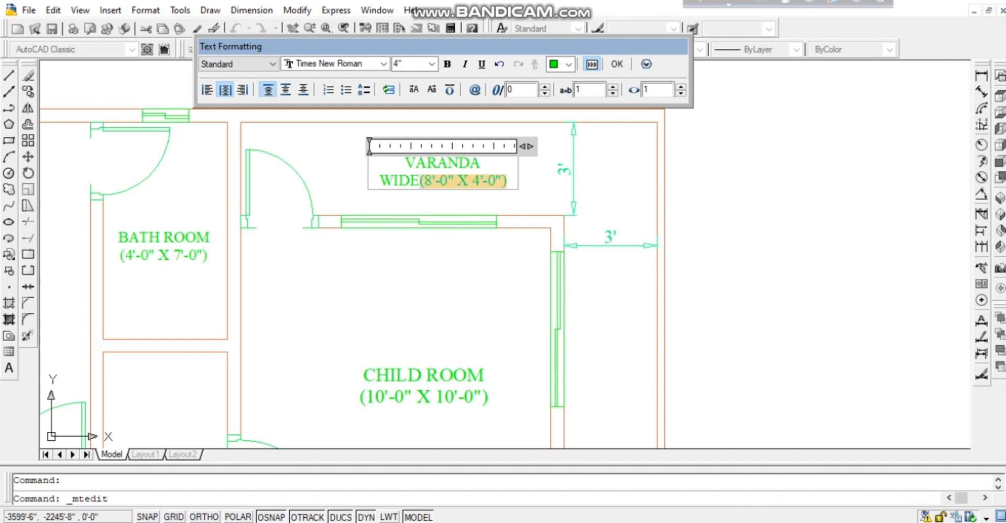
pyautogui.press('BackSpace')
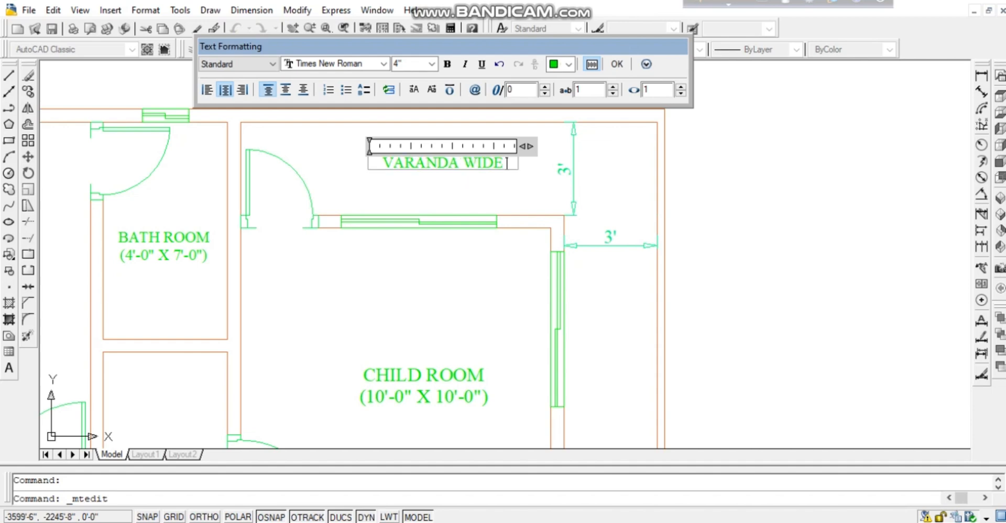
pyautogui.write("3'")
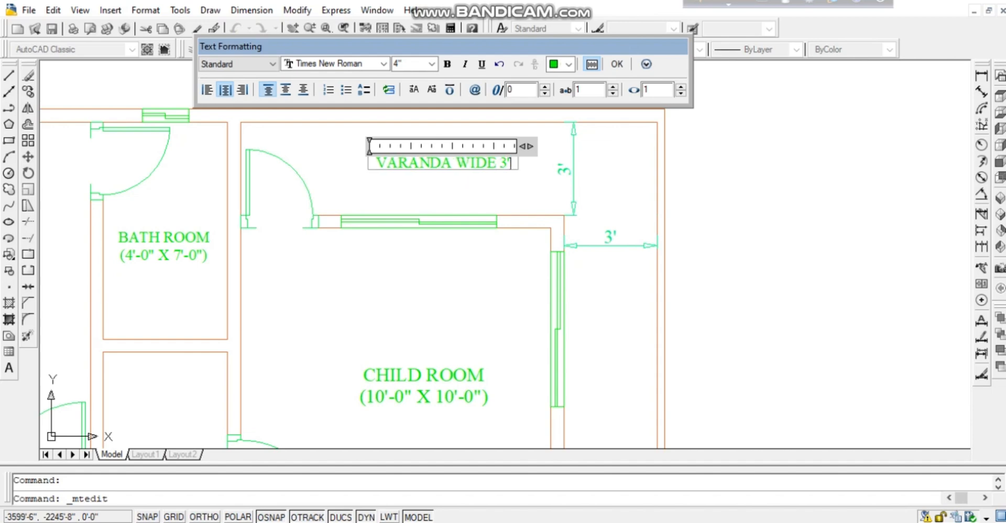
pyautogui.click(483, 192)
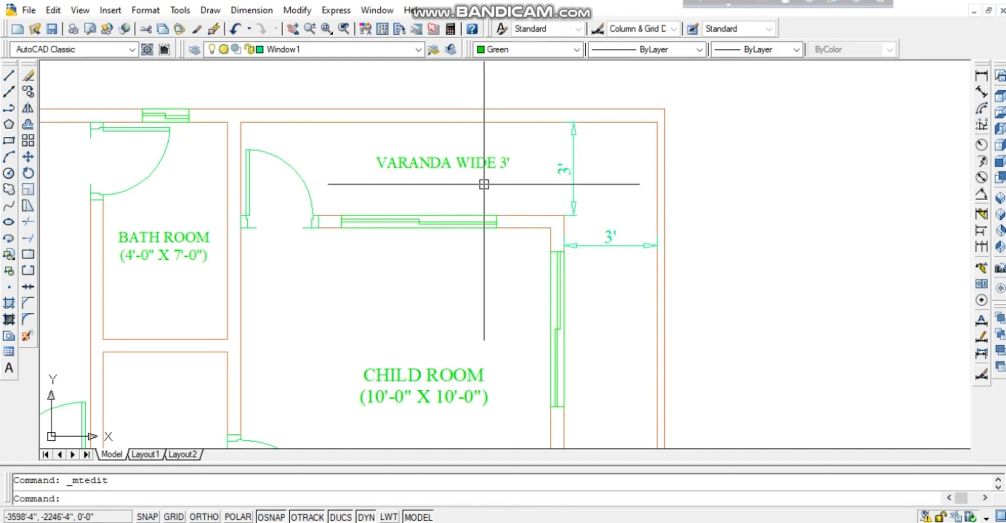
# Copy the VARANDA WIDE 3' label into the strip right of CHILD ROOM.
pyautogui.click(464, 167)
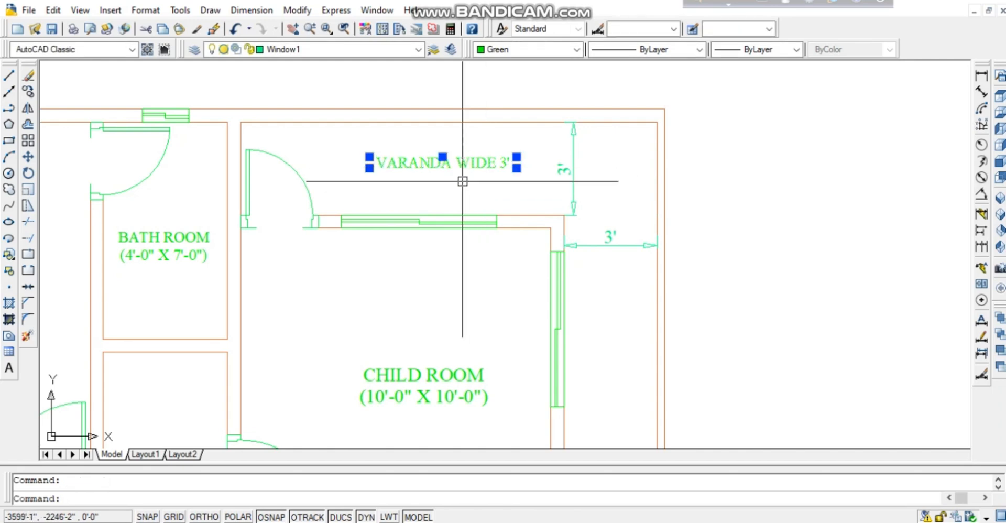
pyautogui.write('o')
pyautogui.press('Return')
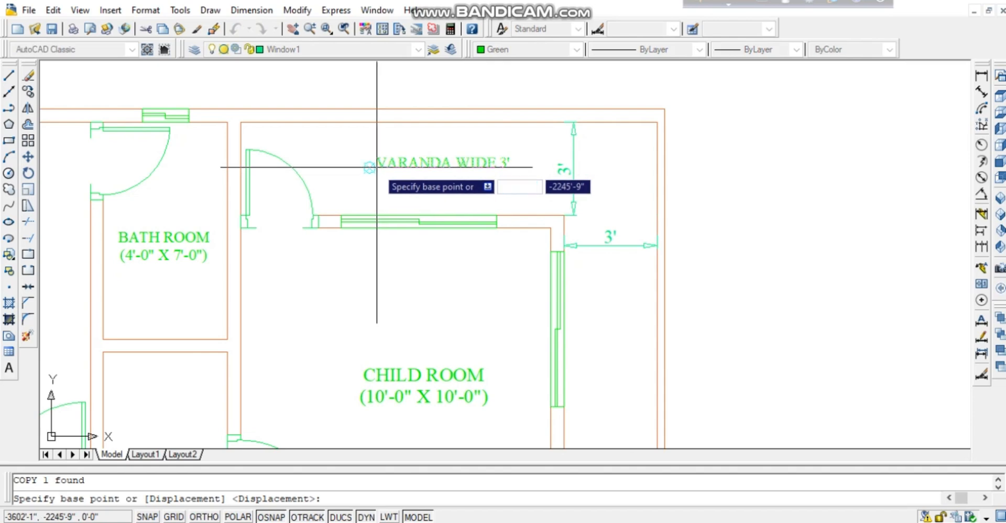
pyautogui.click(370, 170)
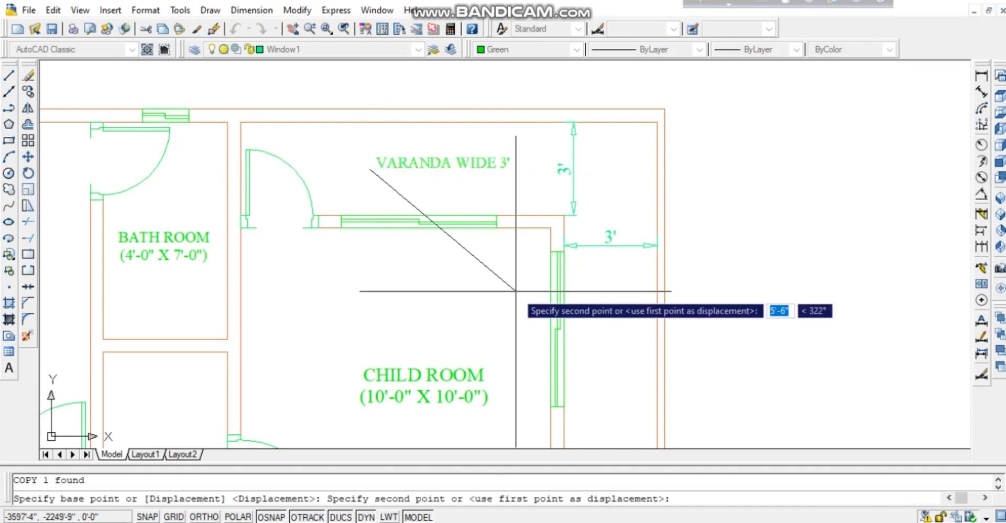
pyautogui.click(590, 325)
pyautogui.press('Escape')
pyautogui.click(609, 246)
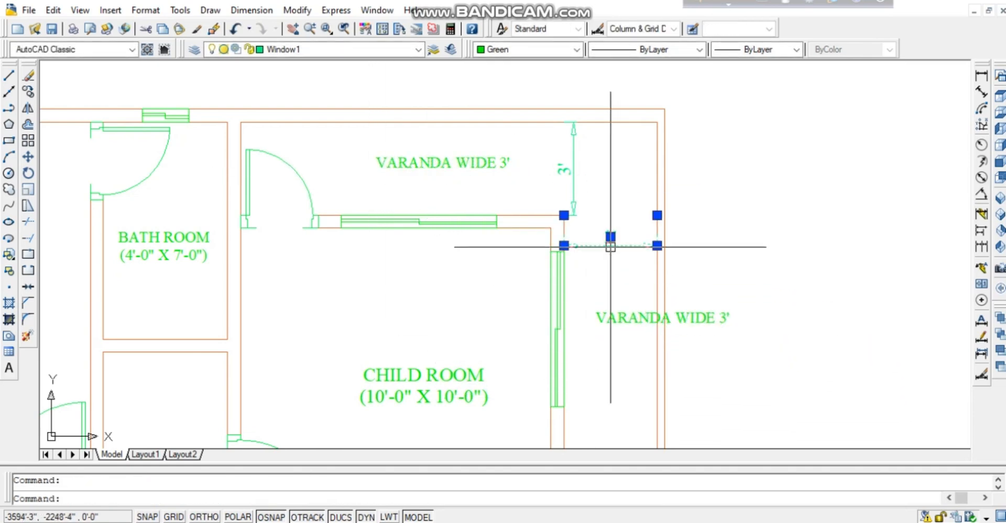
# Pan around the child room and kitchen over to the M. Bed Room to check its label.
pyautogui.moveTo(697, 267); pyautogui.dragTo(626, 210, button='middle')
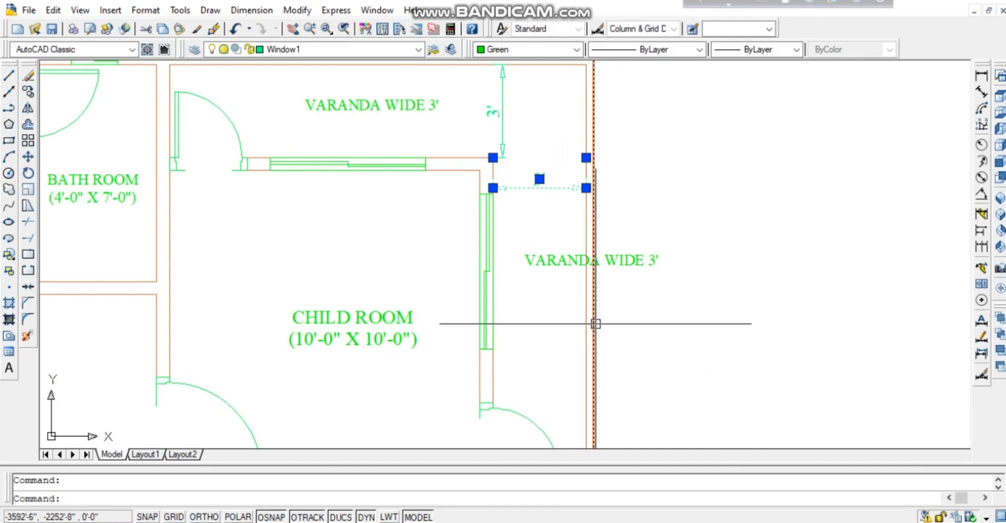
pyautogui.moveTo(627, 331); pyautogui.dragTo(659, 423, button='middle')
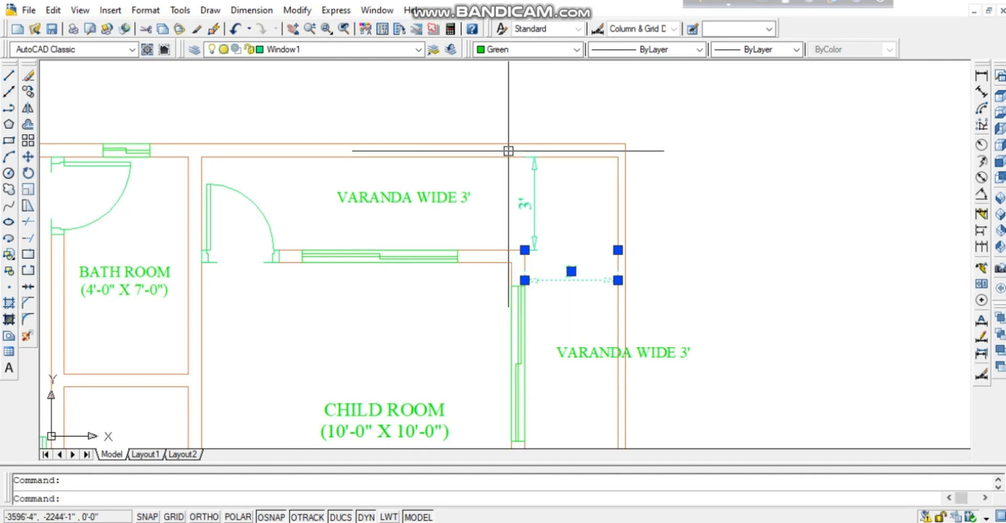
pyautogui.moveTo(564, 309); pyautogui.dragTo(566, 217, button='middle')
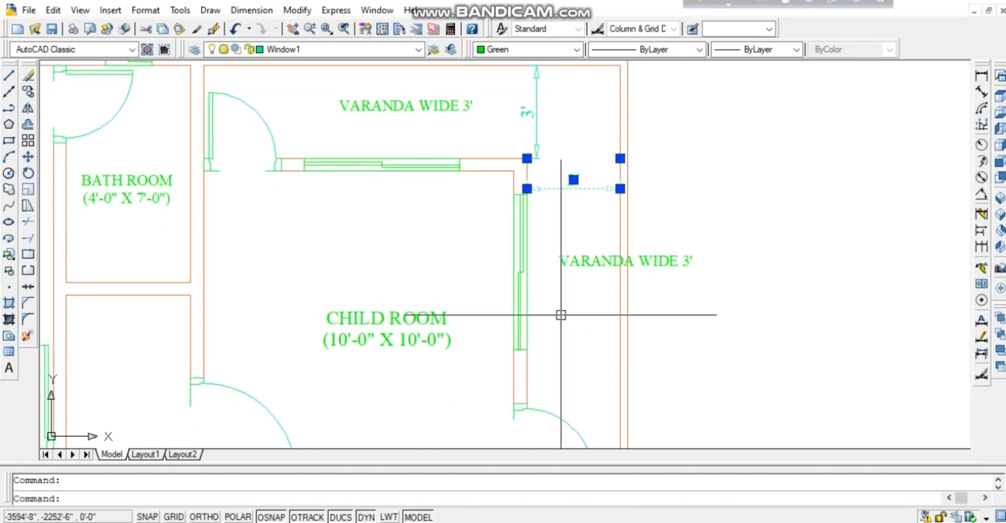
pyautogui.moveTo(564, 336)
pyautogui.mouseDown(button='middle')
pyautogui.moveTo(543, 221)
pyautogui.moveTo(567, 268)
pyautogui.moveTo(569, 418)
pyautogui.moveTo(549, 293)
pyautogui.mouseUp(button='middle')
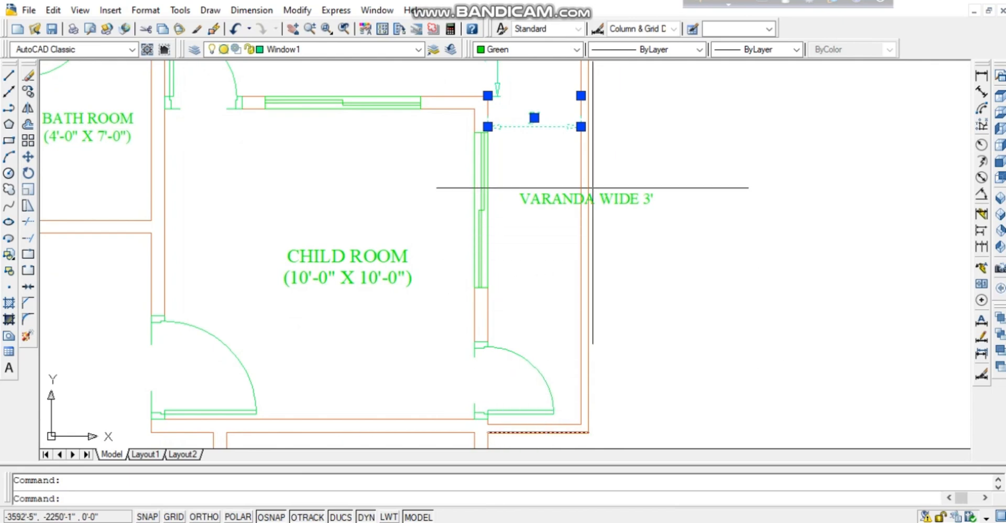
pyautogui.moveTo(560, 184)
pyautogui.mouseDown(button='middle')
pyautogui.moveTo(587, 190)
pyautogui.moveTo(591, 323)
pyautogui.mouseUp(button='middle')
pyautogui.moveTo(670, 279); pyautogui.dragTo(683, 109, button='middle')
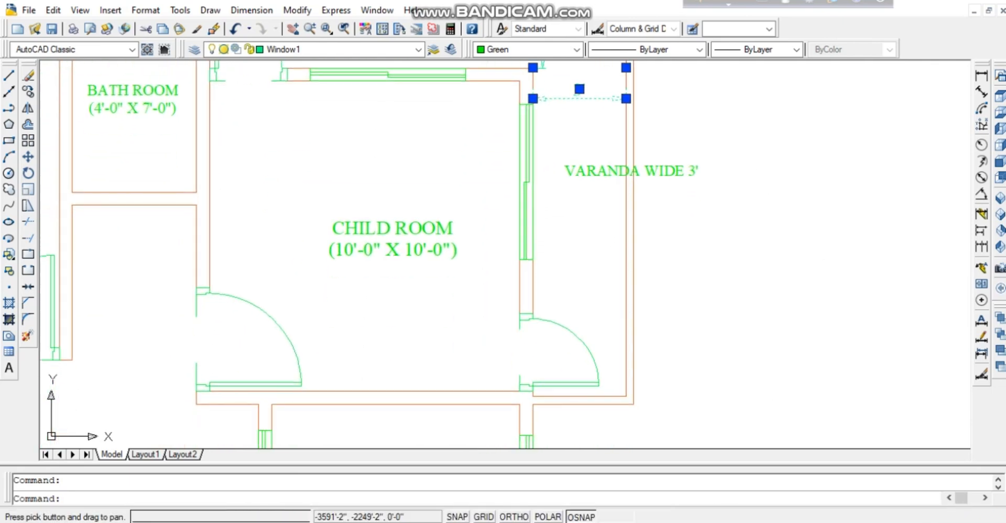
pyautogui.moveTo(539, 425); pyautogui.dragTo(530, 273, button='middle')
pyautogui.moveTo(523, 368); pyautogui.dragTo(526, 168, button='middle')
pyautogui.moveTo(549, 402); pyautogui.dragTo(537, 209, button='middle')
pyautogui.moveTo(540, 368); pyautogui.dragTo(530, 180, button='middle')
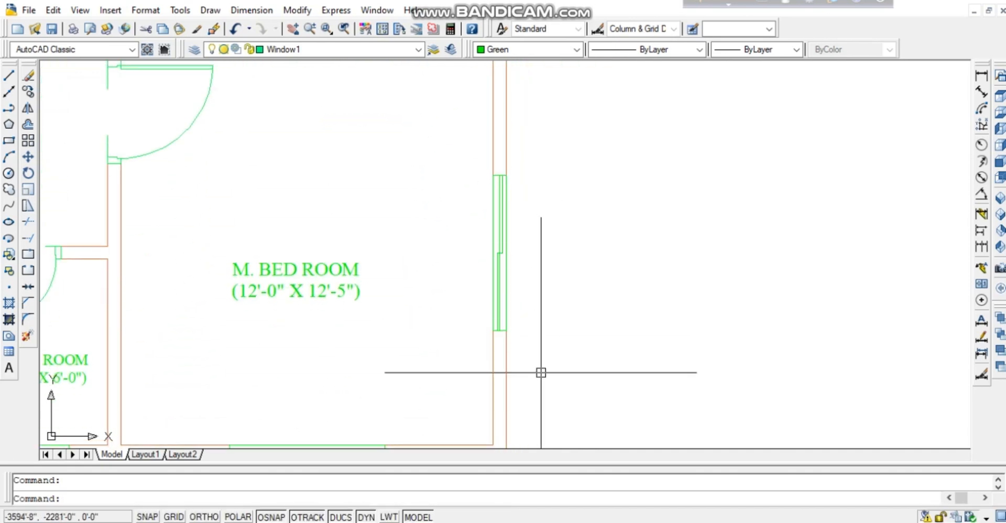
pyautogui.moveTo(541, 372); pyautogui.dragTo(530, 332, button='middle')
# Pan back over the kitchen, bath rooms, child room and upper VARANDA WIDE 3' label.
pyautogui.scroll(-2, 566, 329)
pyautogui.moveTo(514, 190); pyautogui.dragTo(526, 329, button='middle')
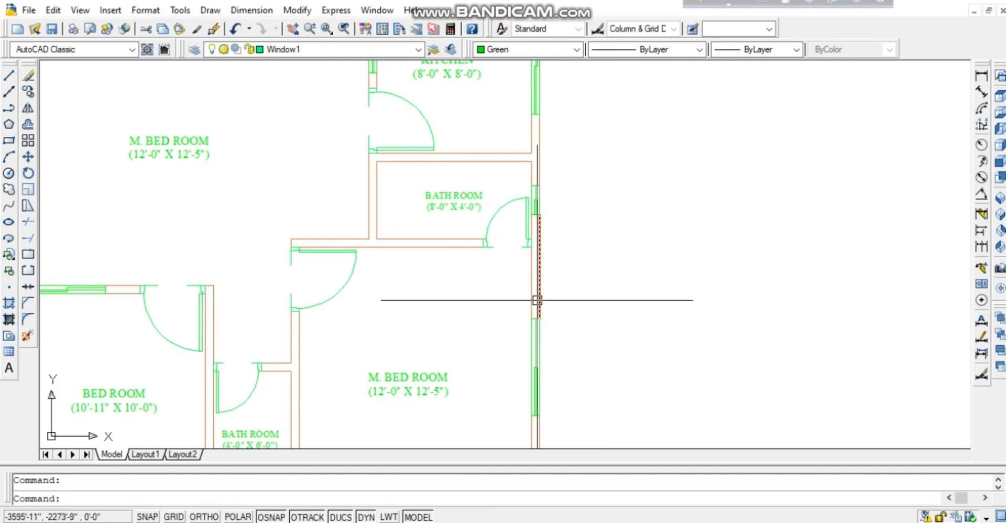
pyautogui.moveTo(532, 283); pyautogui.dragTo(509, 160, button='middle')
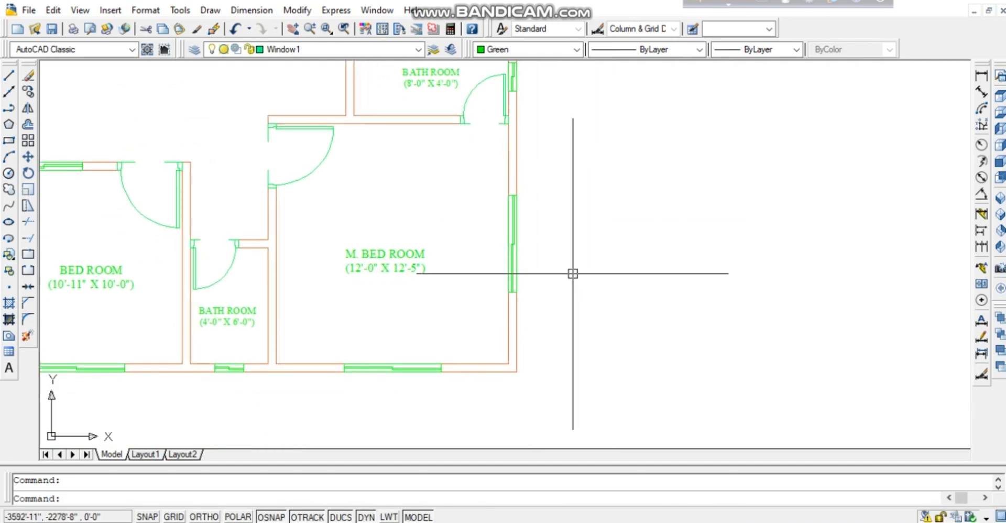
pyautogui.moveTo(532, 257); pyautogui.dragTo(581, 416, button='middle')
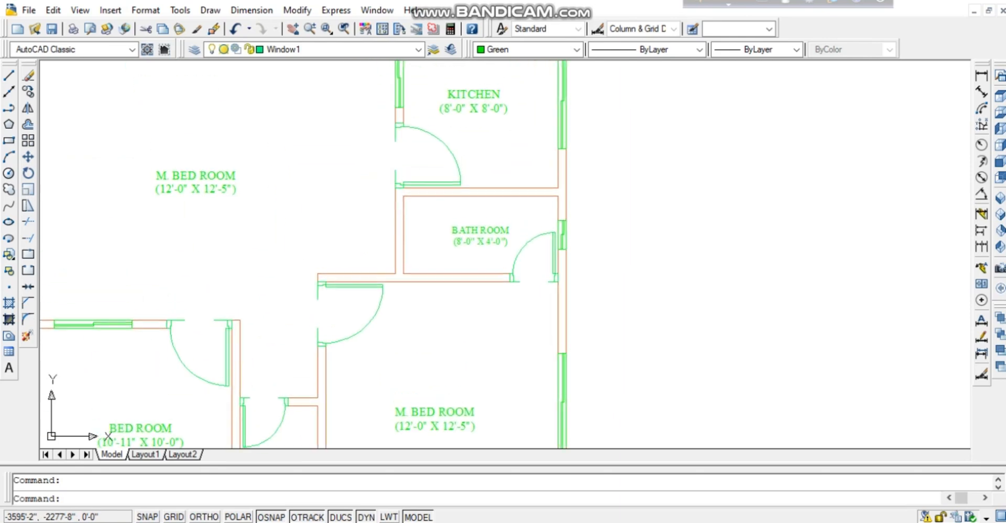
pyautogui.moveTo(610, 234); pyautogui.dragTo(568, 426, button='middle')
pyautogui.moveTo(619, 257); pyautogui.dragTo(601, 398, button='middle')
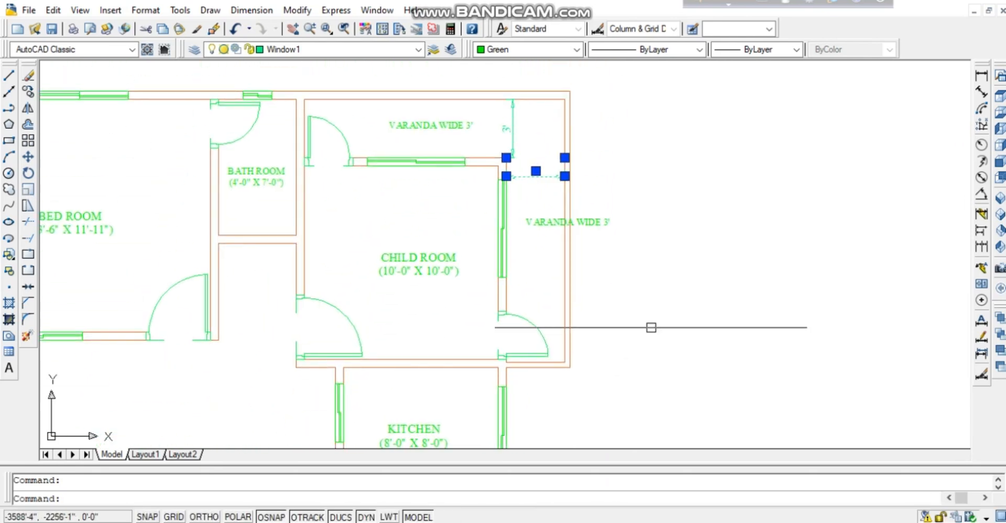
pyautogui.click(734, 522)
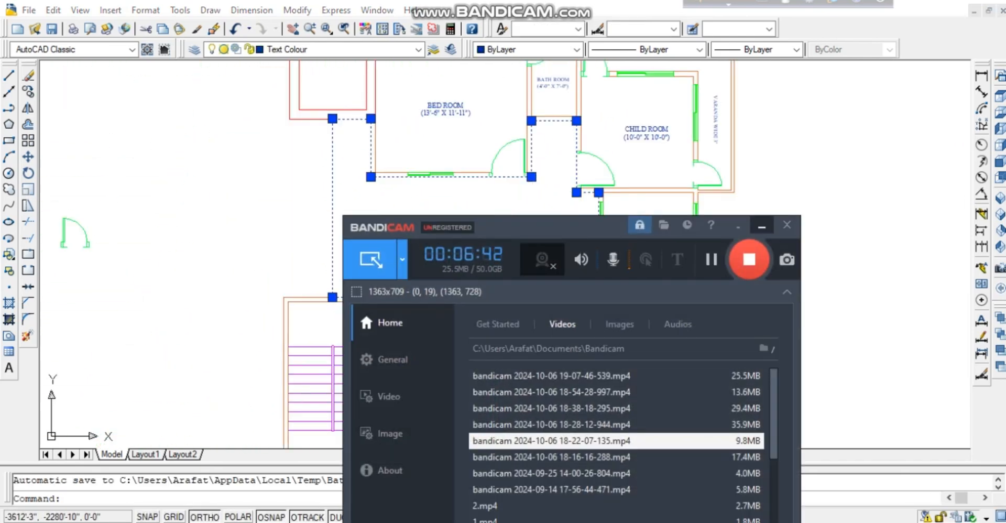
# Zoom out to the whole plan and inspect the DINING SPACE 402.80 square ft outline.
pyautogui.click(762, 225)
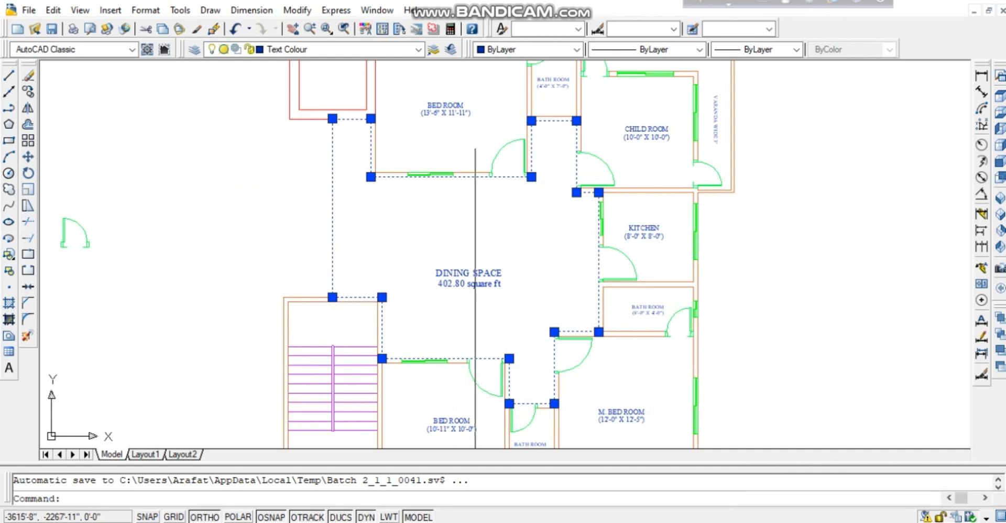
pyautogui.scroll(3, 476, 272)
pyautogui.scroll(-2, 475, 273)
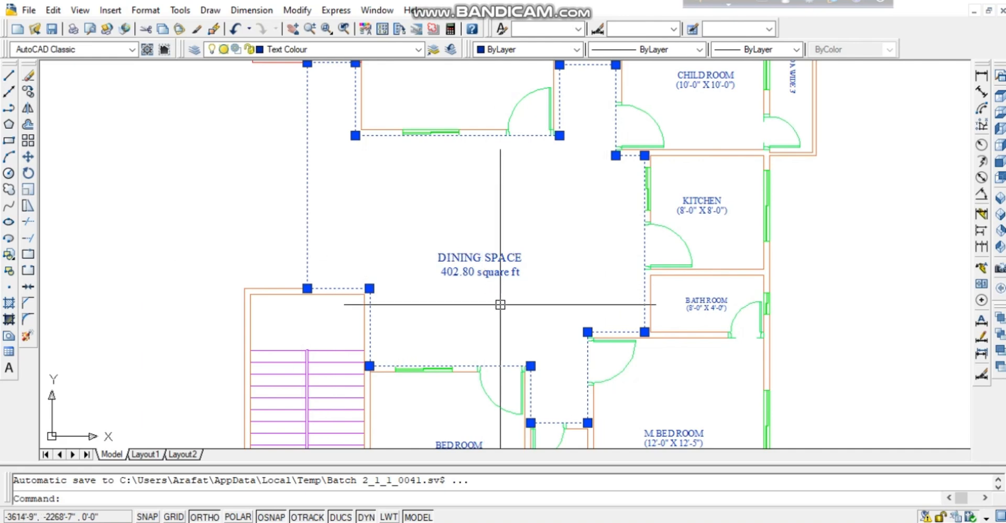
pyautogui.scroll(-3, 500, 304)
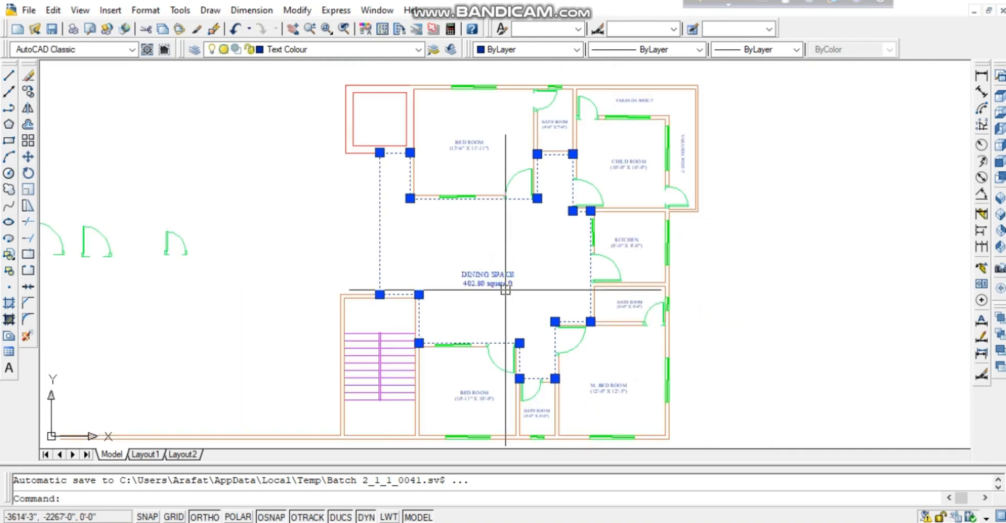
pyautogui.press('Escape')
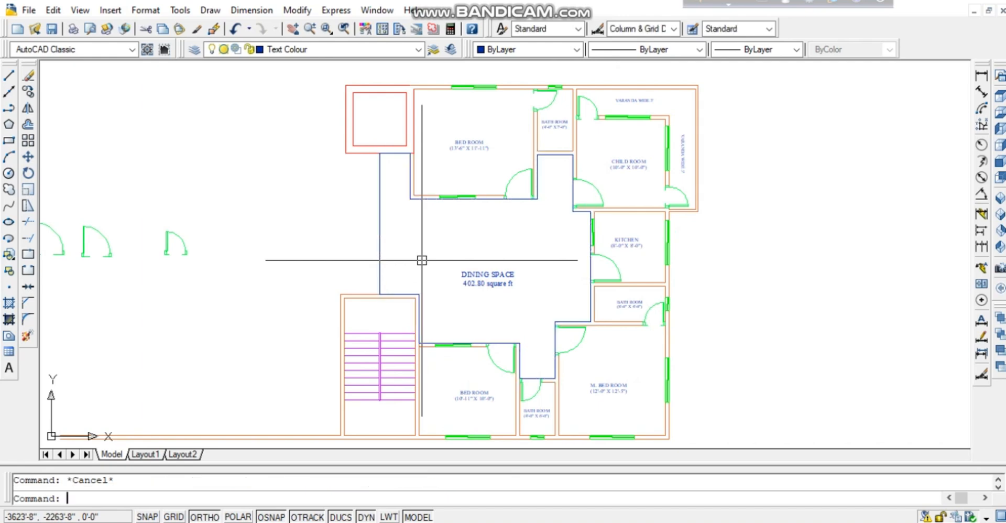
pyautogui.click(383, 241)
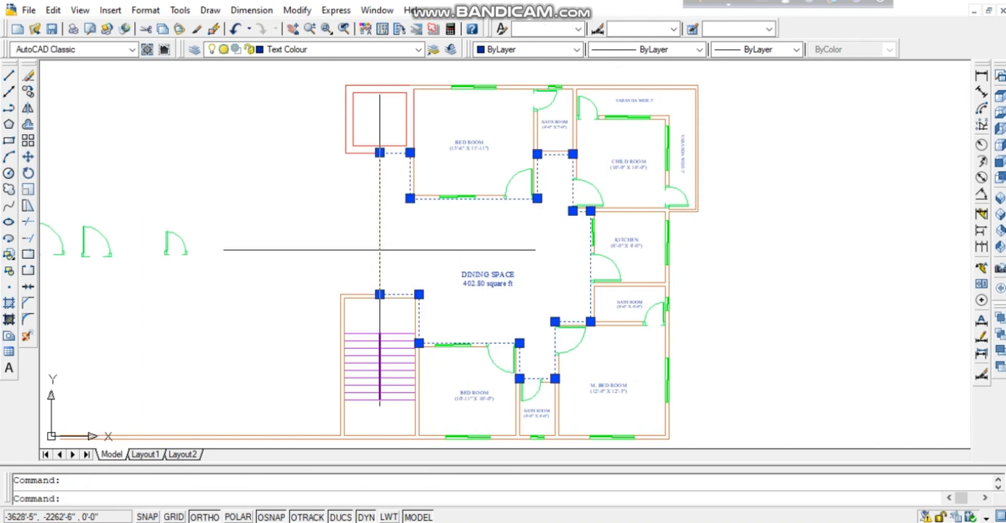
pyautogui.press('Escape')
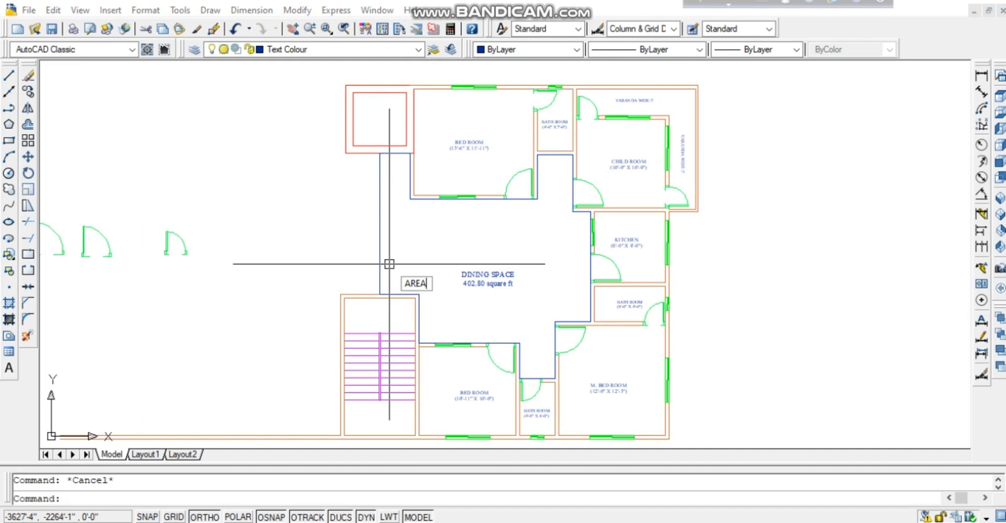
# Start AREA and pick the dining space corners along the stair block wall and bottom edge.
pyautogui.press('Return')
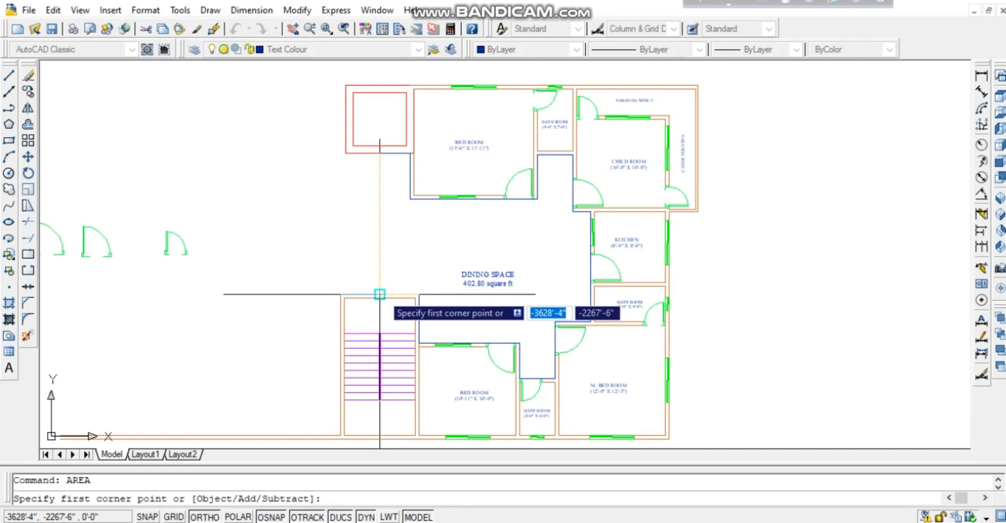
pyautogui.click(380, 294)
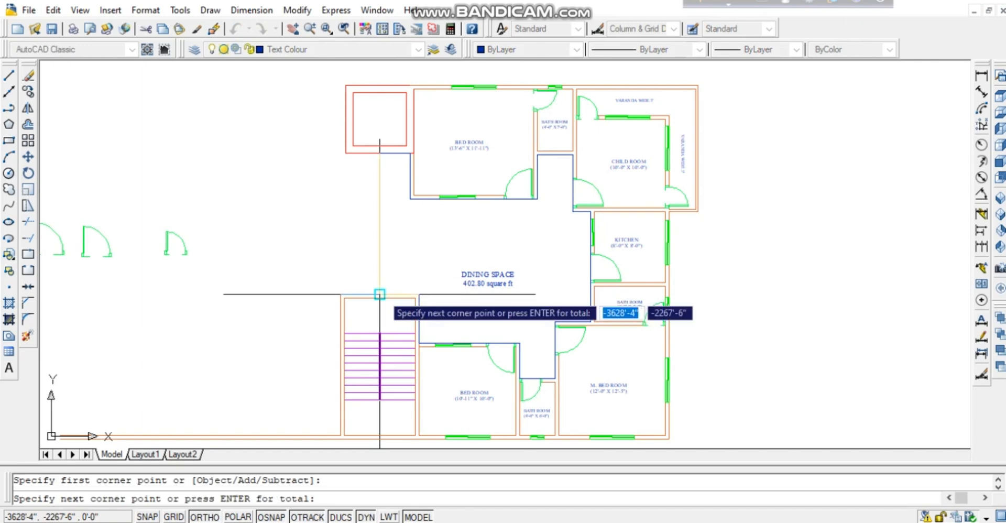
pyautogui.click(417, 295)
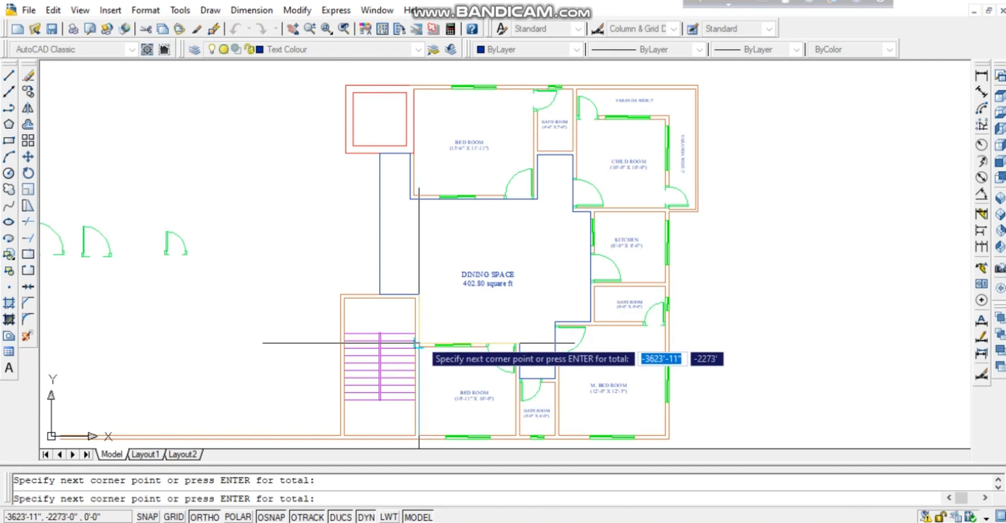
pyautogui.click(519, 341)
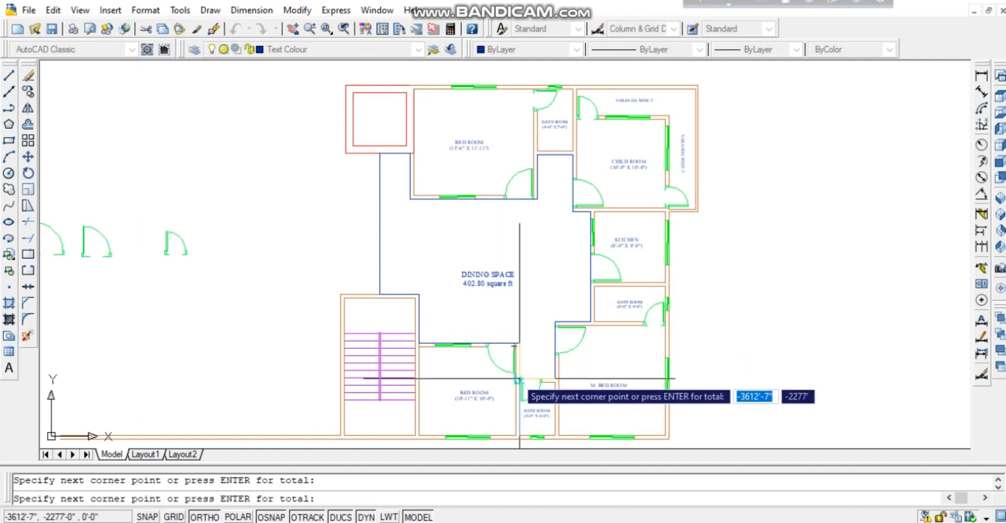
pyautogui.scroll(3, 518, 378)
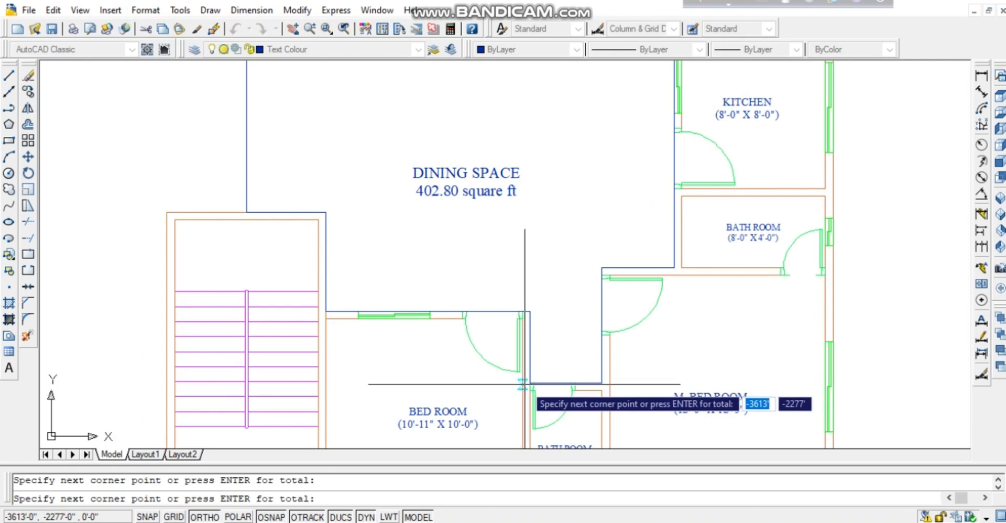
pyautogui.click(530, 383)
pyautogui.click(602, 383)
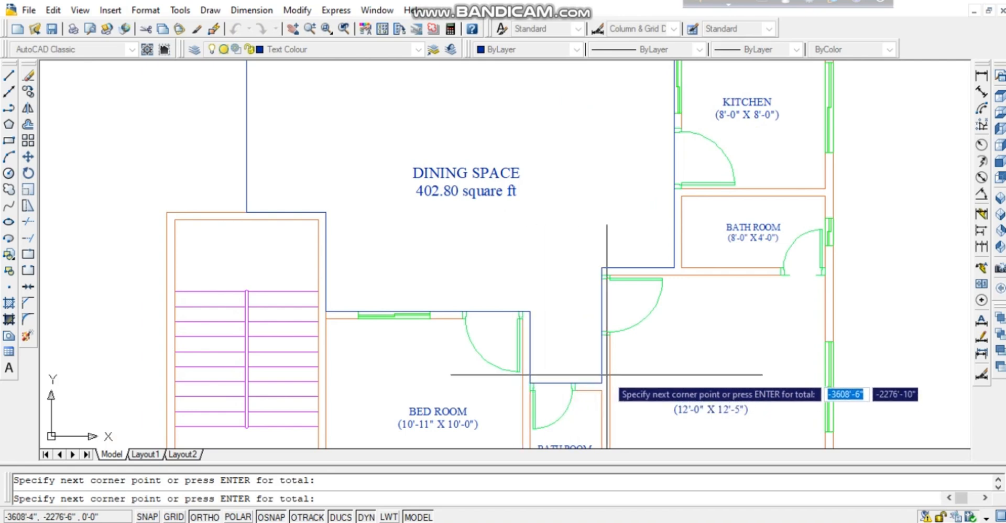
pyautogui.click(602, 267)
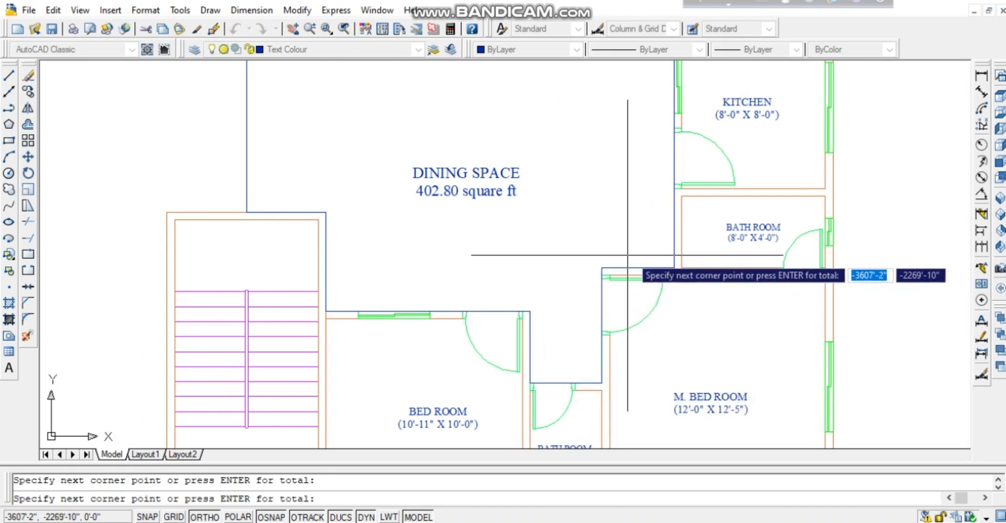
# Pick the remaining corners at the bathroom and bedroom walls, reading 58033 sq in (403.01 sq ft), 108'-2" perimeter.
pyautogui.moveTo(674, 96); pyautogui.dragTo(652, 328, button='middle')
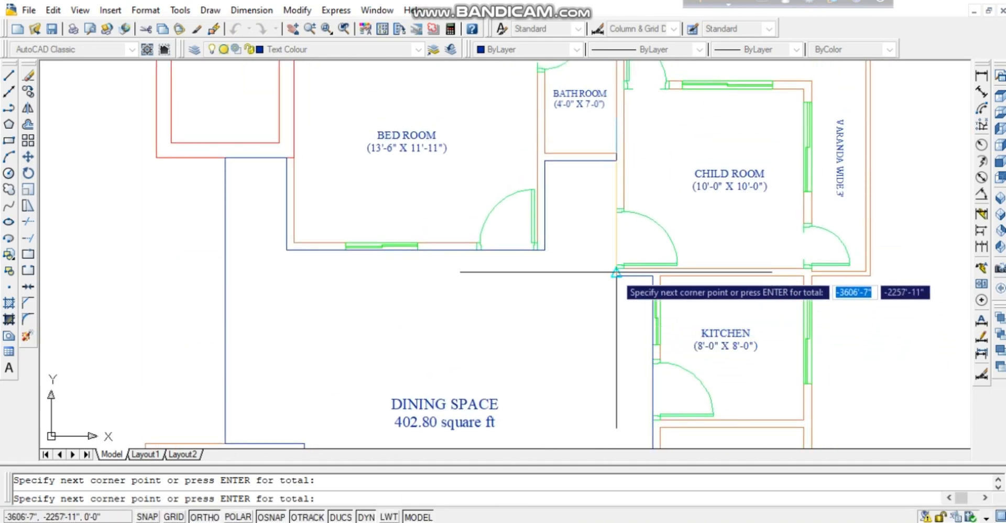
pyautogui.click(612, 161)
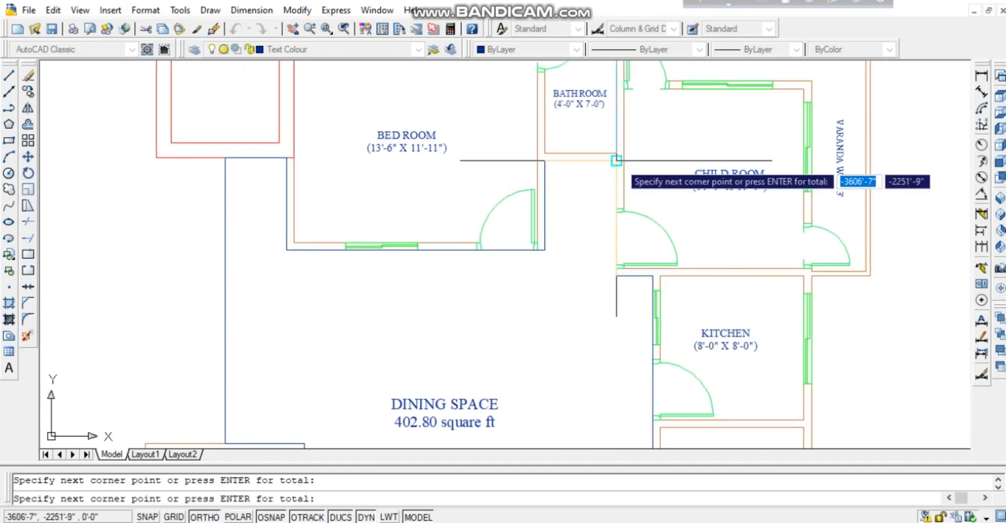
pyautogui.click(545, 250)
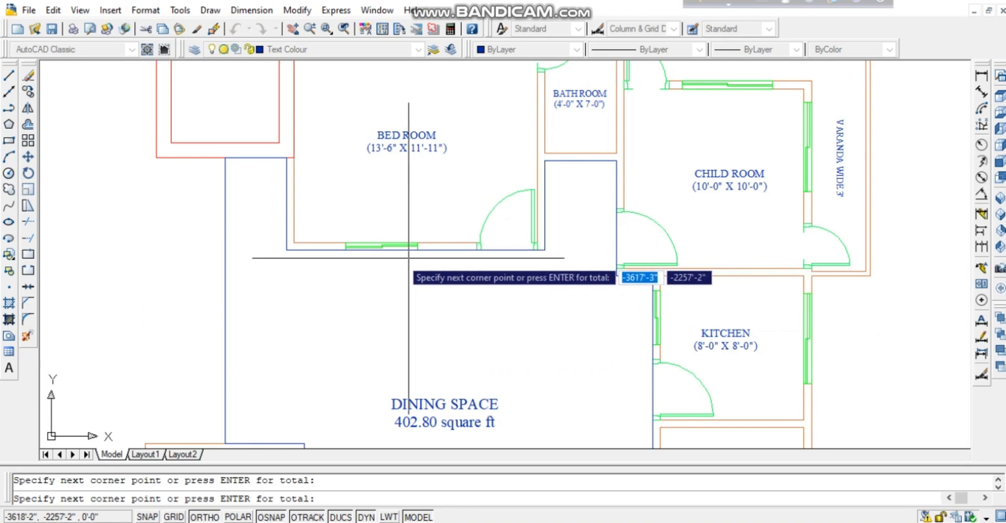
pyautogui.click(286, 250)
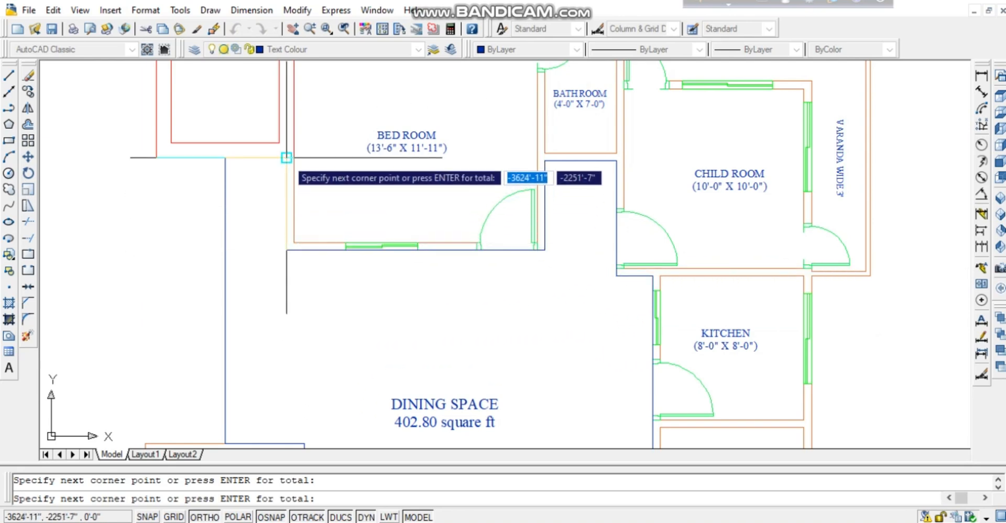
pyautogui.moveTo(247, 281); pyautogui.dragTo(259, 144, button='middle')
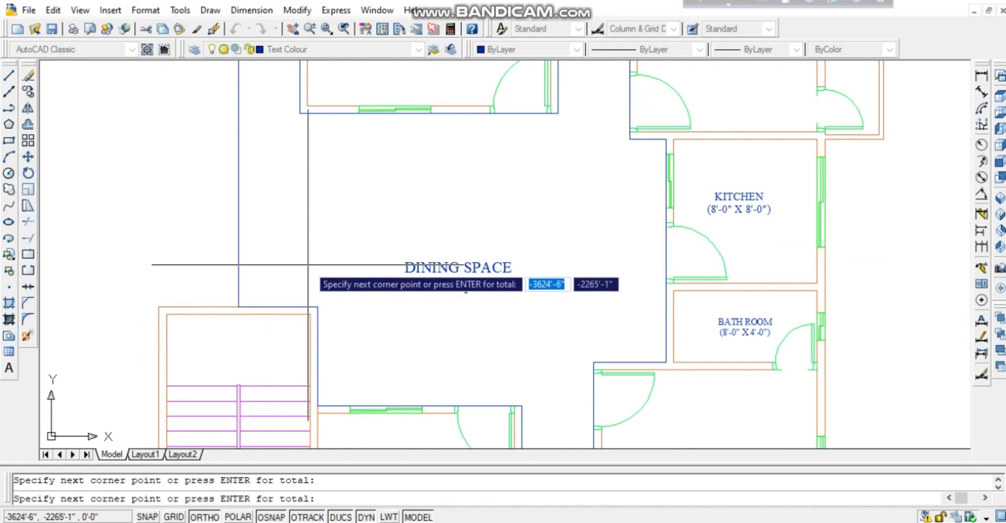
pyautogui.press('Return')
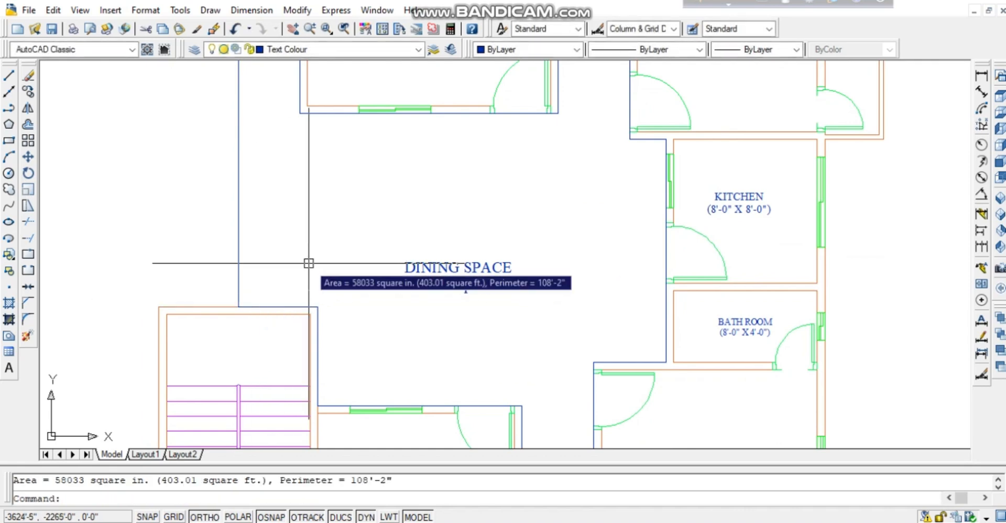